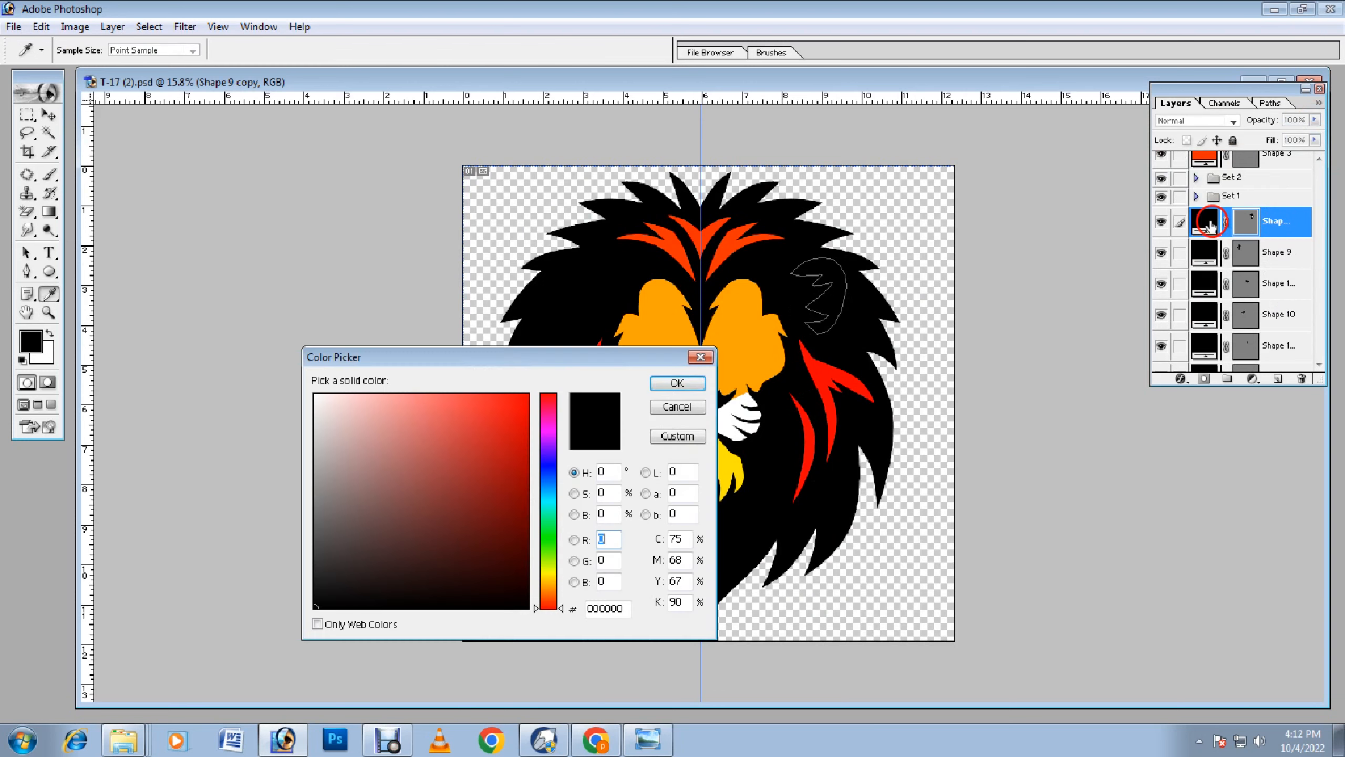
# Step: Recolour the right inner-ear shape (Shape 9 copy) white and bring it to the front of the layer stack
pyautogui.moveTo(371, 419); pyautogui.dragTo(198, 309)
pyautogui.press('Return')
pyautogui.hotkey('ctrl', 'shift', ']')
# Step: Send the layer group Set 1 to the back of the layer stack
pyautogui.scroll(-5, 1269, 318)
pyautogui.click(1266, 240)
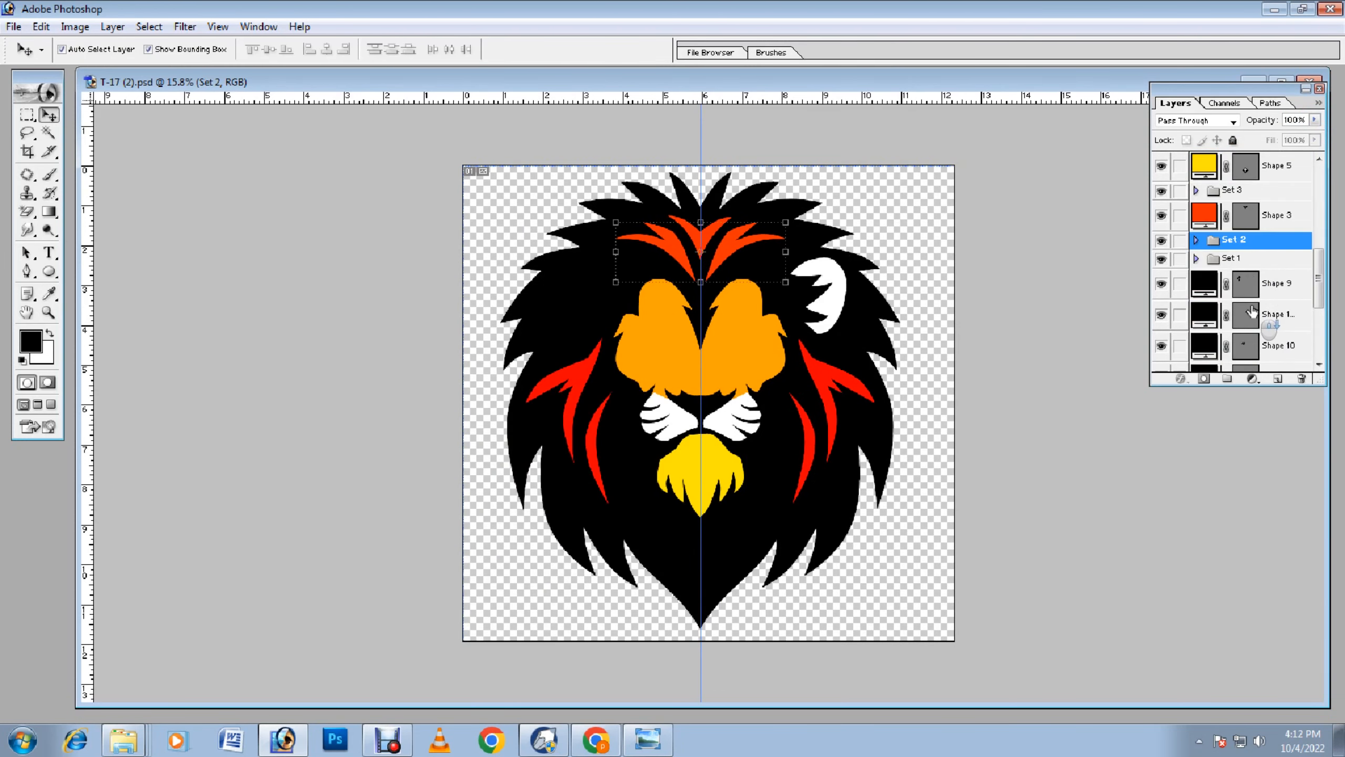
pyautogui.click(1255, 260)
pyautogui.hotkey('ctrl', 'shift', '[')
# Step: Recolour the V-shaped mane stripe below the chin (Shape 13) red
pyautogui.click(1273, 341)
pyautogui.doubleClick(1206, 337)
pyautogui.moveTo(451, 414); pyautogui.dragTo(535, 344)
pyautogui.press('Return')
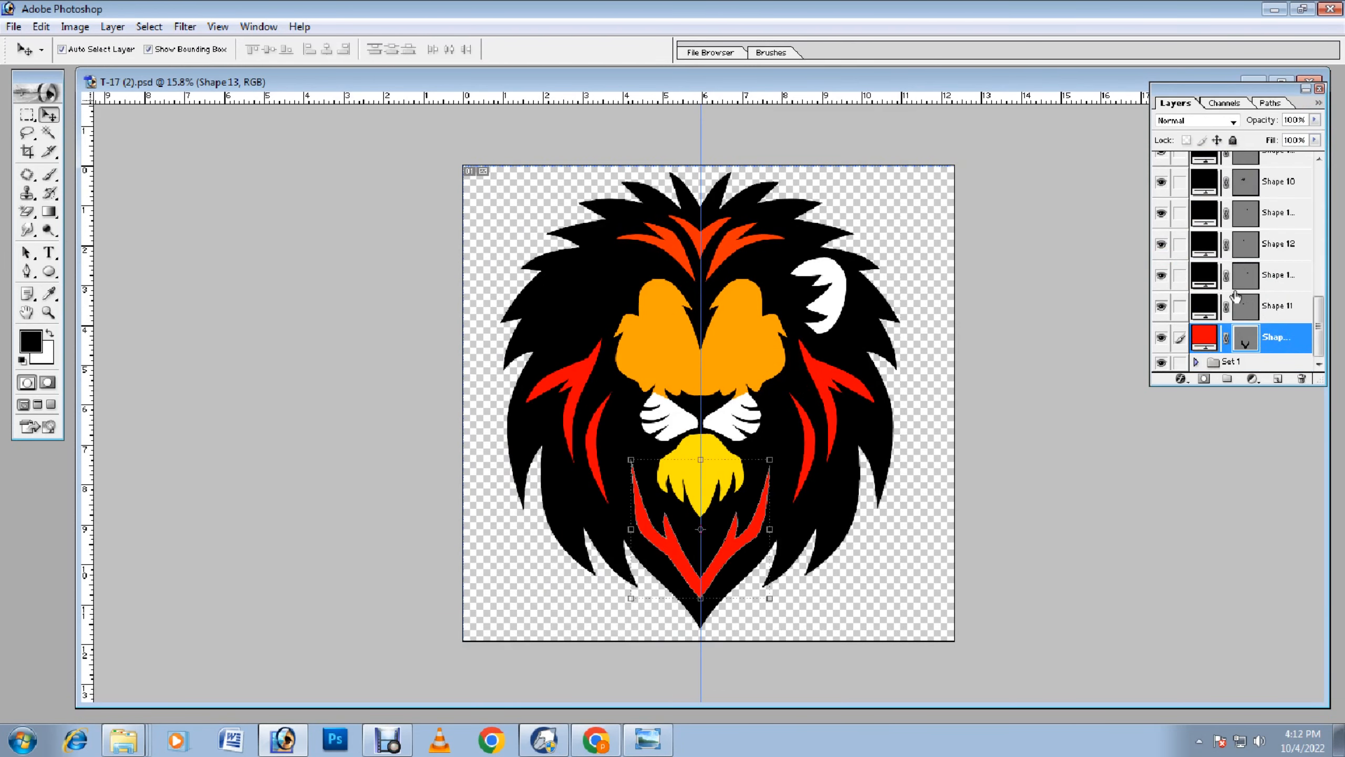
# Step: Set the left eye shape (Shape 11) to 100% fill, recolour it yellow and bring it to the front
pyautogui.click(1271, 306)
pyautogui.click(1314, 140)
pyautogui.moveTo(1234, 157); pyautogui.dragTo(1319, 157)
pyautogui.doubleClick(1204, 307)
pyautogui.click(728, 463)
pyautogui.press('Return')
pyautogui.scroll(-1, 836, 367)
pyautogui.hotkey('ctrl', 'shift', ']')
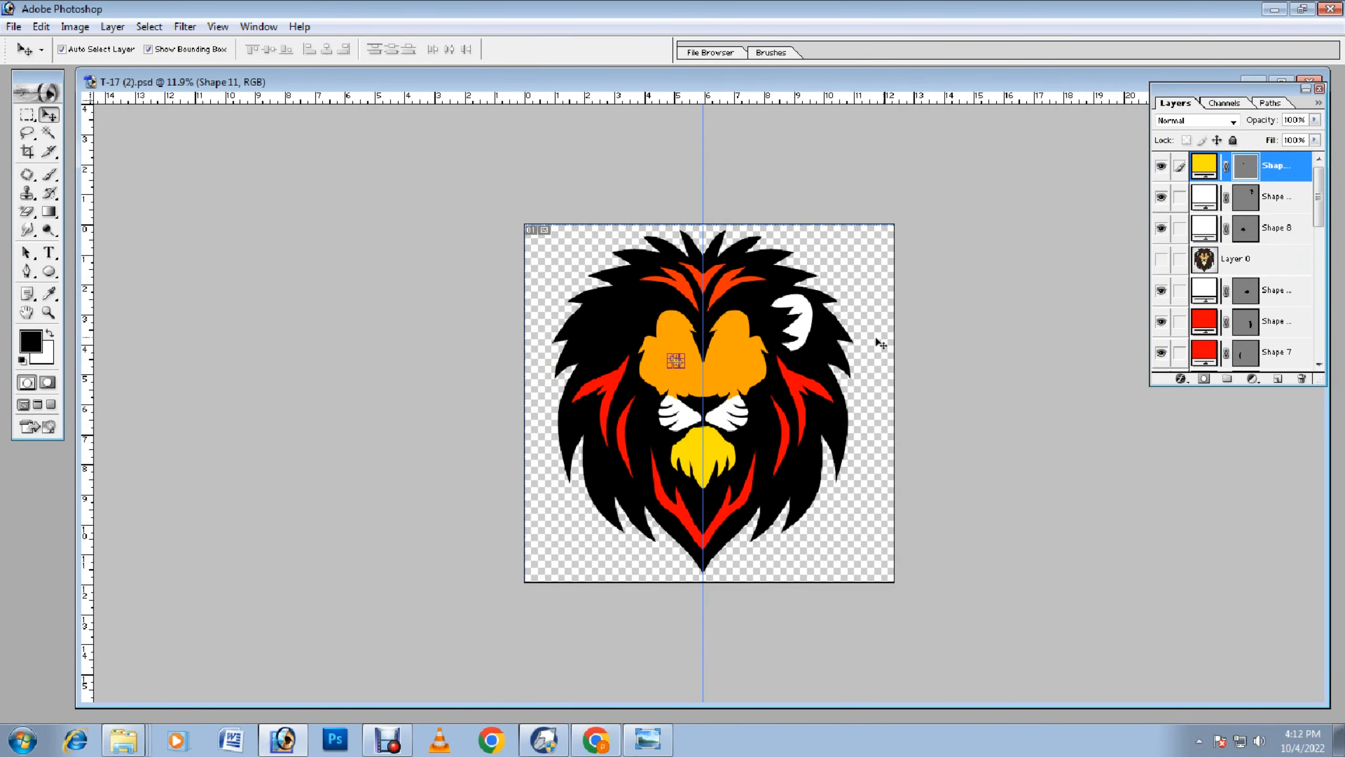
# Step: Recolour the right eye shape yellow and the left inner ear (Shape 9) white, bringing both to the front
pyautogui.scroll(-5, 1271, 310)
pyautogui.click(1273, 305)
pyautogui.scroll(5, 1273, 306)
pyautogui.click(1276, 309)
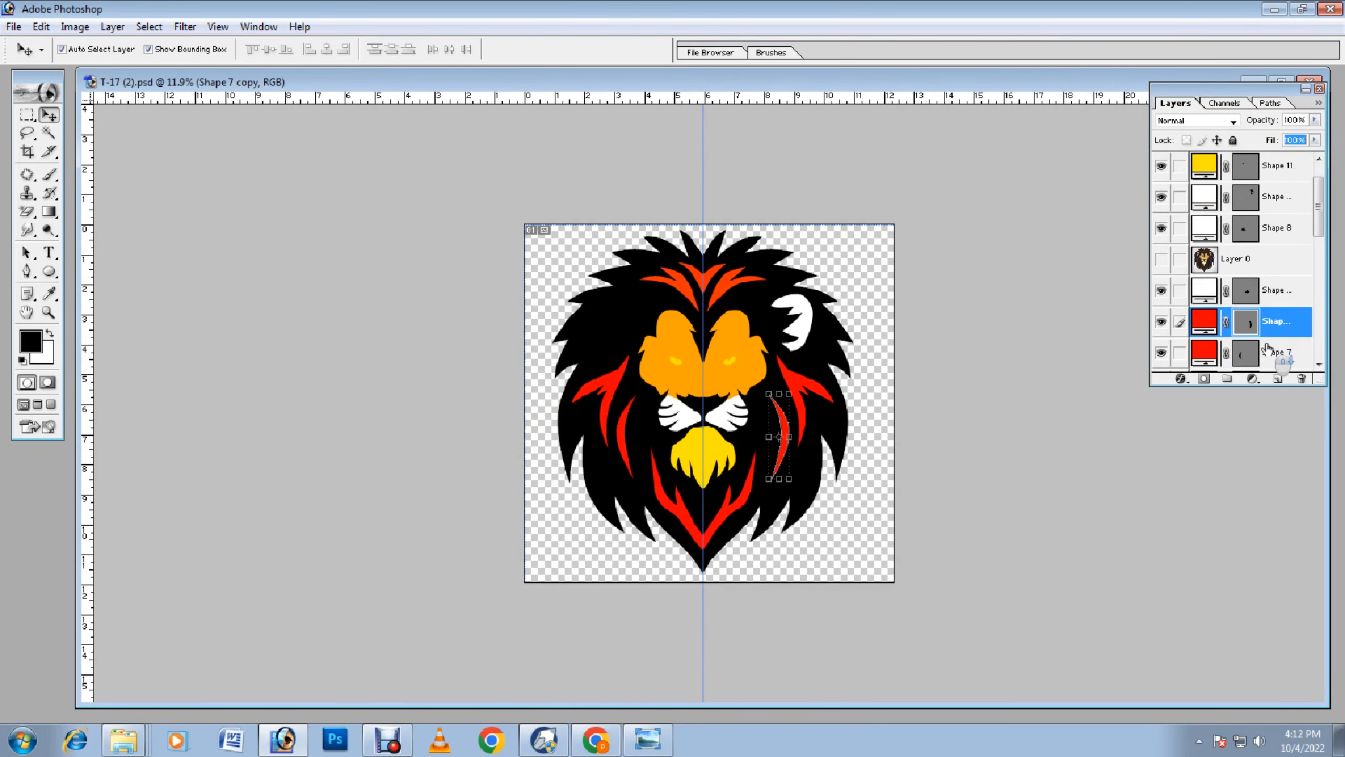
pyautogui.click(1276, 358)
pyautogui.hotkey('ctrl', 'shift', ']')
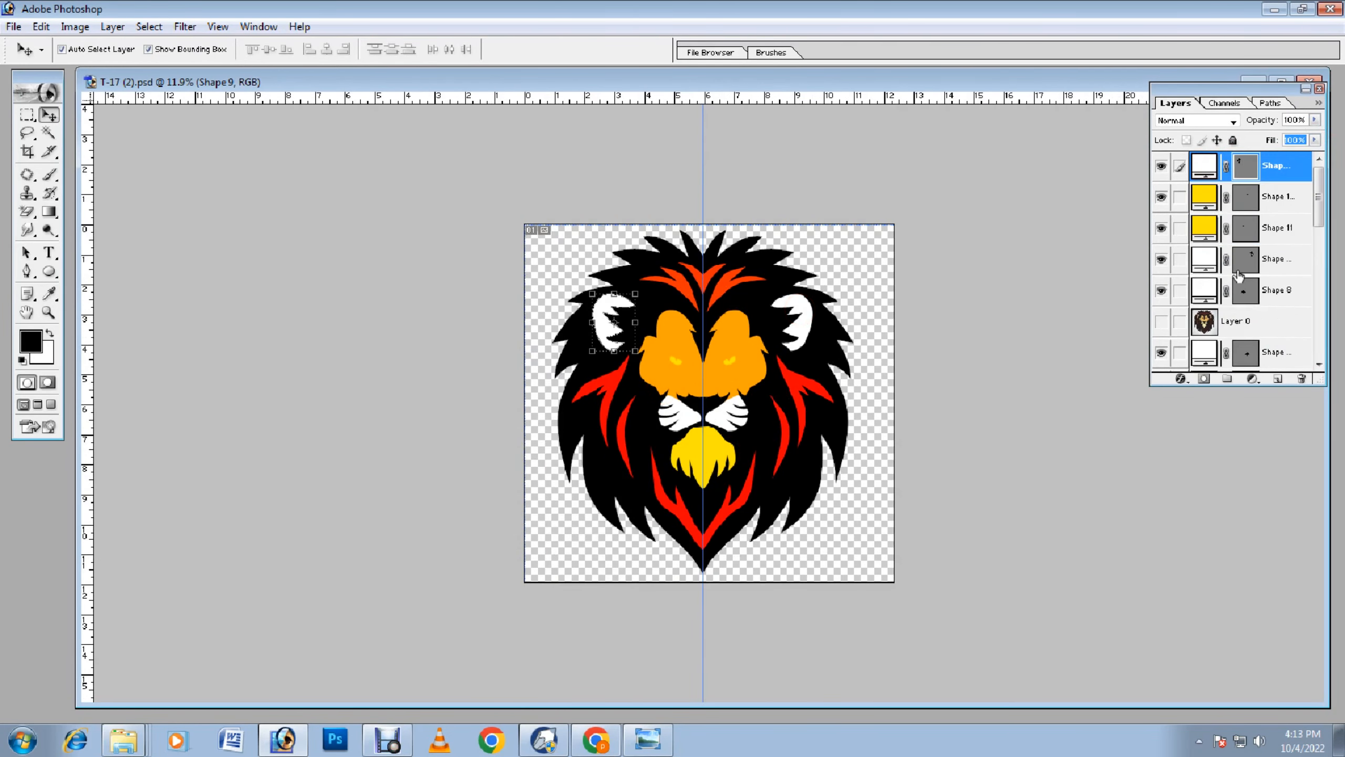
# Step: Bring the black brow marks above both eyes (Shape 12 and its copy) to the front at 100% fill
pyautogui.moveTo(1321, 383); pyautogui.dragTo(1317, 670)
pyautogui.click(1274, 594)
pyautogui.hotkey('ctrl', 'shift', ']')
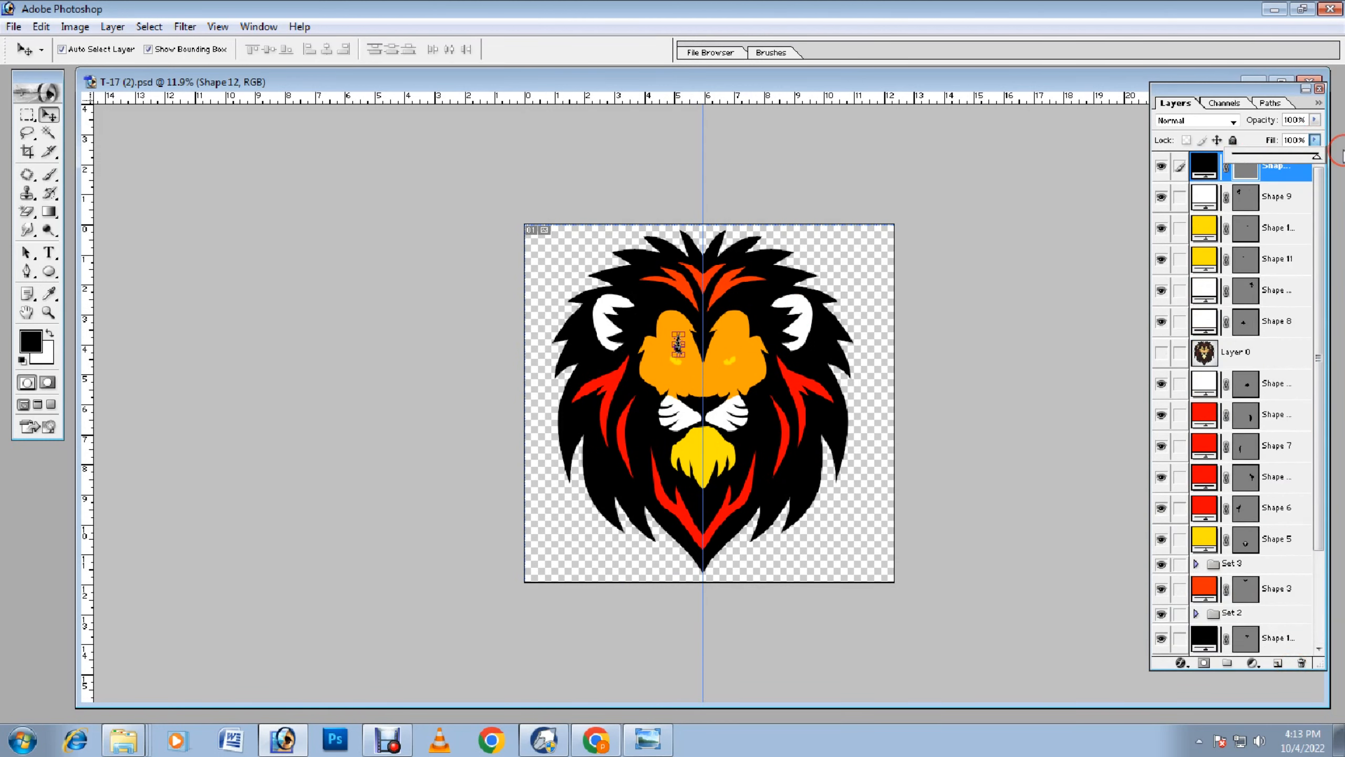
pyautogui.hotkey('ctrl', 'z')
pyautogui.hotkey('ctrl', 'shift', ']')
pyautogui.click(1275, 541)
pyautogui.scroll(-3, 1274, 546)
# Step: Move the left eye outline (Shape 10) up the stack to just below the yellow eye shapes and set its fill to 100%
pyautogui.click(1275, 588)
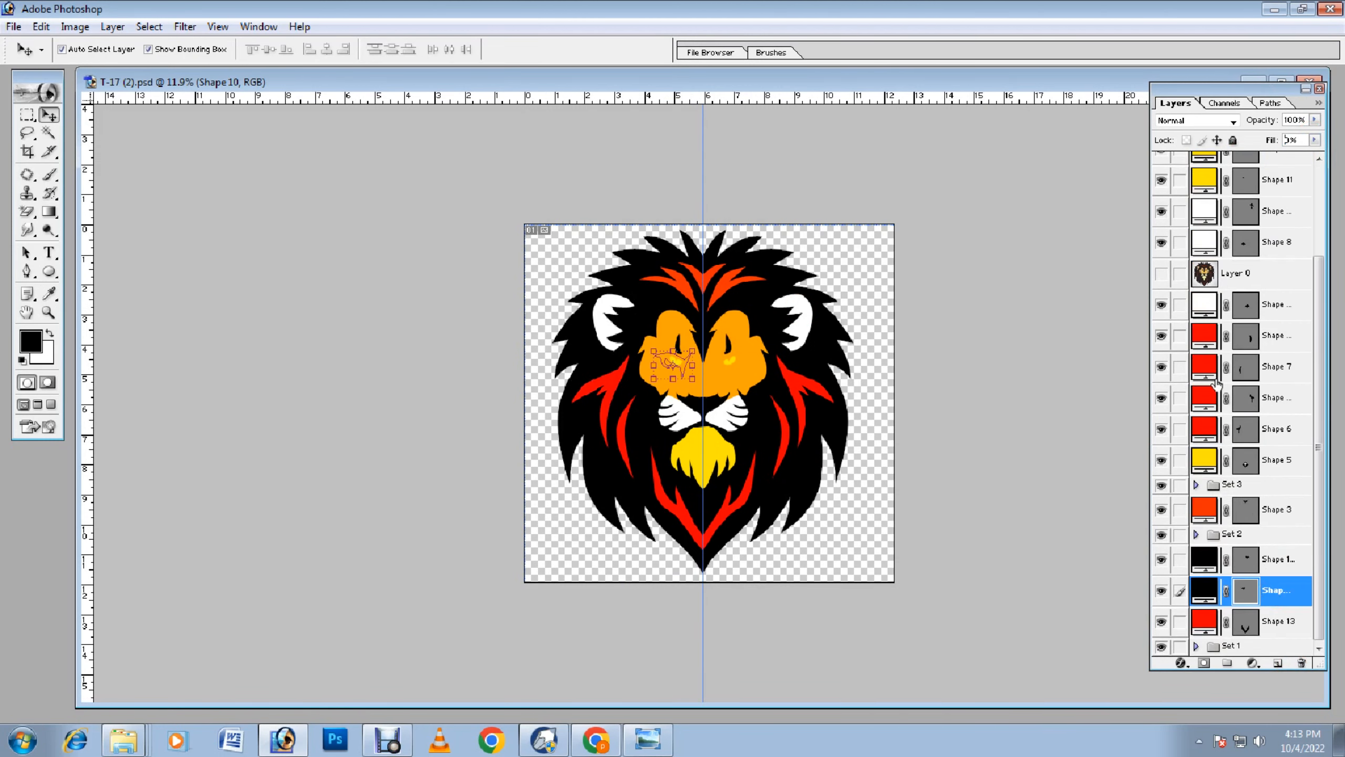
pyautogui.hotkey('ctrl', 'shift', ']')
pyautogui.hotkey('ctrl', '[')
pyautogui.hotkey('ctrl', '[')
pyautogui.hotkey('ctrl', '[')
pyautogui.hotkey('ctrl', '[')
pyautogui.hotkey('ctrl', '[')
pyautogui.click(1315, 140)
pyautogui.scroll(-2, 1276, 636)
# Step: Bring the right eye outline (Shape 10 copy) to the front of the layer stack
pyautogui.hotkey('ctrl', 'j')
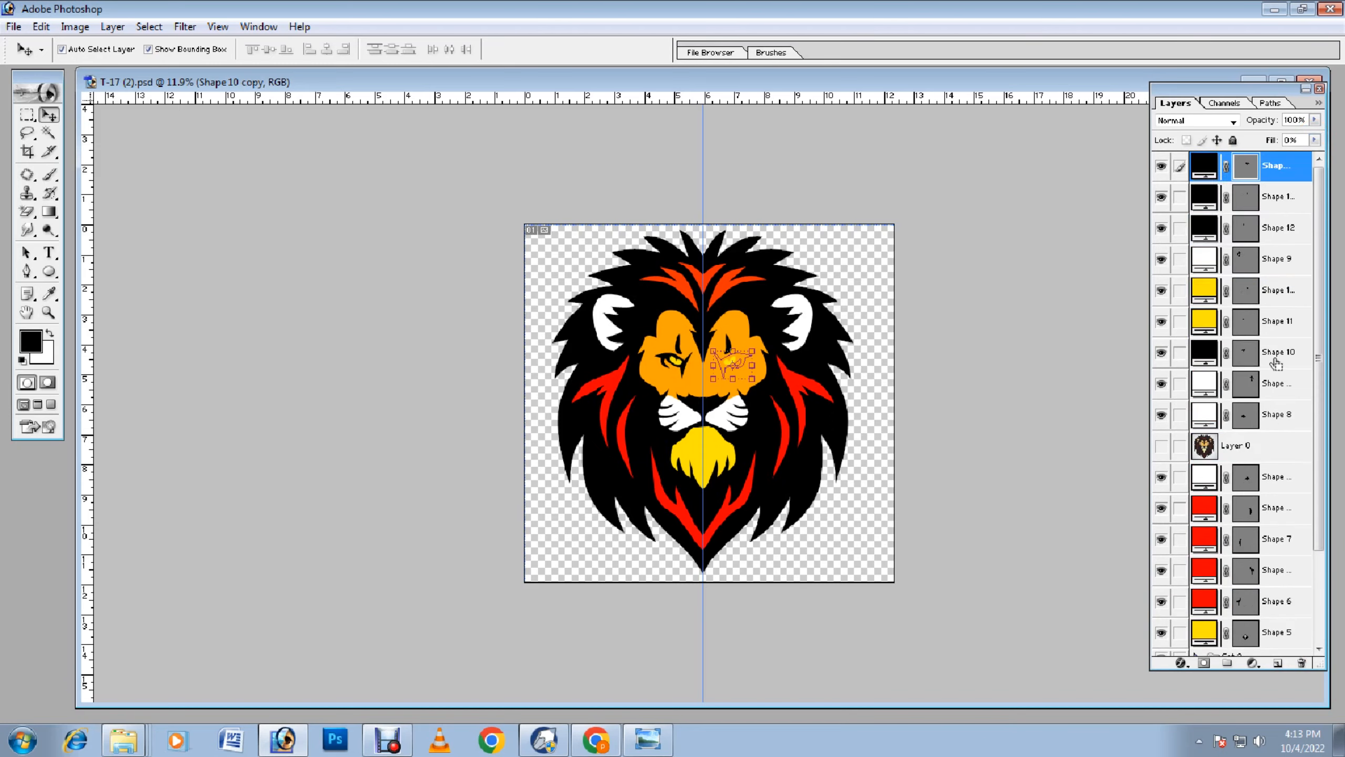
pyautogui.moveTo(672, 364); pyautogui.dragTo(733, 364)
pyautogui.hotkey('ctrl', '+')
pyautogui.hotkey('ctrl', '+')
pyautogui.hotkey('ctrl', '+')
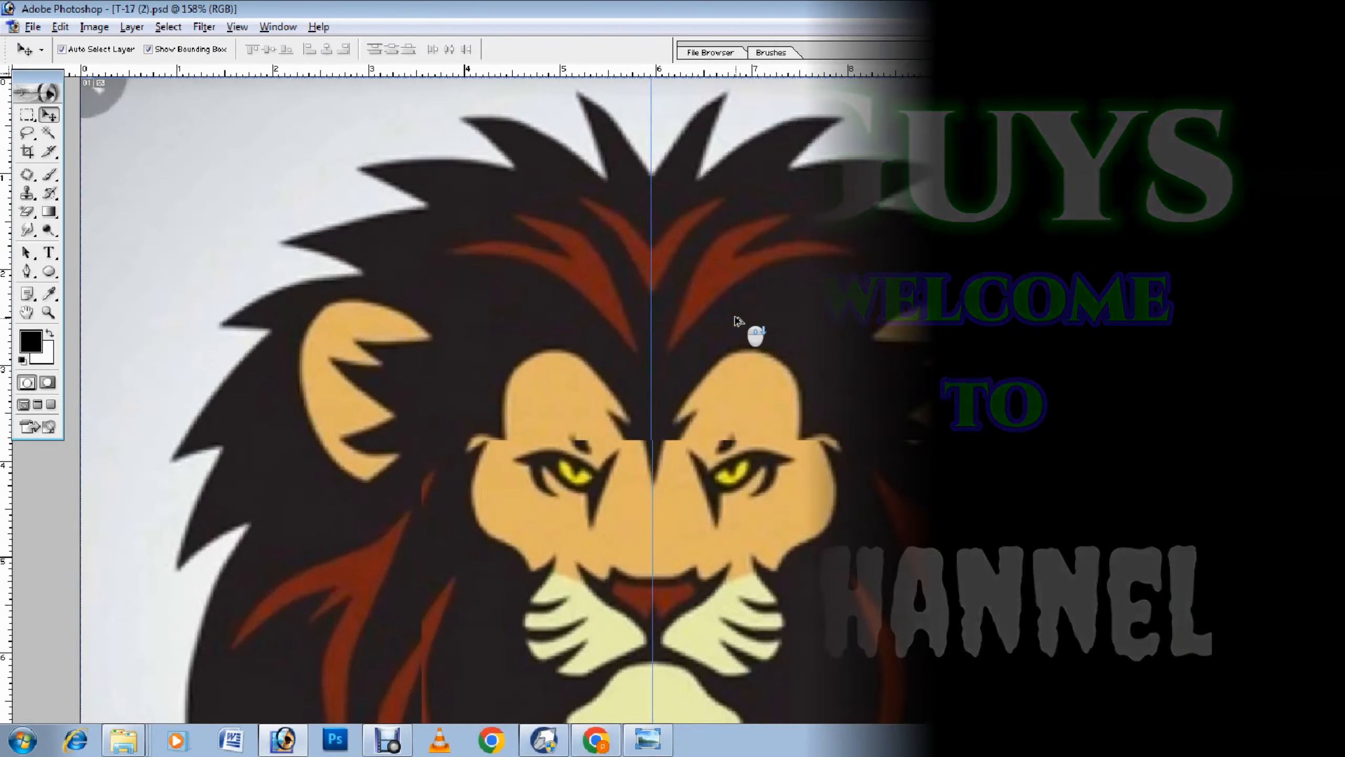
# Step: Activate the Pen tool for tracing the lion reference image
pyautogui.scroll(5, 736, 323)
pyautogui.scroll(-5, 736, 320)
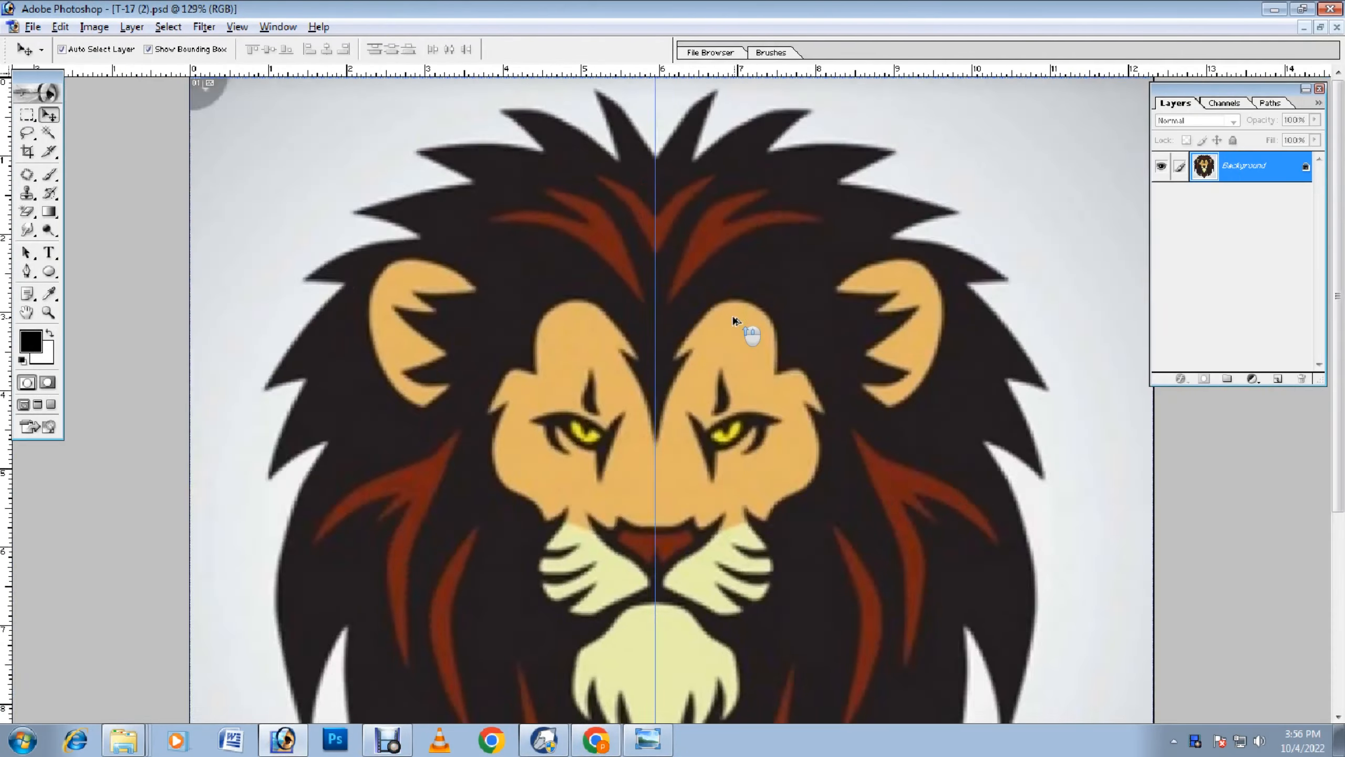
pyautogui.click(27, 272)
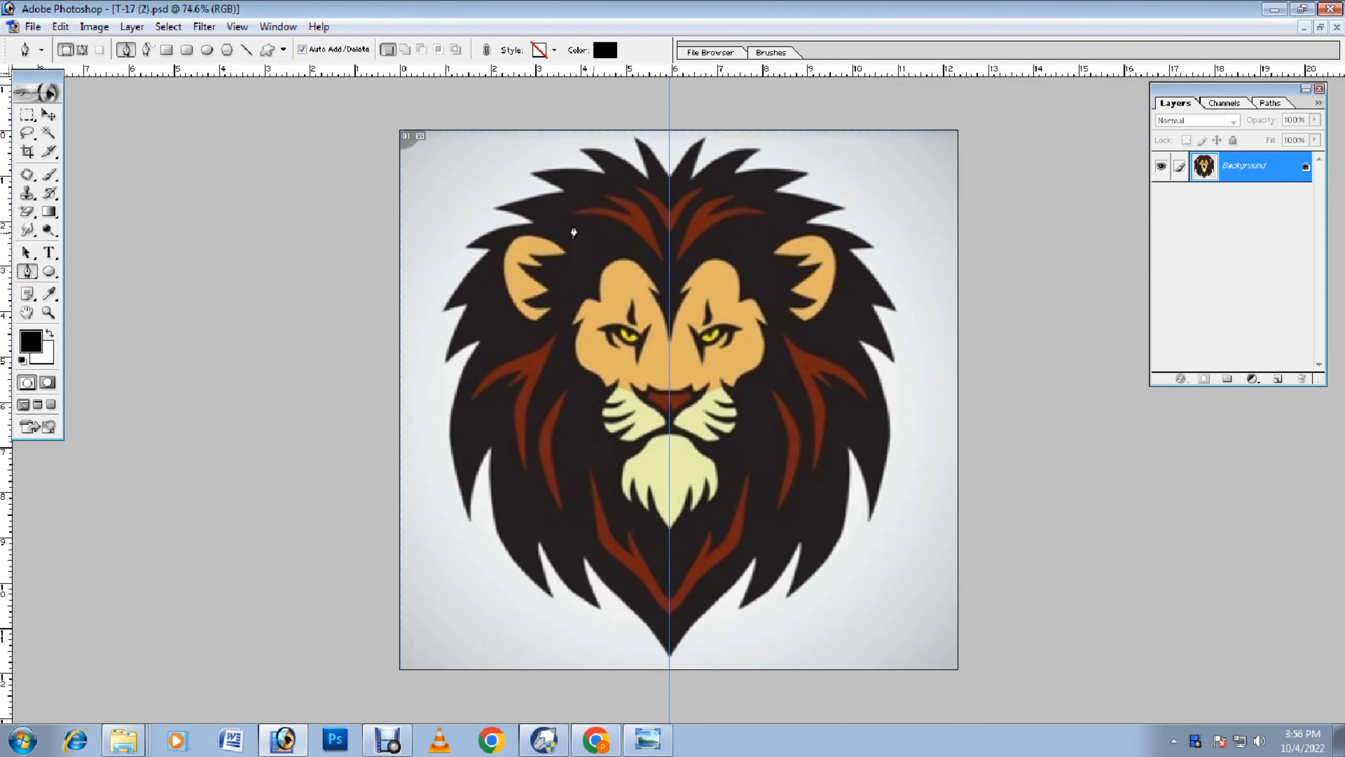
pyautogui.click(670, 180)
pyautogui.scroll(4, 691, 175)
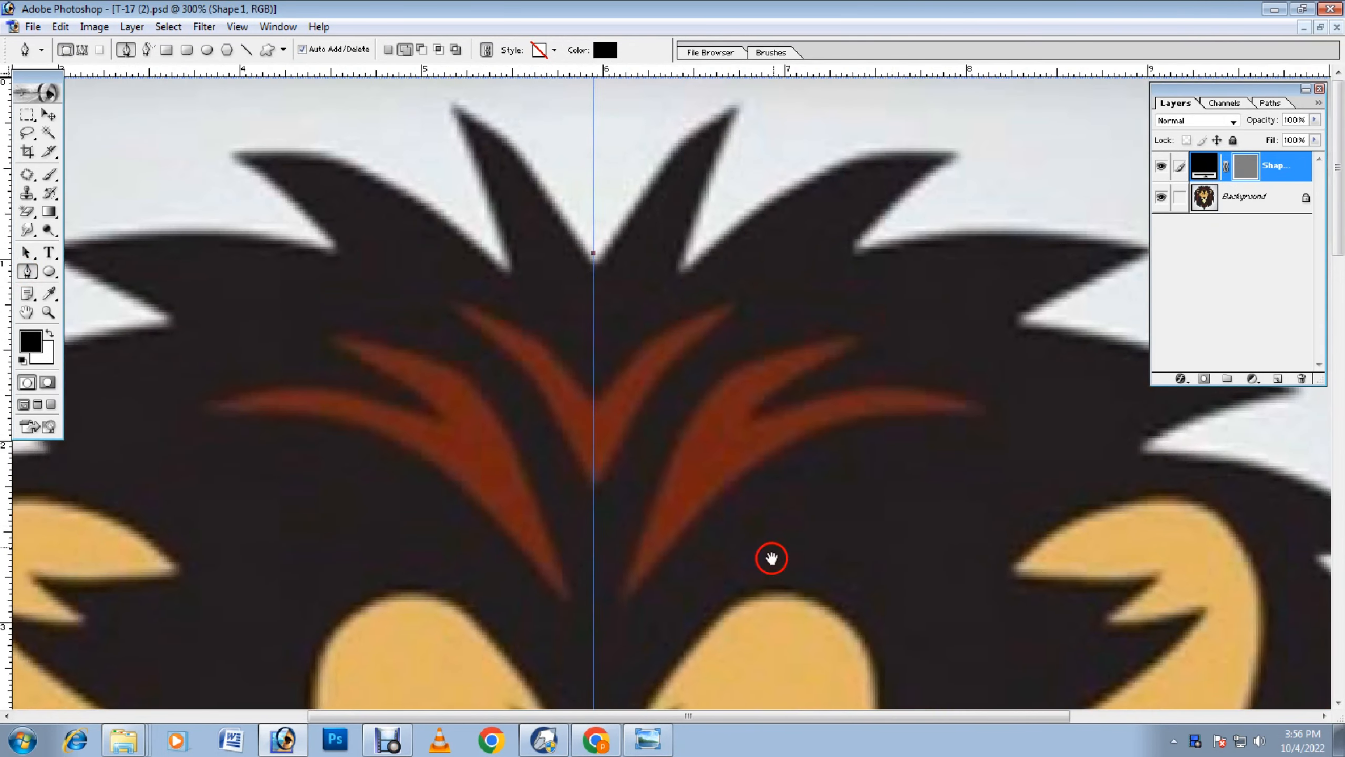
pyautogui.moveTo(771, 557); pyautogui.dragTo(759, 557)
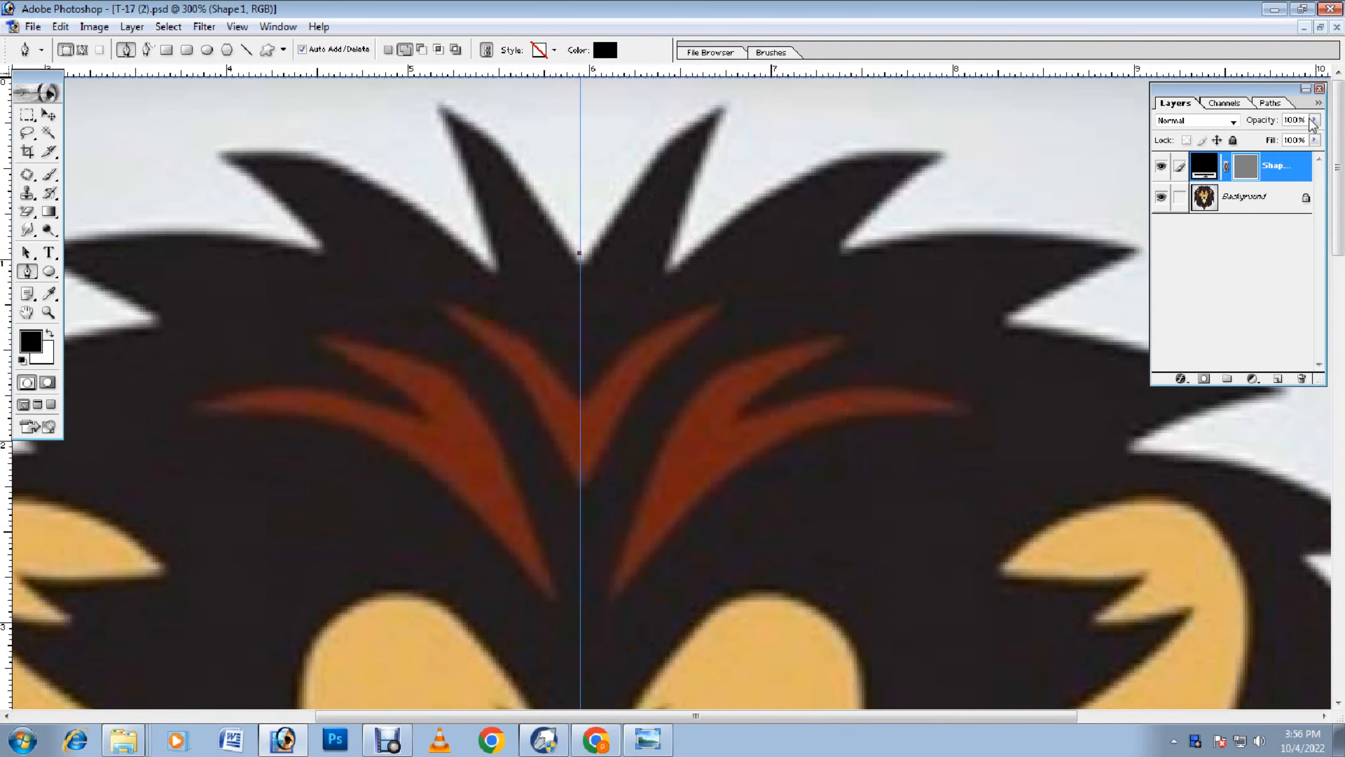
pyautogui.moveTo(1314, 121); pyautogui.dragTo(1305, 135)
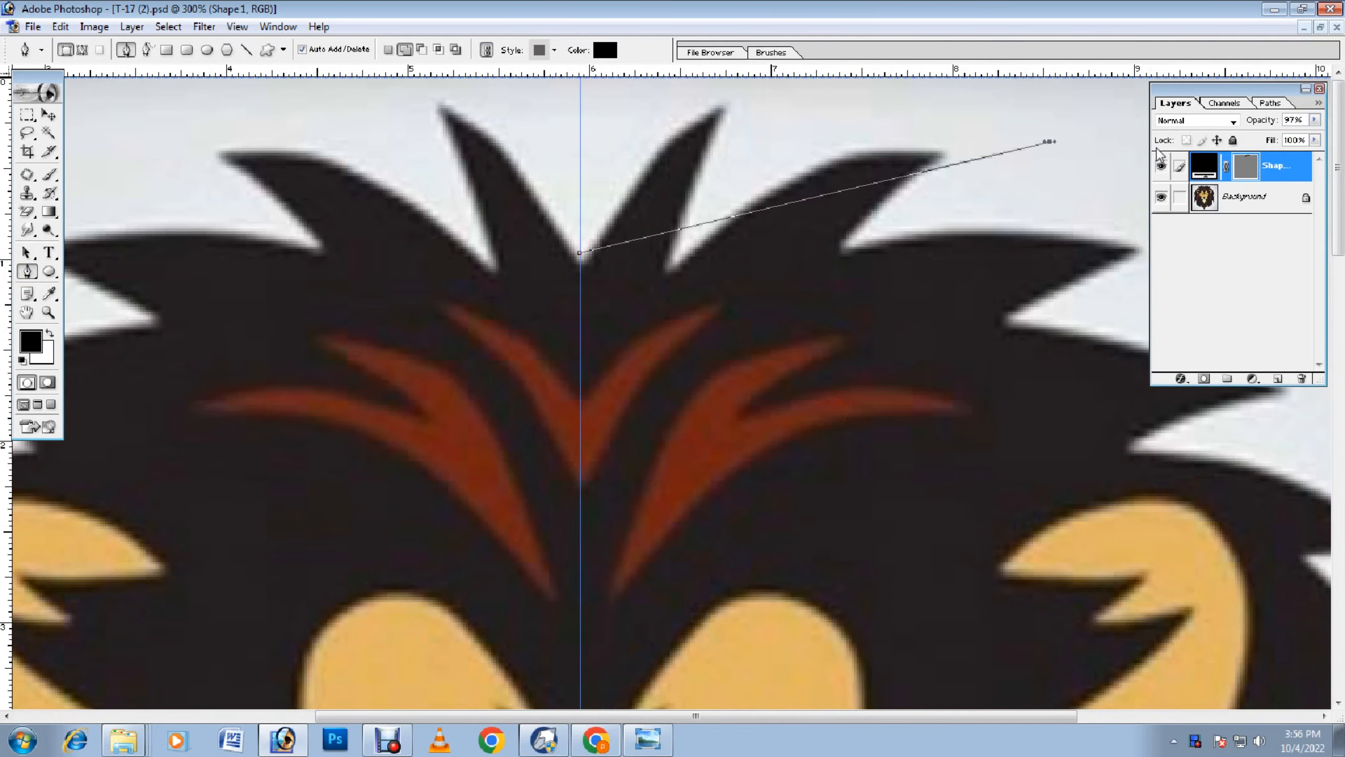
pyautogui.hotkey('ctrl', 'z')
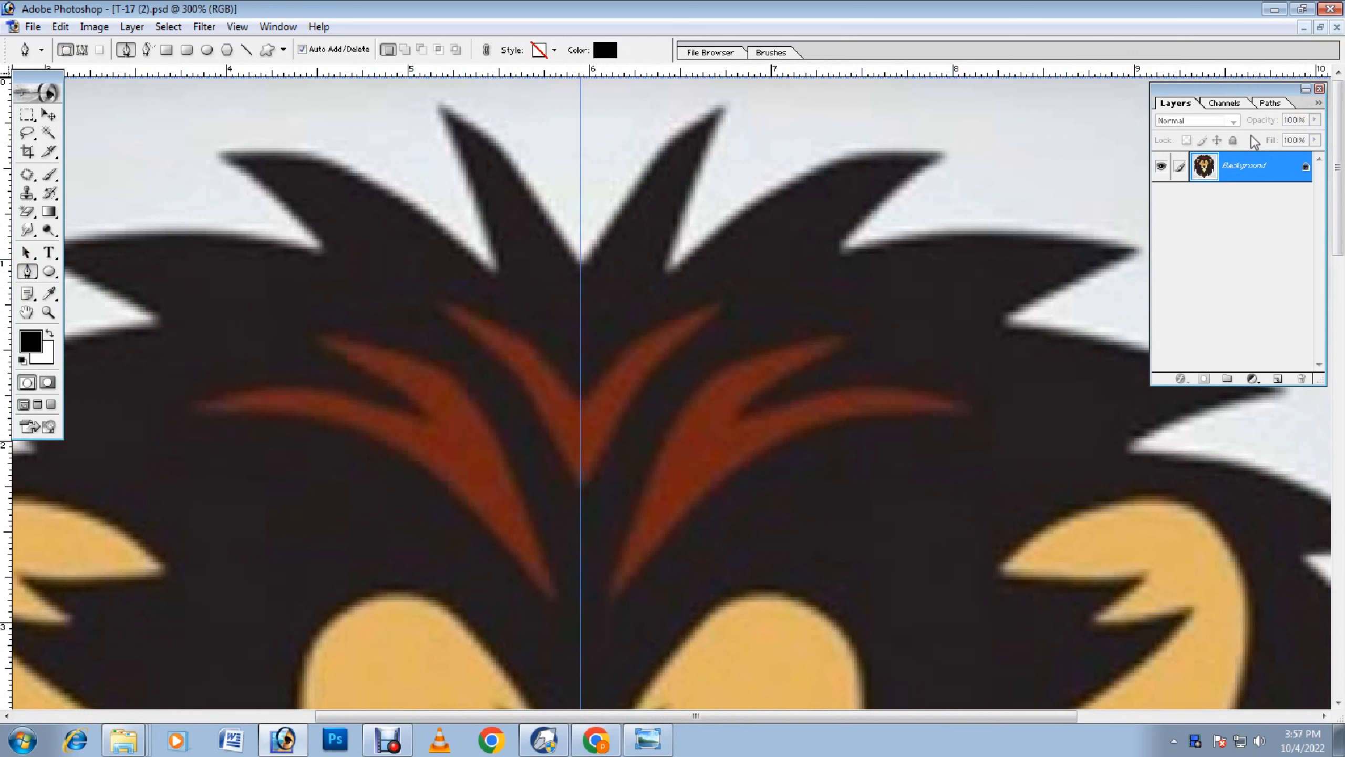
# Step: Start a pen shape at the crown notch on the centre guide with 0% fill and trace the first mane tuft right of the guide
pyautogui.click(580, 264)
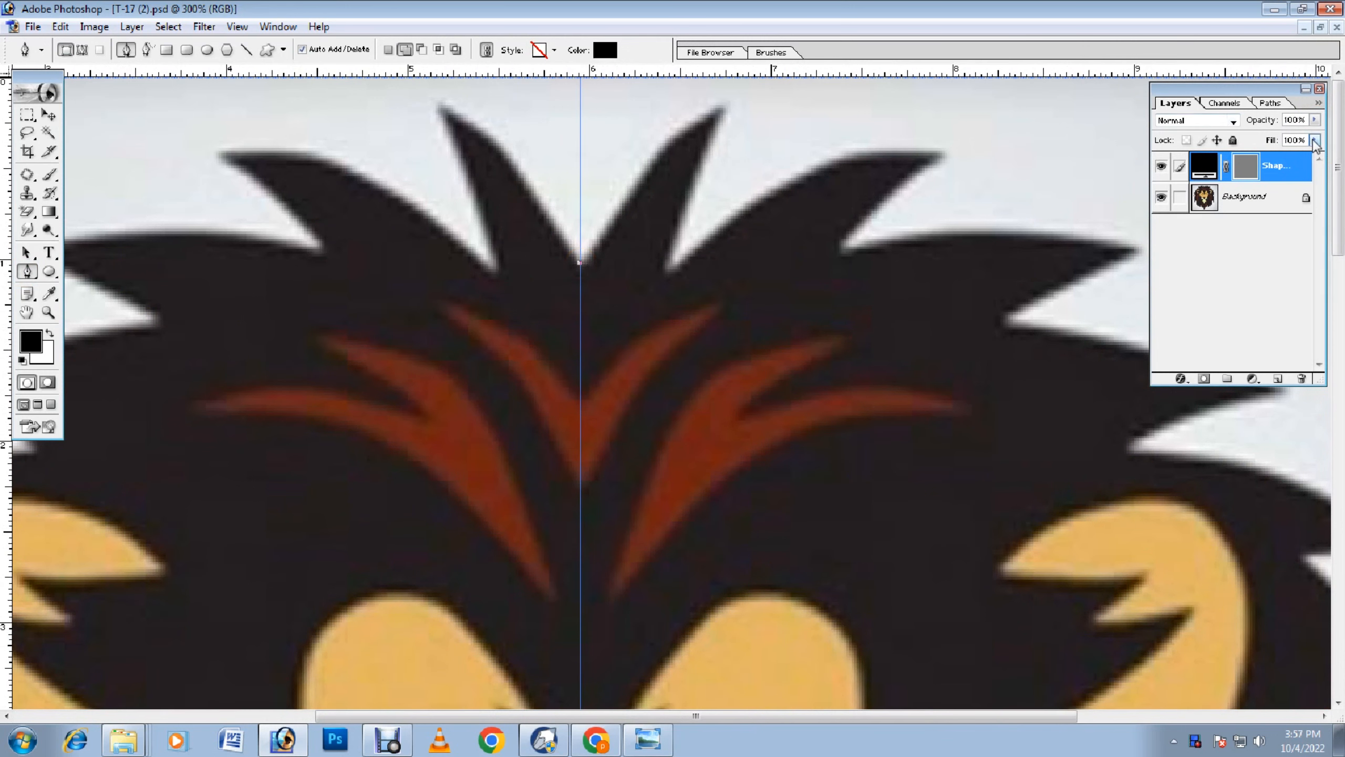
pyautogui.moveTo(1316, 142); pyautogui.dragTo(1234, 151)
pyautogui.click(721, 107)
pyautogui.click(668, 169)
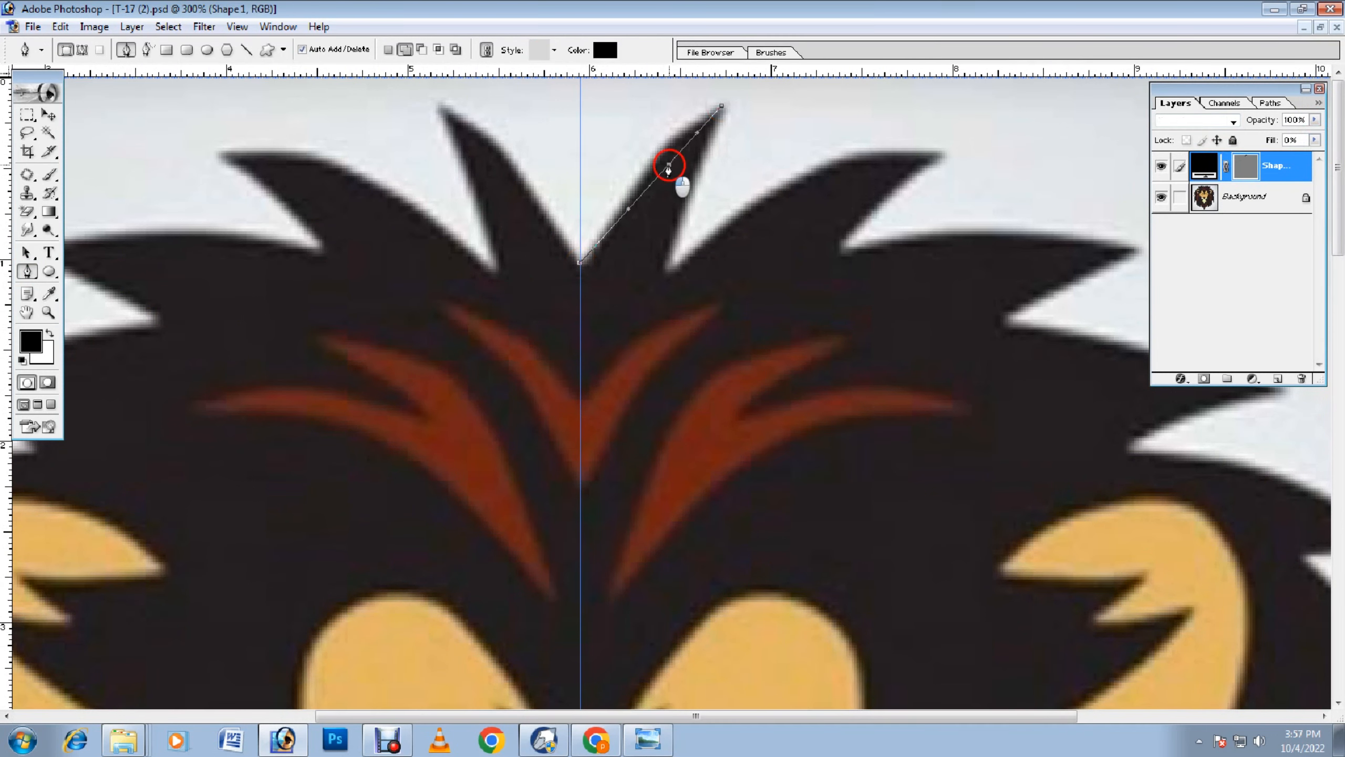
pyautogui.moveTo(668, 168); pyautogui.dragTo(660, 152)
pyautogui.click(669, 271)
# Step: Continue the path around the second and third mane tufts, curving their upper edges to match the reference
pyautogui.click(944, 151)
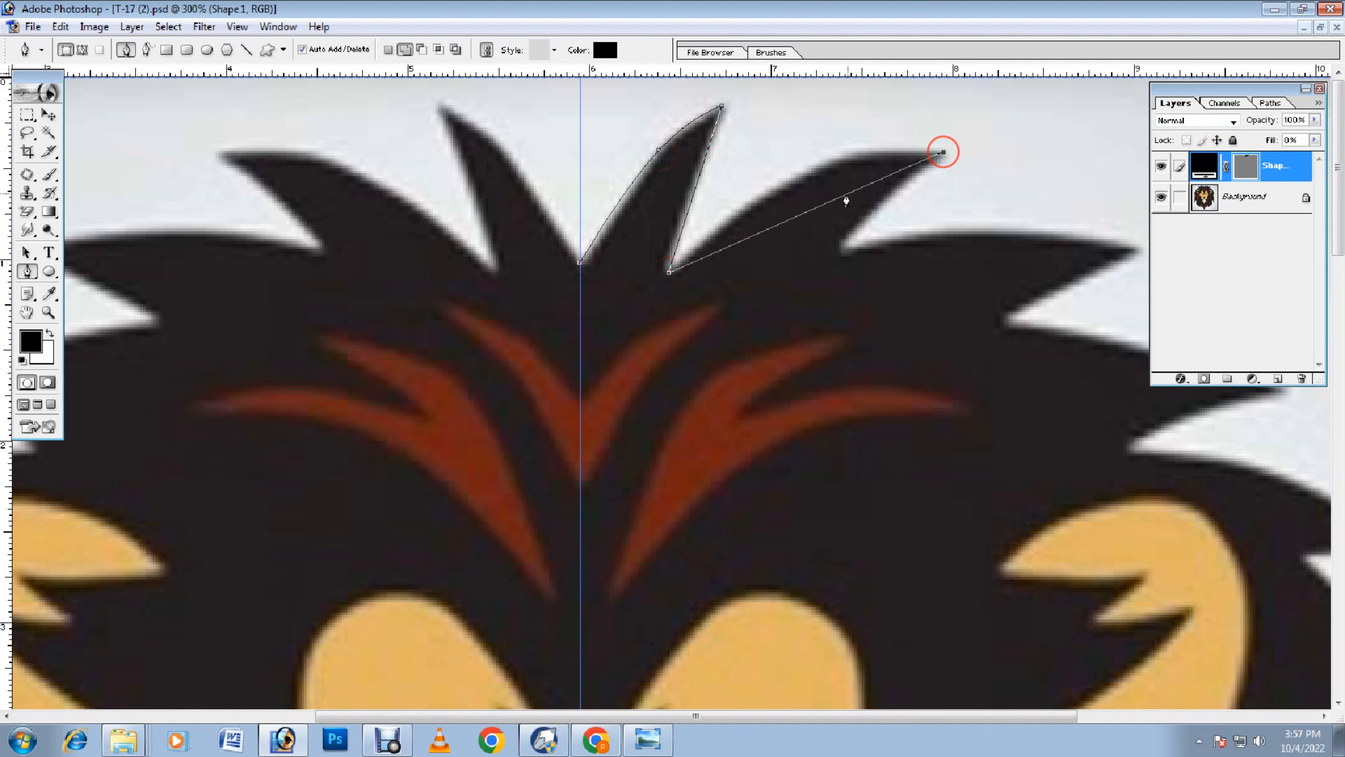
pyautogui.moveTo(806, 212); pyautogui.dragTo(814, 168)
pyautogui.click(843, 247)
pyautogui.click(900, 193)
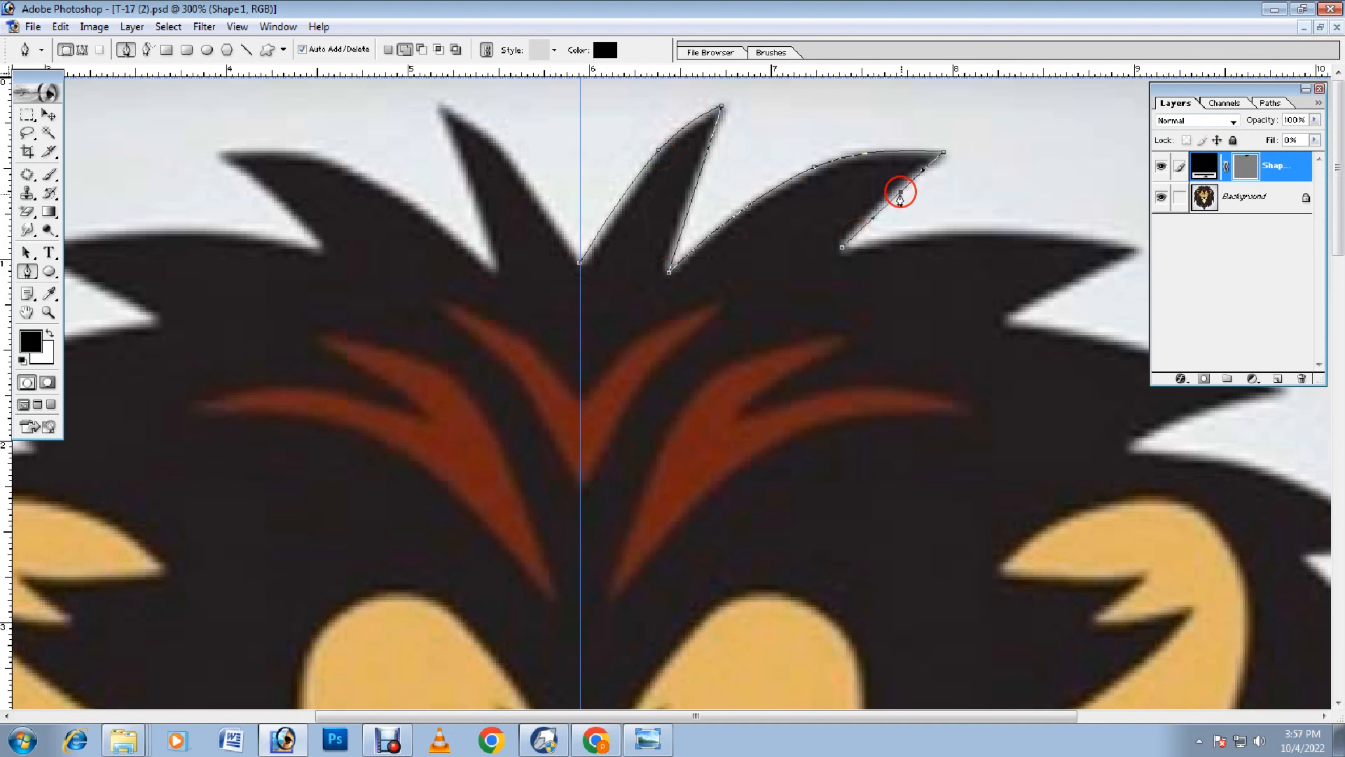
pyautogui.click(1137, 249)
pyautogui.moveTo(999, 247)
pyautogui.mouseDown()
pyautogui.moveTo(997, 219)
pyautogui.moveTo(991, 229)
pyautogui.mouseUp()
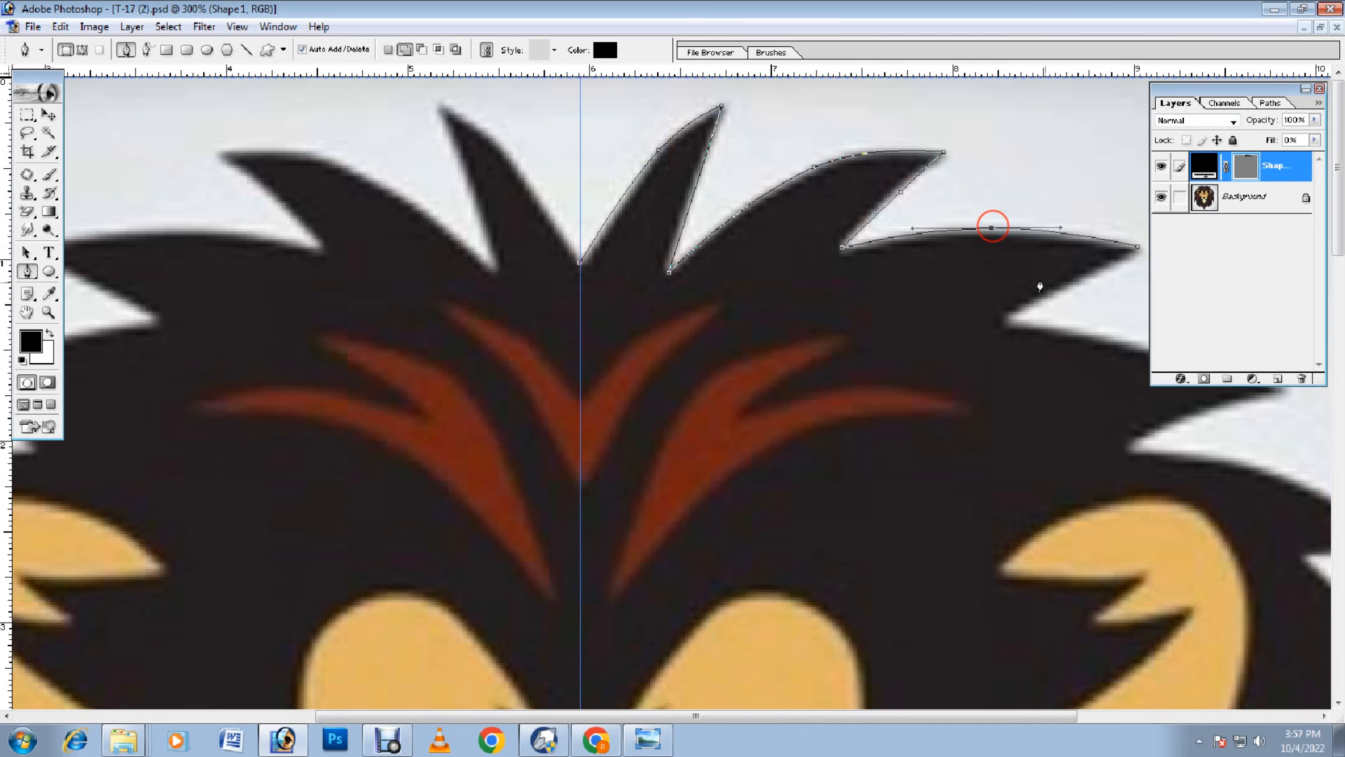
pyautogui.moveTo(1039, 286); pyautogui.dragTo(638, 196)
pyautogui.click(610, 217)
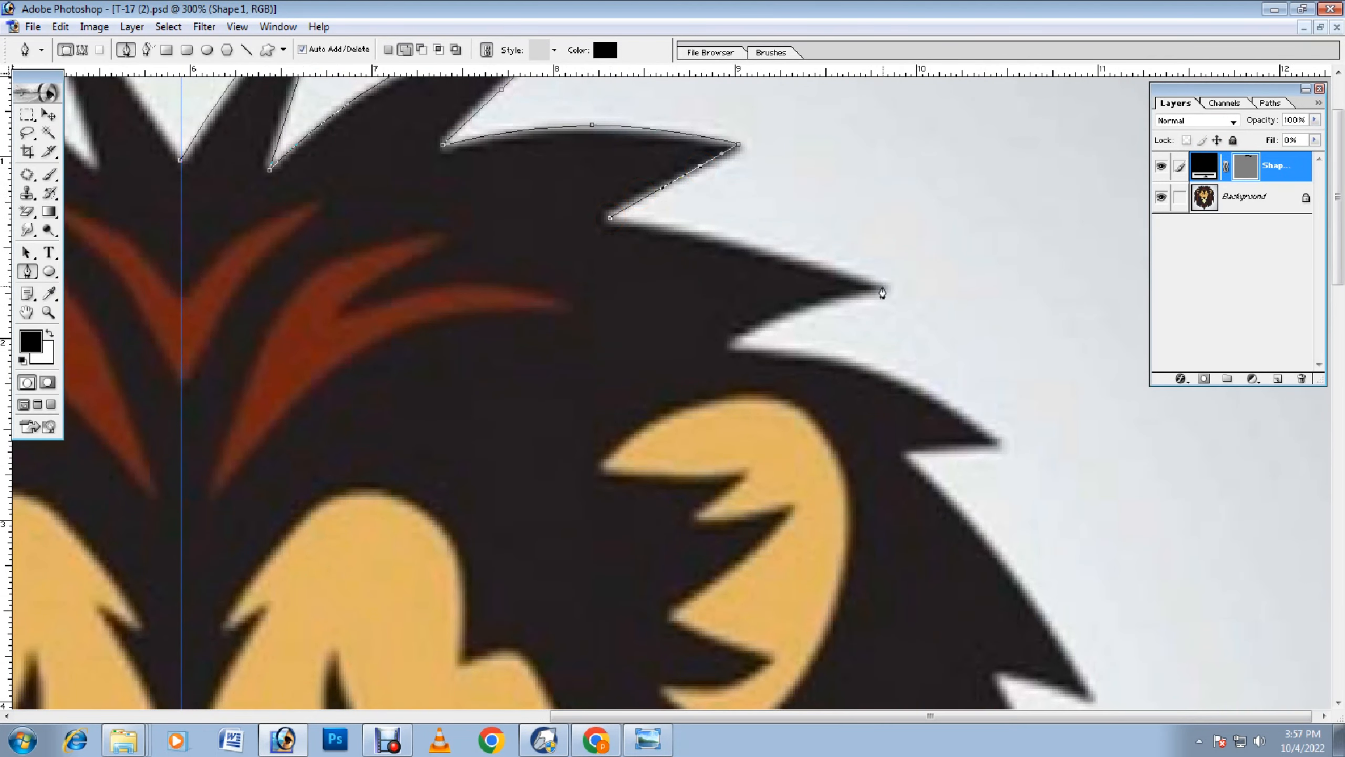
# Step: Trace the fourth and fifth mane tufts with curved edges, ending at the notch above and beside the right ear
pyautogui.click(883, 288)
pyautogui.moveTo(769, 257); pyautogui.dragTo(796, 255)
pyautogui.scroll(-2, 786, 270)
pyautogui.click(729, 293)
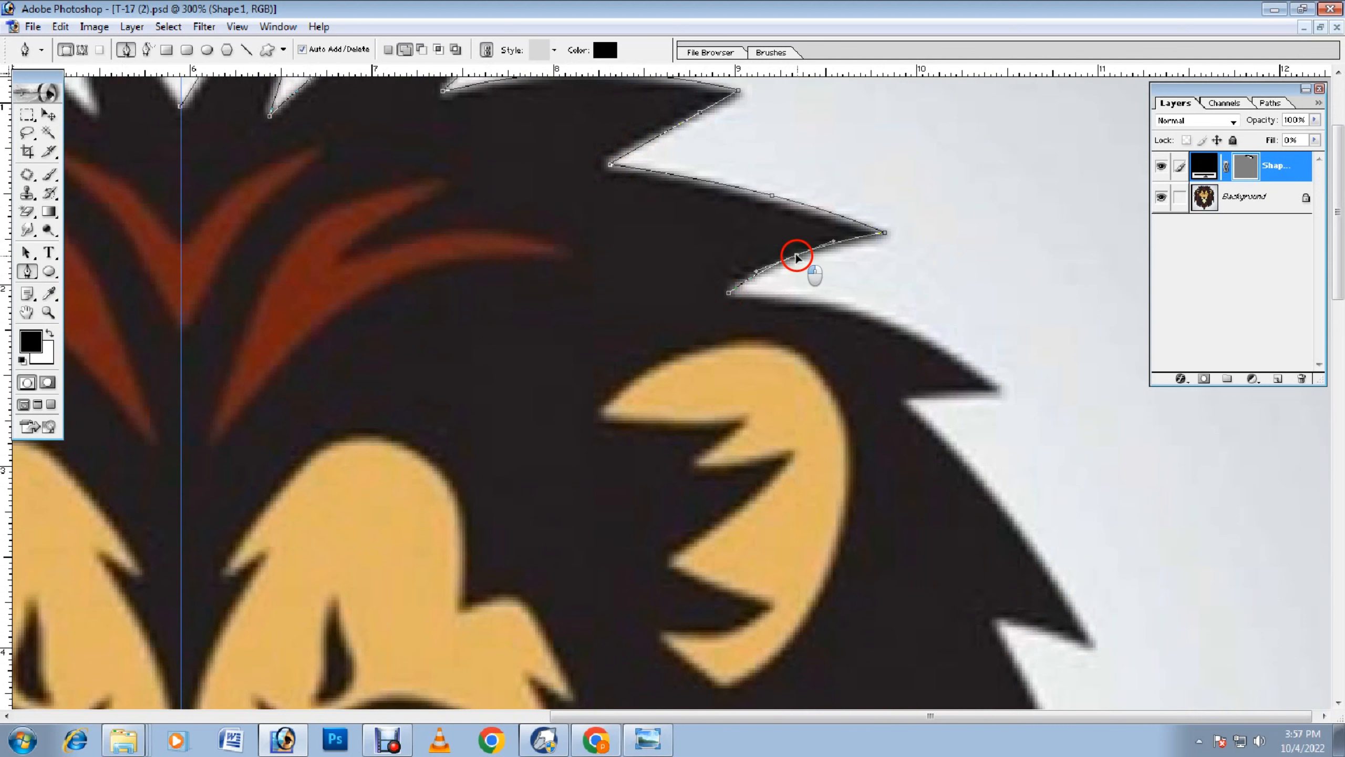
pyautogui.click(999, 389)
pyautogui.moveTo(898, 352); pyautogui.dragTo(907, 325)
pyautogui.click(907, 401)
# Step: Trace the sixth and seventh mane tufts down the outer side beyond the right ear, bending the segments to the fur edge
pyautogui.scroll(-3, 998, 411)
pyautogui.click(1092, 563)
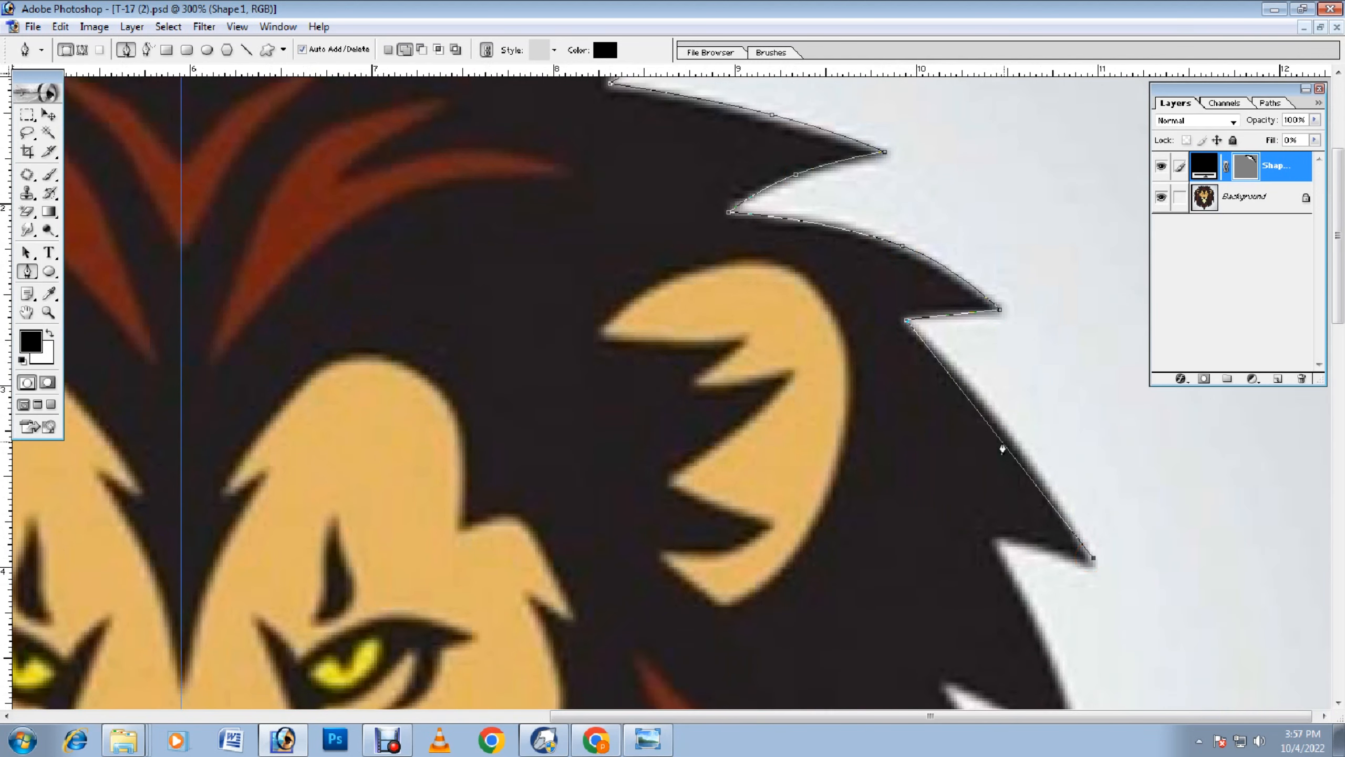
pyautogui.moveTo(1015, 430); pyautogui.dragTo(1015, 444)
pyautogui.scroll(-5, 995, 400)
pyautogui.click(996, 391)
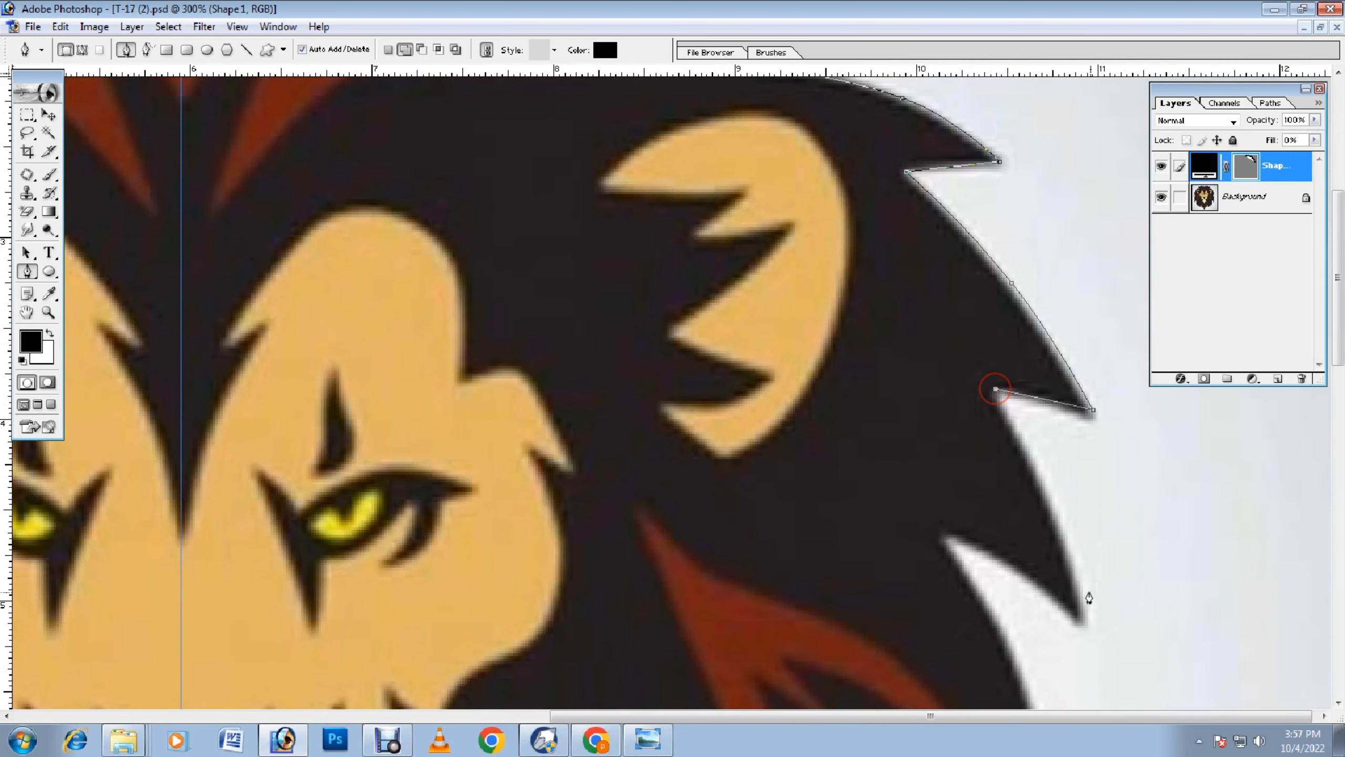
pyautogui.click(1076, 621)
pyautogui.moveTo(1032, 516); pyautogui.dragTo(1015, 490)
pyautogui.click(940, 540)
# Step: Trace the long side lock of the mane down to its tip and back up to its inner notch, curving both edges
pyautogui.scroll(-3, 940, 541)
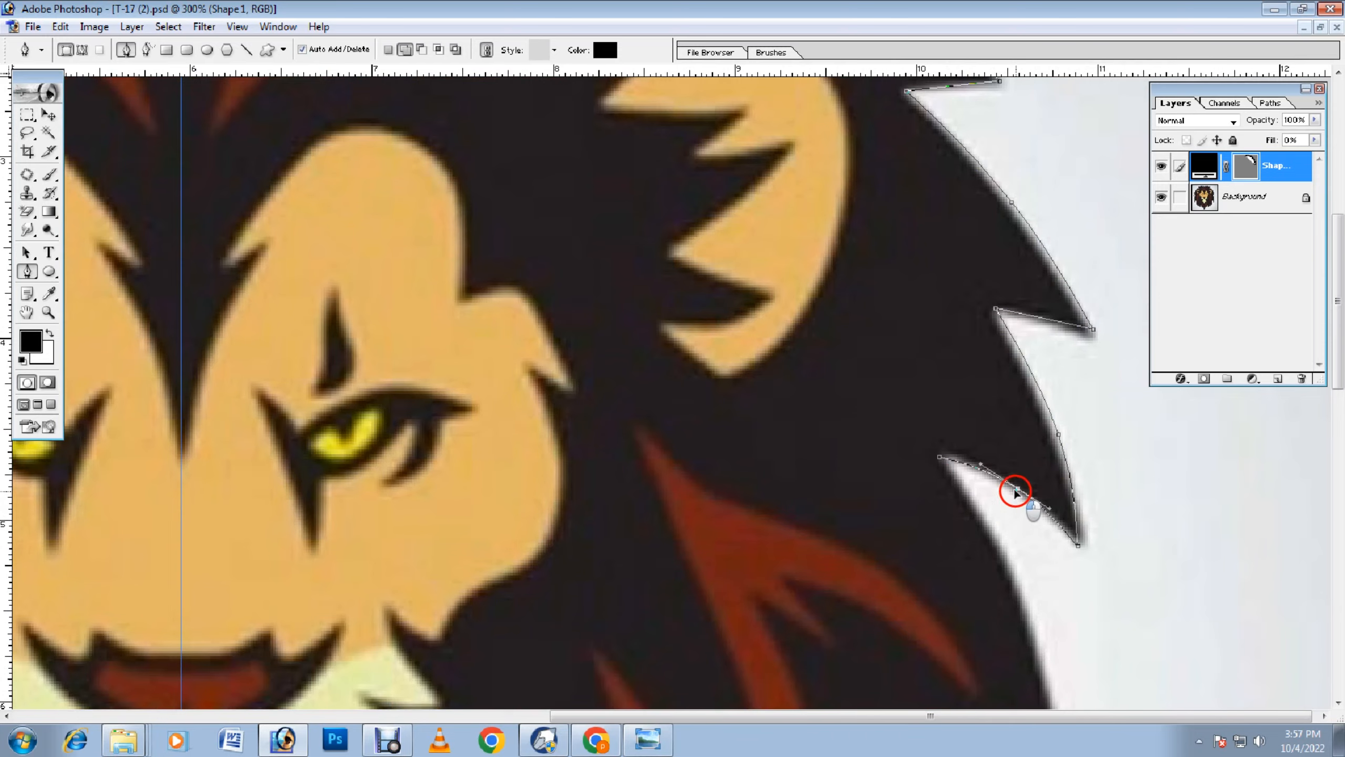
pyautogui.scroll(-6, 1012, 496)
pyautogui.scroll(-5, 1011, 500)
pyautogui.click(984, 534)
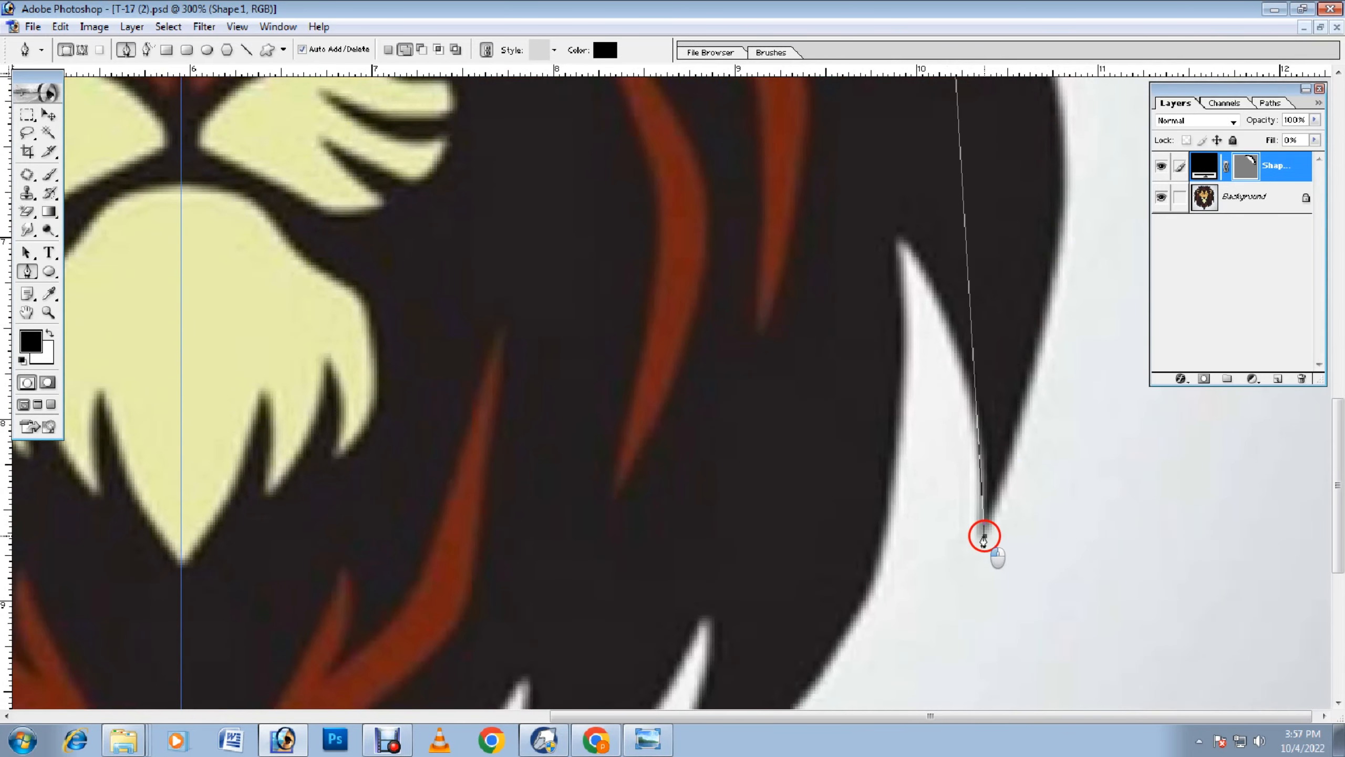
pyautogui.hotkey('ctrl', '-')
pyautogui.hotkey('ctrl', '-')
pyautogui.moveTo(916, 377); pyautogui.dragTo(953, 386)
pyautogui.click(899, 427)
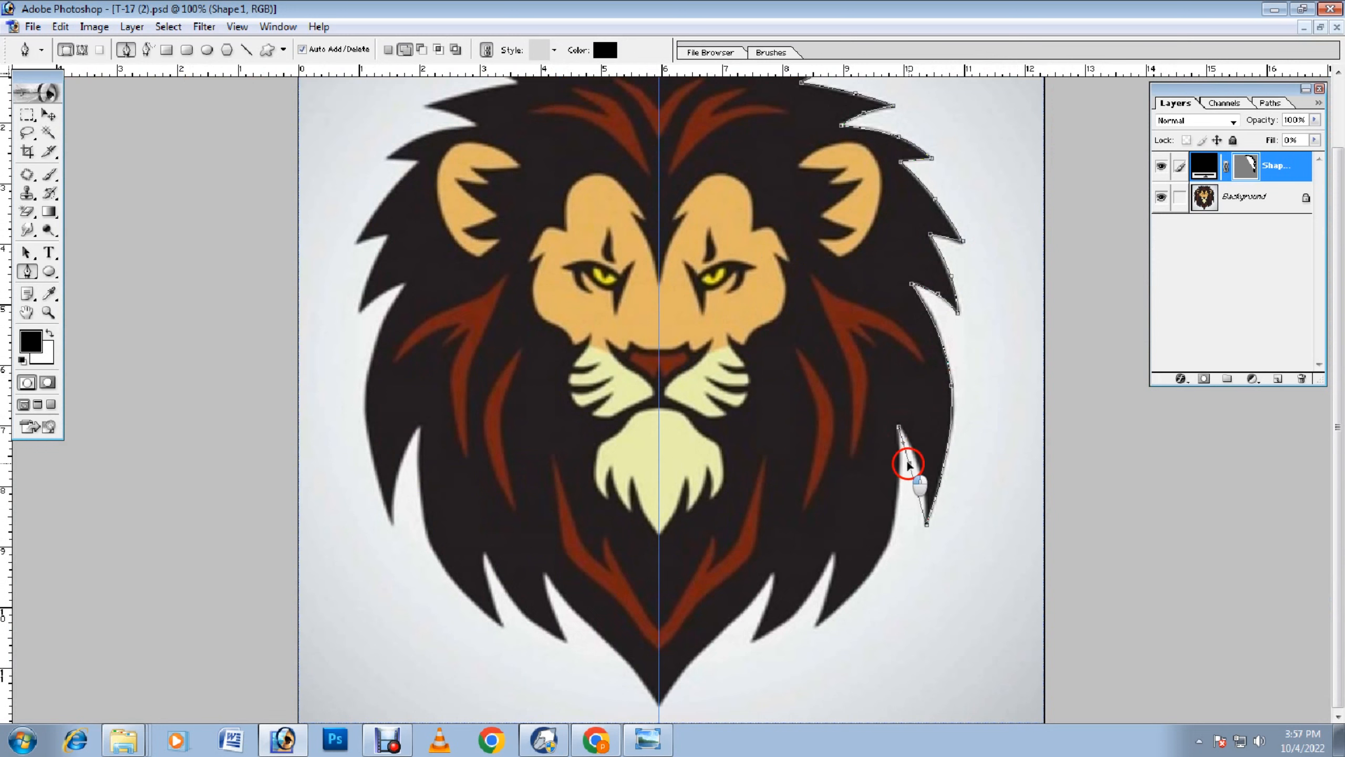
pyautogui.moveTo(906, 457); pyautogui.dragTo(919, 466)
# Step: Trace the two lower mane tufts right of the chin, curving their edges up to the last notch
pyautogui.click(817, 625)
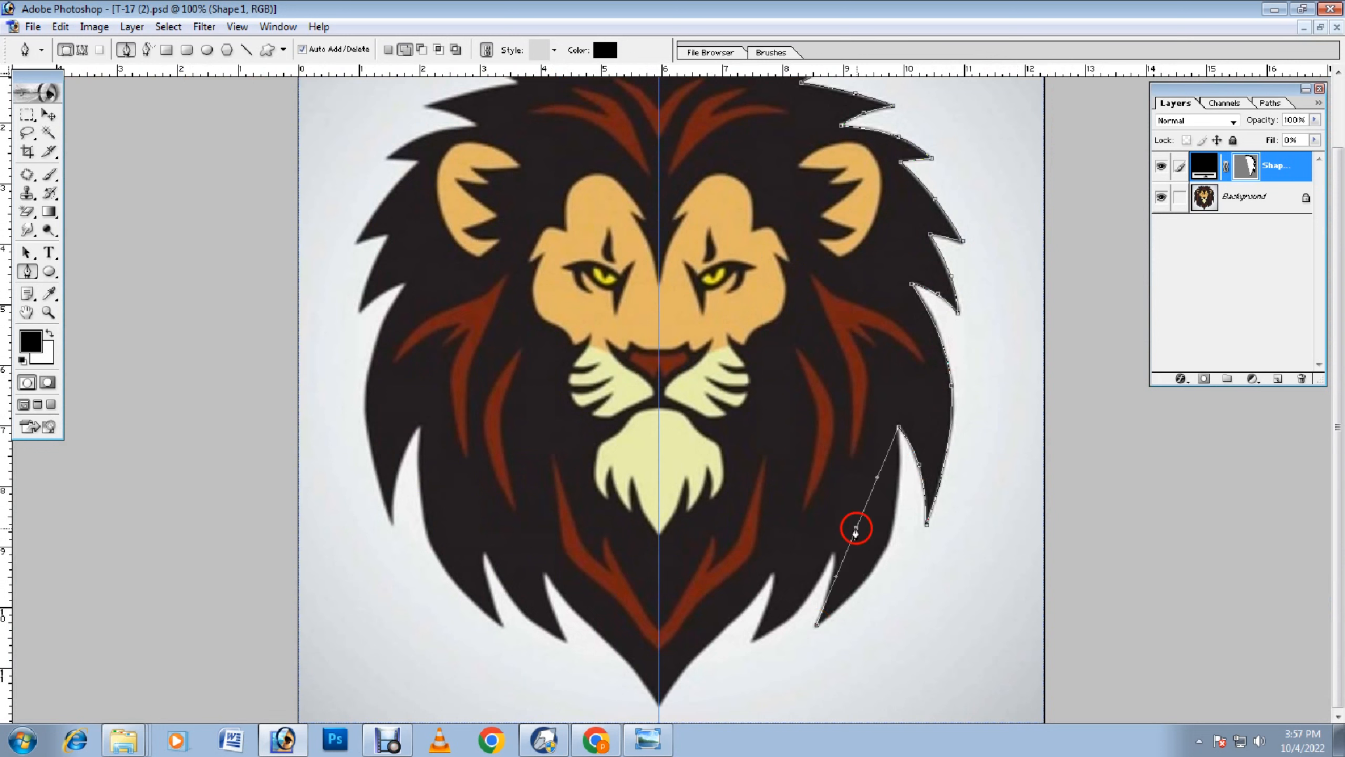
pyautogui.moveTo(856, 531); pyautogui.dragTo(889, 552)
pyautogui.click(835, 553)
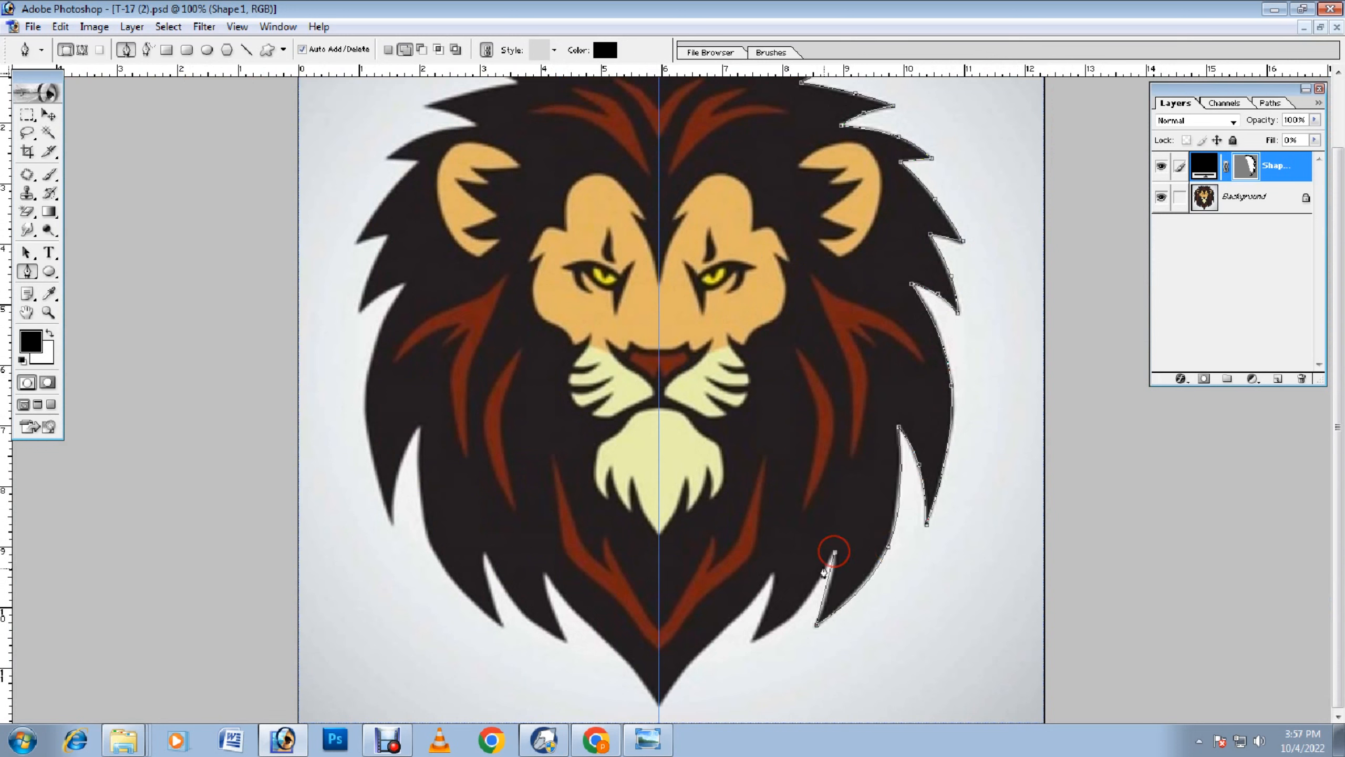
pyautogui.click(831, 582)
pyautogui.click(753, 642)
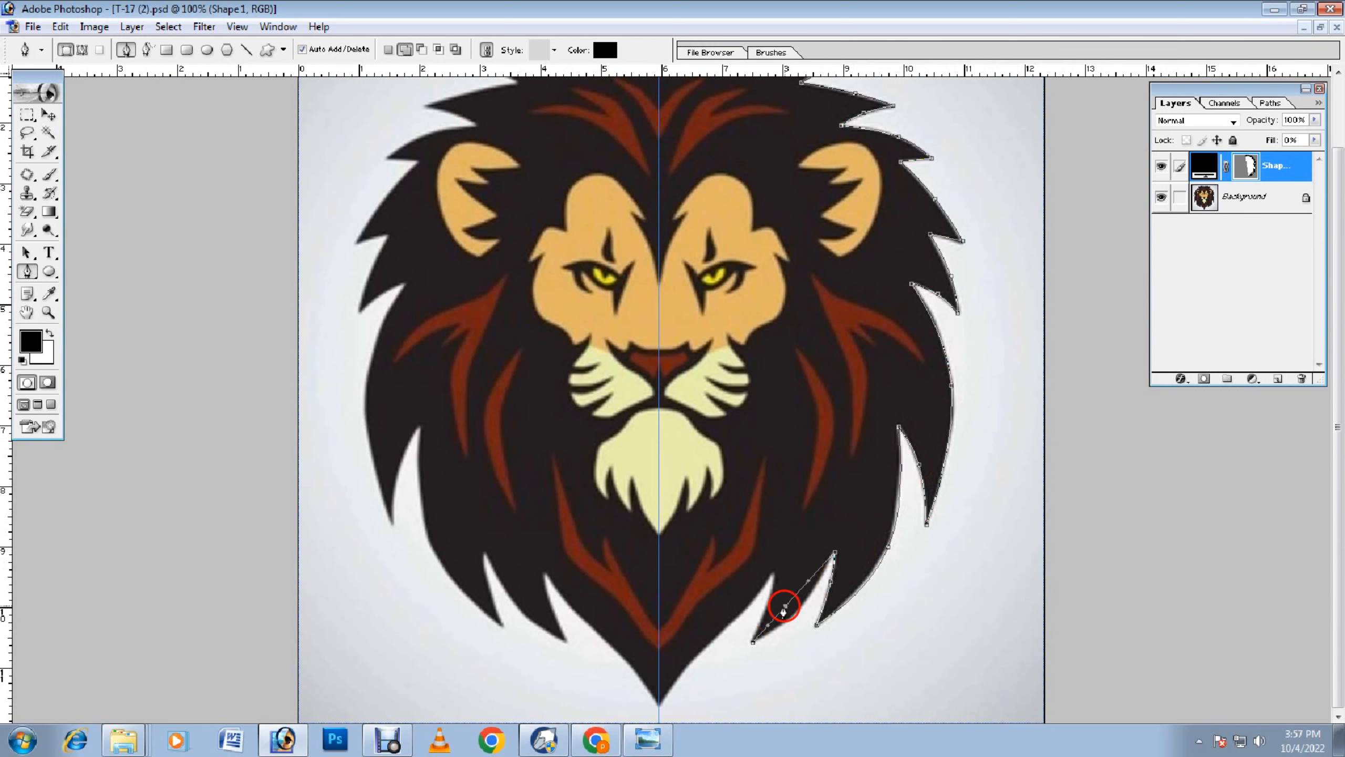
pyautogui.click(795, 613)
pyautogui.click(775, 572)
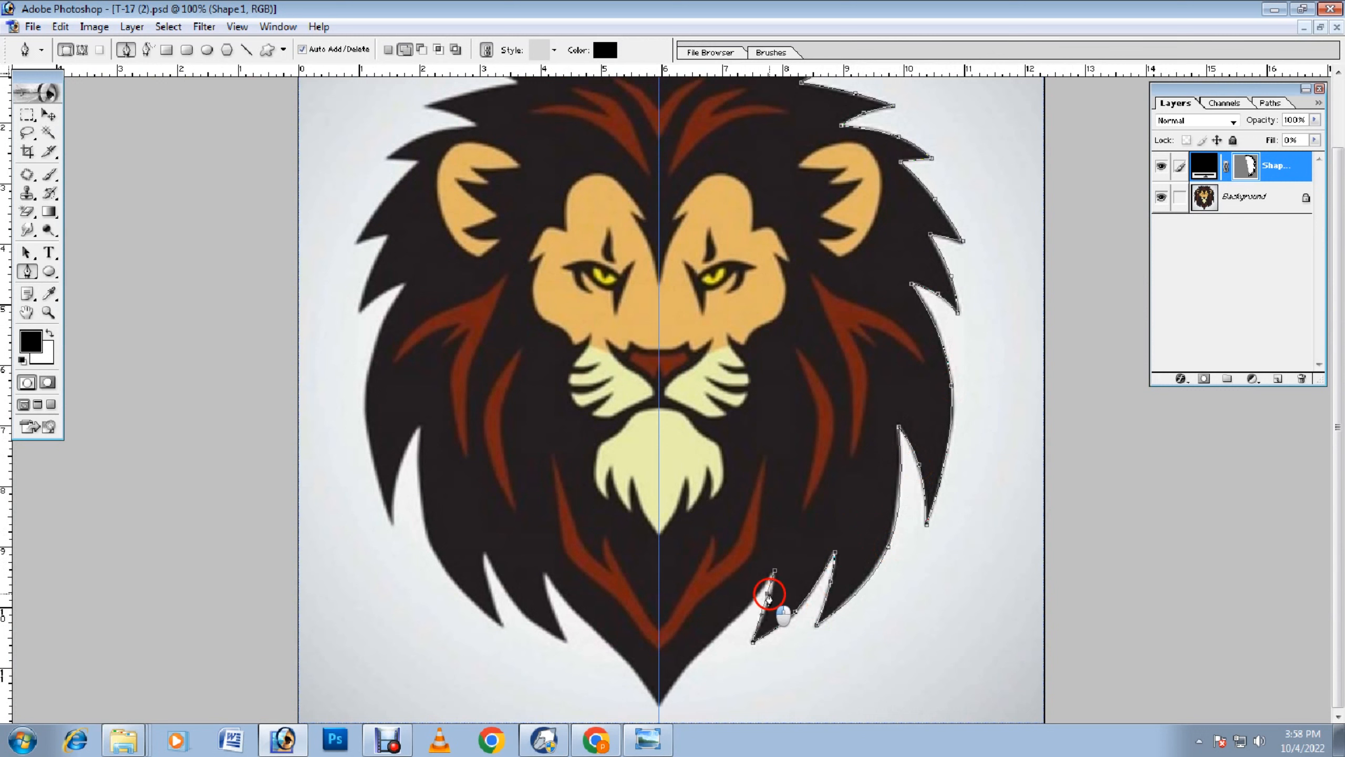
pyautogui.click(773, 597)
# Step: Trace the lowest mane edge from the last notch to the pointed tip on the centre guide, fitting the curve
pyautogui.click(686, 671)
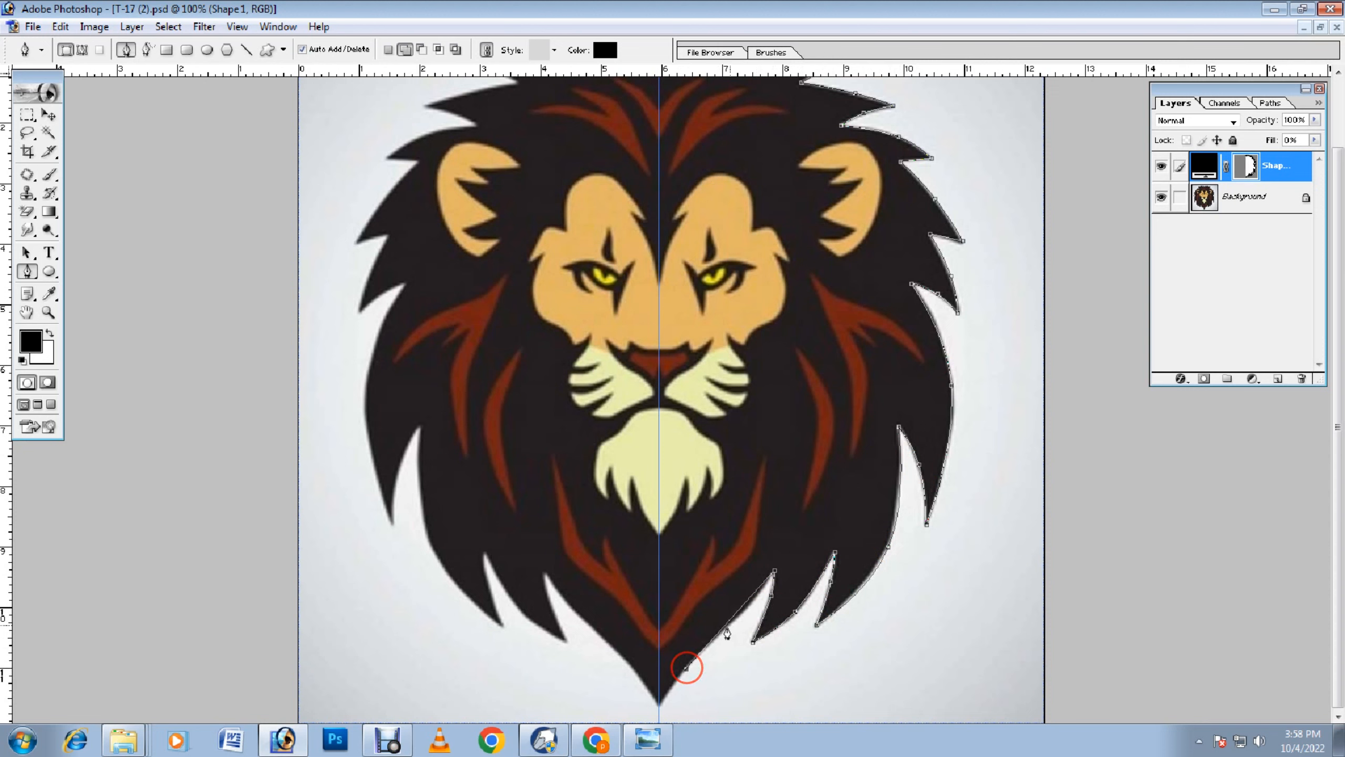
pyautogui.click(751, 604)
pyautogui.click(659, 705)
pyautogui.click(686, 669)
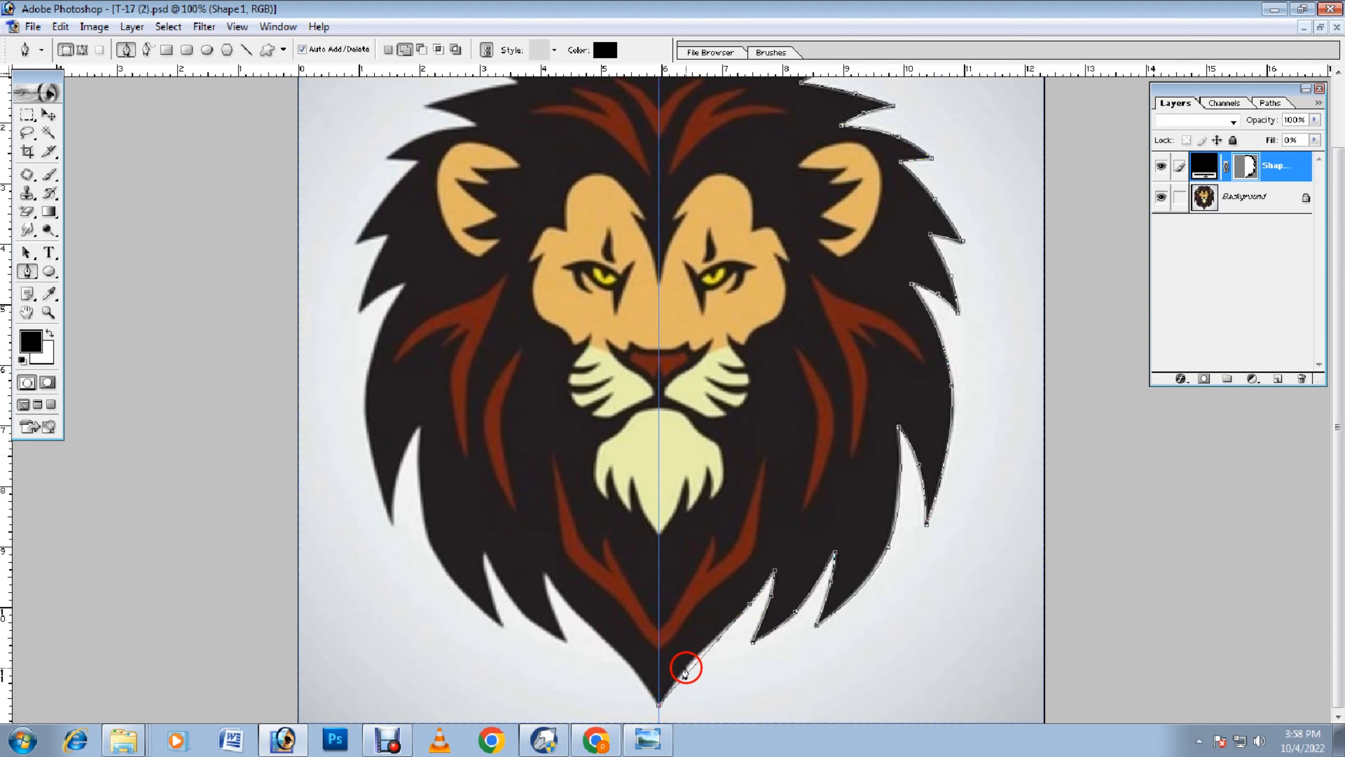
pyautogui.click(688, 669)
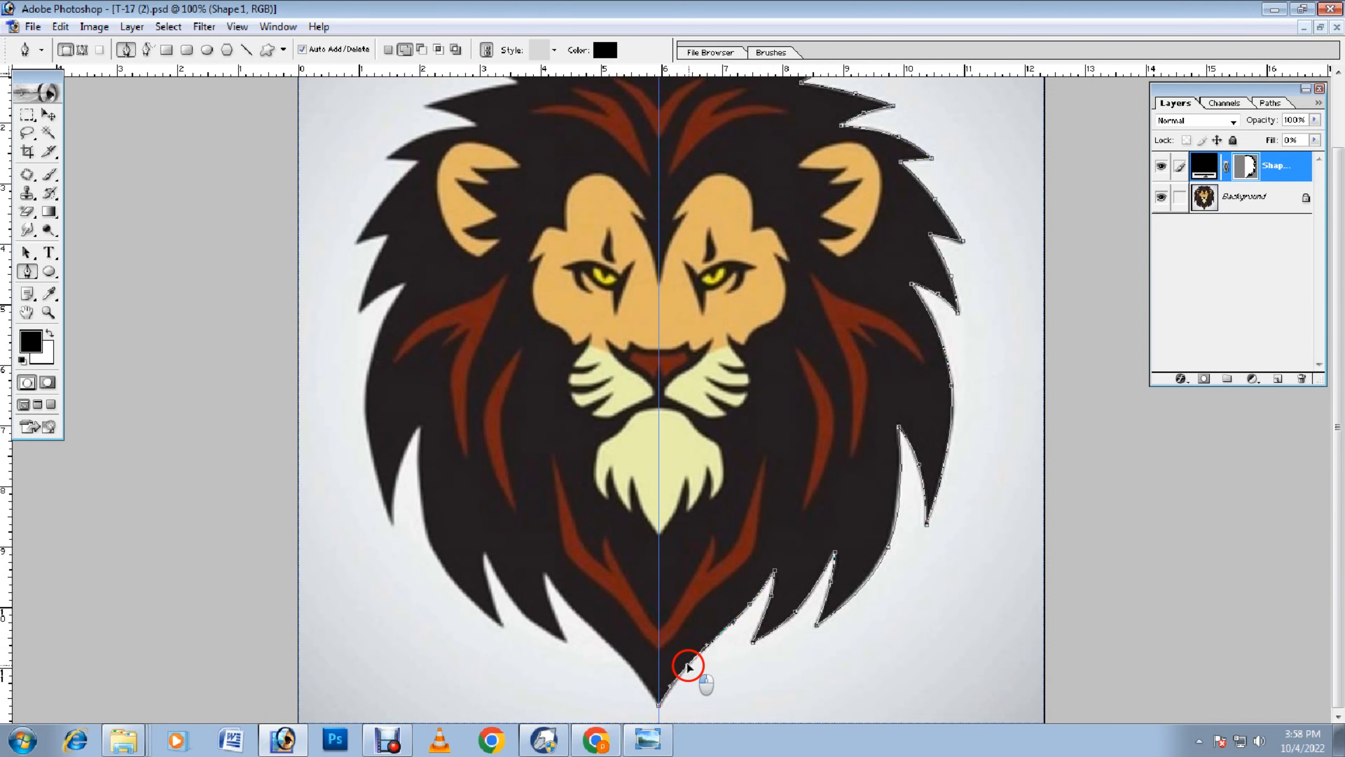
pyautogui.scroll(3, 657, 196)
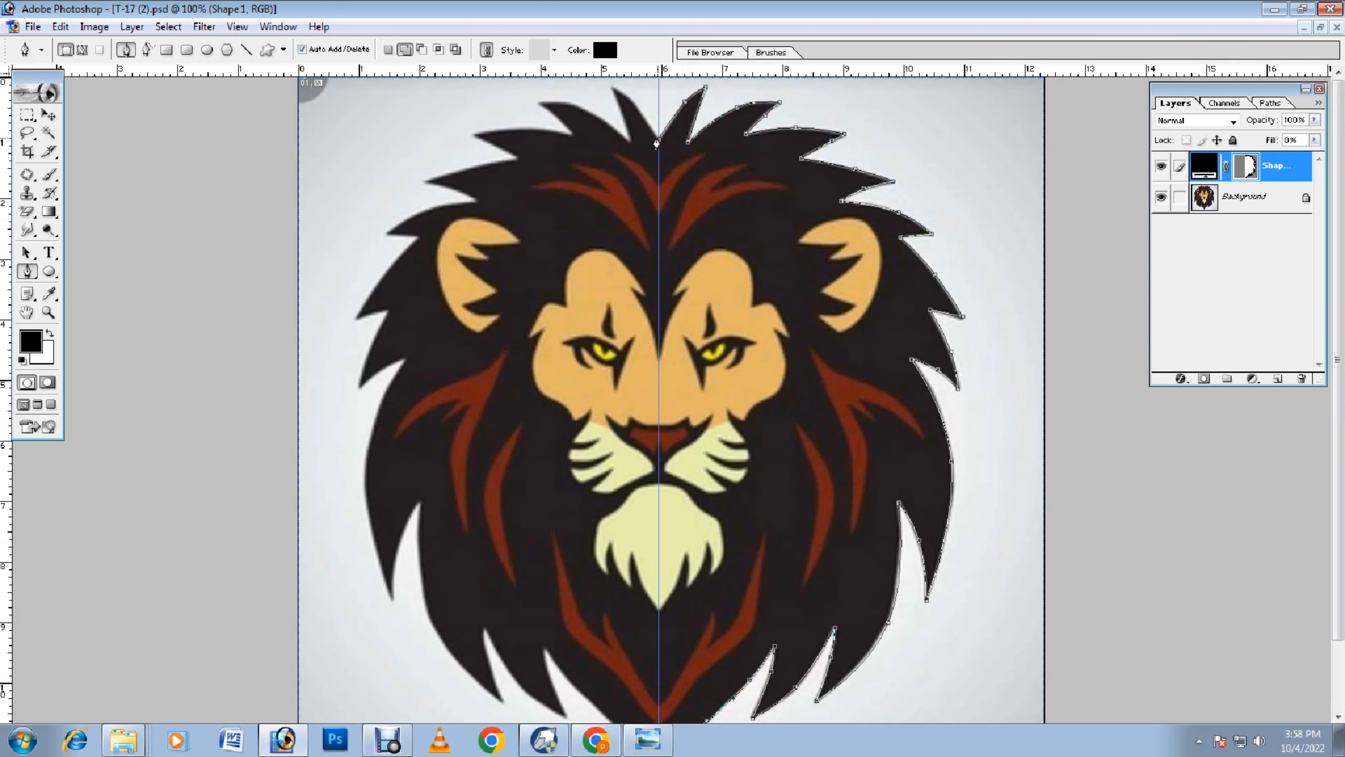
# Step: Close the right mane path at the top of the centre guide, keep its colour black (000000) and set the layer fill to 100%
pyautogui.click(656, 142)
pyautogui.doubleClick(1212, 171)
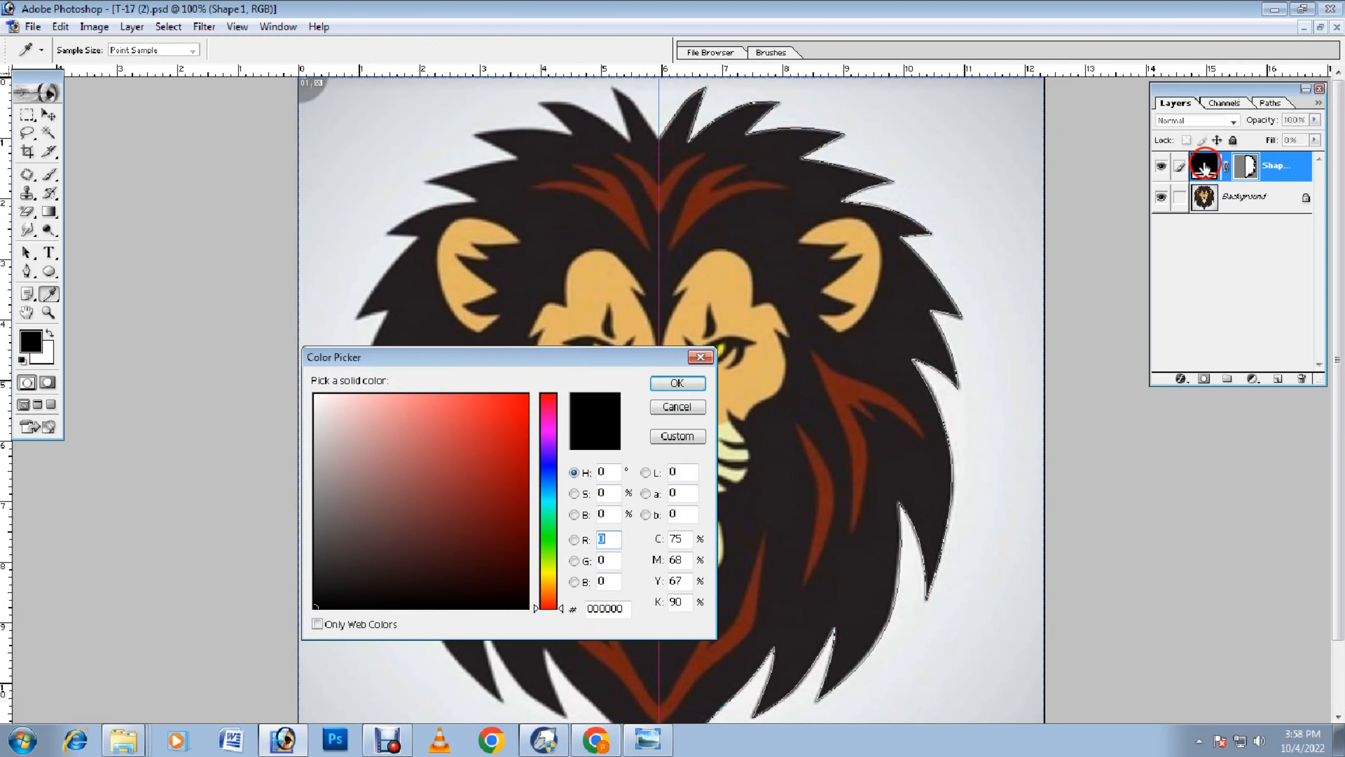
pyautogui.click(674, 383)
pyautogui.click(1315, 140)
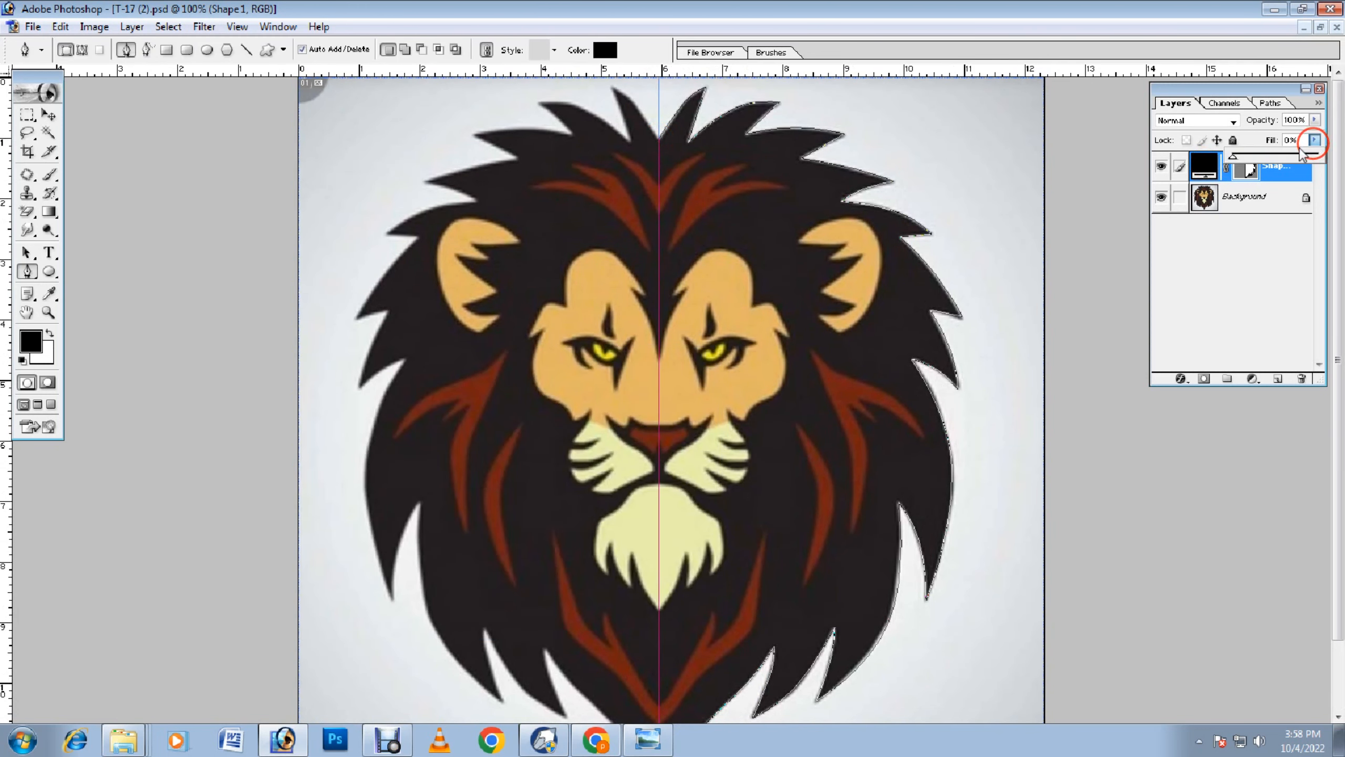
pyautogui.moveTo(1234, 153); pyautogui.dragTo(1317, 155)
# Step: Duplicate the black half-mane shape layer and name the copy 2
pyautogui.click(49, 114)
pyautogui.scroll(-3, 900, 471)
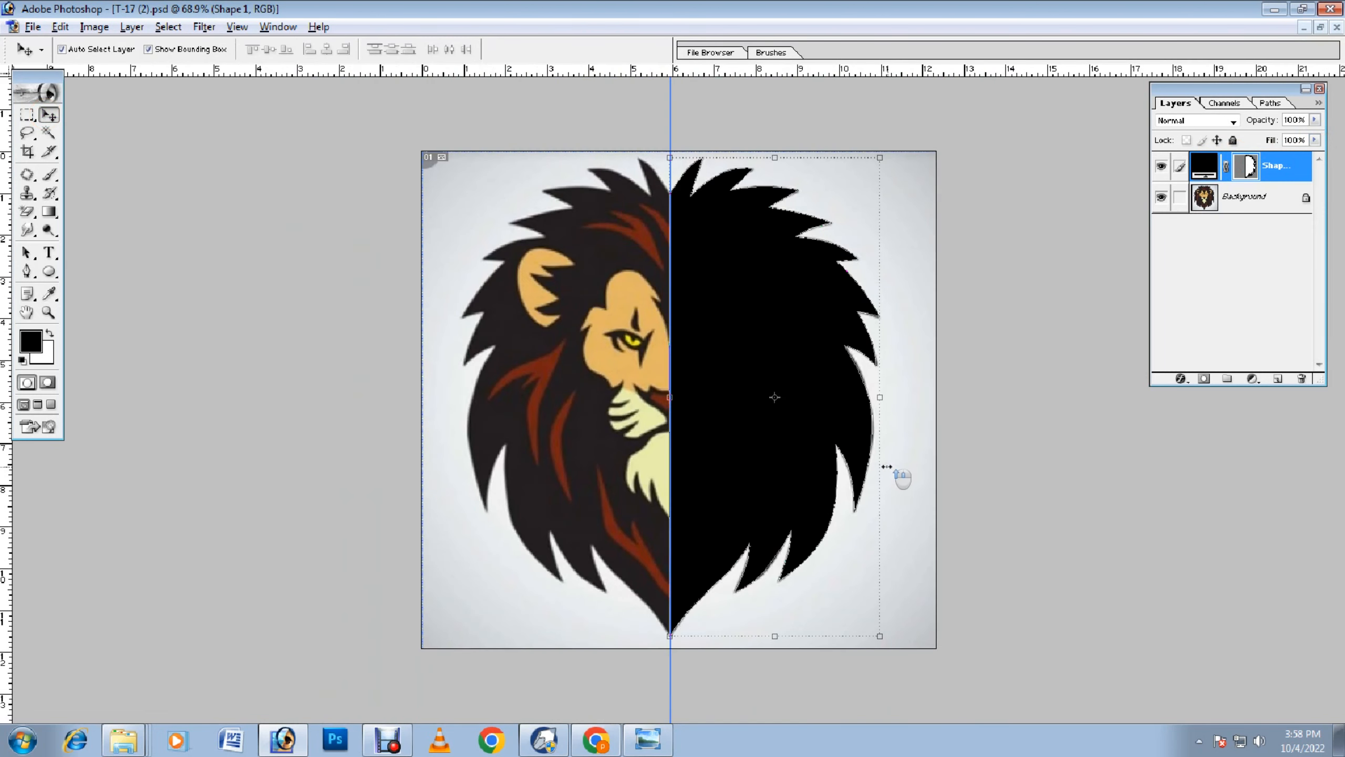
pyautogui.rightClick(1273, 175)
pyautogui.click(1221, 223)
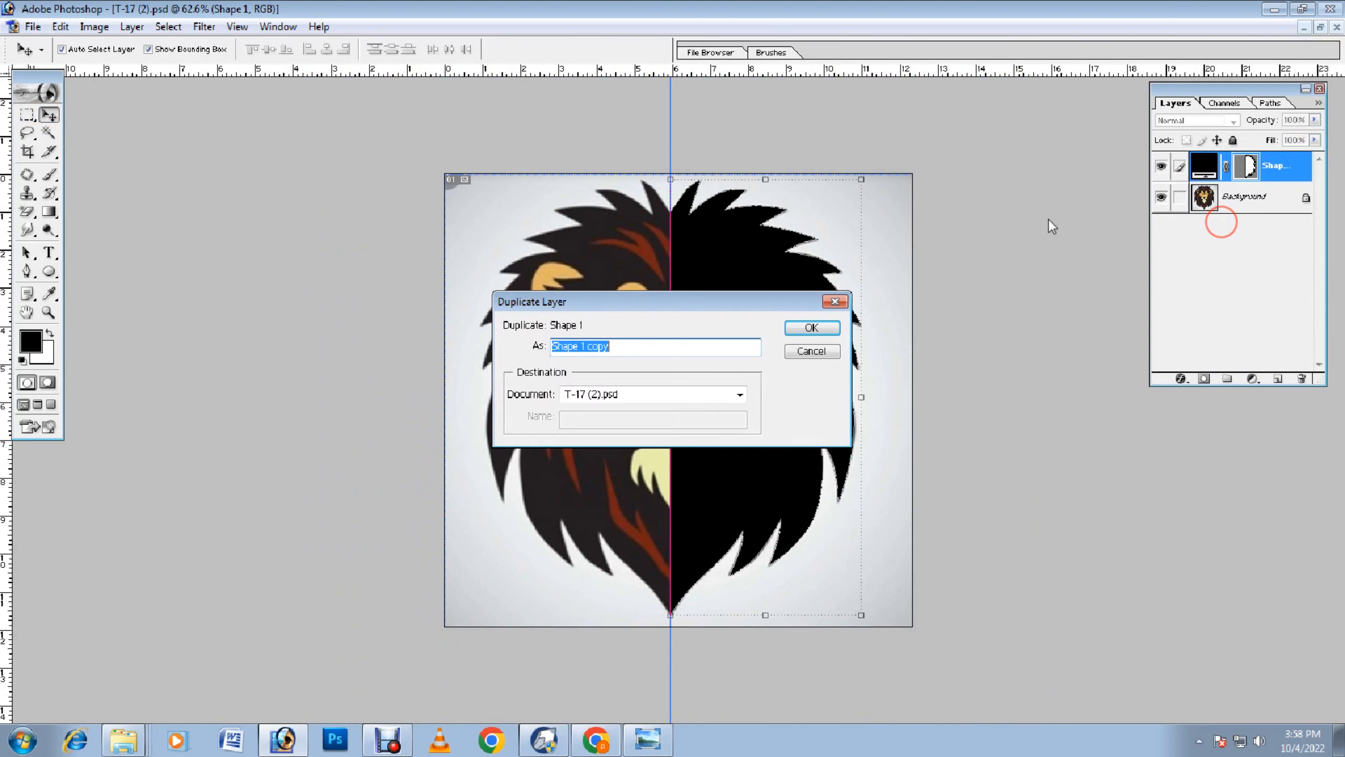
pyautogui.click(801, 329)
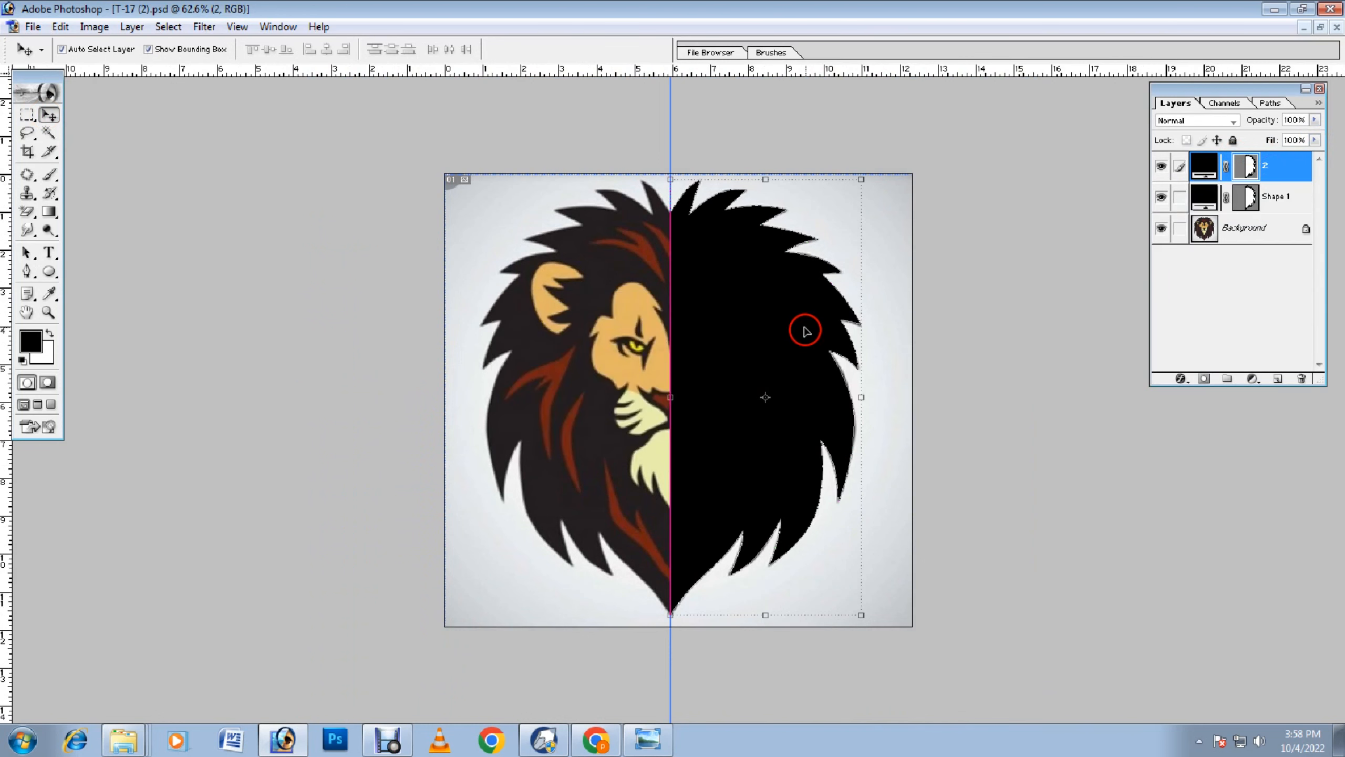
# Step: Flip the copied half-mane horizontally about the centre guide so it covers the left side of the lion's head
pyautogui.hotkey('ctrl', 't')
pyautogui.moveTo(765, 397); pyautogui.dragTo(671, 397)
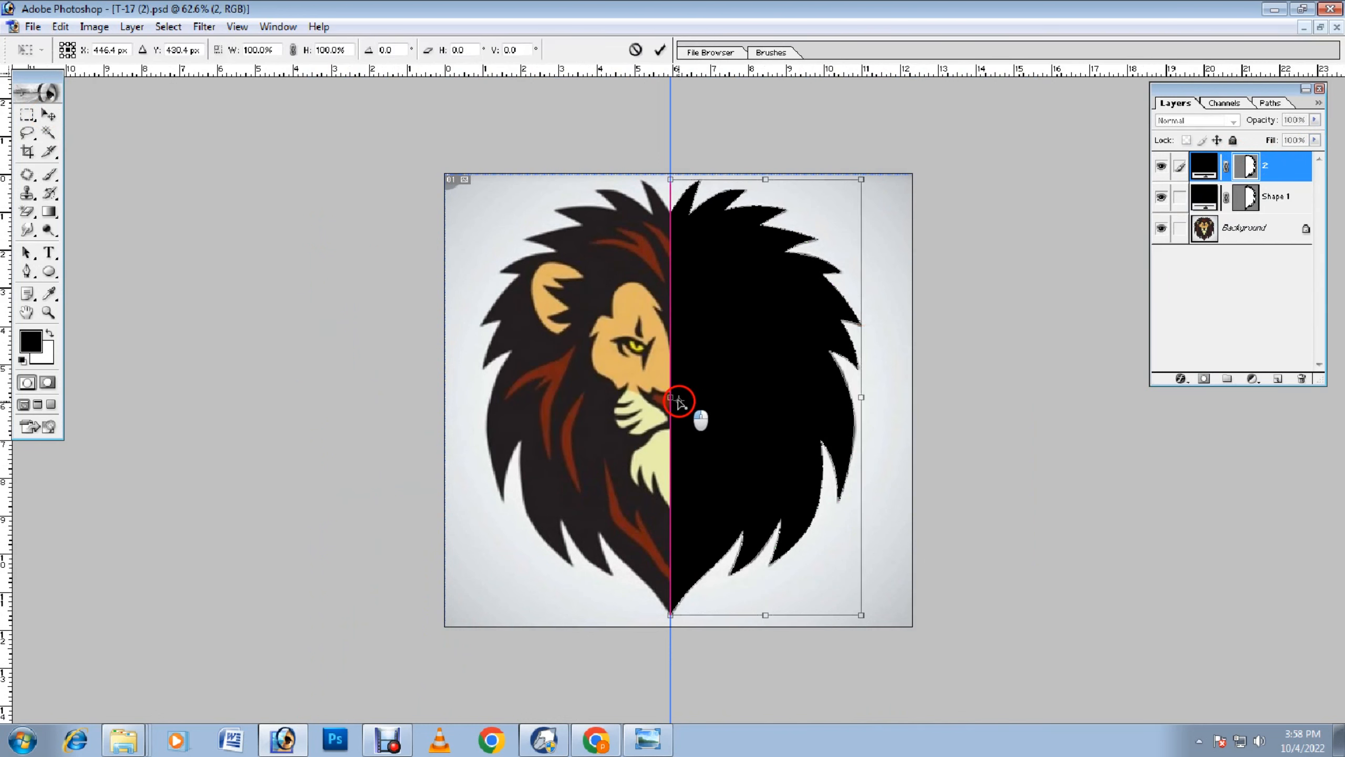
pyautogui.rightClick(745, 366)
pyautogui.click(826, 560)
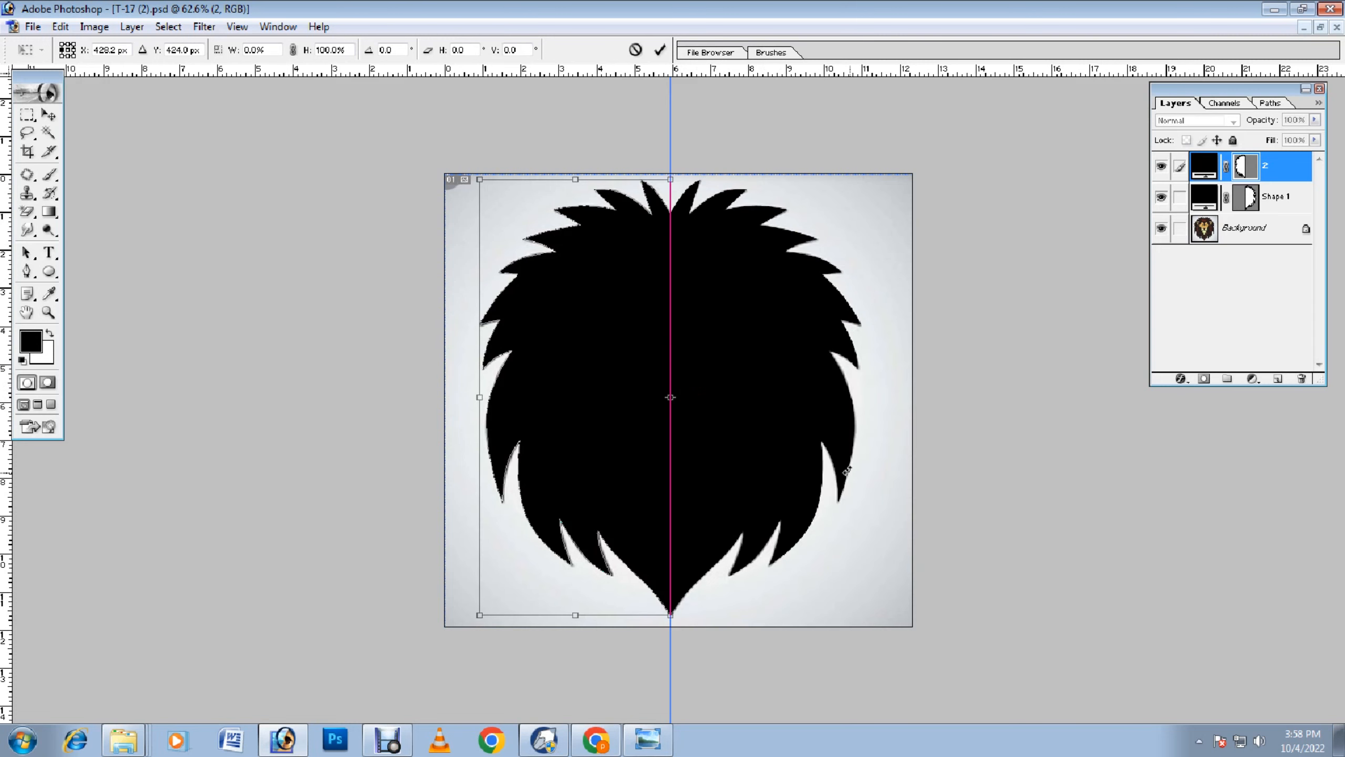
pyautogui.press('Return')
pyautogui.click(866, 471)
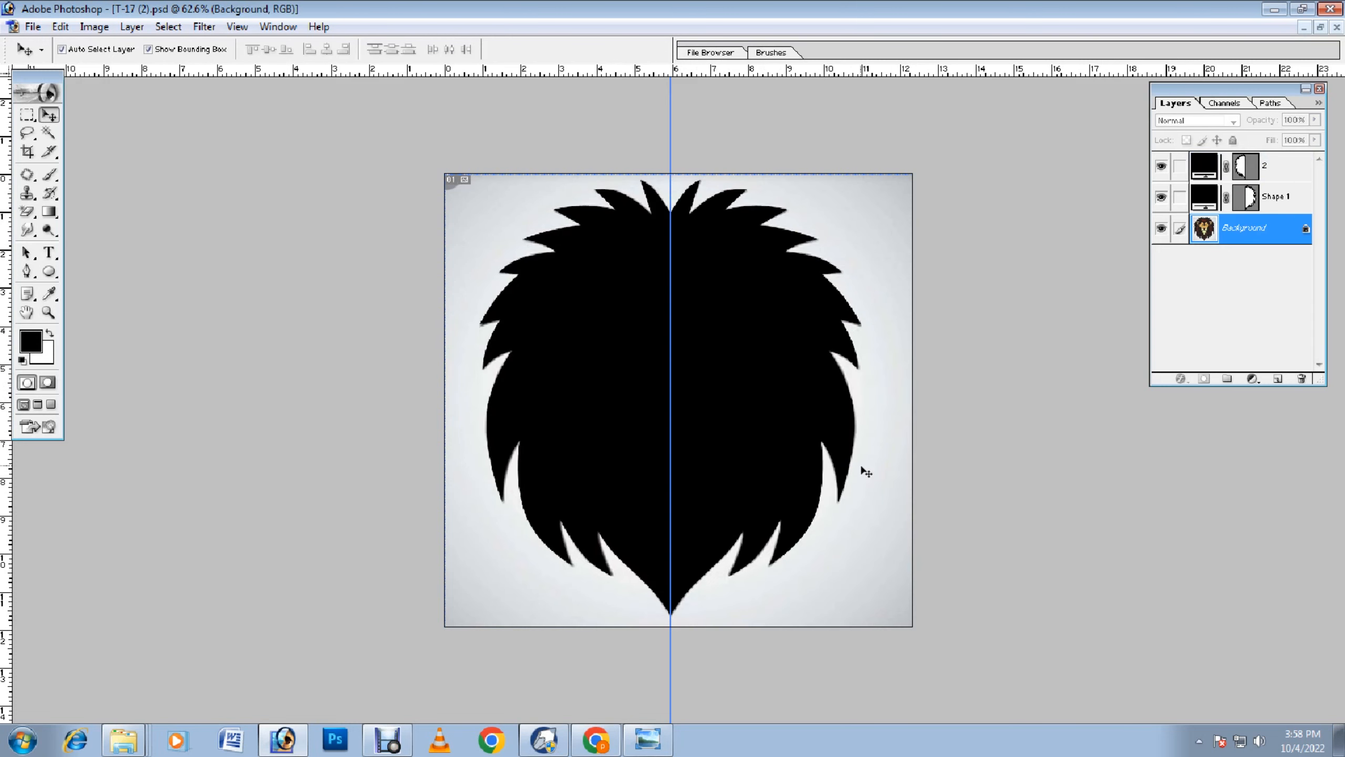
# Step: Hide the reference image, examine the edges of the mirrored mane silhouette, and show the reference again
pyautogui.click(1161, 229)
pyautogui.scroll(4, 698, 435)
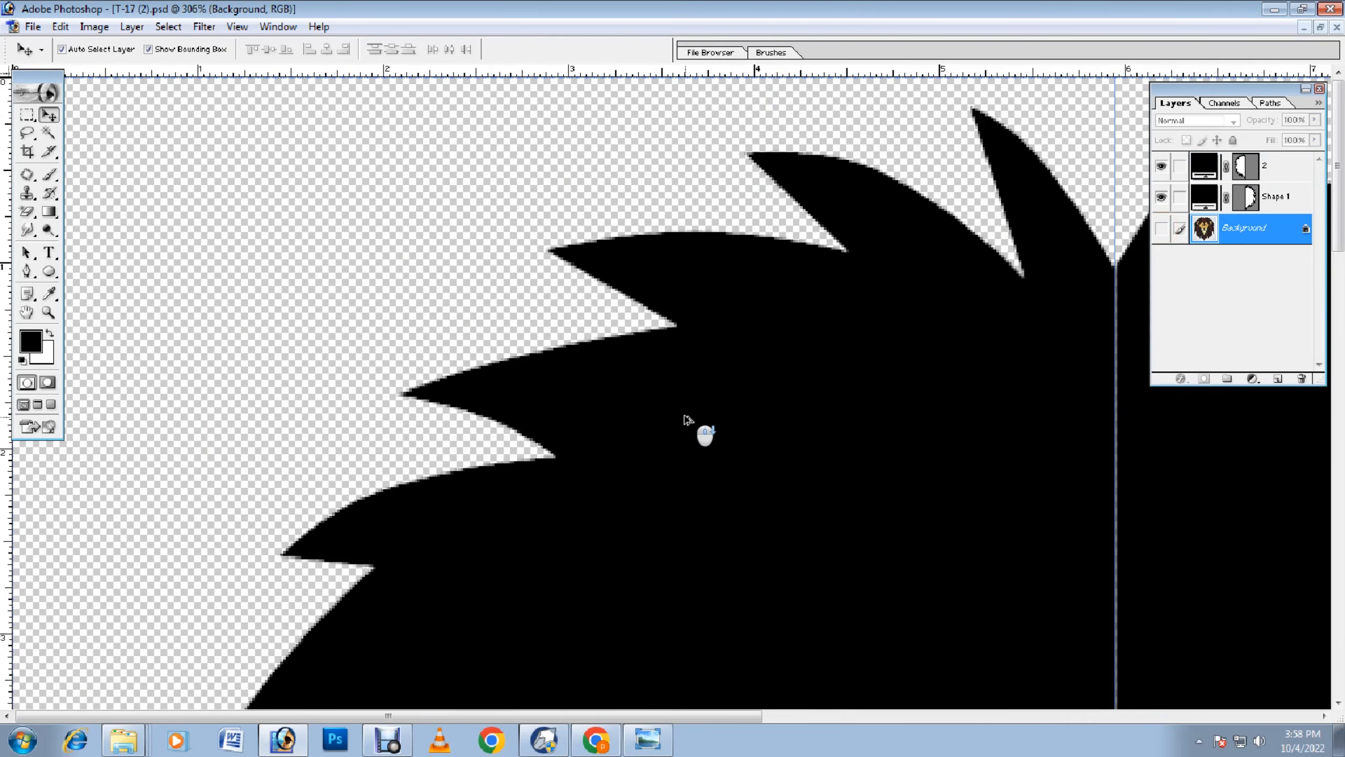
pyautogui.scroll(-4, 685, 421)
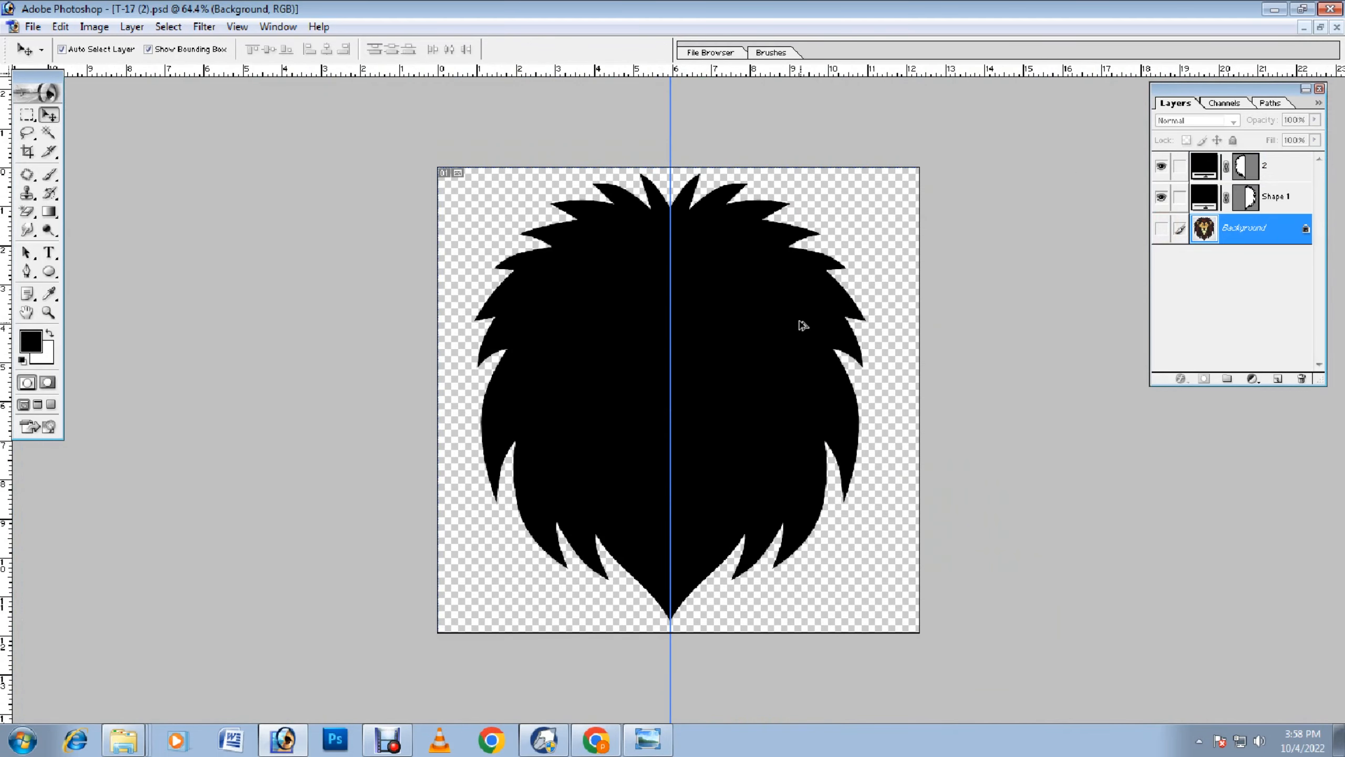
pyautogui.scroll(-1, 803, 325)
pyautogui.click(1161, 229)
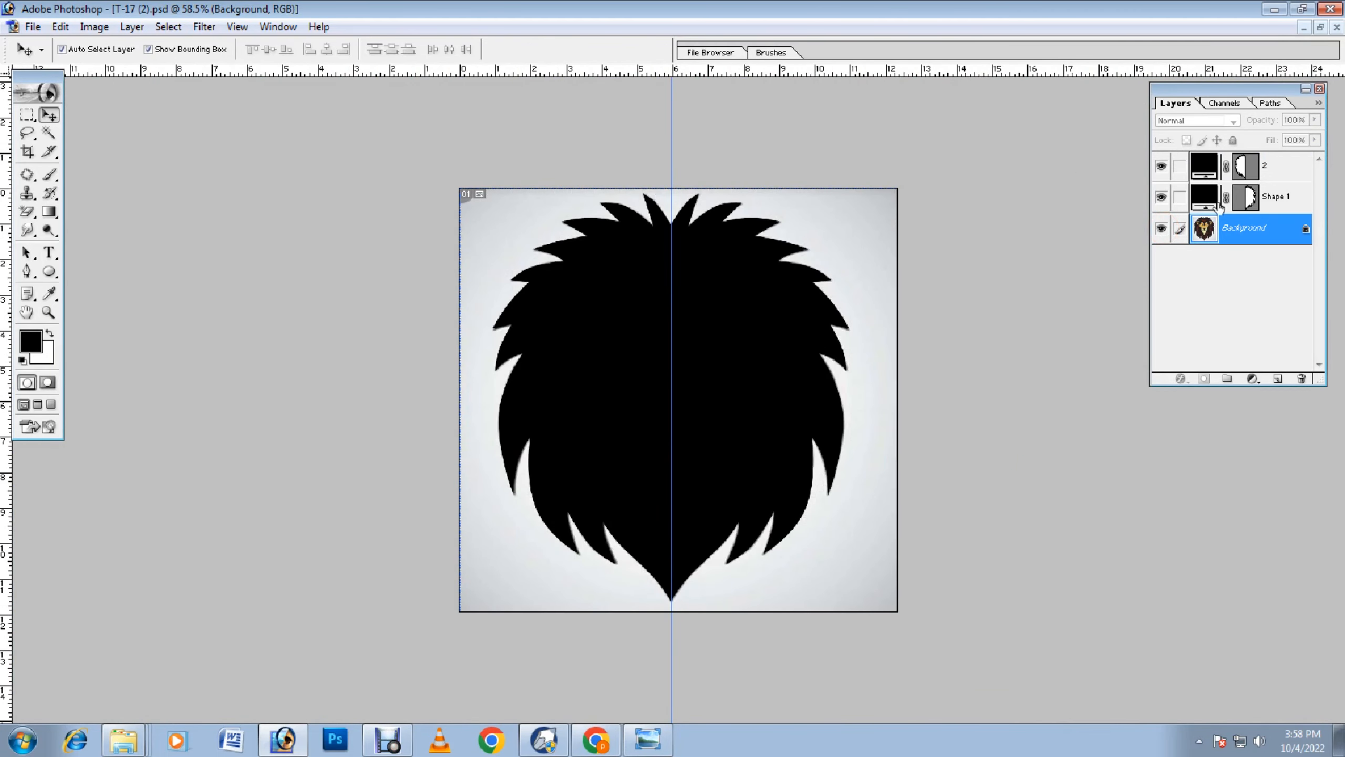
# Step: Group both mane halves in a new layer set, collapse it, and test-move the set before undoing that move
pyautogui.click(1274, 197)
pyautogui.click(1280, 164)
pyautogui.click(1228, 378)
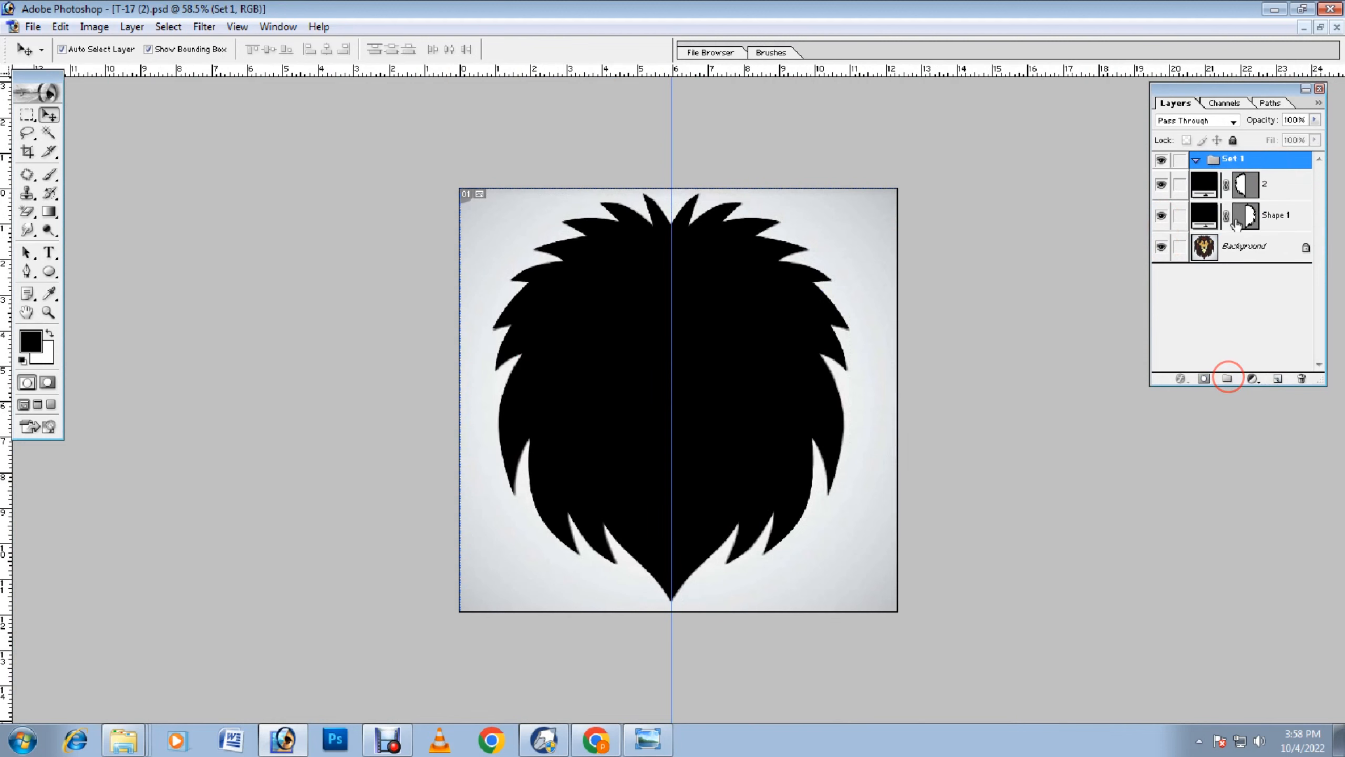
pyautogui.moveTo(1209, 186); pyautogui.dragTo(1220, 159)
pyautogui.moveTo(1214, 215); pyautogui.dragTo(1229, 188)
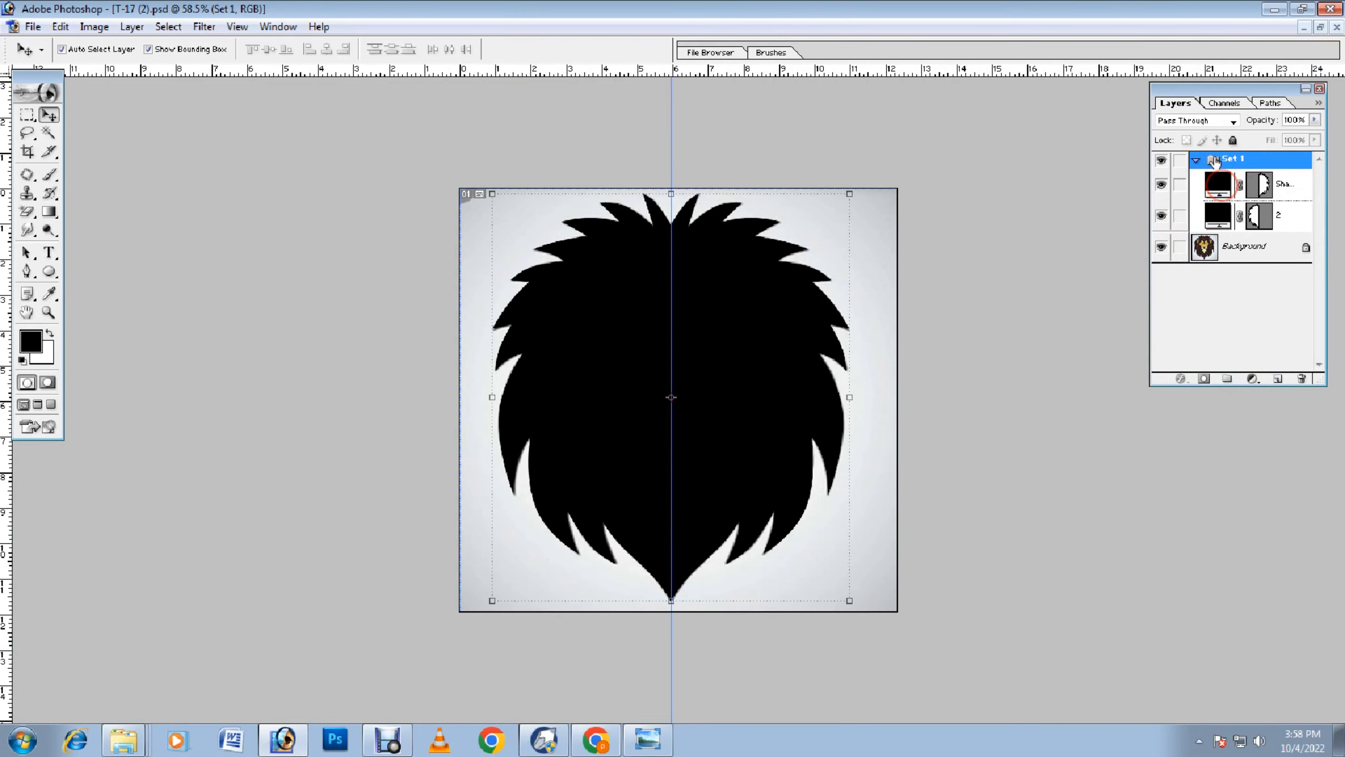
pyautogui.click(1196, 159)
pyautogui.moveTo(703, 311); pyautogui.dragTo(759, 353)
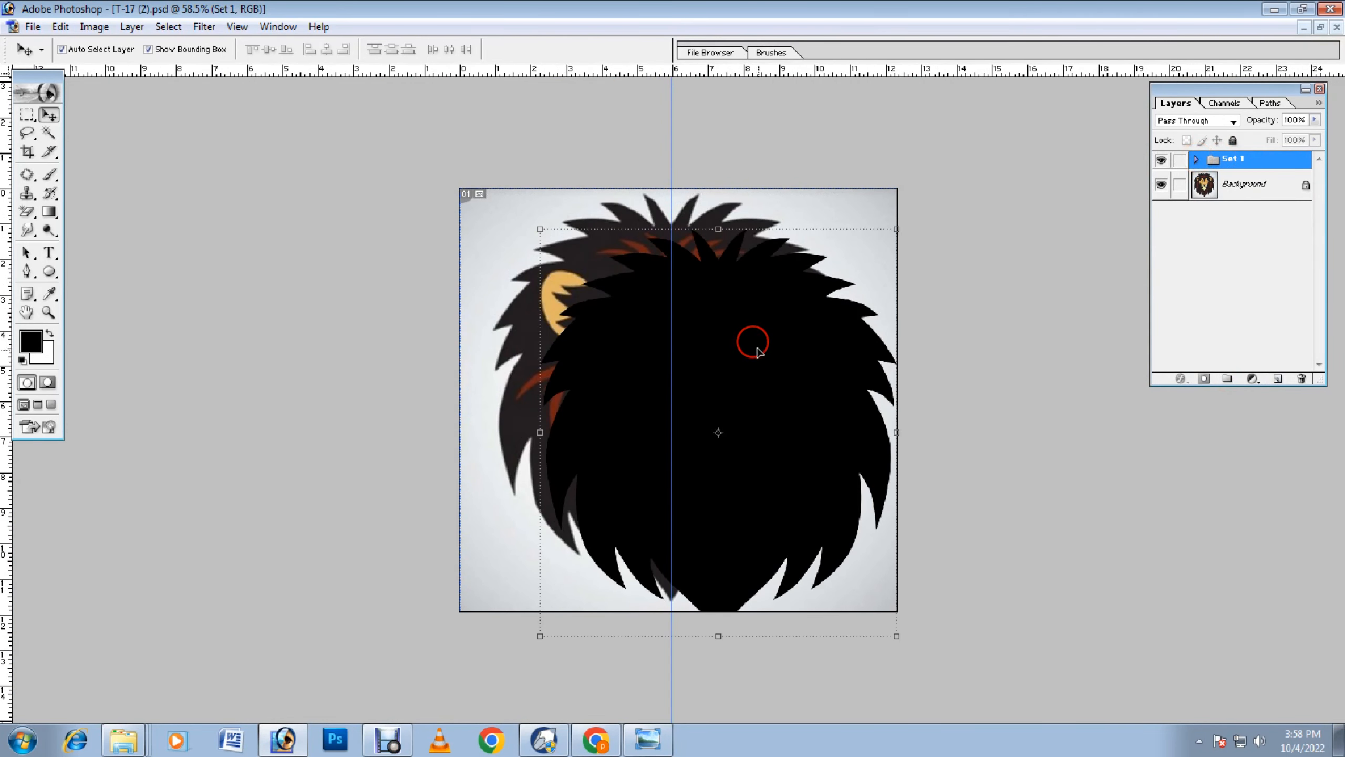
pyautogui.hotkey('ctrl', 'z')
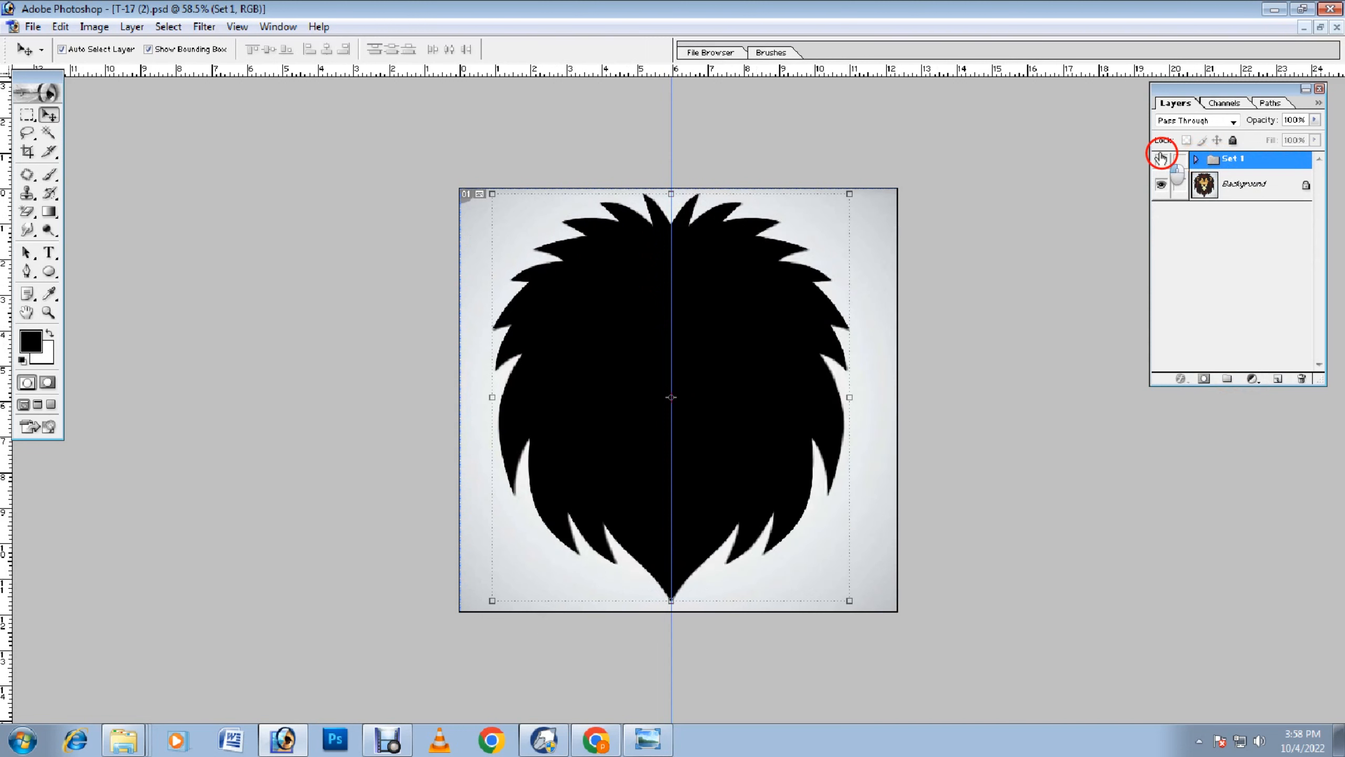
# Step: Hide the mane layer set to uncover the lion reference
pyautogui.click(1161, 159)
pyautogui.scroll(-2, 720, 317)
pyautogui.scroll(-1, 719, 317)
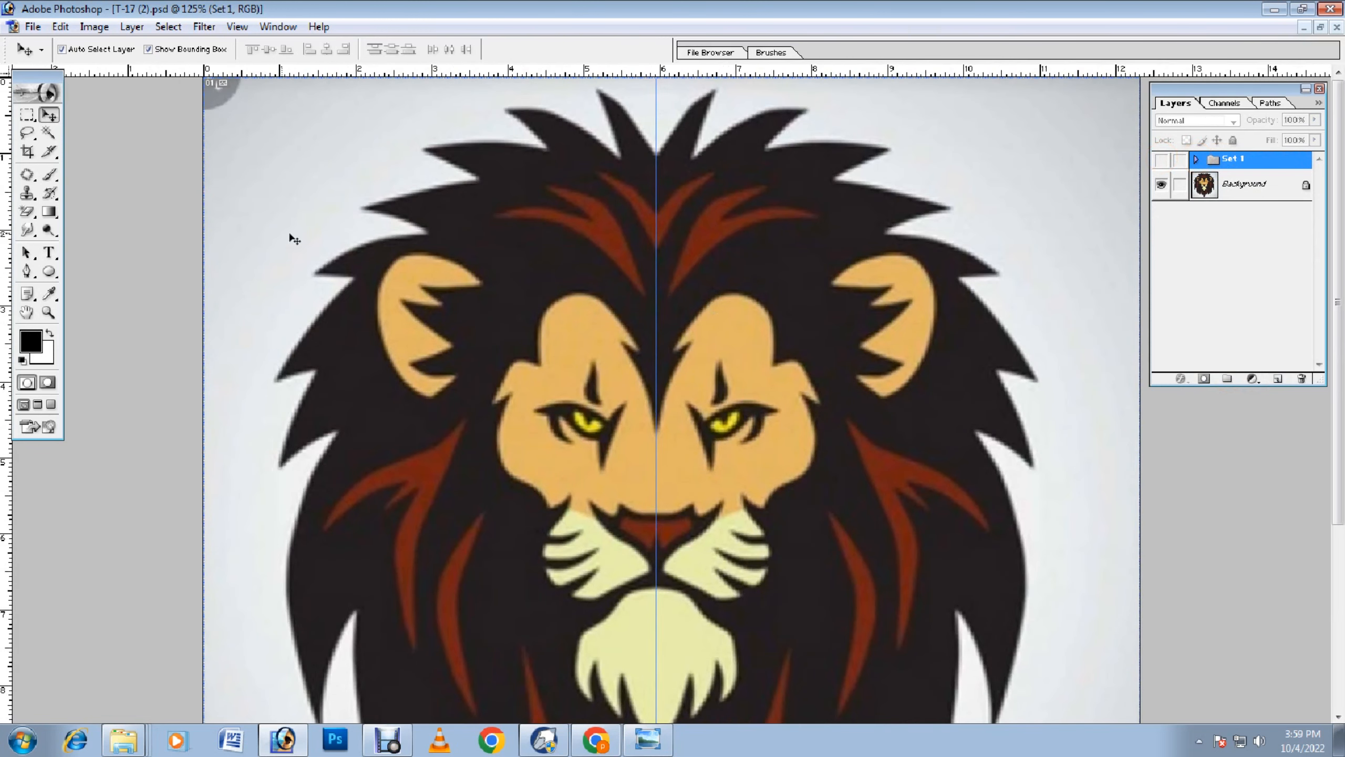
# Step: Begin a new shape along the left forehead stripe's upper edge, from outer tip to notch, with fill at 0% and the segment curved
pyautogui.click(27, 272)
pyautogui.scroll(-1, 541, 311)
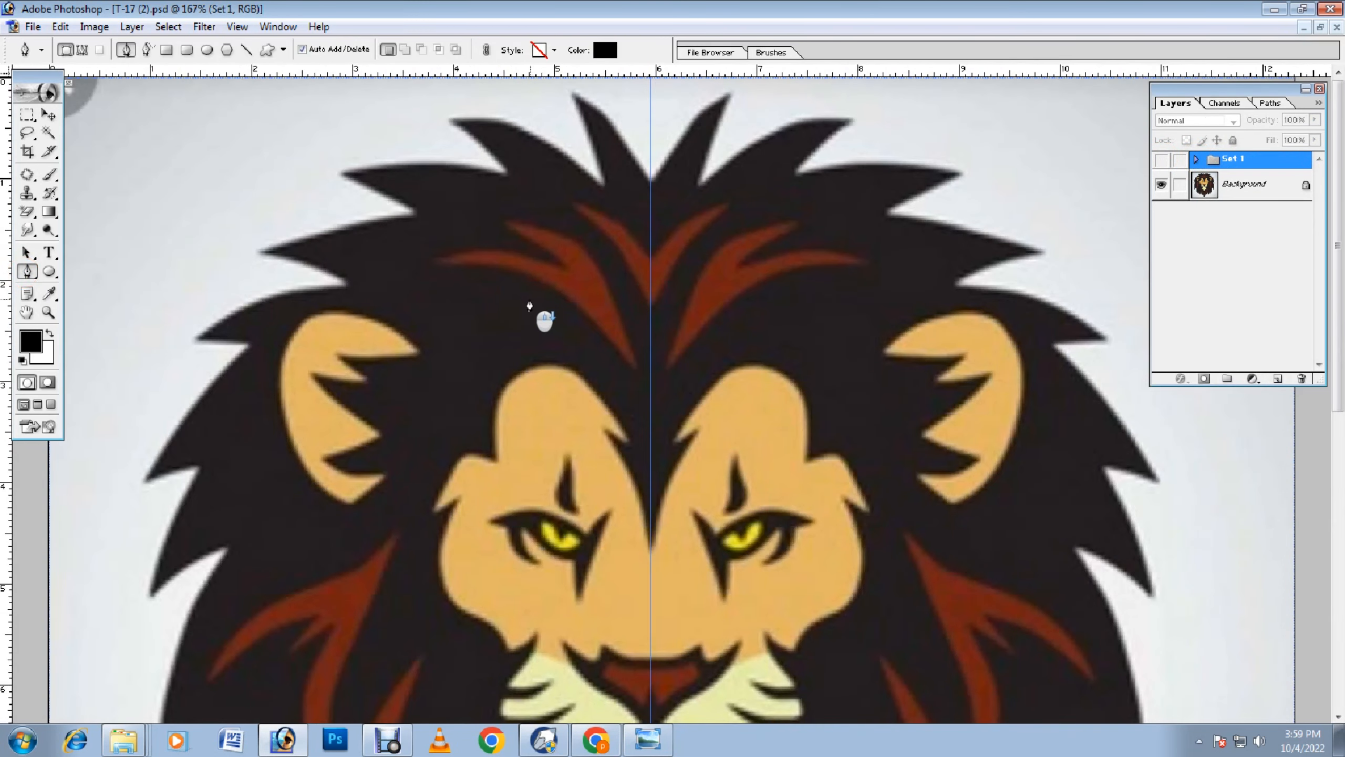
pyautogui.scroll(-1, 441, 280)
pyautogui.click(439, 279)
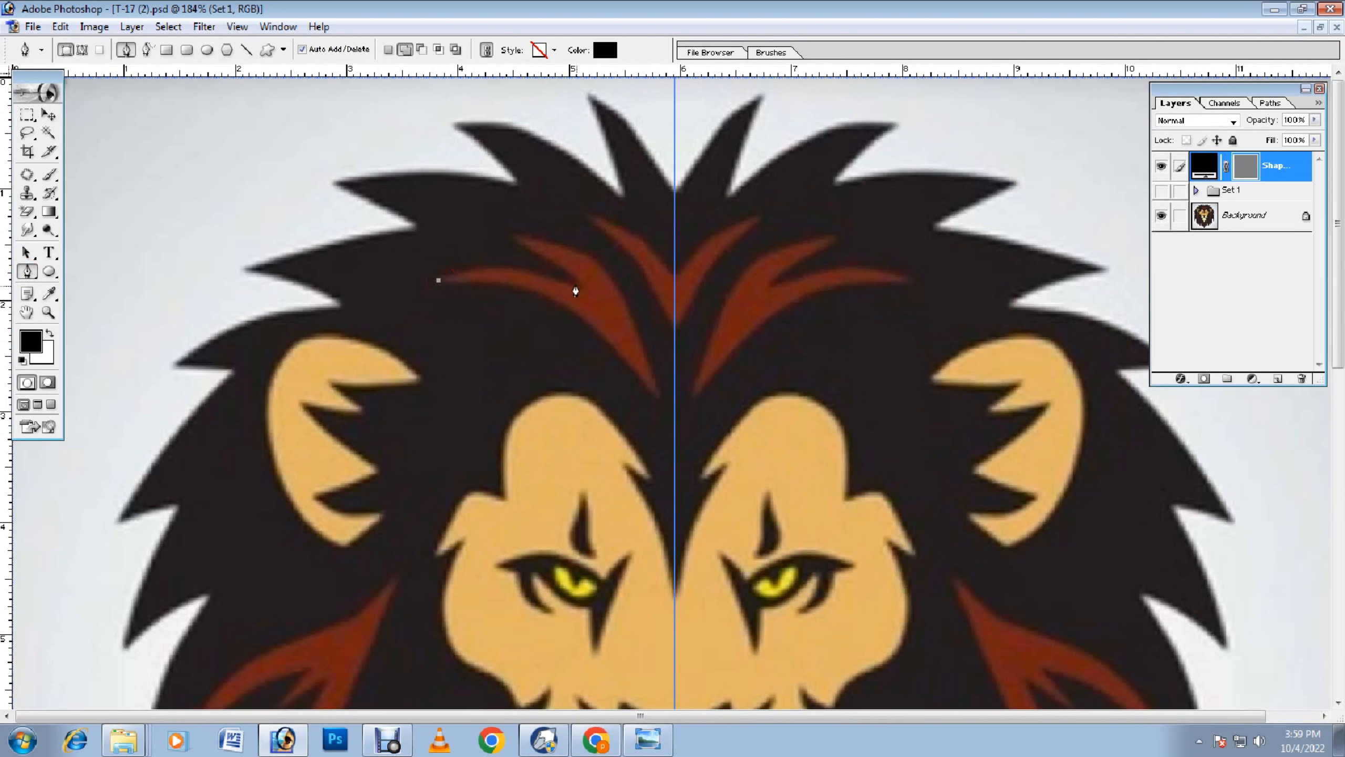
pyautogui.click(578, 287)
pyautogui.hotkey('ctrl', 'z')
pyautogui.moveTo(1315, 140); pyautogui.dragTo(1143, 174)
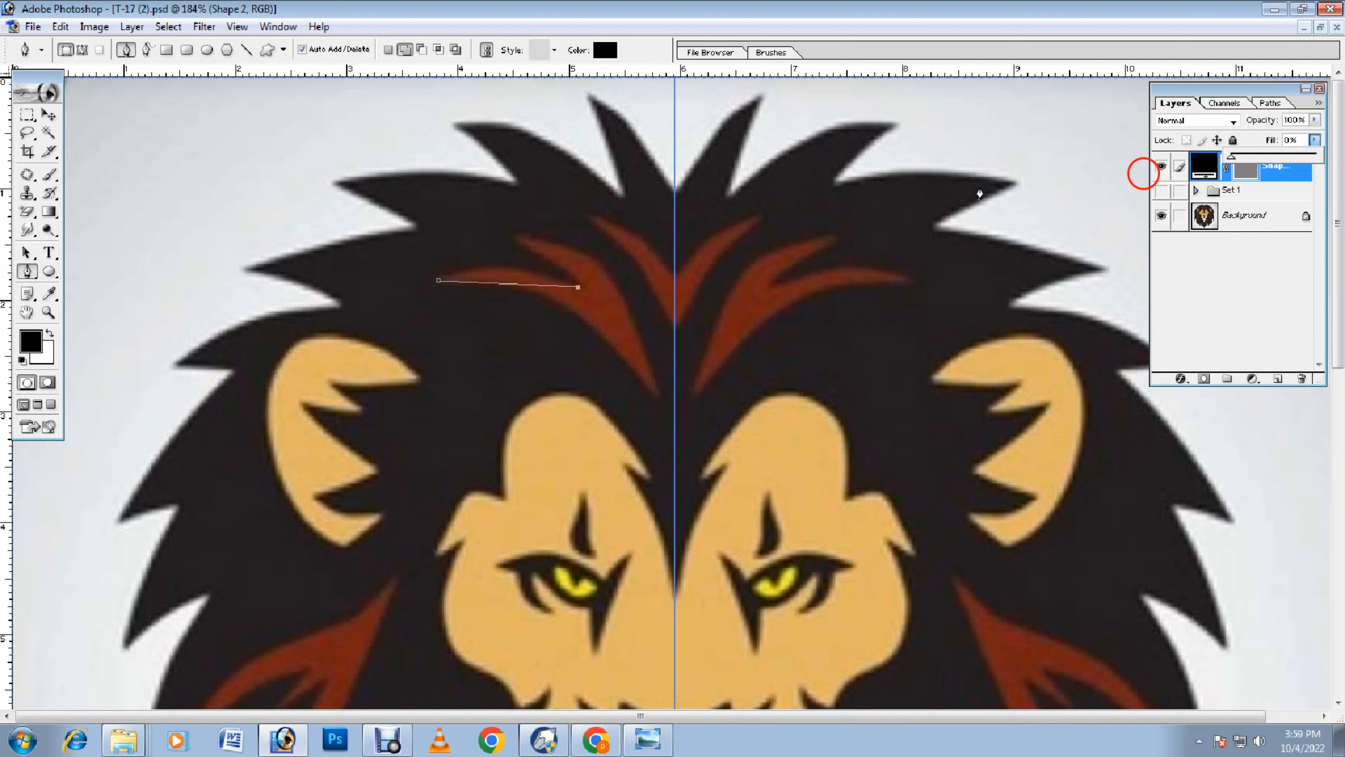
pyautogui.click(517, 290)
pyautogui.moveTo(513, 284); pyautogui.dragTo(505, 268)
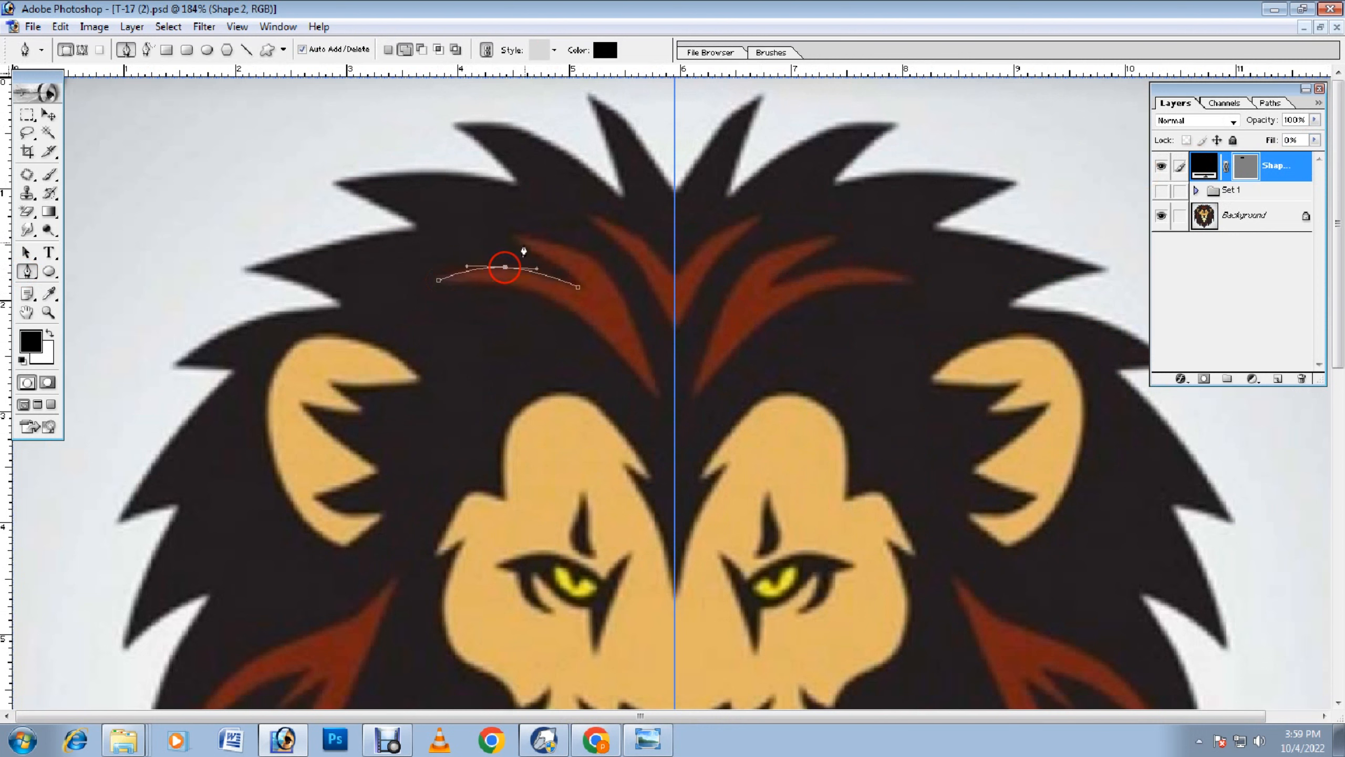
# Step: Trace the stripe's upper branch, its lower tip near the centre guide and its curved underside, closing the path at the outer tip
pyautogui.click(515, 235)
pyautogui.click(596, 260)
pyautogui.moveTo(569, 251); pyautogui.dragTo(565, 246)
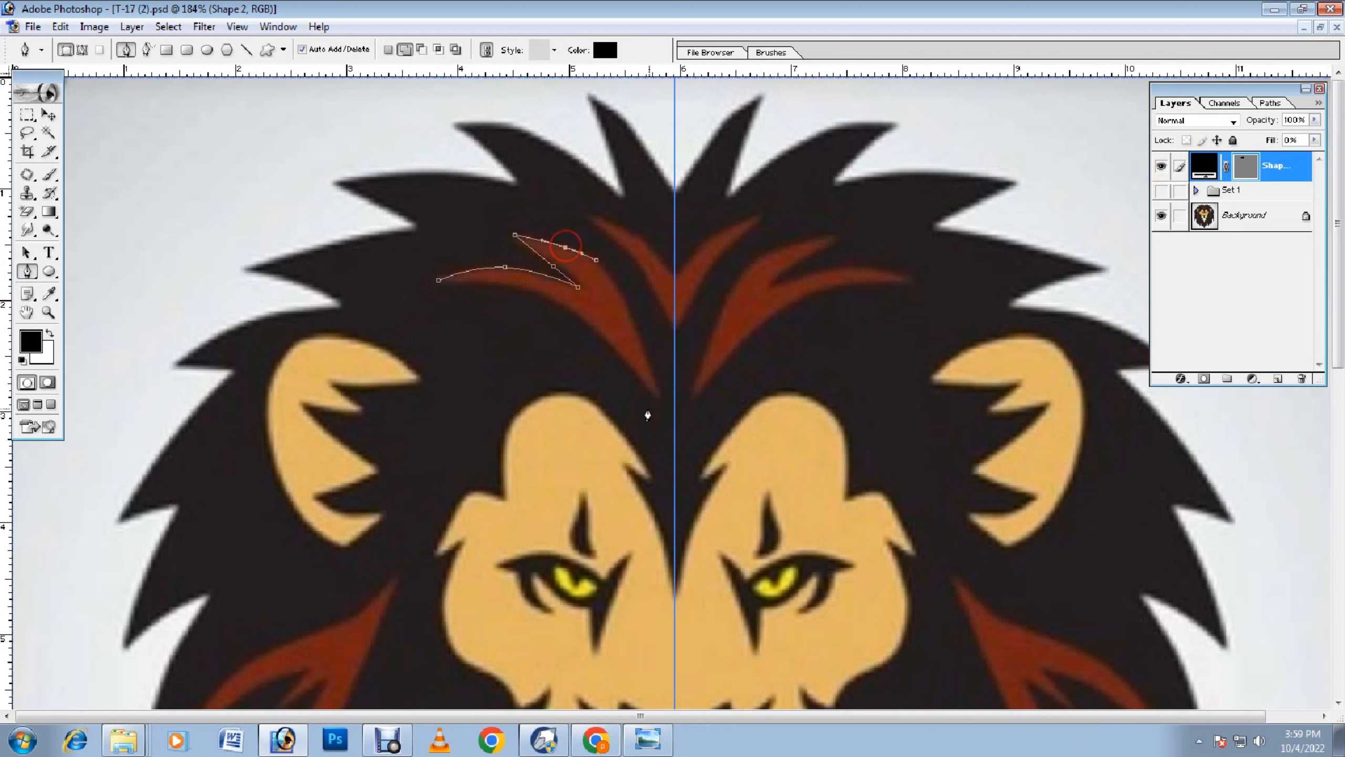
pyautogui.click(661, 402)
pyautogui.moveTo(623, 320); pyautogui.dragTo(595, 335)
pyautogui.click(547, 299)
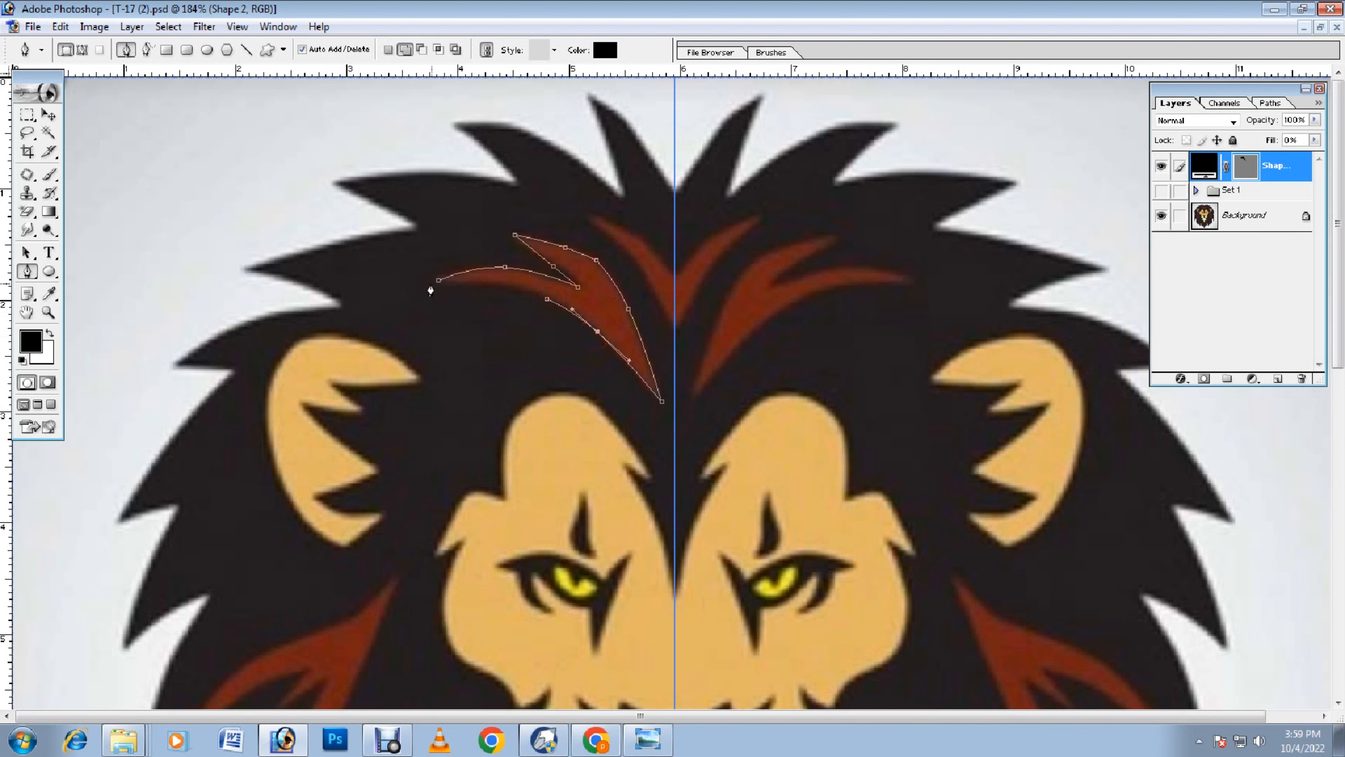
pyautogui.click(436, 280)
pyautogui.moveTo(492, 294); pyautogui.dragTo(498, 288)
# Step: Set the forehead stripe's fill to 100% and recolour it bright orange-red, starting from the reference stripe's sampled hue
pyautogui.click(1316, 140)
pyautogui.moveTo(1234, 157); pyautogui.dragTo(1322, 155)
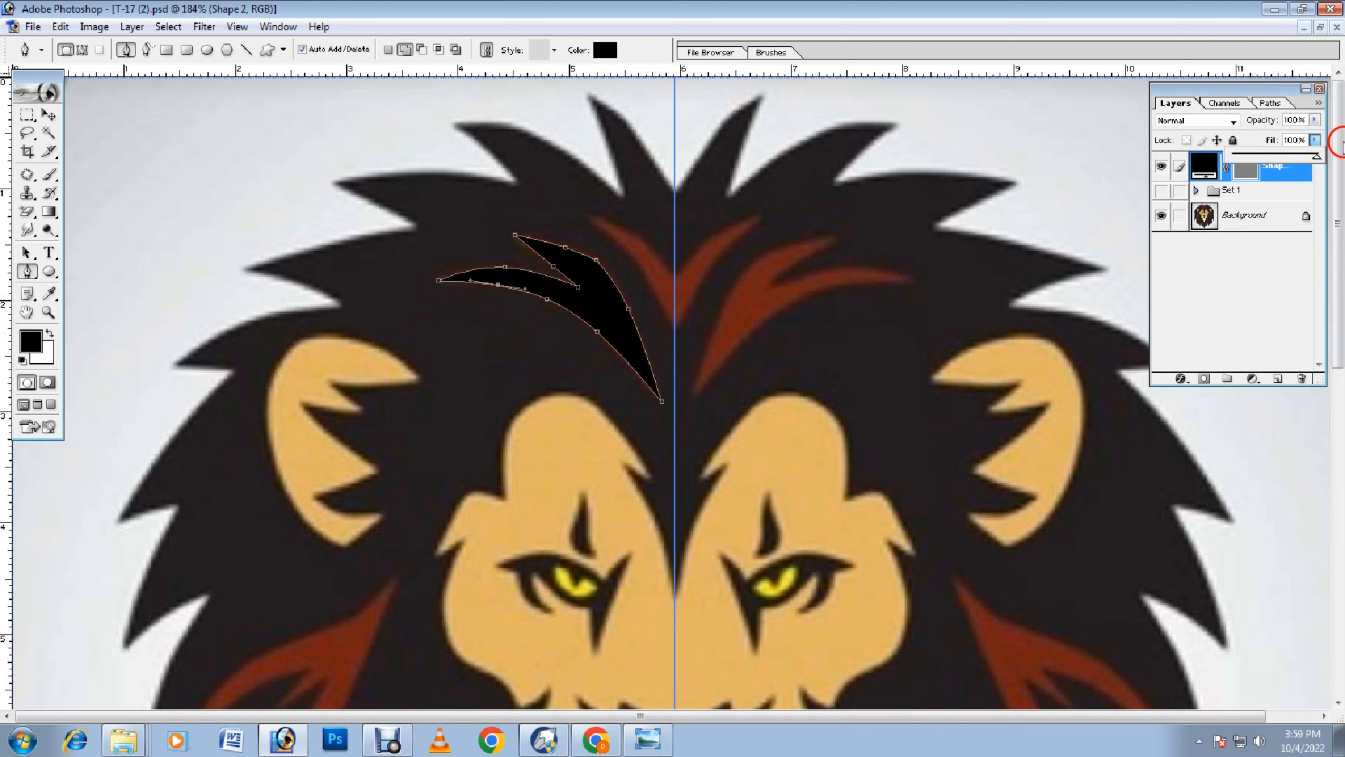
pyautogui.doubleClick(1204, 165)
pyautogui.click(792, 297)
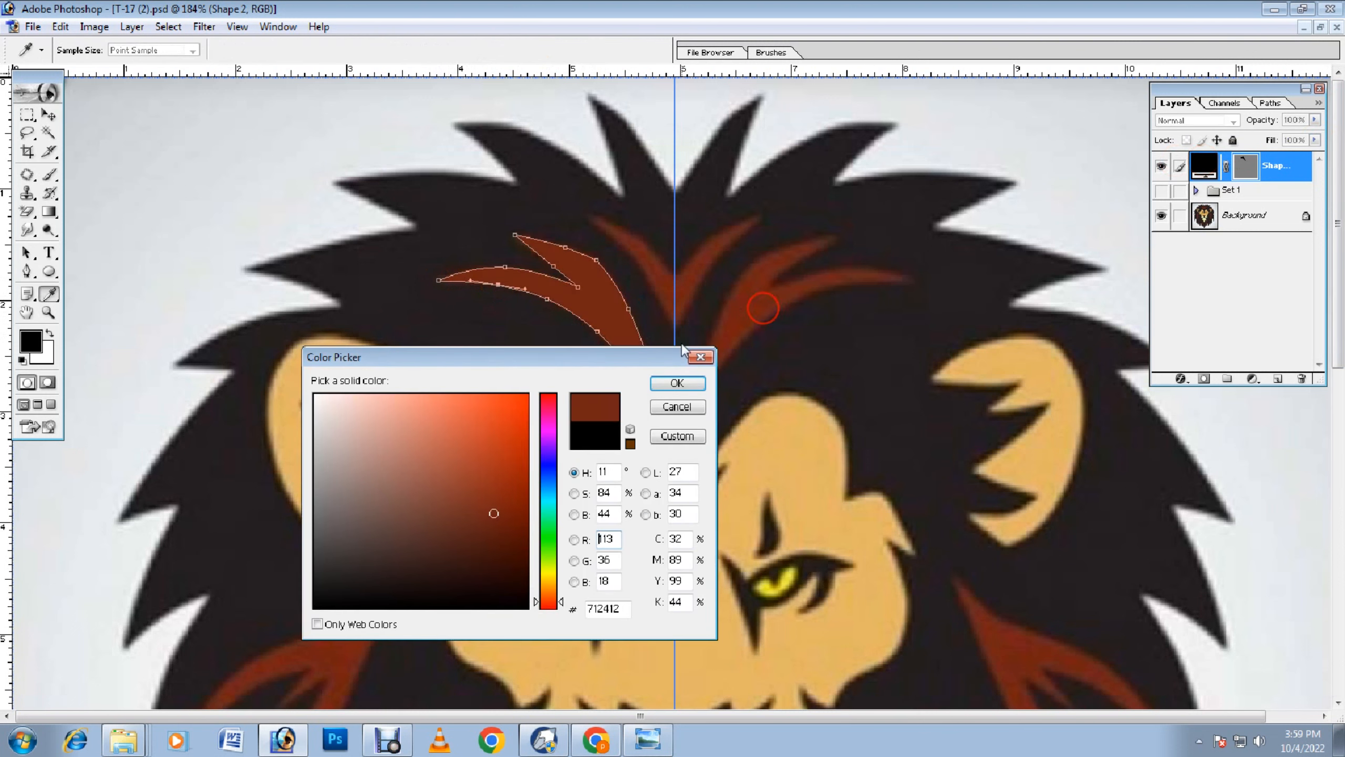
pyautogui.moveTo(503, 424); pyautogui.dragTo(557, 356)
pyautogui.click(676, 383)
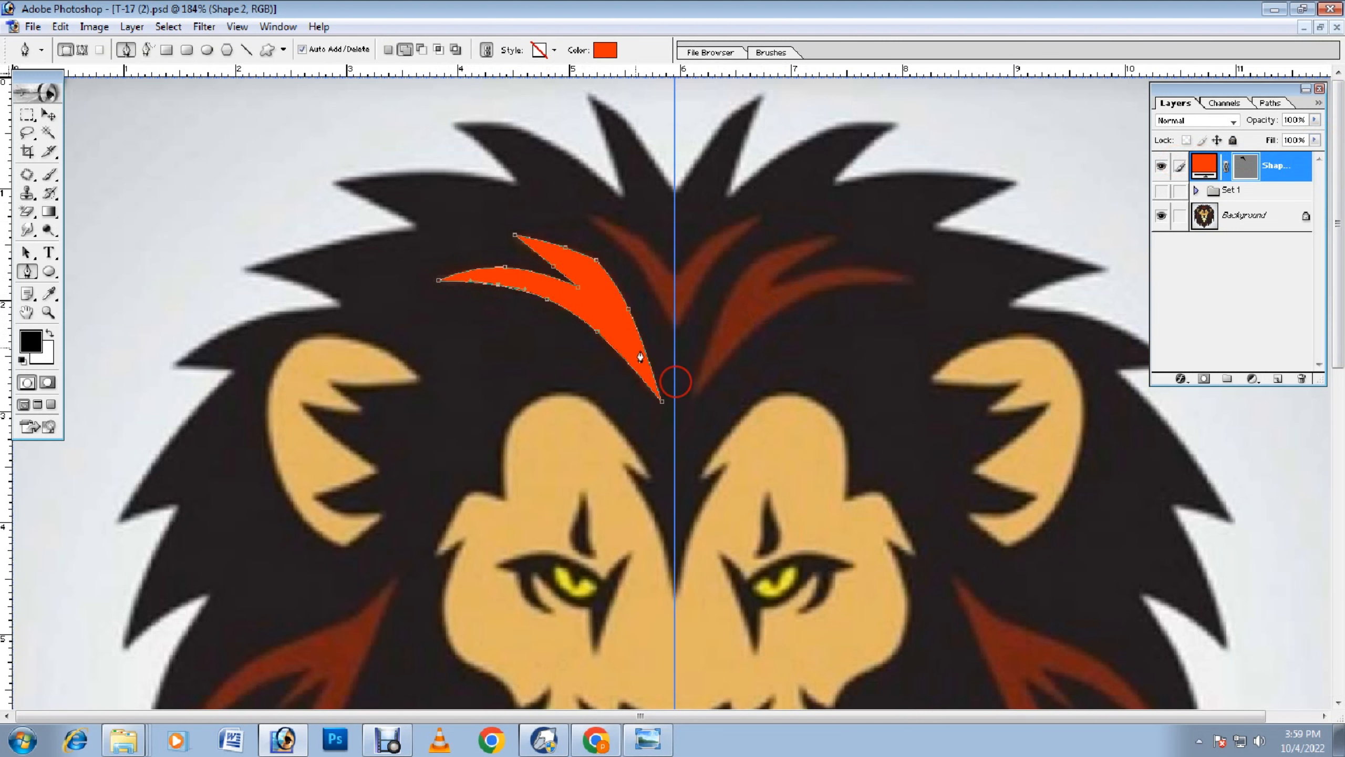
# Step: Select the orange-red forehead stripe and duplicate its layer
pyautogui.click(48, 115)
pyautogui.click(788, 362)
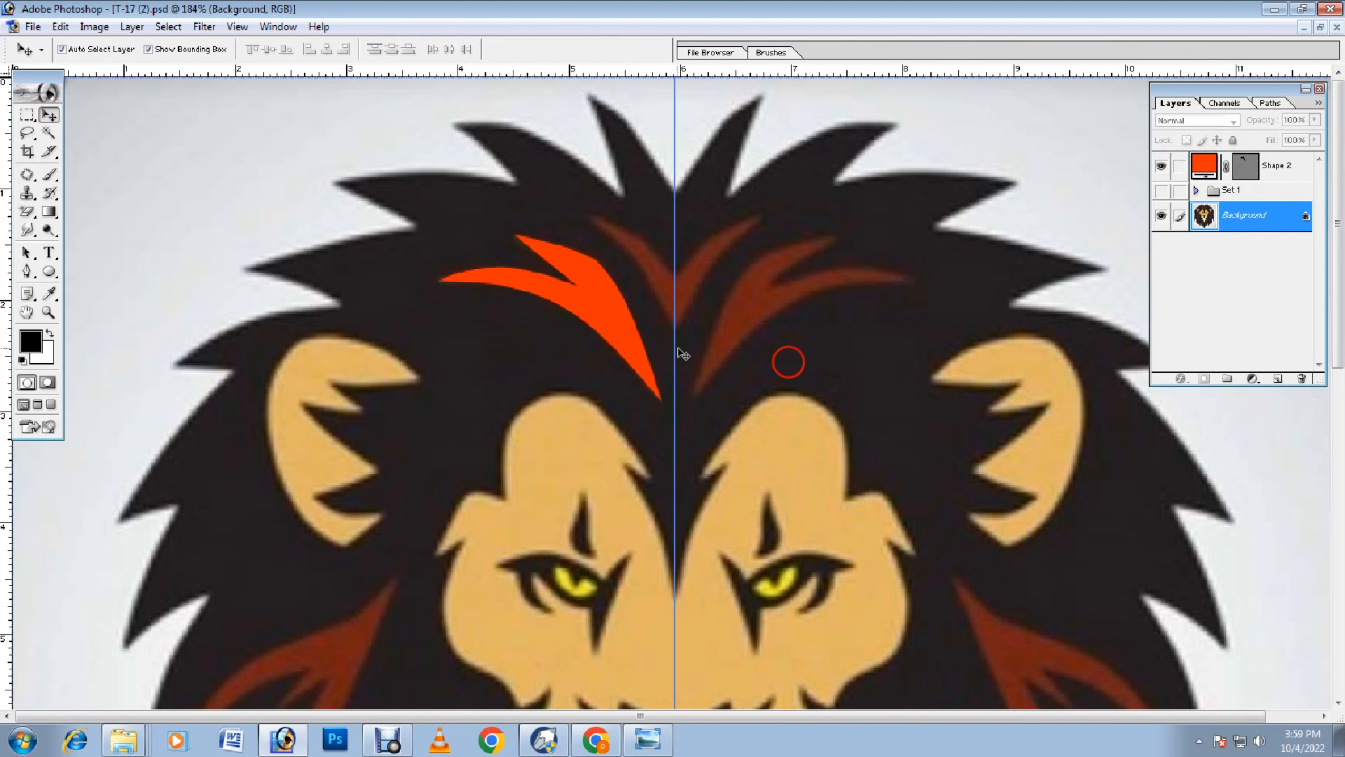
pyautogui.moveTo(637, 328); pyautogui.dragTo(585, 322)
pyautogui.click(613, 280)
pyautogui.click(611, 309)
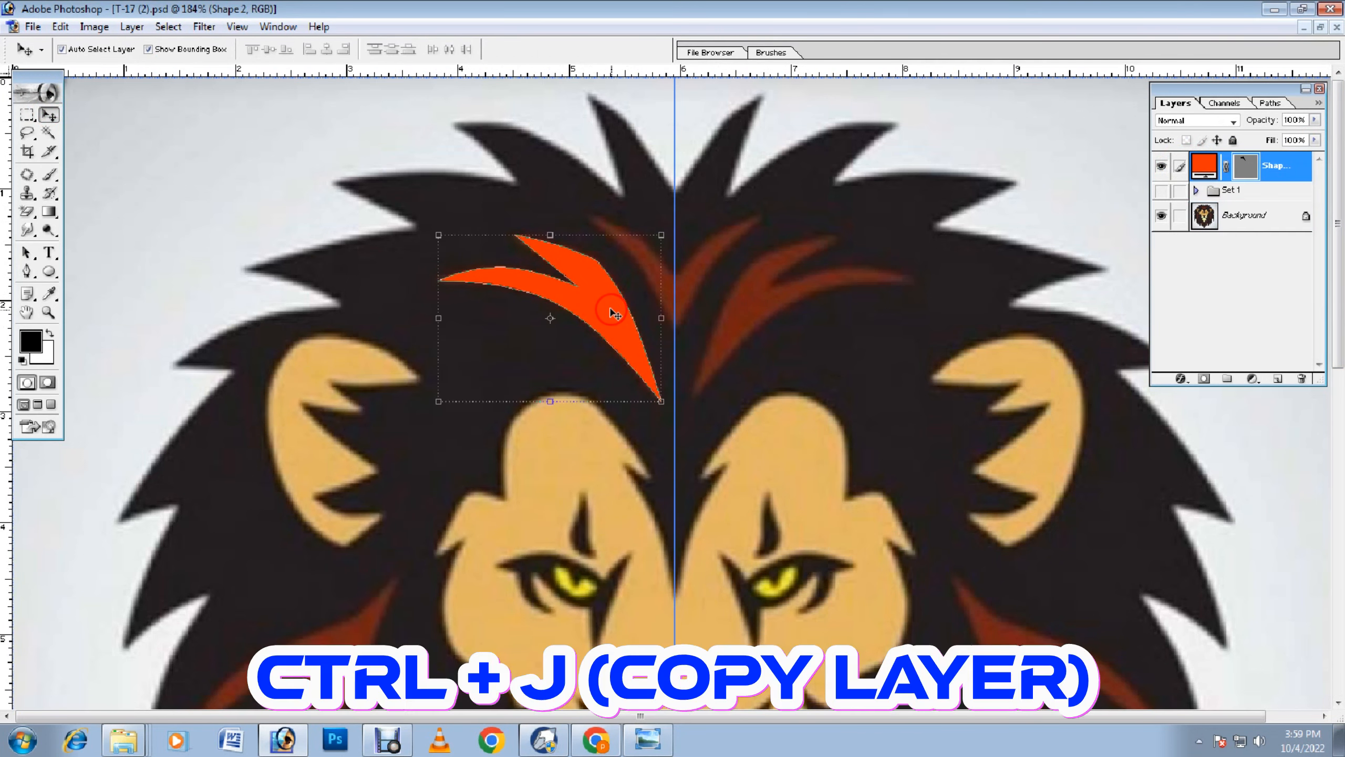
pyautogui.hotkey('ctrl', 'j')
# Step: Flip the copied stripe horizontally about the centre guide onto the right side of the forehead
pyautogui.click(663, 310)
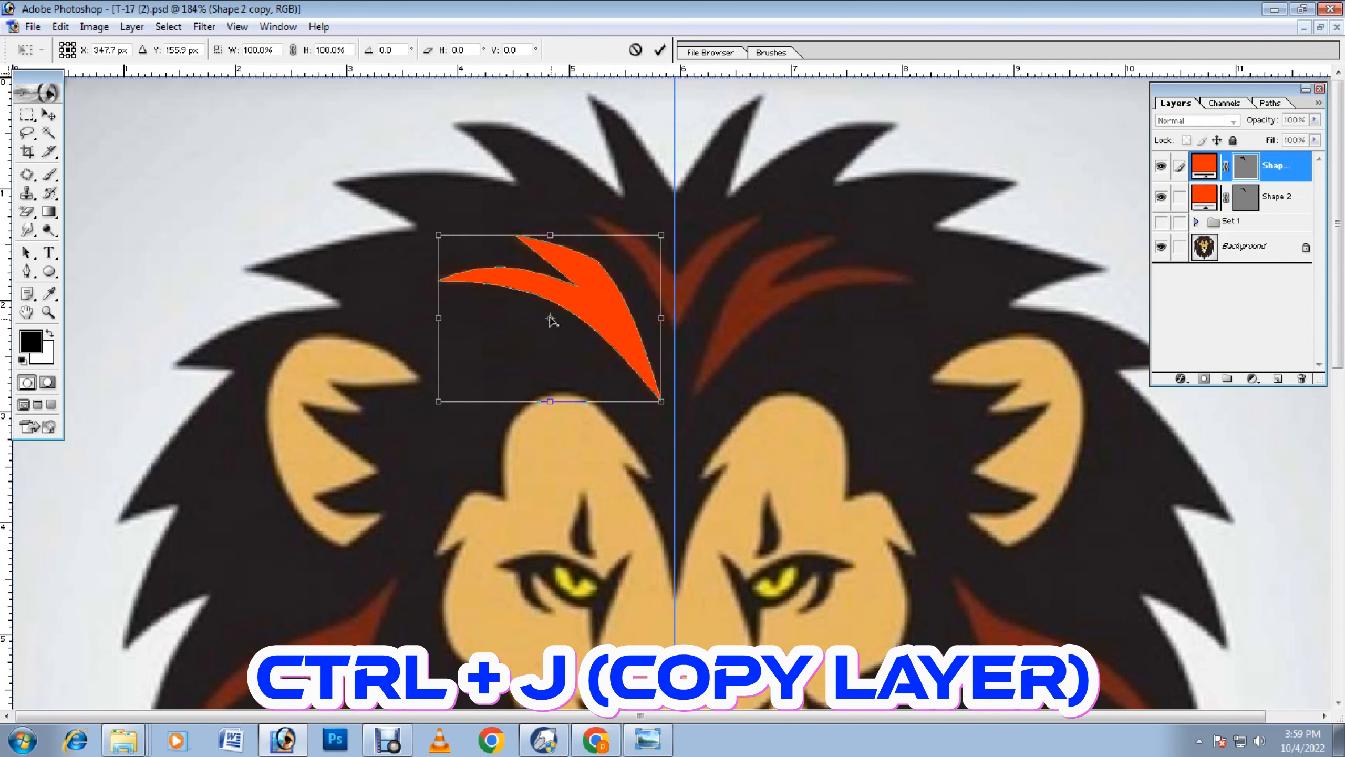
pyautogui.moveTo(551, 320); pyautogui.dragTo(677, 319)
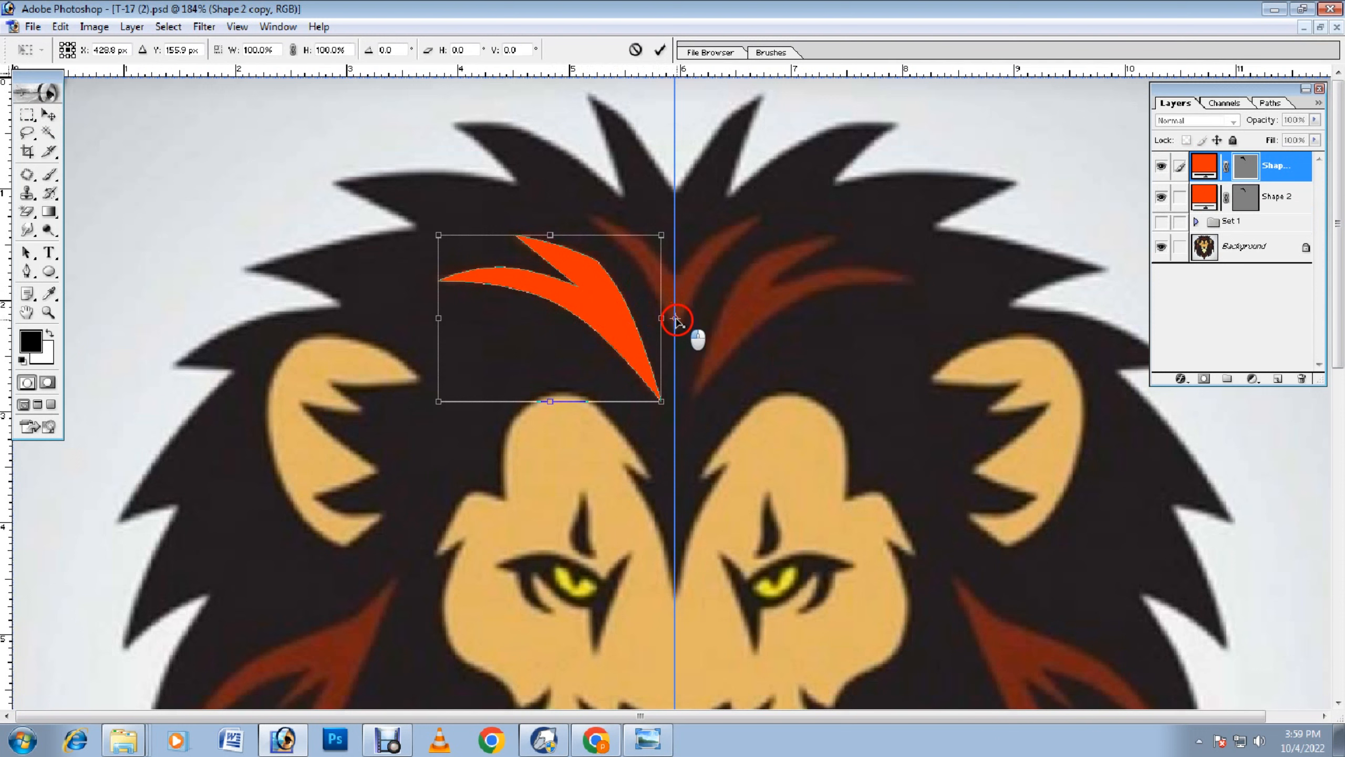
pyautogui.rightClick(609, 317)
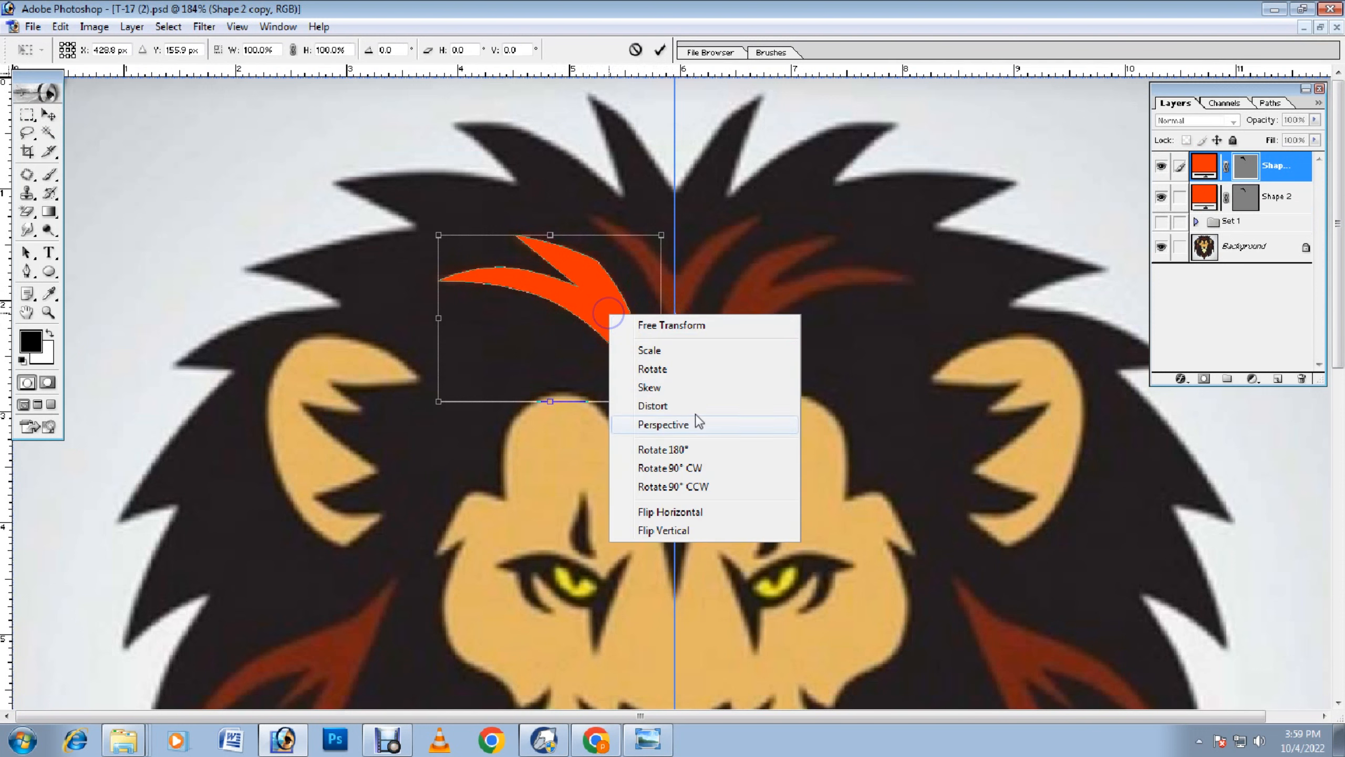
pyautogui.click(697, 512)
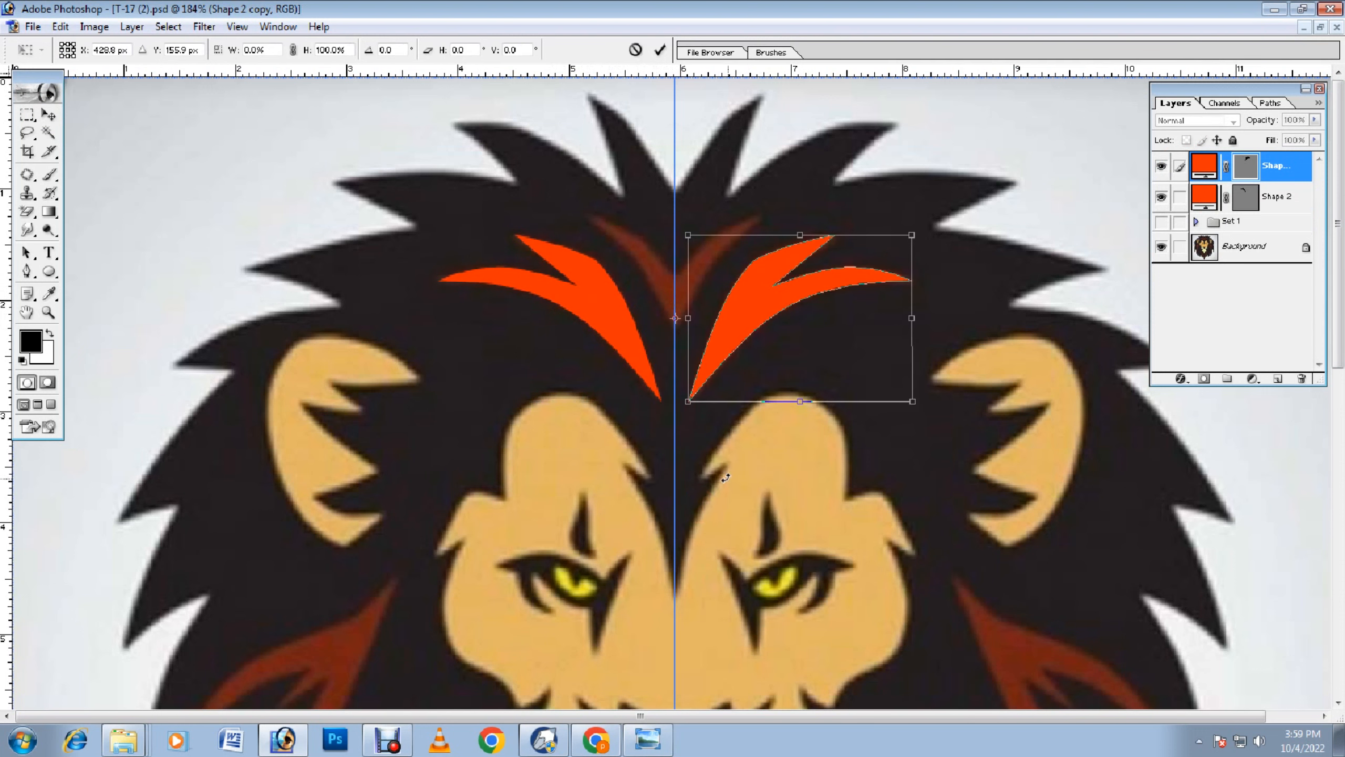
pyautogui.press('Return')
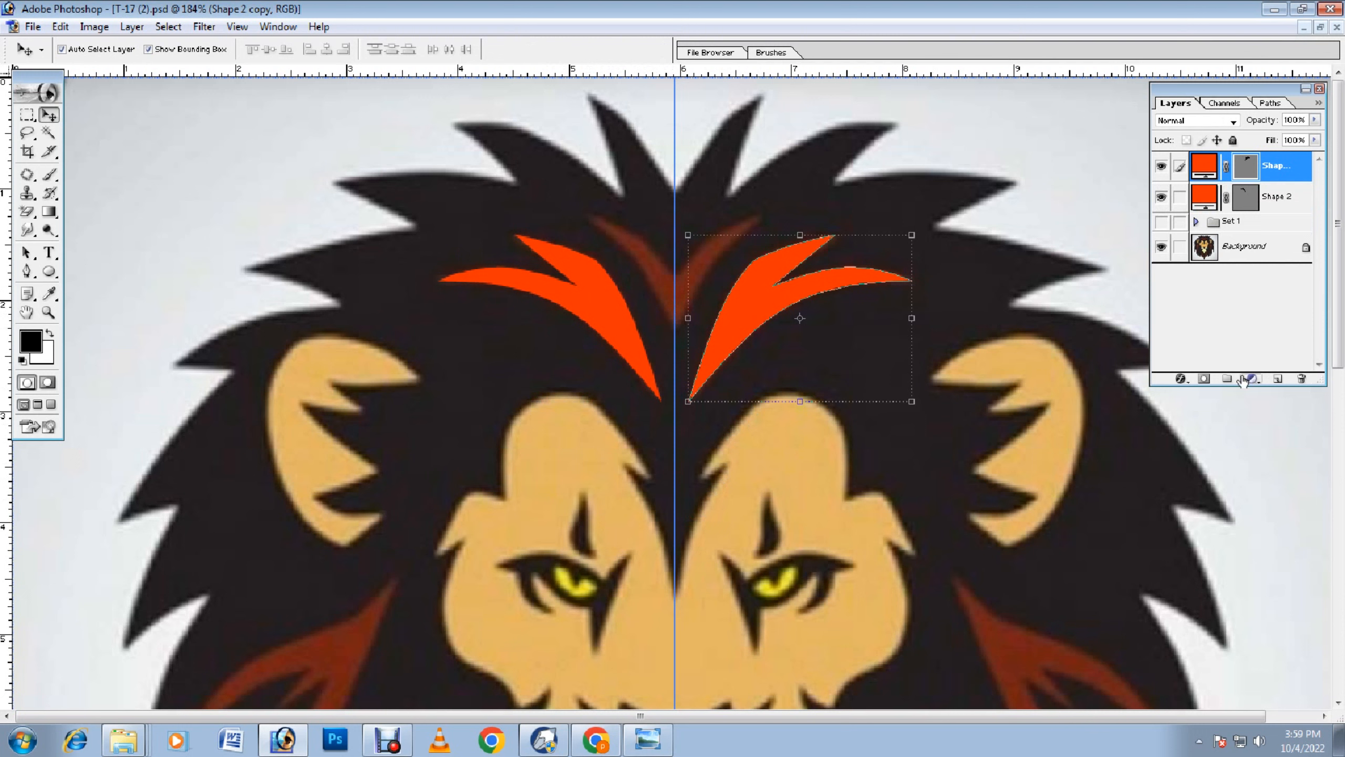
# Step: Group the two forehead stripes in a new layer set and hide that set
pyautogui.click(1227, 380)
pyautogui.moveTo(1241, 191); pyautogui.dragTo(1221, 159)
pyautogui.moveTo(1218, 186); pyautogui.dragTo(1233, 164)
pyautogui.click(1161, 160)
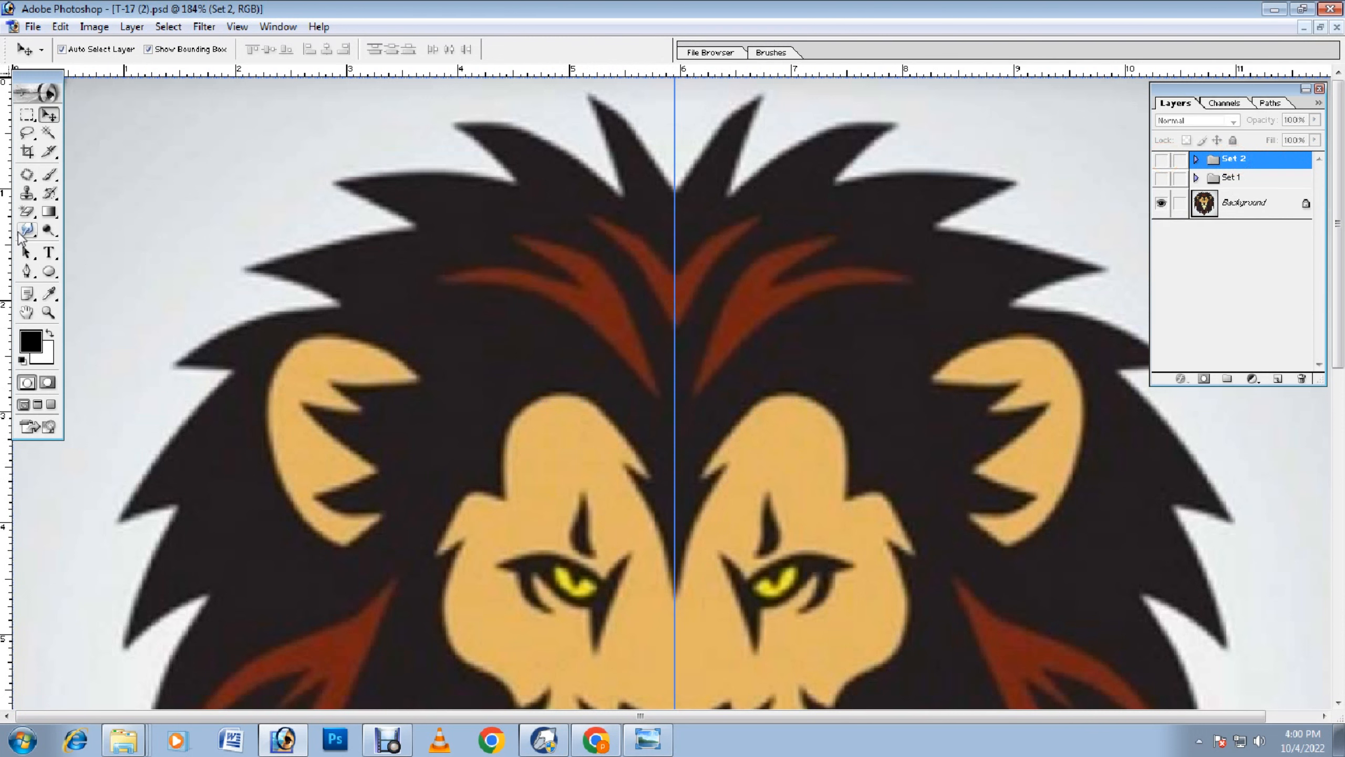
# Step: Trace the V-shaped stripe at the centre of the forehead as a closed shape with the Pen tool, curving its edges to the reference
pyautogui.click(27, 269)
pyautogui.scroll(-2, 799, 323)
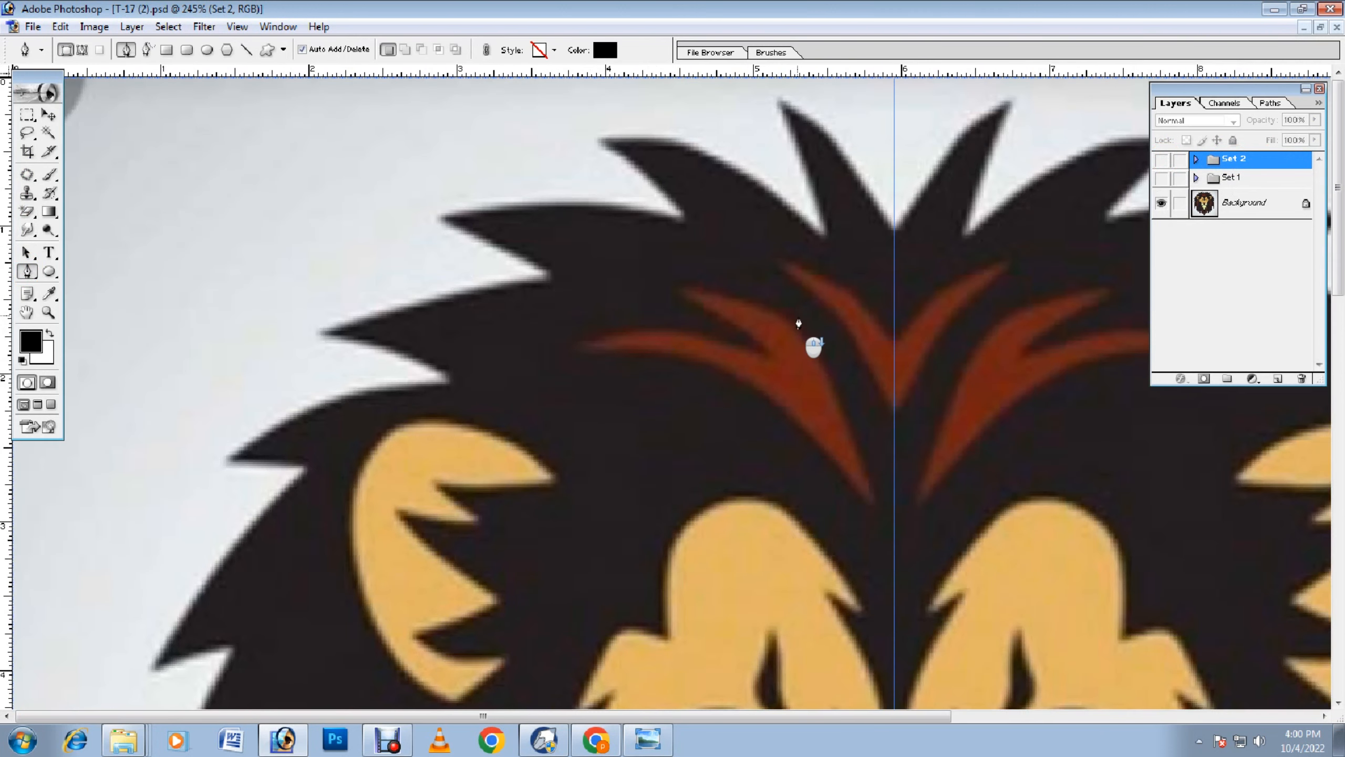
pyautogui.click(774, 263)
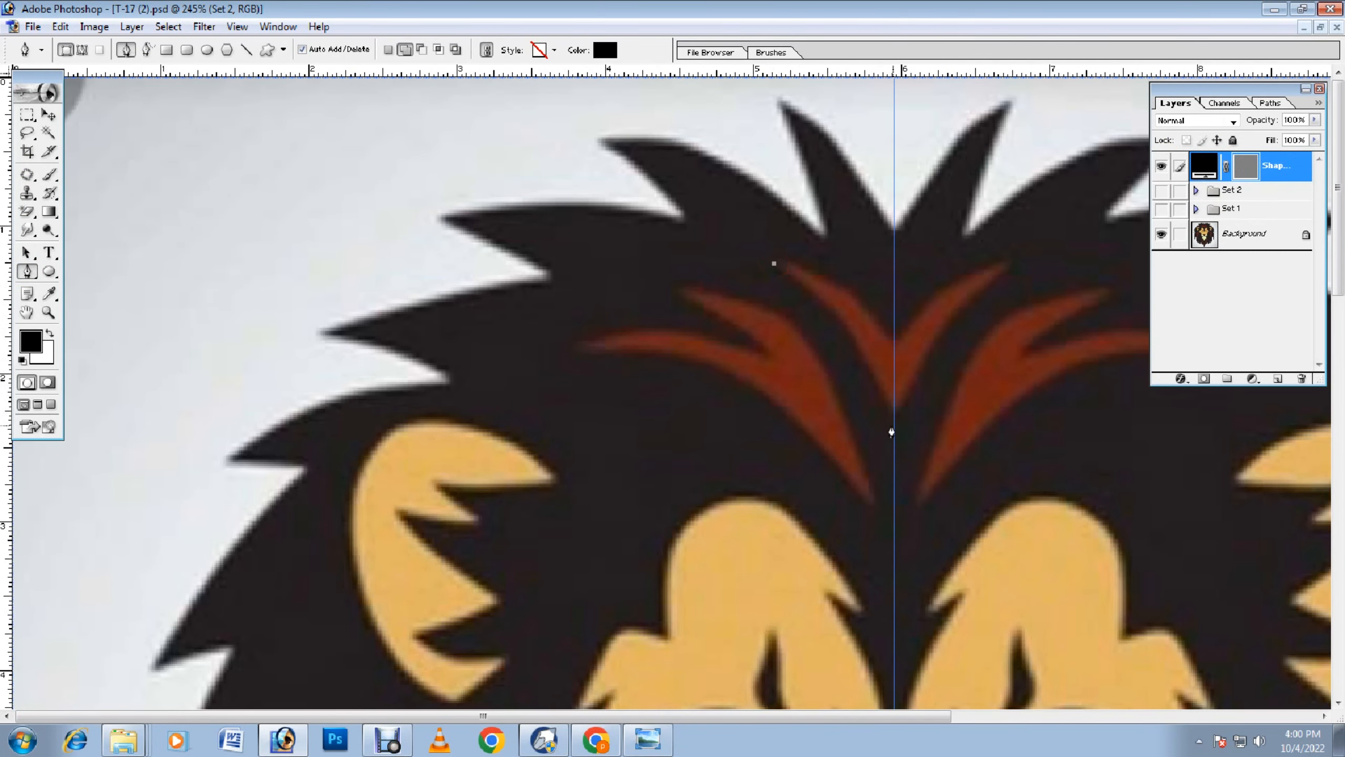
pyautogui.click(892, 424)
pyautogui.moveTo(830, 342); pyautogui.dragTo(845, 325)
pyautogui.click(1010, 269)
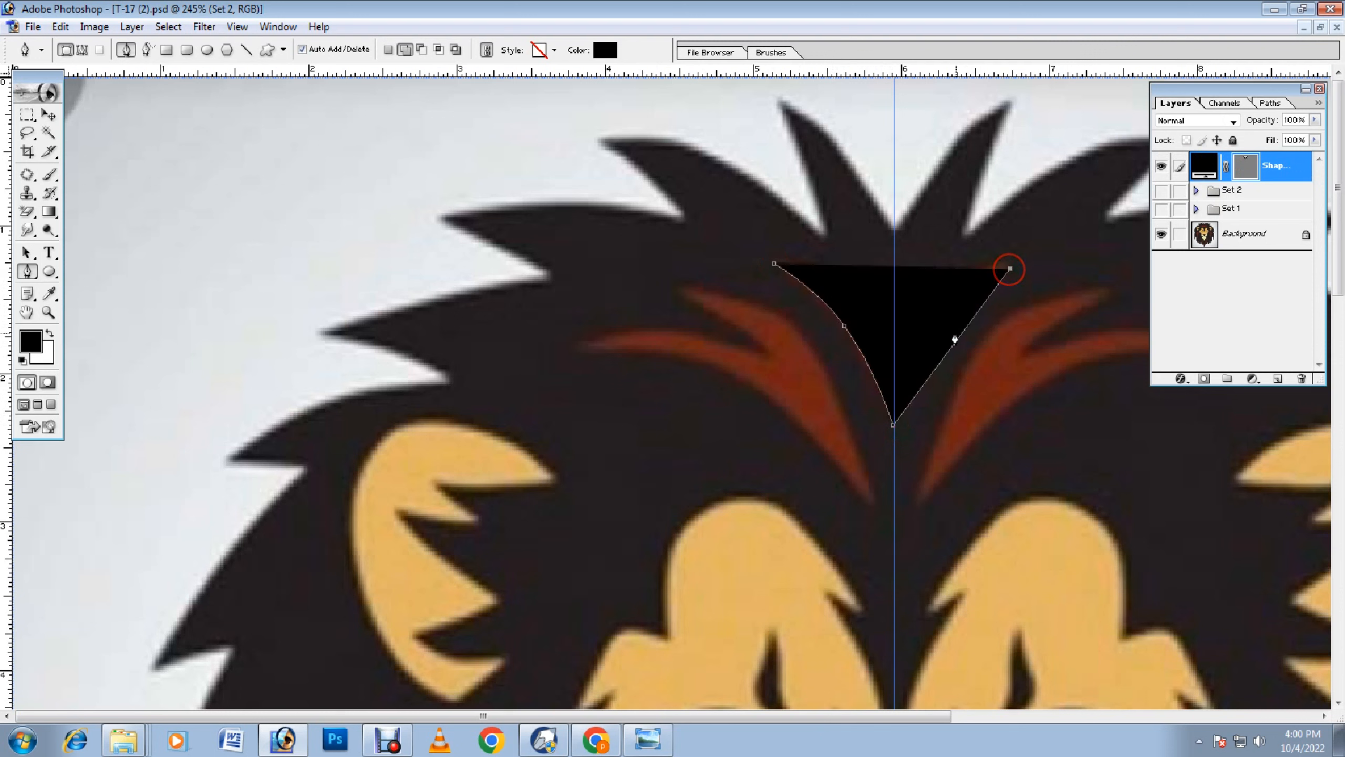
pyautogui.moveTo(956, 340); pyautogui.dragTo(961, 279)
pyautogui.click(899, 323)
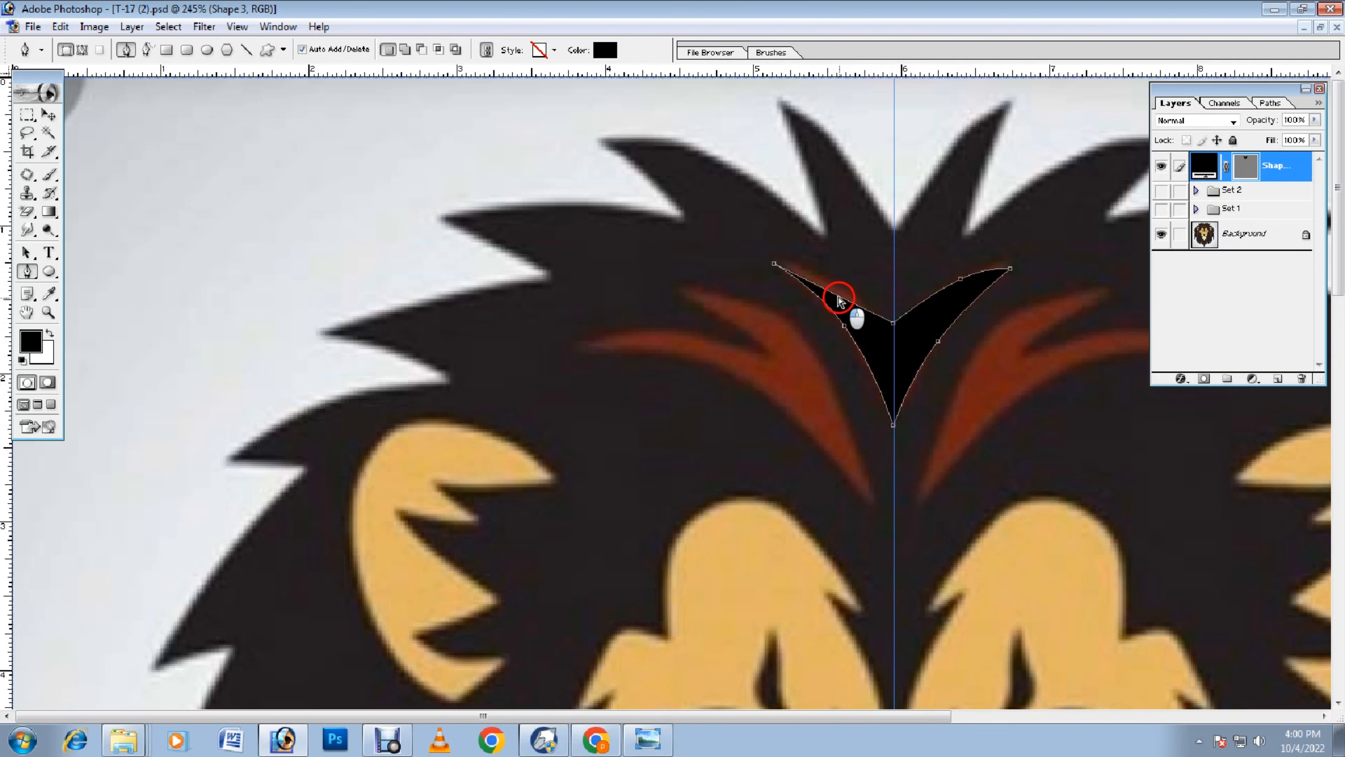
pyautogui.moveTo(839, 300); pyautogui.dragTo(834, 278)
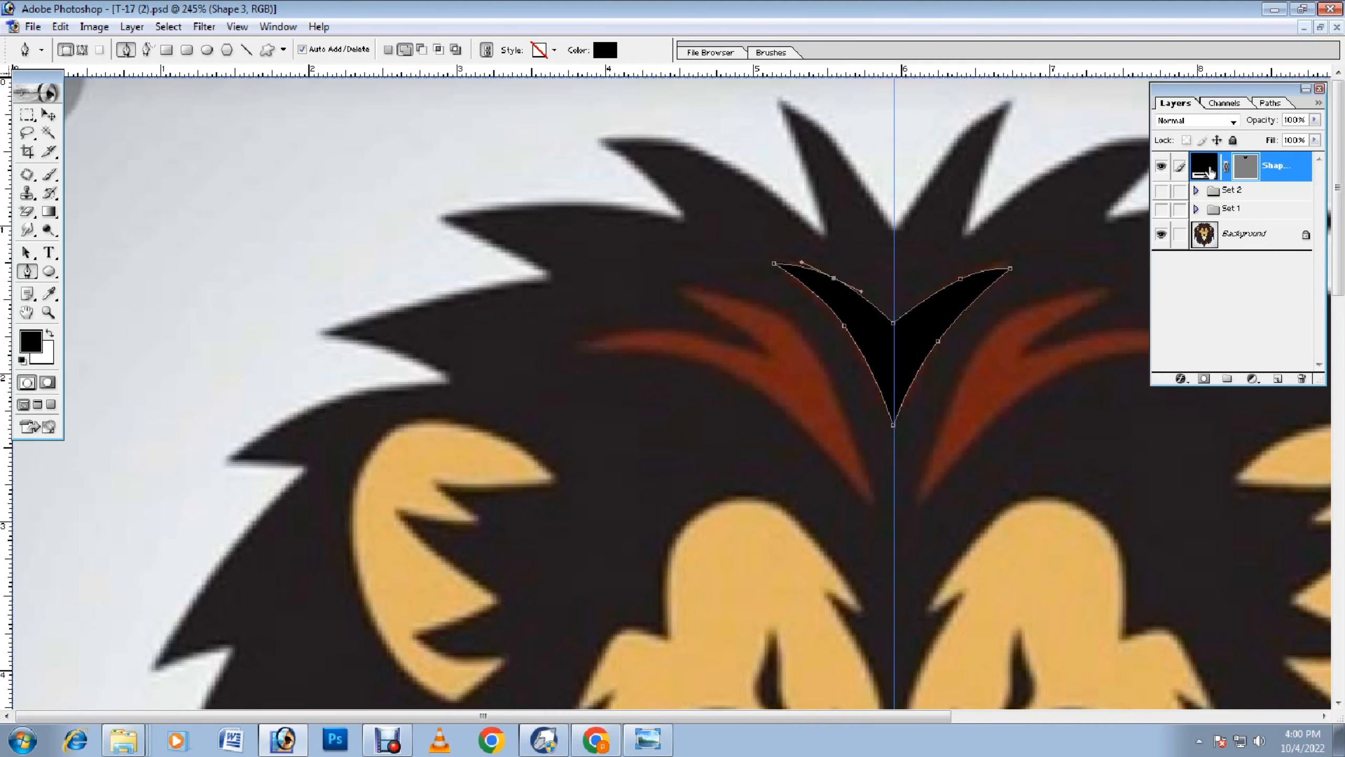
# Step: Recolour the V-shaped forehead stripe bright orange-red FF2B00, starting from the reference stripe's sampled hue, and hide its layer
pyautogui.doubleClick(1211, 171)
pyautogui.click(805, 371)
pyautogui.click(504, 445)
pyautogui.click(527, 394)
pyautogui.click(668, 384)
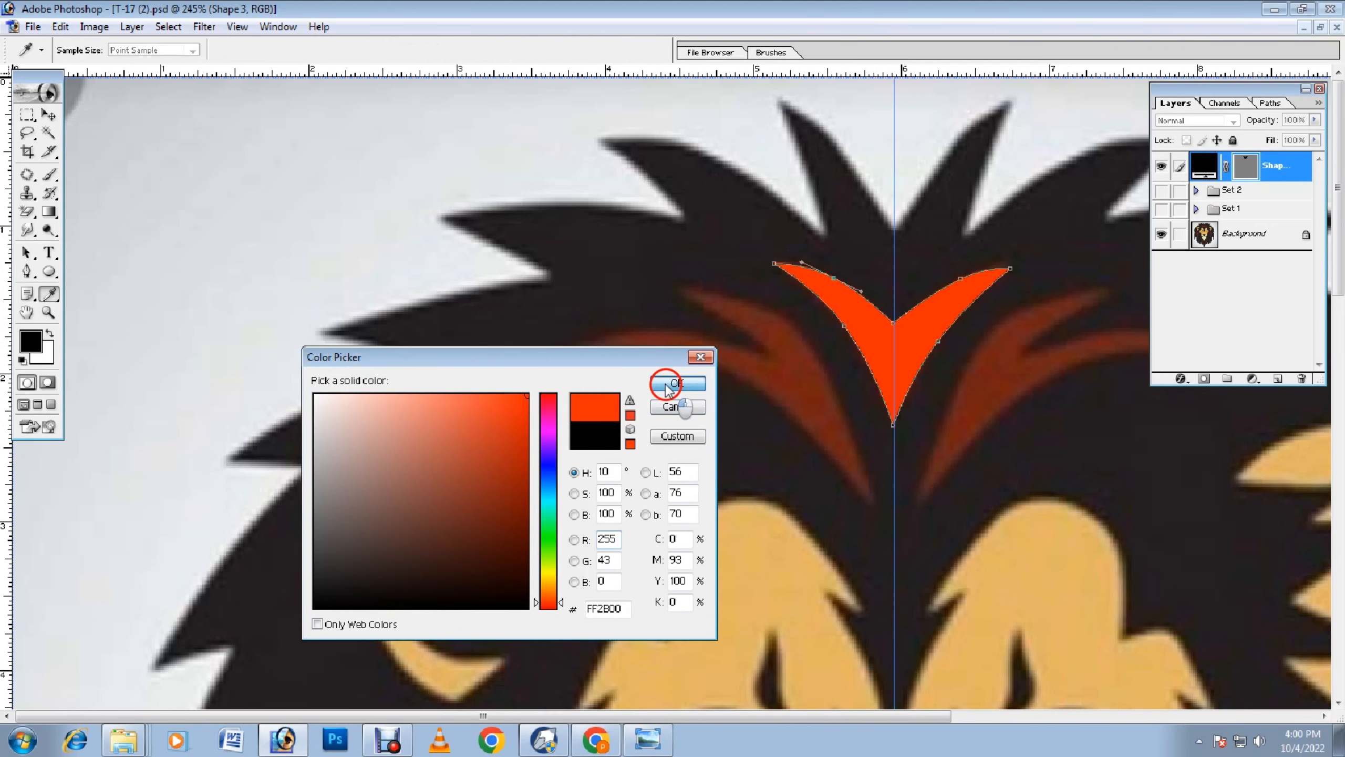
pyautogui.click(1161, 167)
# Step: Start tracing the right half of the face from the centre guide between the eyes up to the brow notch, with the shape's fill at 0%
pyautogui.scroll(-3, 976, 459)
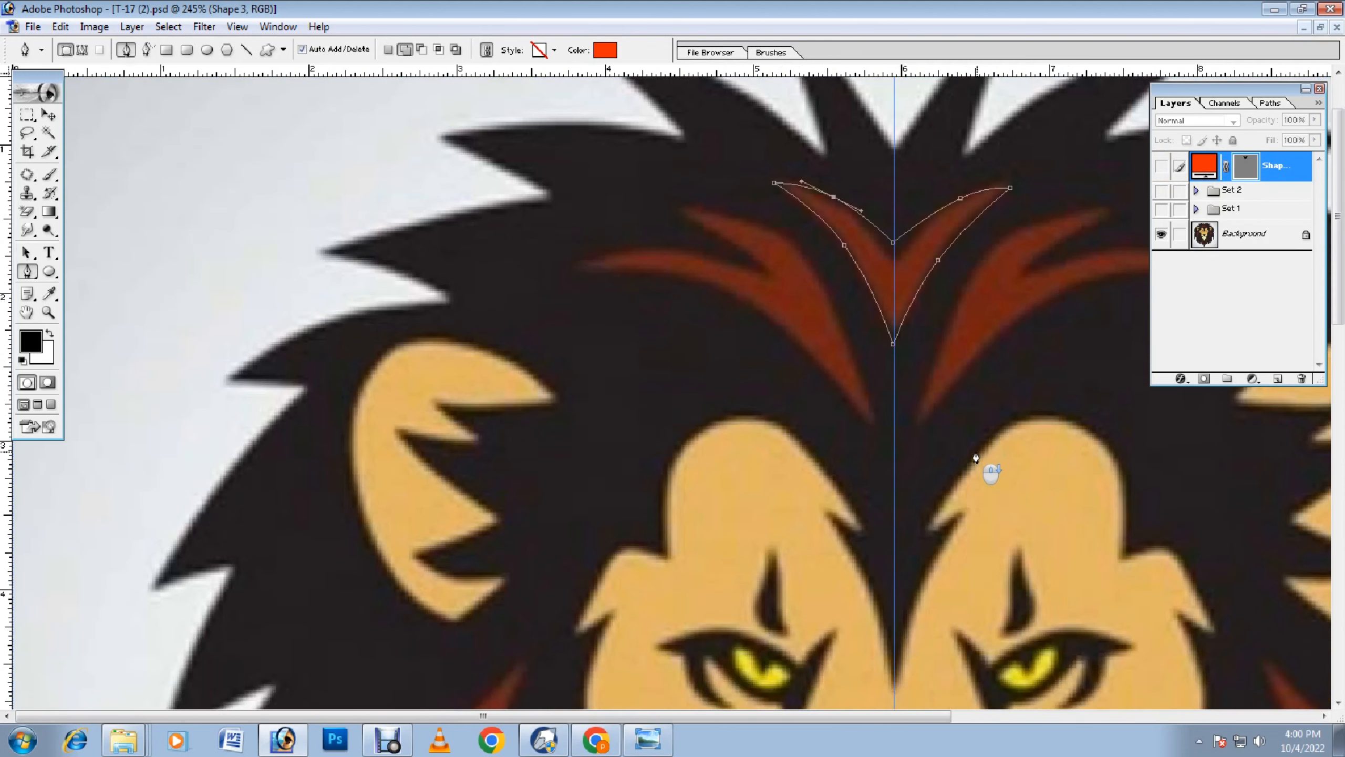
pyautogui.scroll(-10, 977, 459)
pyautogui.hotkey('ctrl', '-')
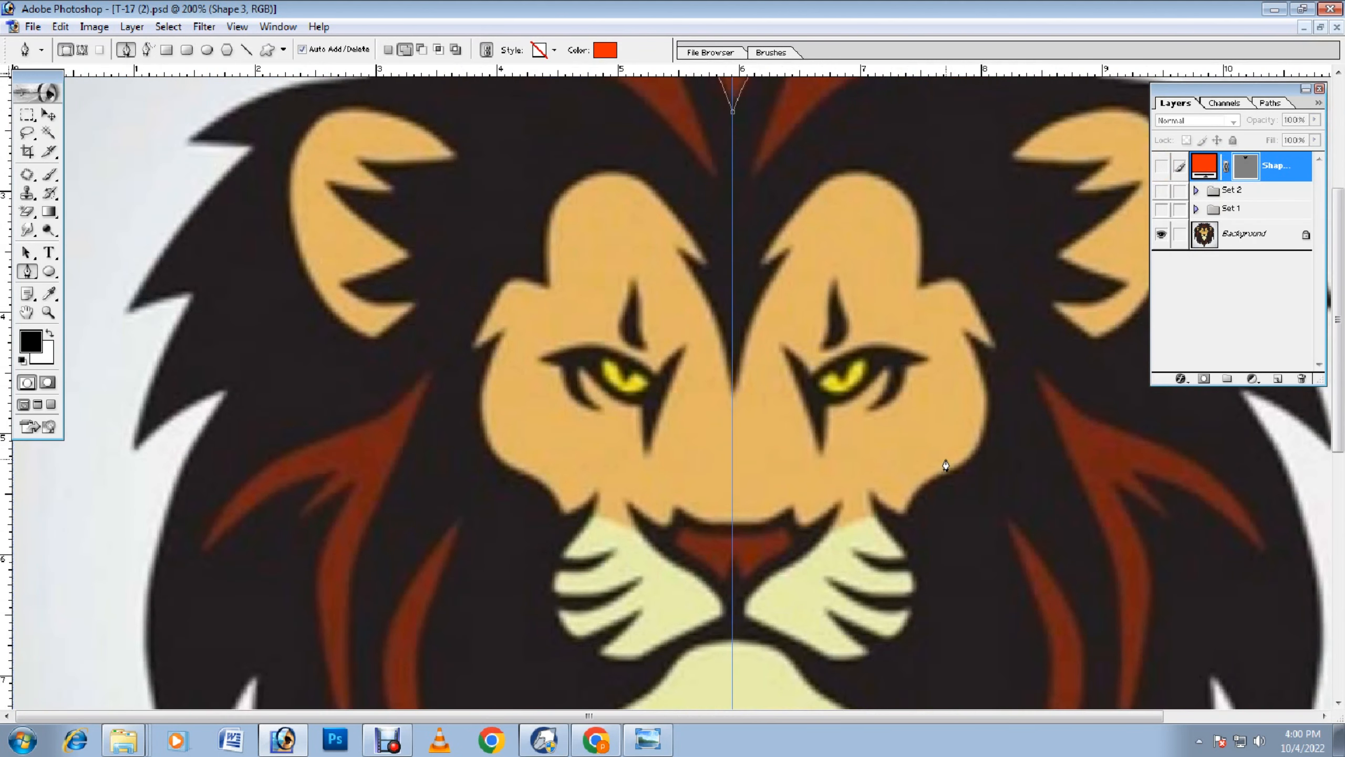
pyautogui.click(733, 392)
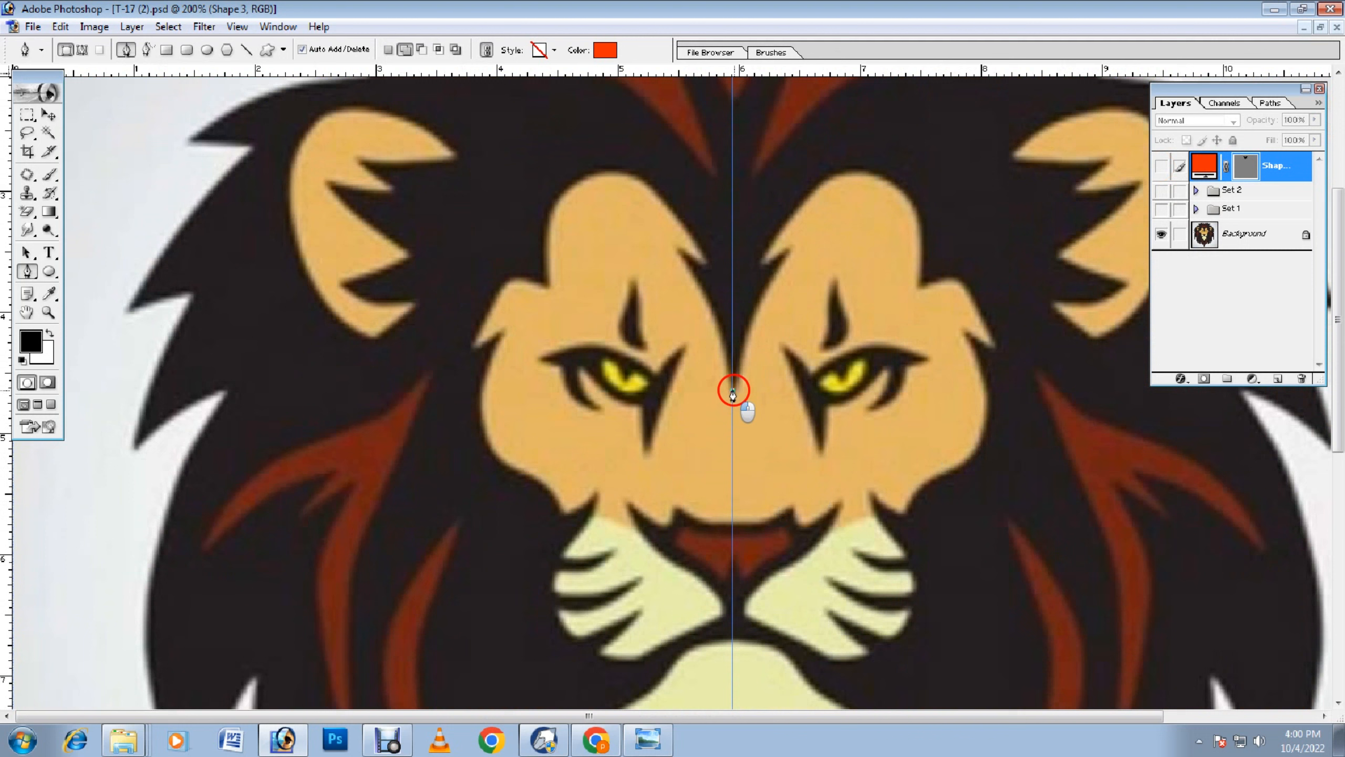
pyautogui.click(788, 250)
pyautogui.click(756, 265)
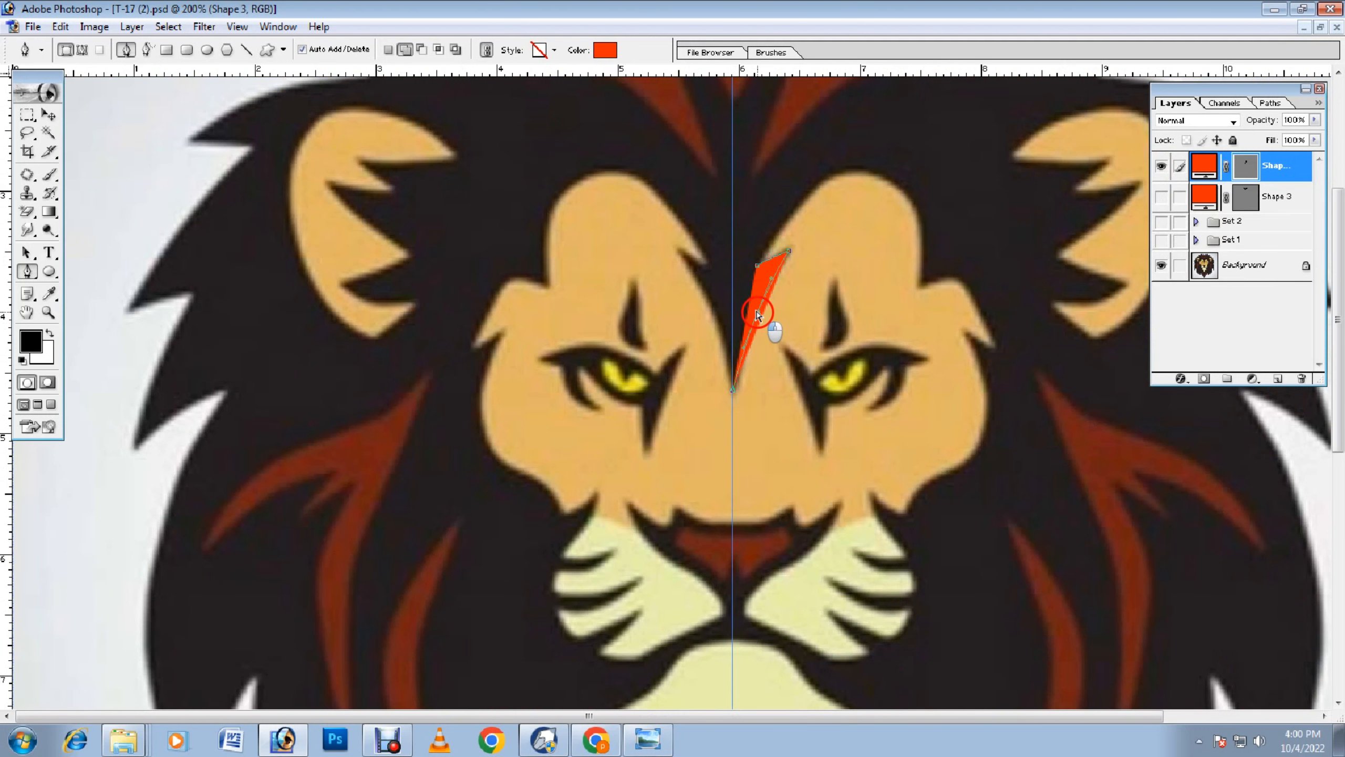
pyautogui.click(1315, 140)
pyautogui.moveTo(1314, 151); pyautogui.dragTo(1048, 235)
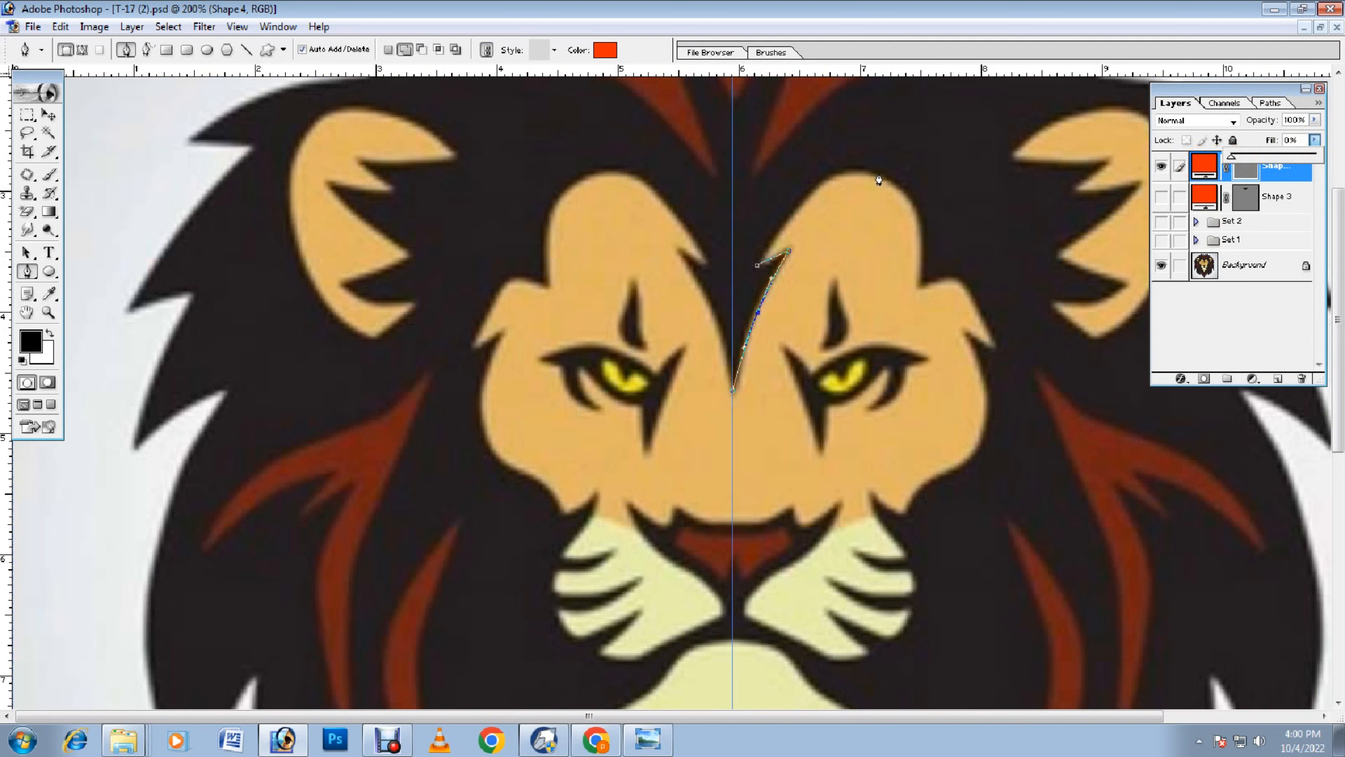
# Step: Continue the right face outline over the rounded brow and around the pointed tuft beside the eye, curving the segments to the reference
pyautogui.moveTo(878, 175); pyautogui.dragTo(828, 186)
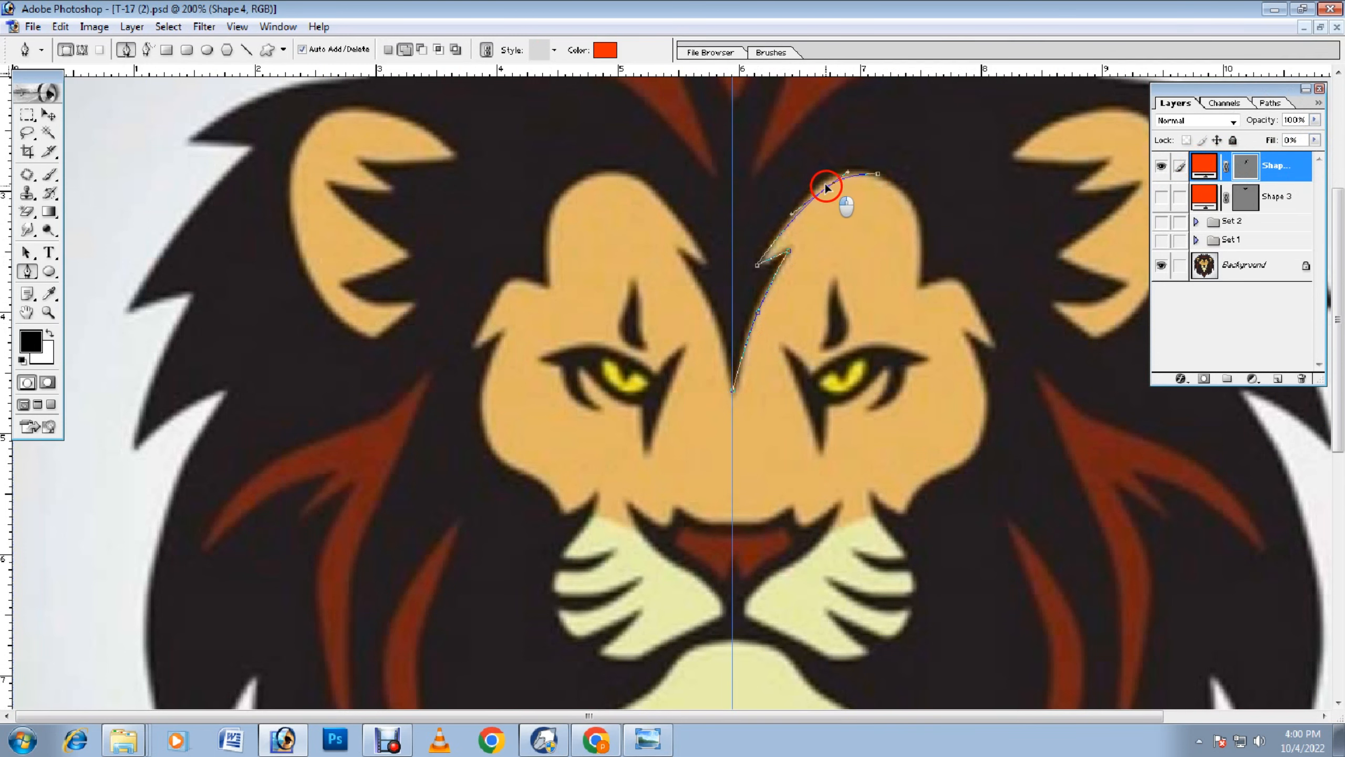
pyautogui.click(920, 288)
pyautogui.moveTo(893, 213); pyautogui.dragTo(913, 205)
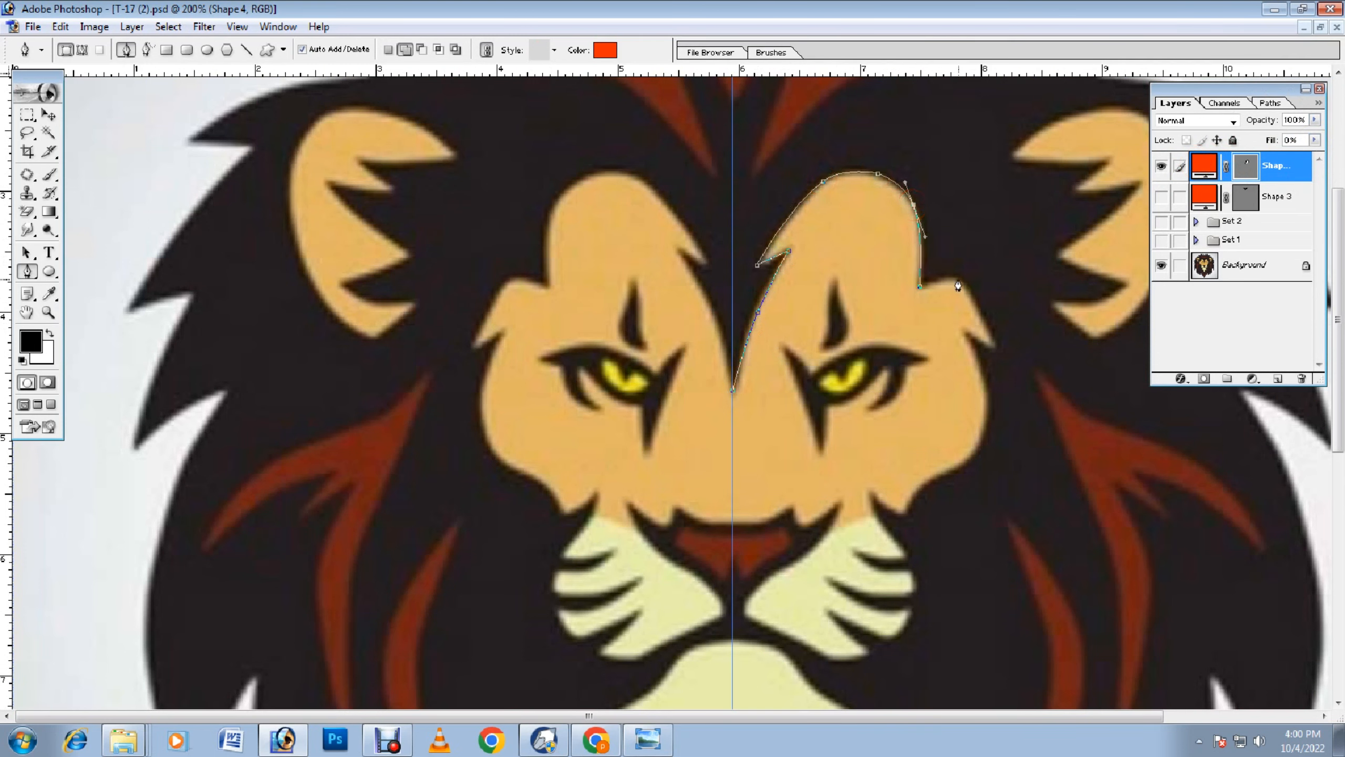
pyautogui.click(982, 322)
pyautogui.moveTo(941, 282); pyautogui.dragTo(972, 297)
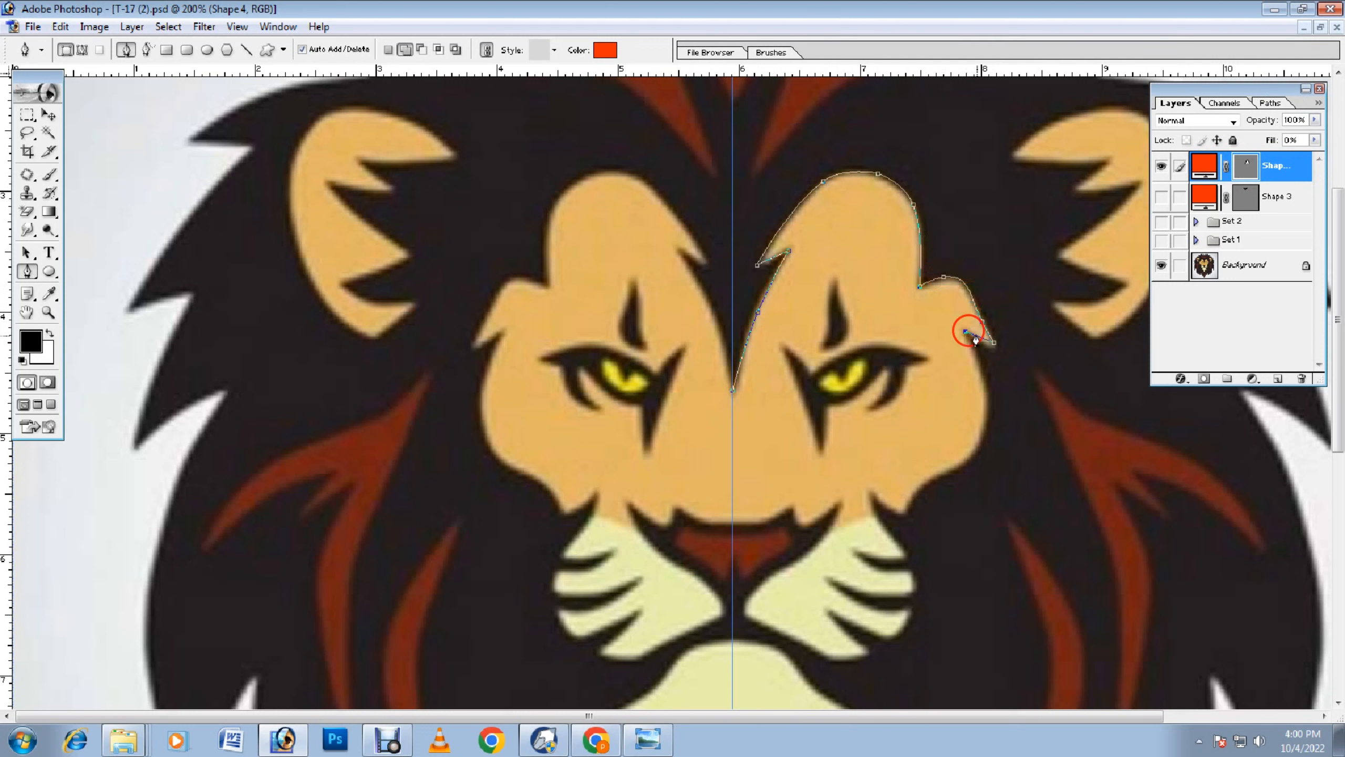
pyautogui.moveTo(995, 343); pyautogui.dragTo(999, 353)
# Step: Trace the right cheek and the jagged edge above the muzzle to the centre guide, and close the face outline
pyautogui.click(925, 483)
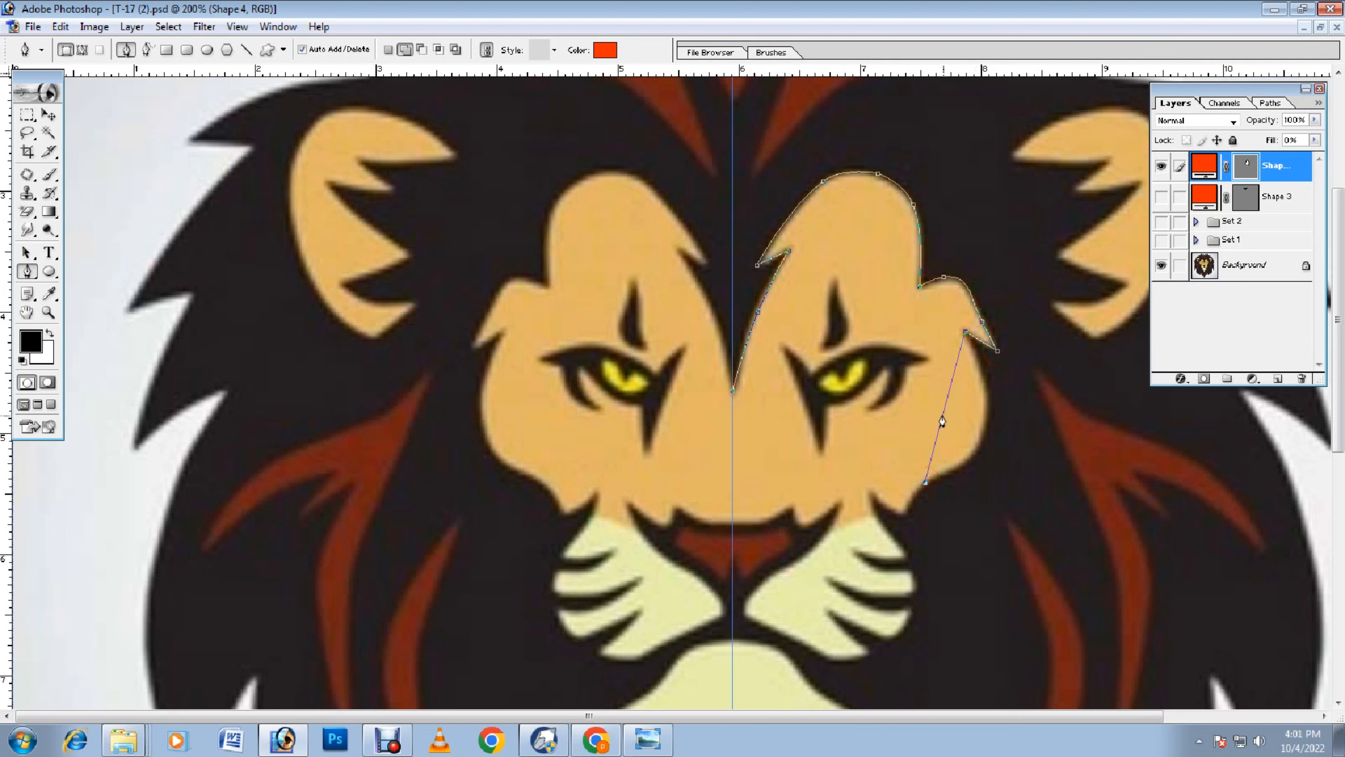
pyautogui.moveTo(942, 421); pyautogui.dragTo(987, 431)
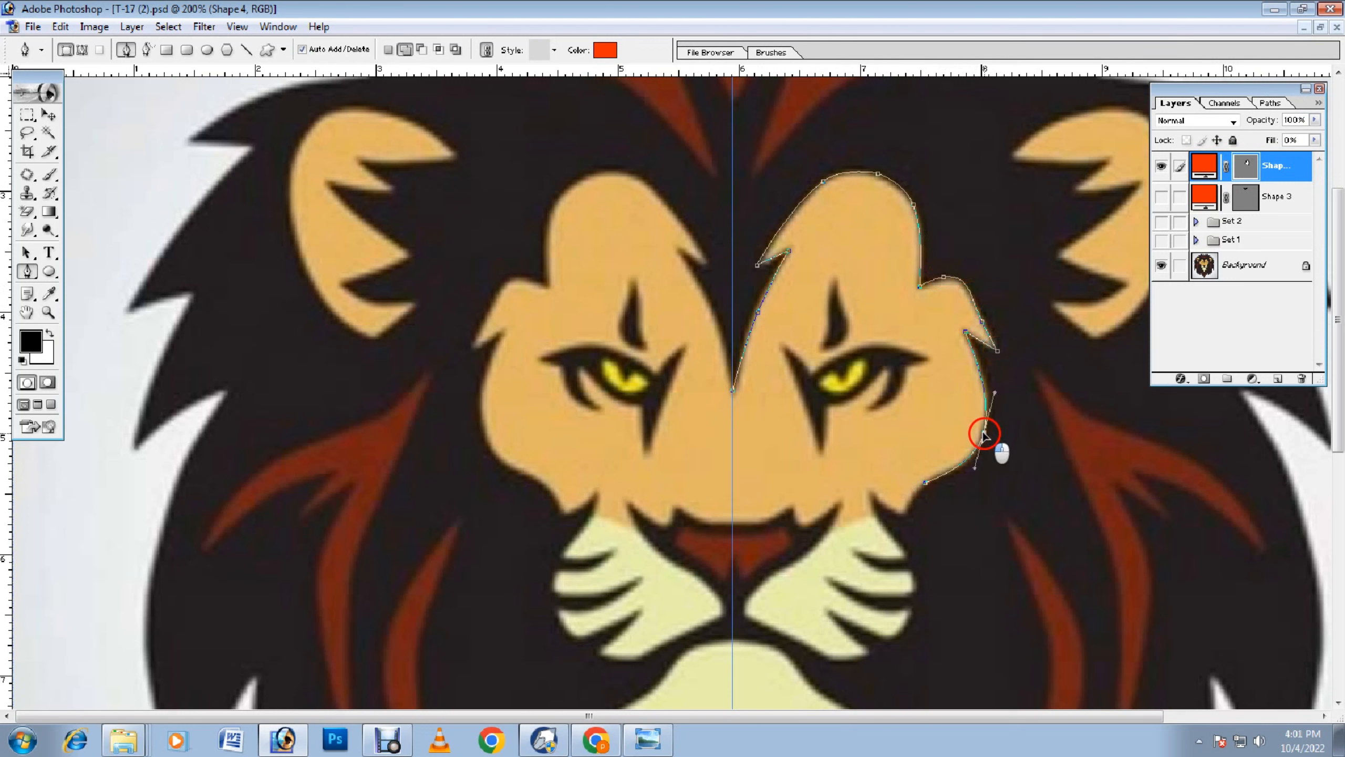
pyautogui.click(905, 515)
pyautogui.moveTo(870, 491); pyautogui.dragTo(892, 510)
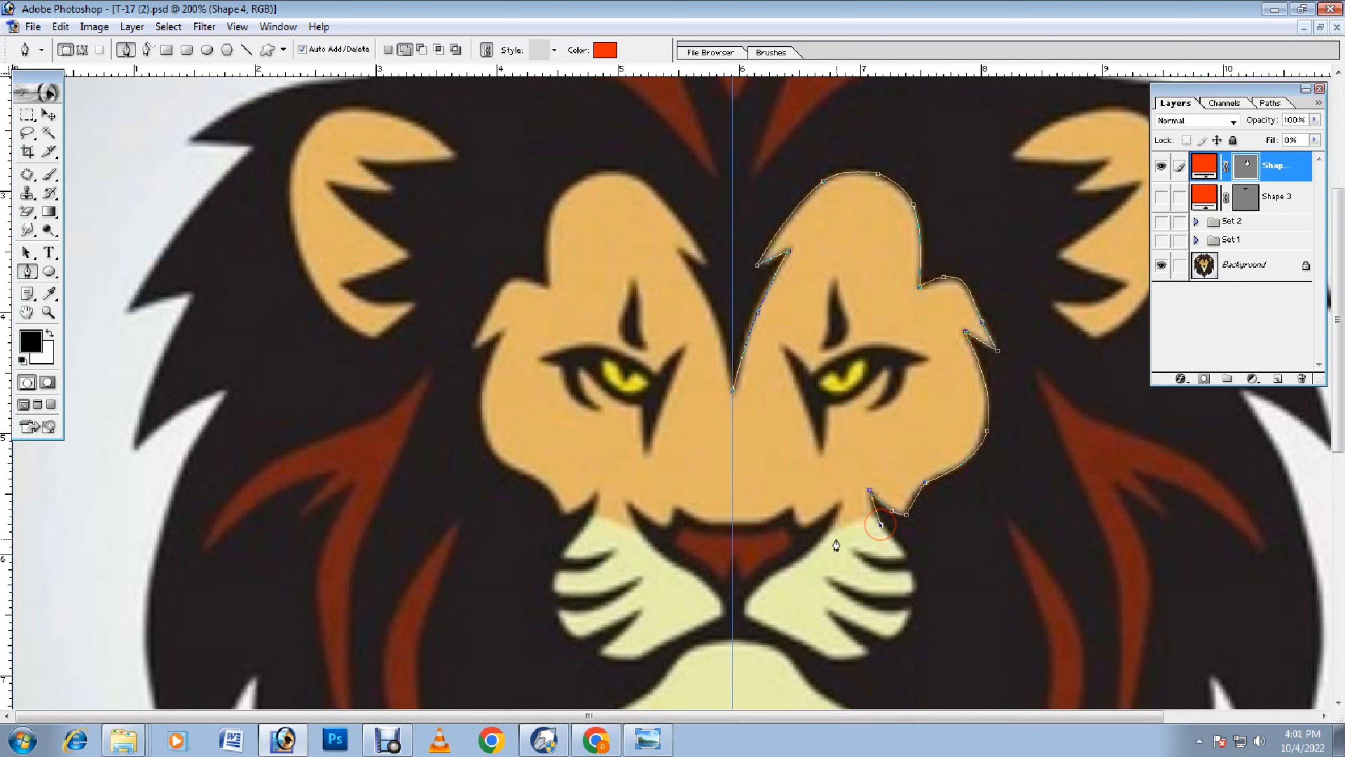
pyautogui.click(814, 551)
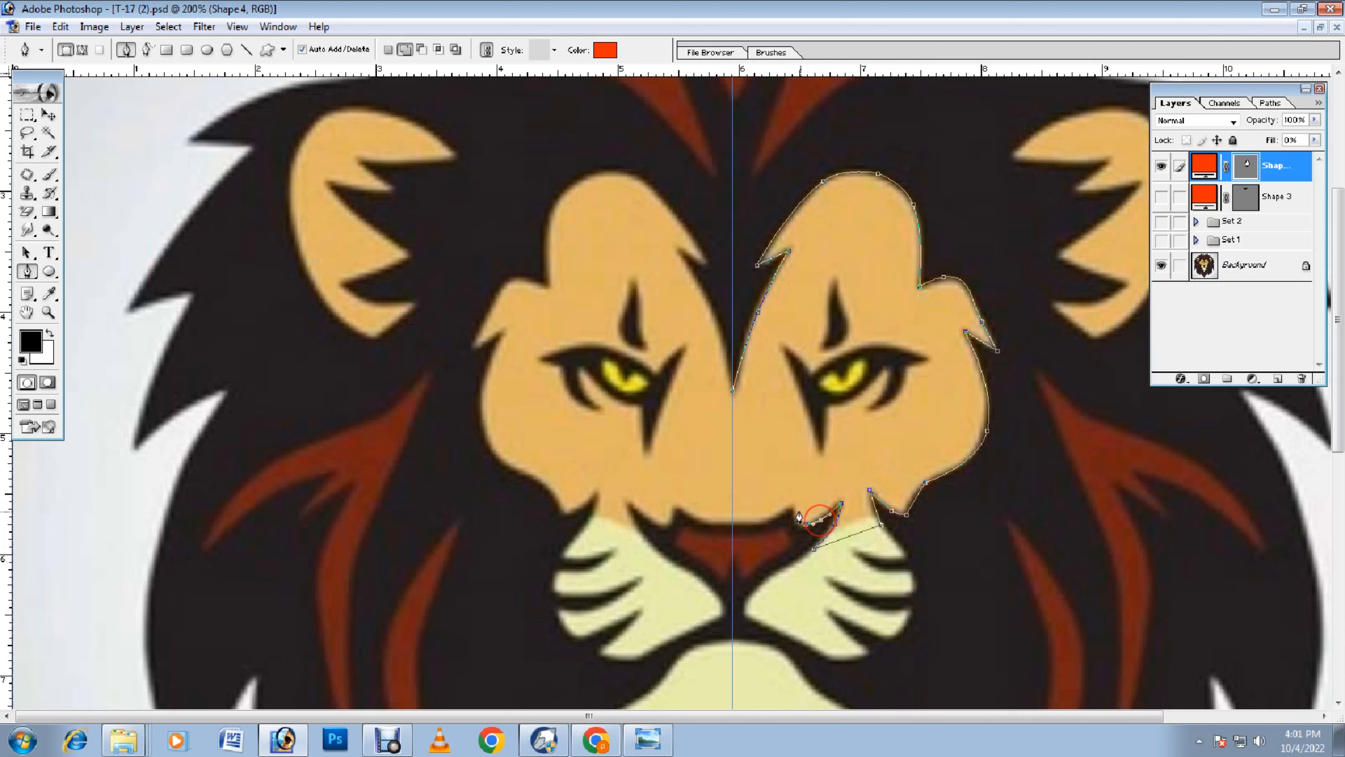
pyautogui.moveTo(792, 506); pyautogui.dragTo(766, 525)
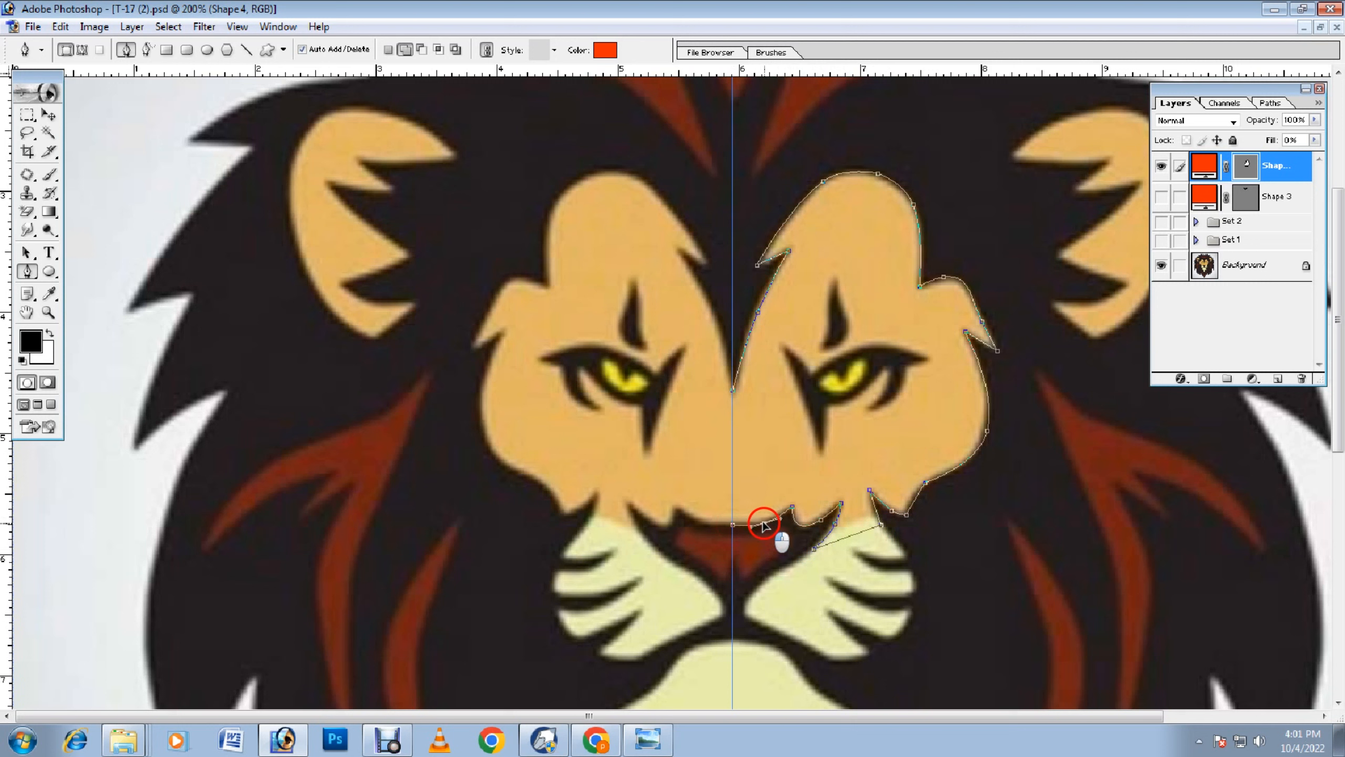
pyautogui.click(732, 395)
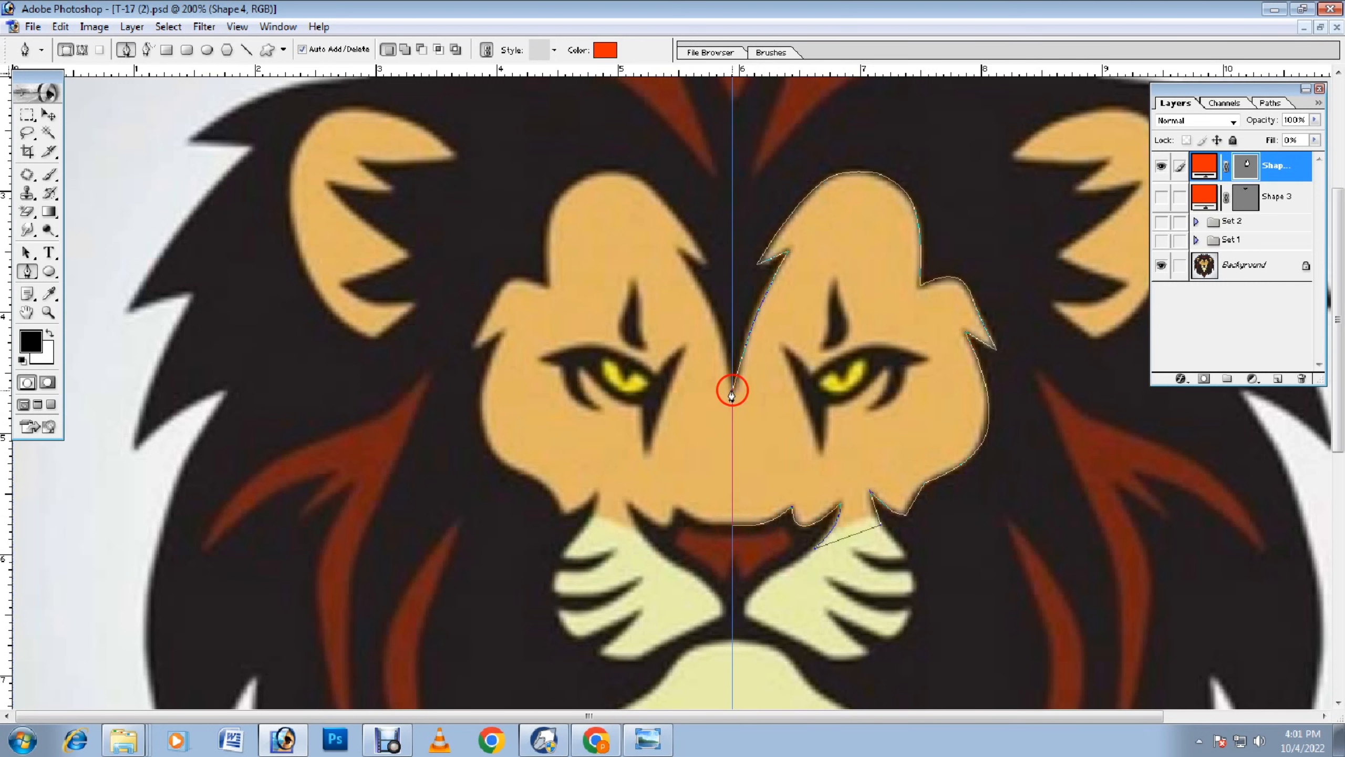
# Step: Recolour the right face half a bright saturated orange, starting from the tan sampled from the reference face
pyautogui.doubleClick(1208, 169)
pyautogui.click(880, 430)
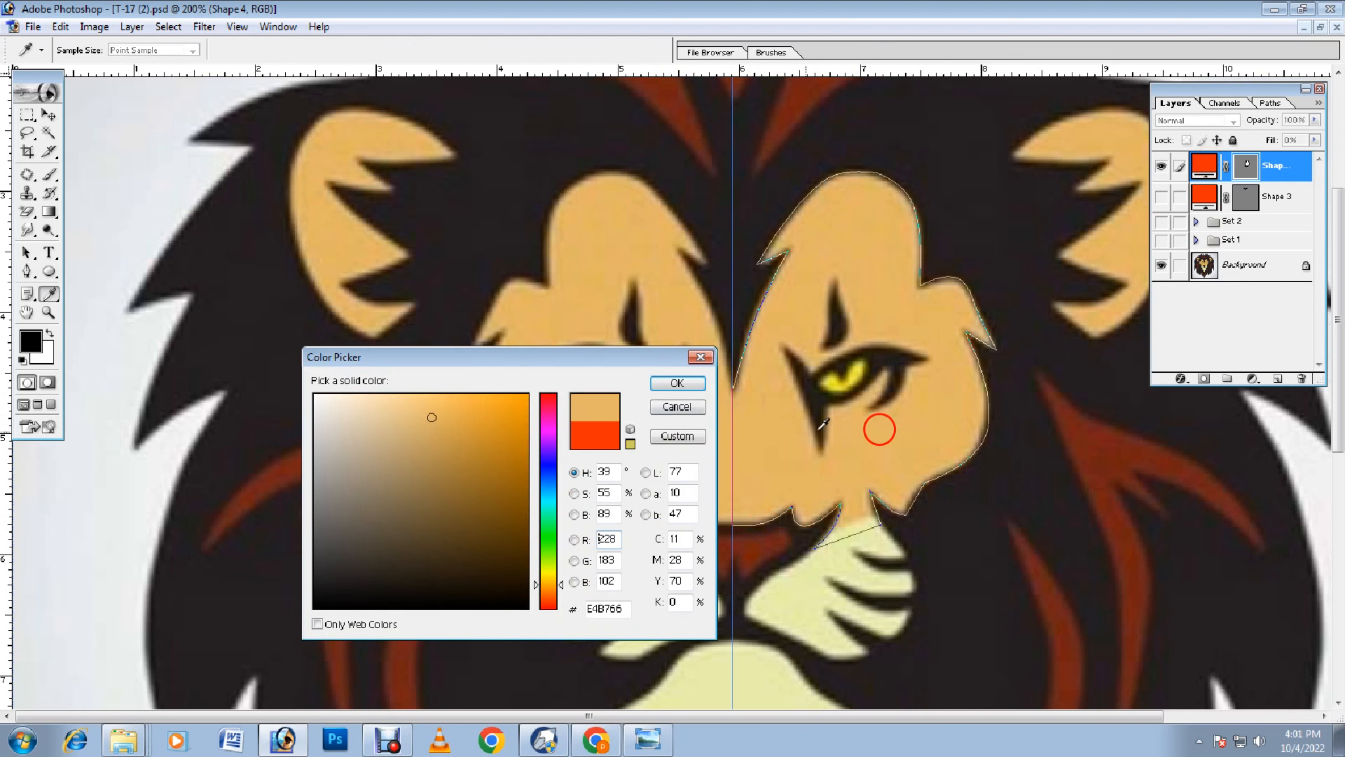
pyautogui.click(626, 356)
pyautogui.click(686, 388)
# Step: Duplicate the right face half and flip the copy horizontally about the centre guide onto the left side of the face
pyautogui.press('v')
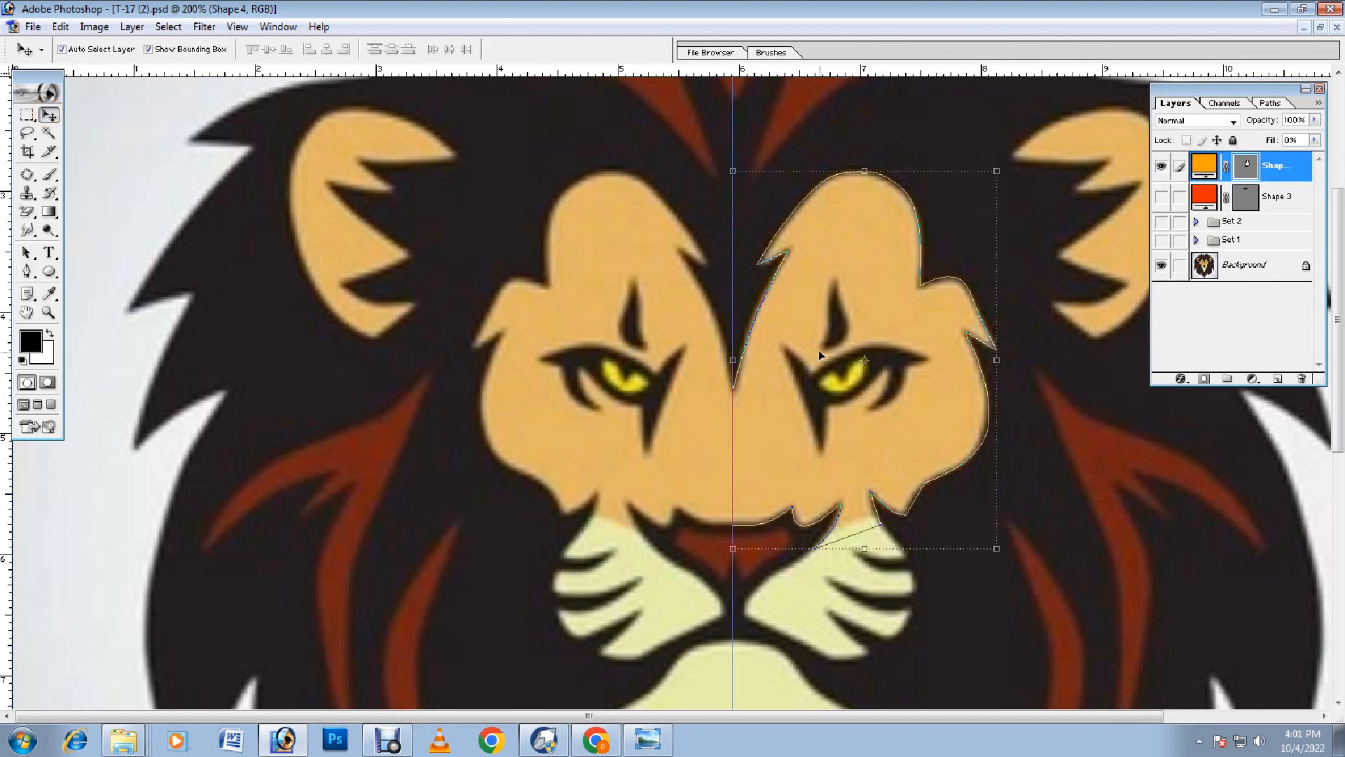
pyautogui.hotkey('ctrl', 'j')
pyautogui.click(997, 360)
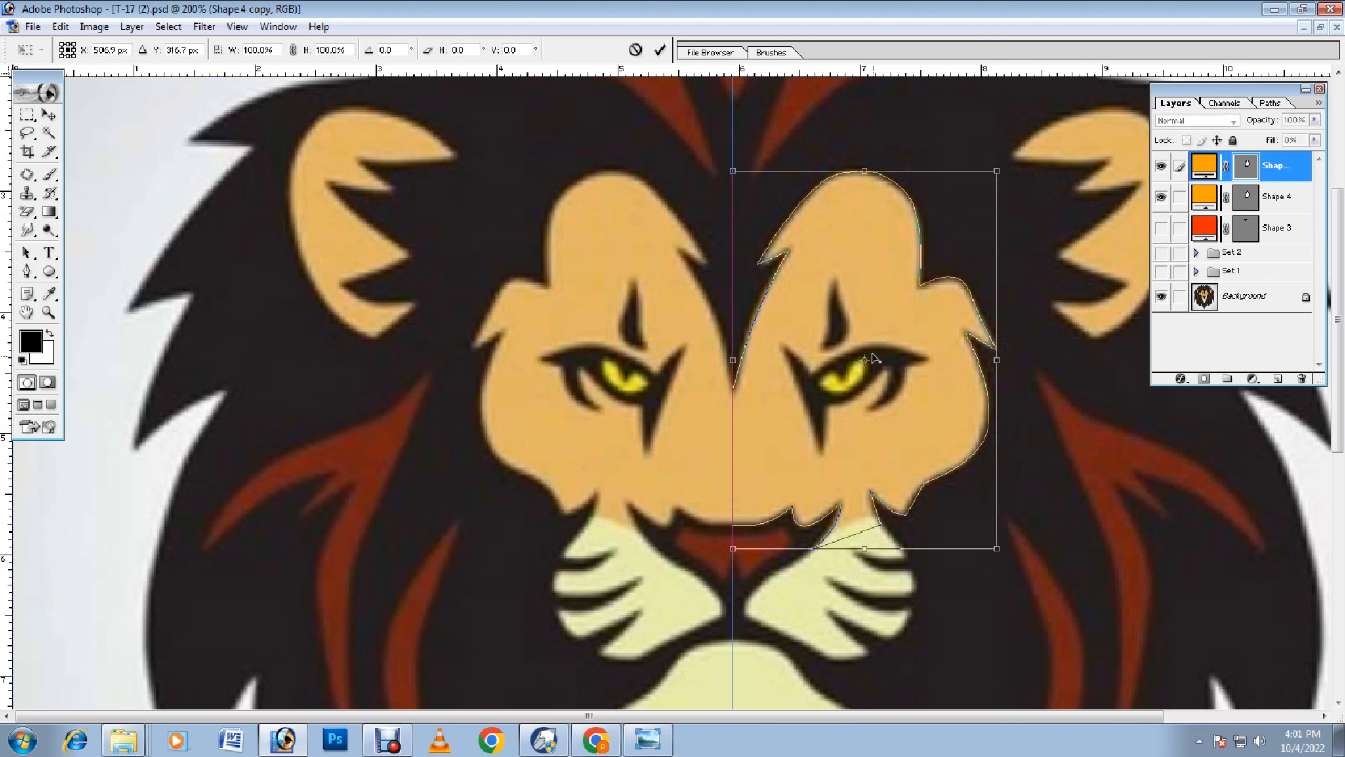
pyautogui.moveTo(865, 363); pyautogui.dragTo(733, 363)
pyautogui.rightClick(843, 326)
pyautogui.click(929, 523)
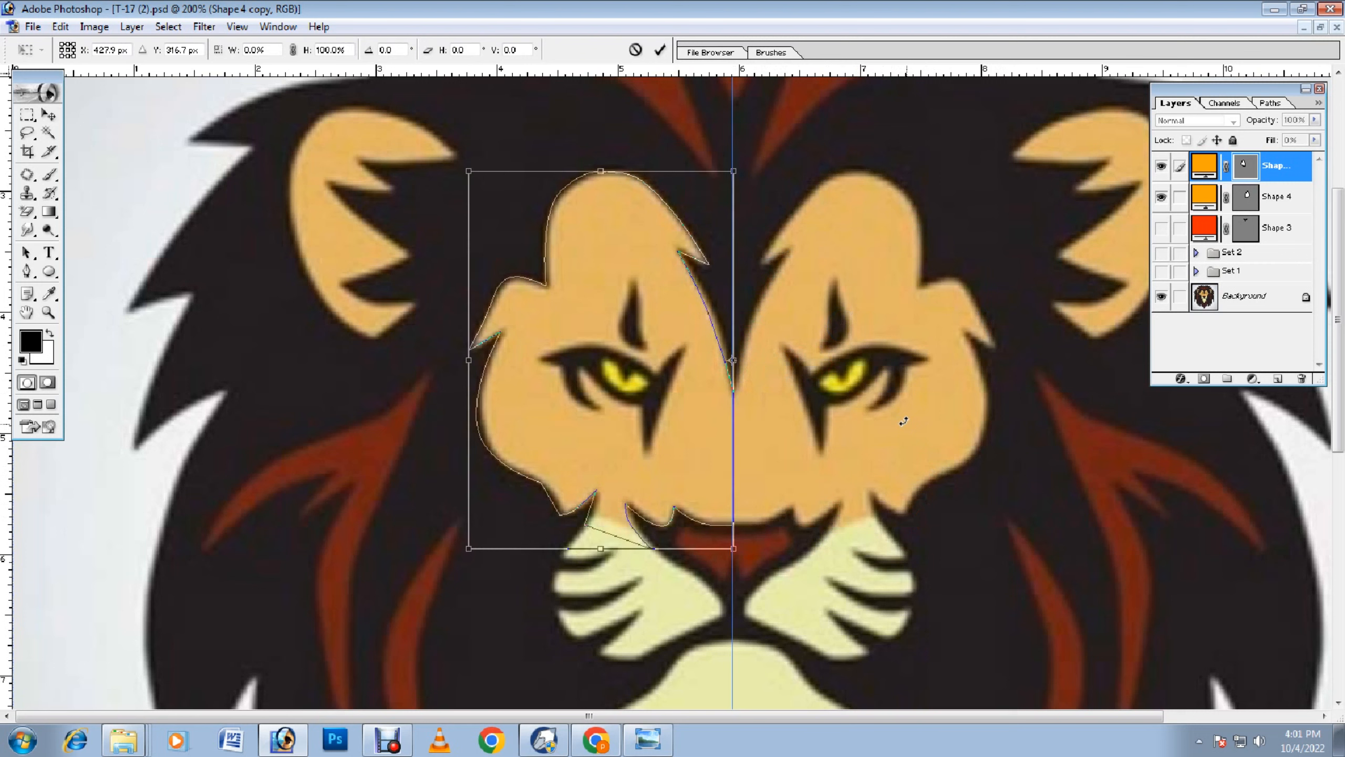
pyautogui.press('Return')
# Step: Try nudging the mirrored face half slightly left with the two halves linked, and undo the nudge
pyautogui.click(1180, 198)
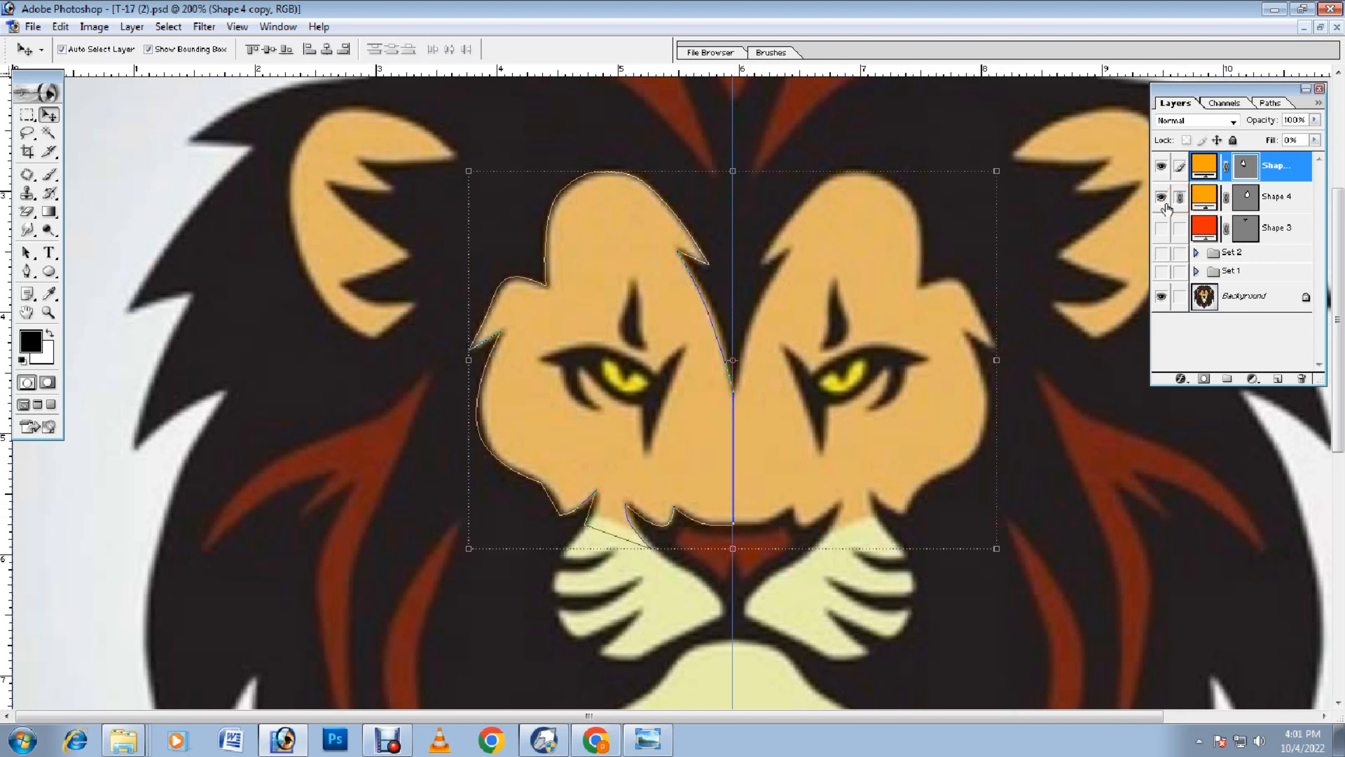
pyautogui.click(652, 391)
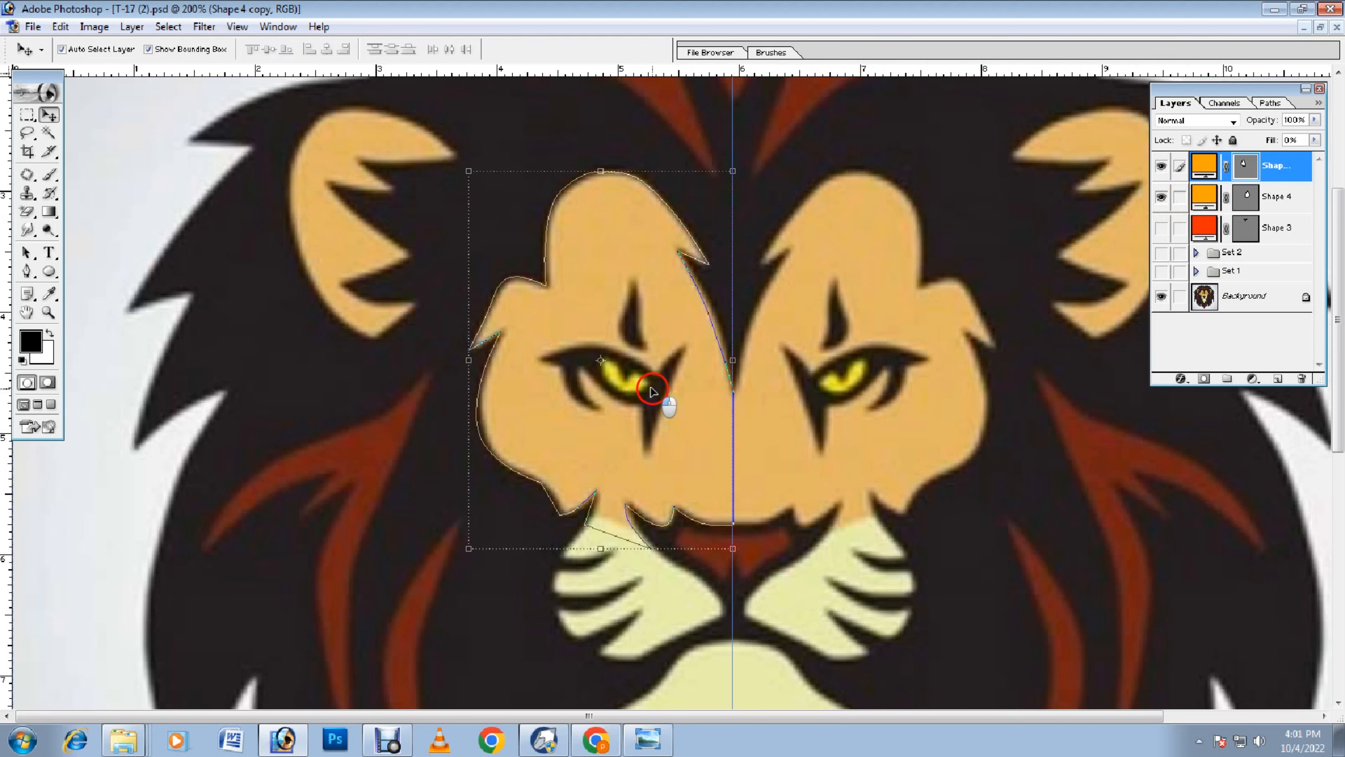
pyautogui.press('Left')
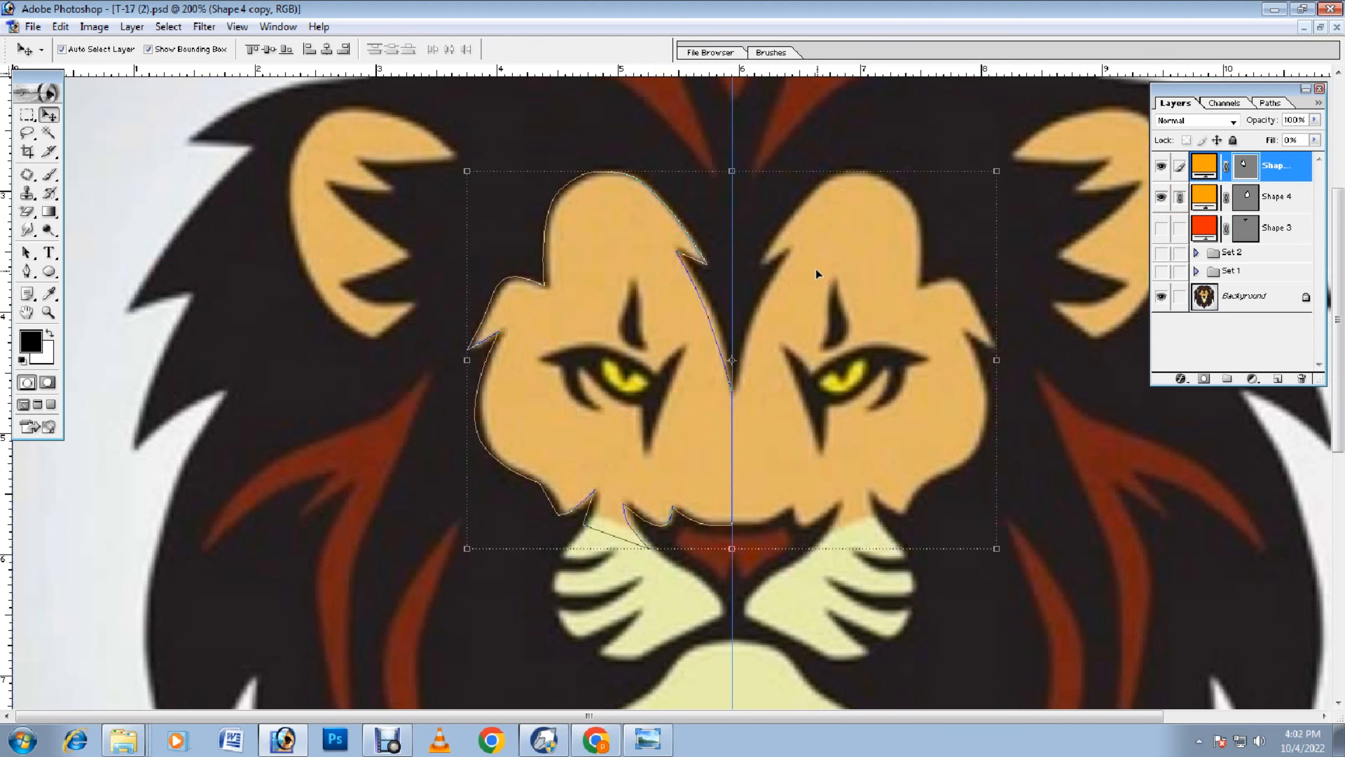
pyautogui.hotkey('ctrl', 'alt', 'z')
pyautogui.hotkey('ctrl', 'alt', 'z')
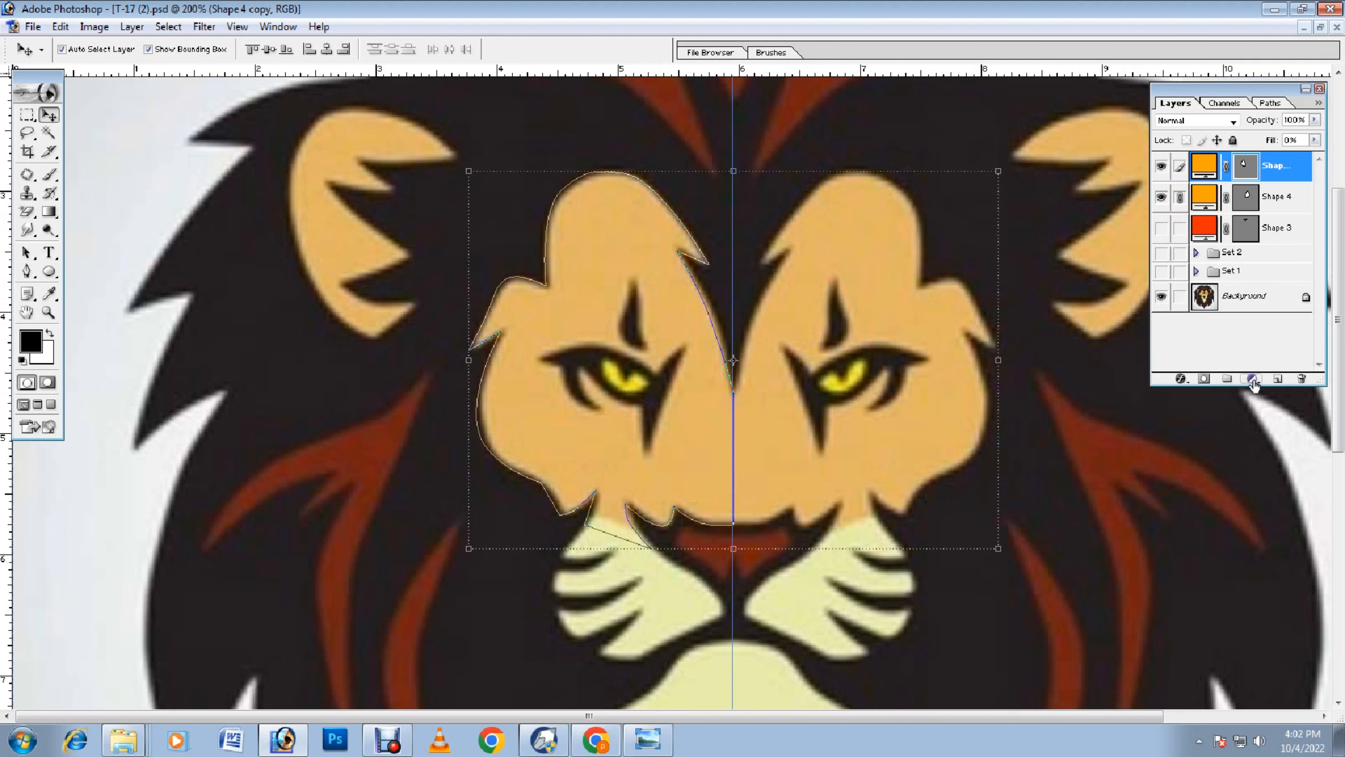
# Step: Group the two face halves in a new layer set, collapse the set and hide it
pyautogui.click(1227, 379)
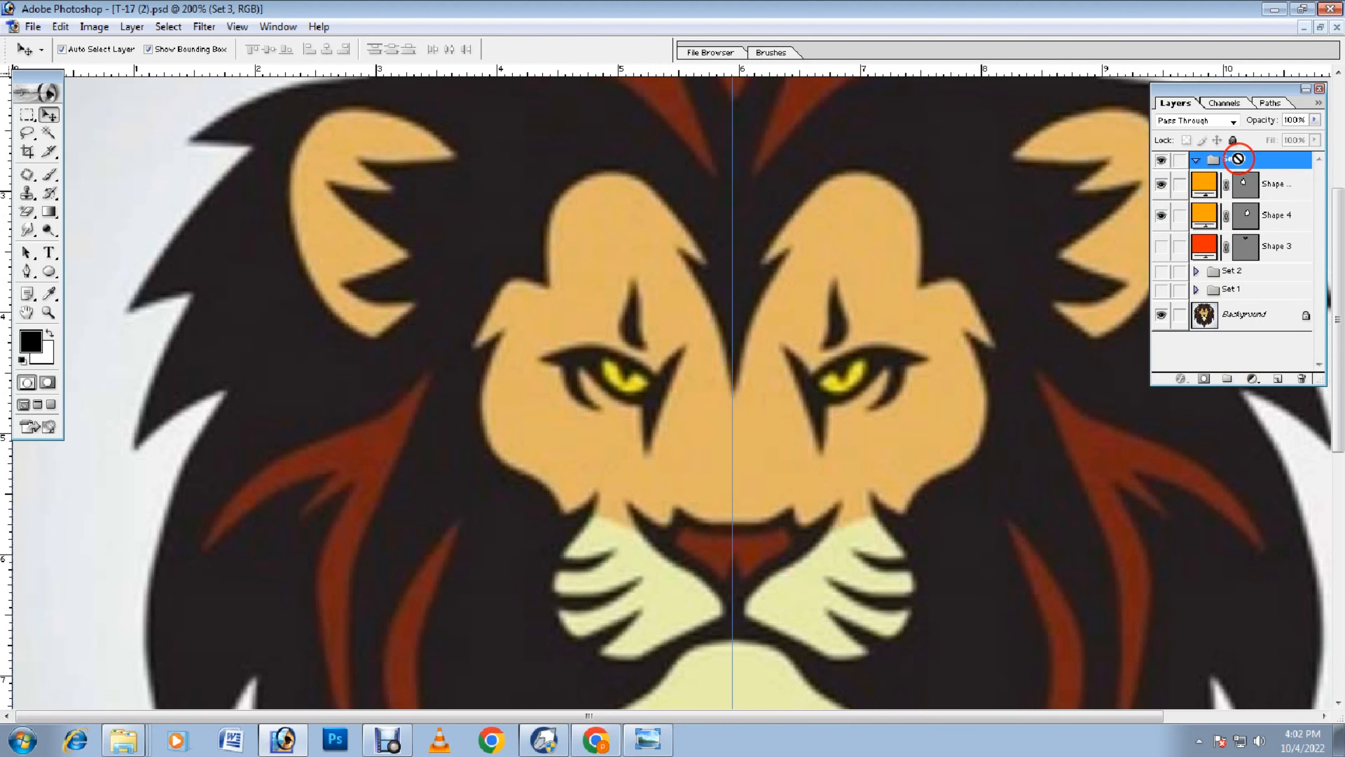
pyautogui.moveTo(1217, 178); pyautogui.dragTo(1220, 179)
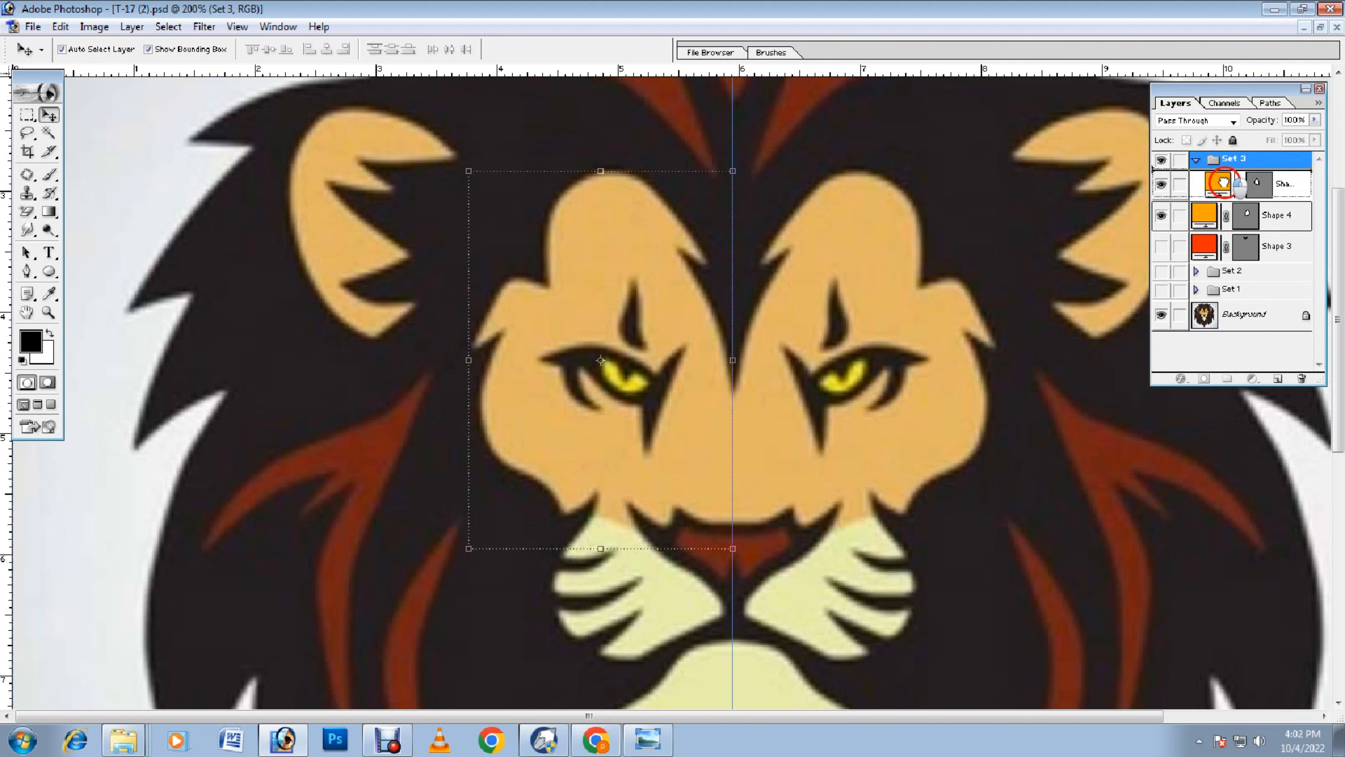
pyautogui.click(1197, 161)
pyautogui.click(1161, 160)
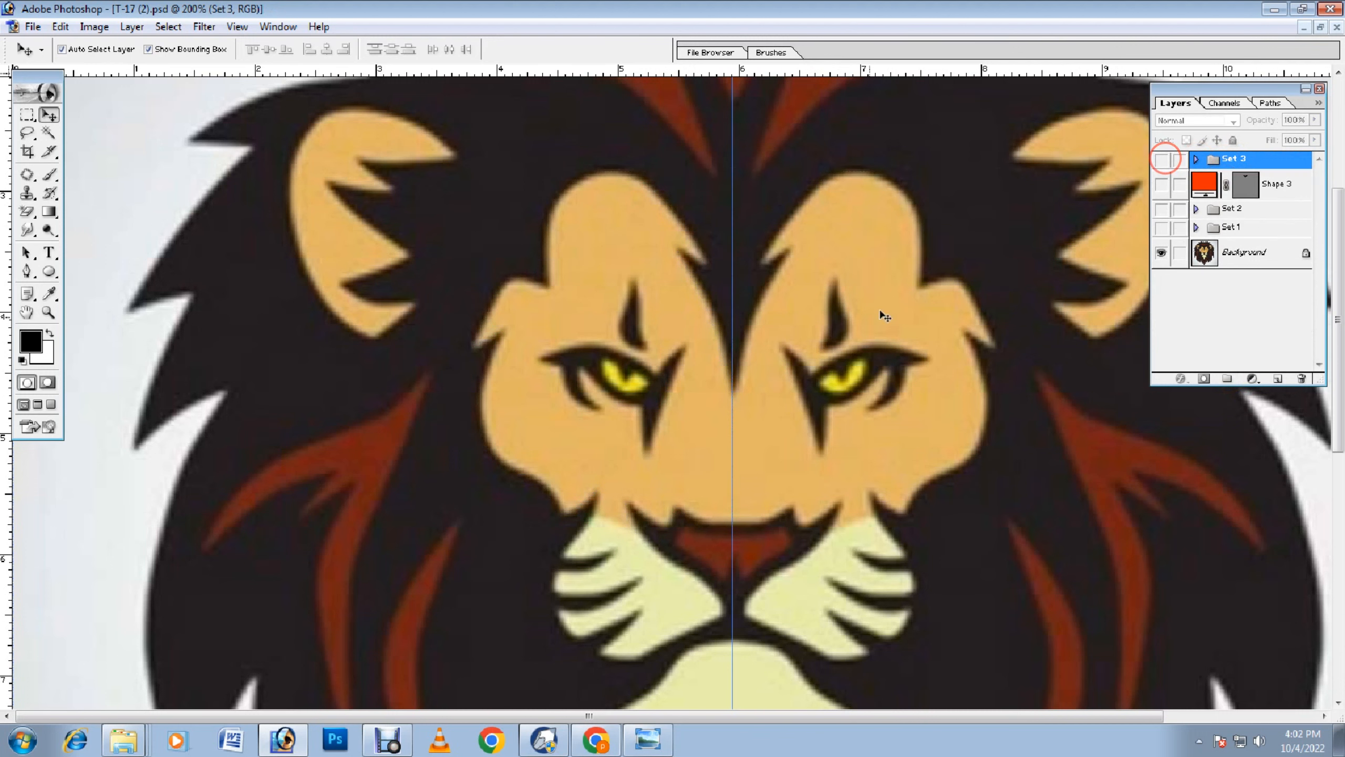
# Step: Start tracing the left half of the cream chin beard from its tip on the centre guide up to the first notch
pyautogui.scroll(-5, 773, 384)
pyautogui.scroll(-2, 680, 379)
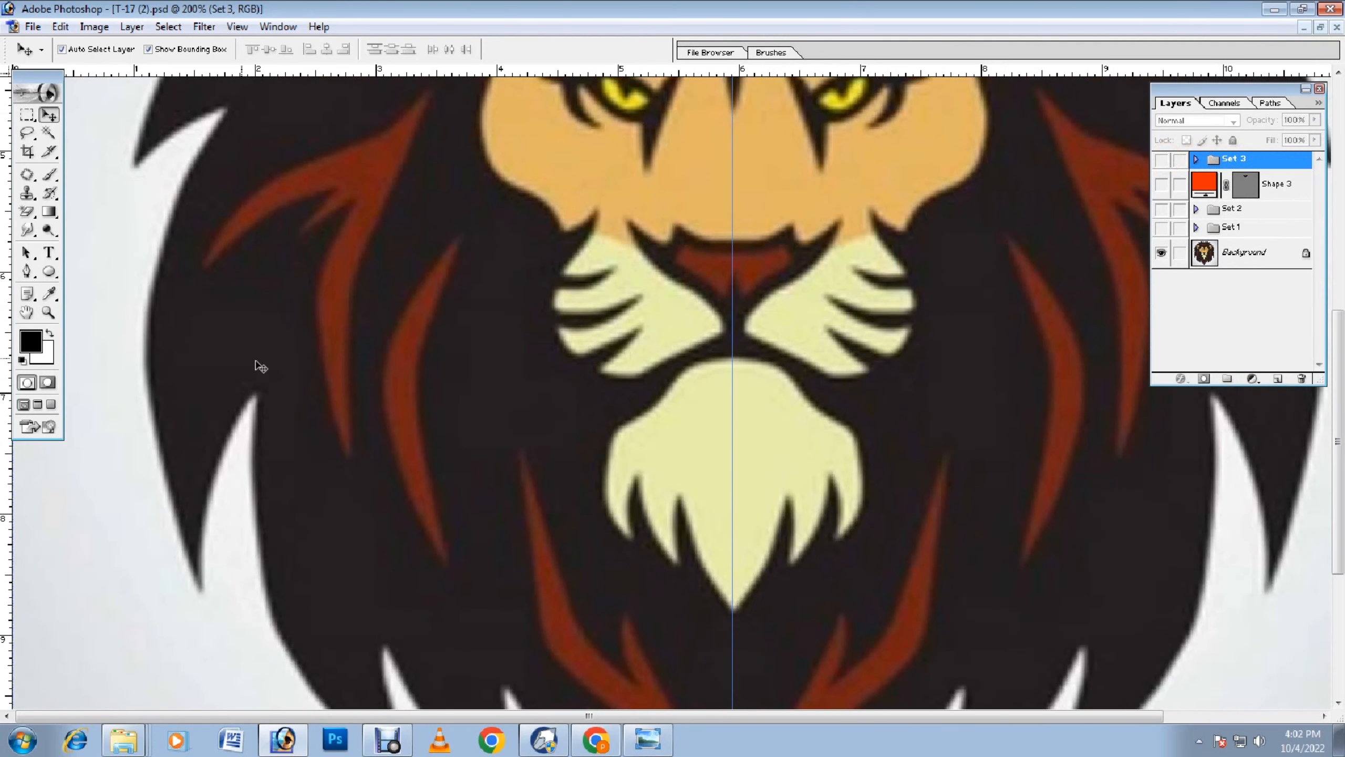
pyautogui.click(28, 272)
pyautogui.scroll(-1, 501, 475)
pyautogui.click(732, 557)
pyautogui.click(680, 442)
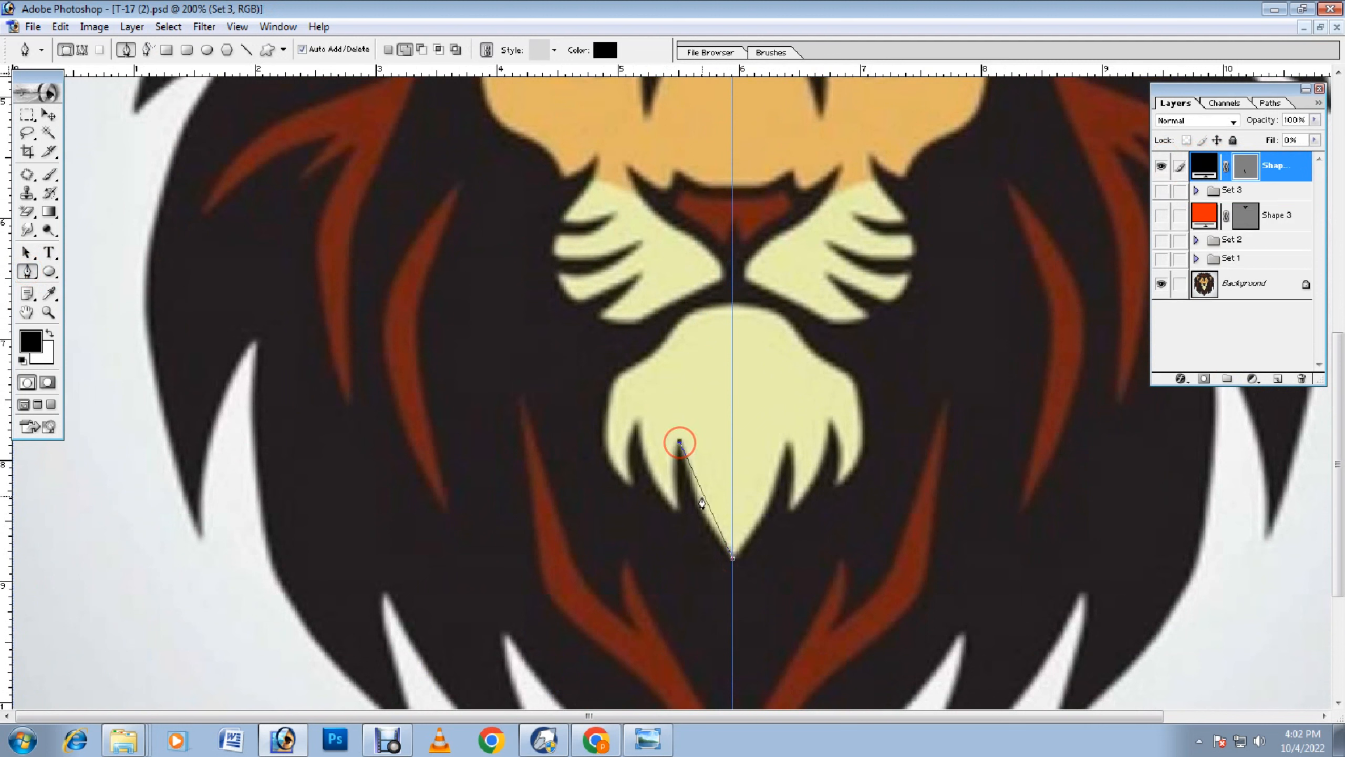
pyautogui.moveTo(702, 502); pyautogui.dragTo(677, 520)
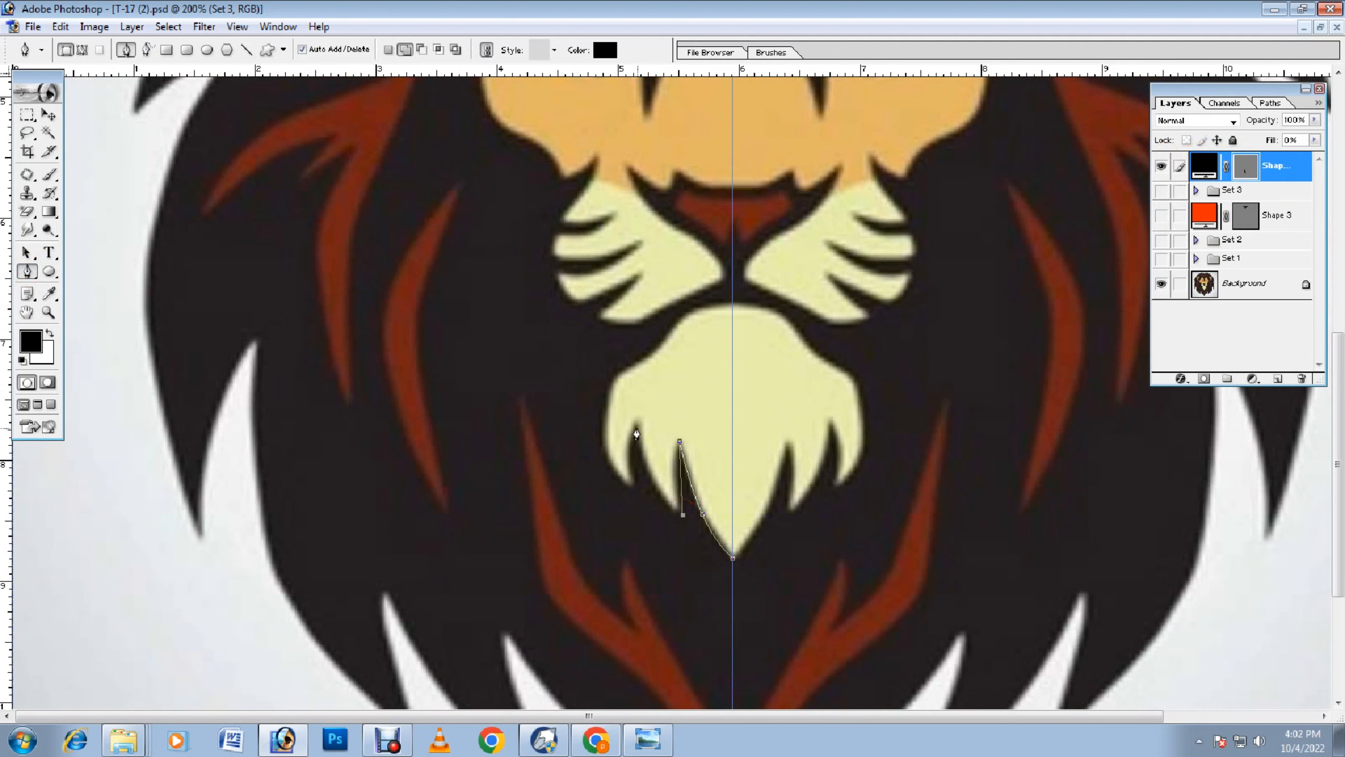
# Step: Continue the beard outline through the left notches, up the outer left edge and over to the chin's top on the centre guide
pyautogui.click(637, 428)
pyautogui.moveTo(658, 467); pyautogui.dragTo(604, 453)
pyautogui.click(635, 486)
pyautogui.click(612, 387)
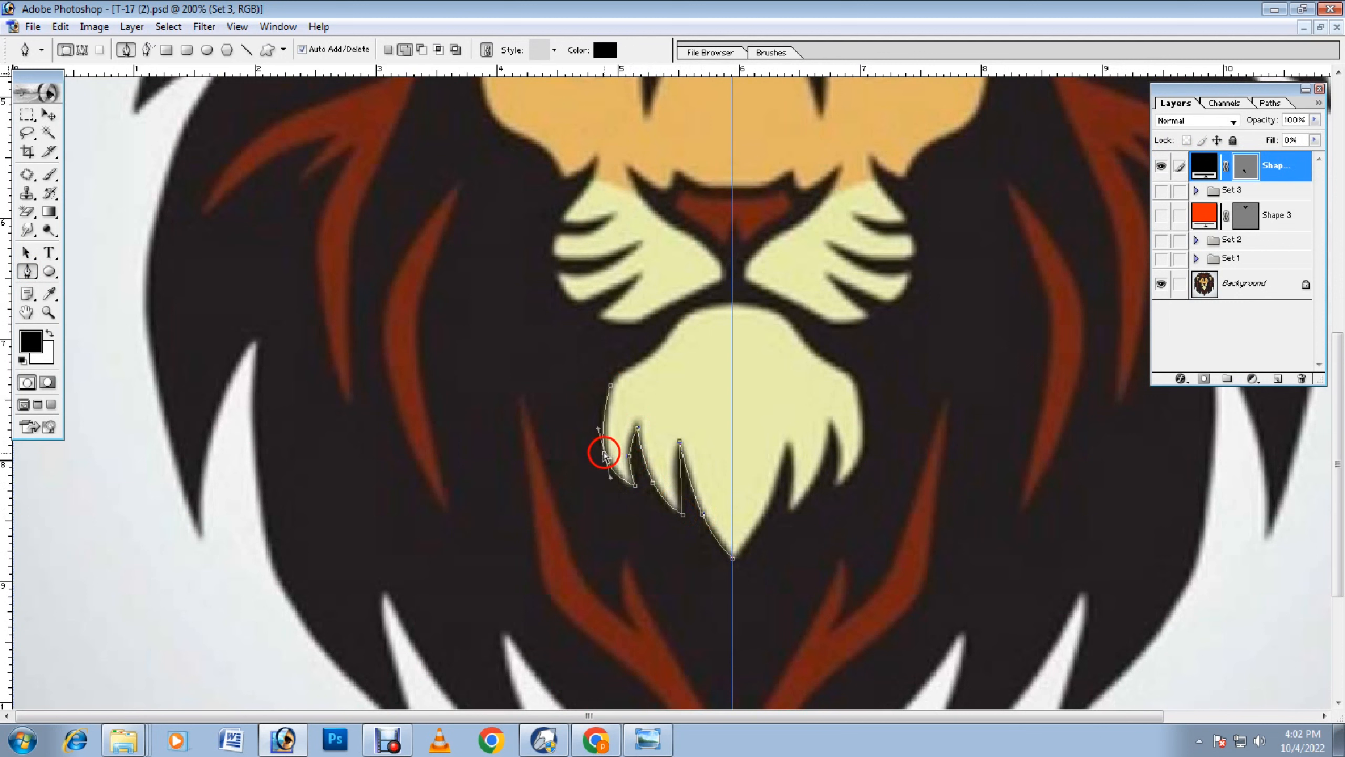
pyautogui.click(661, 350)
pyautogui.moveTo(640, 361); pyautogui.dragTo(635, 366)
pyautogui.click(733, 307)
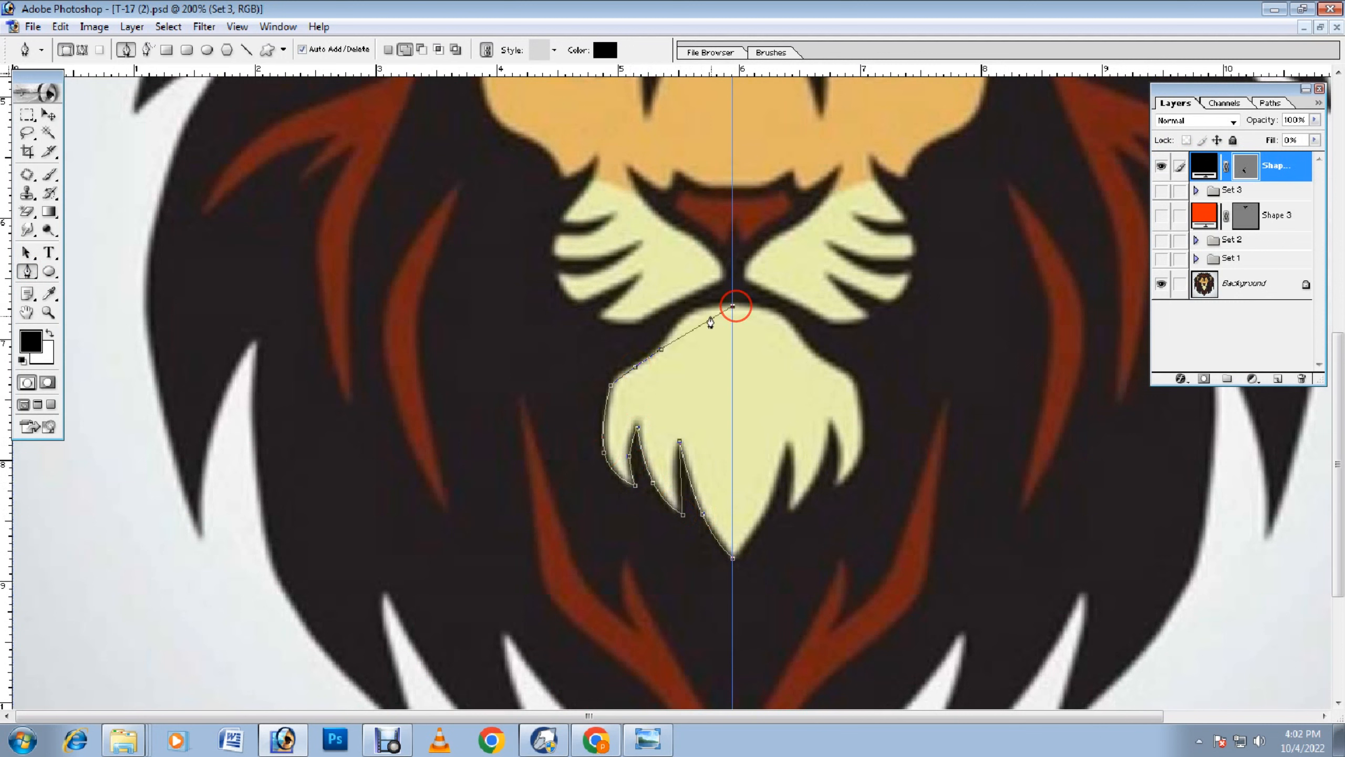
# Step: Curve the beard outline across the top of the chin and extend it down the right edge to the outer tuft tip
pyautogui.moveTo(690, 318); pyautogui.dragTo(793, 329)
pyautogui.hotkey('ctrl', 'z')
pyautogui.click(821, 359)
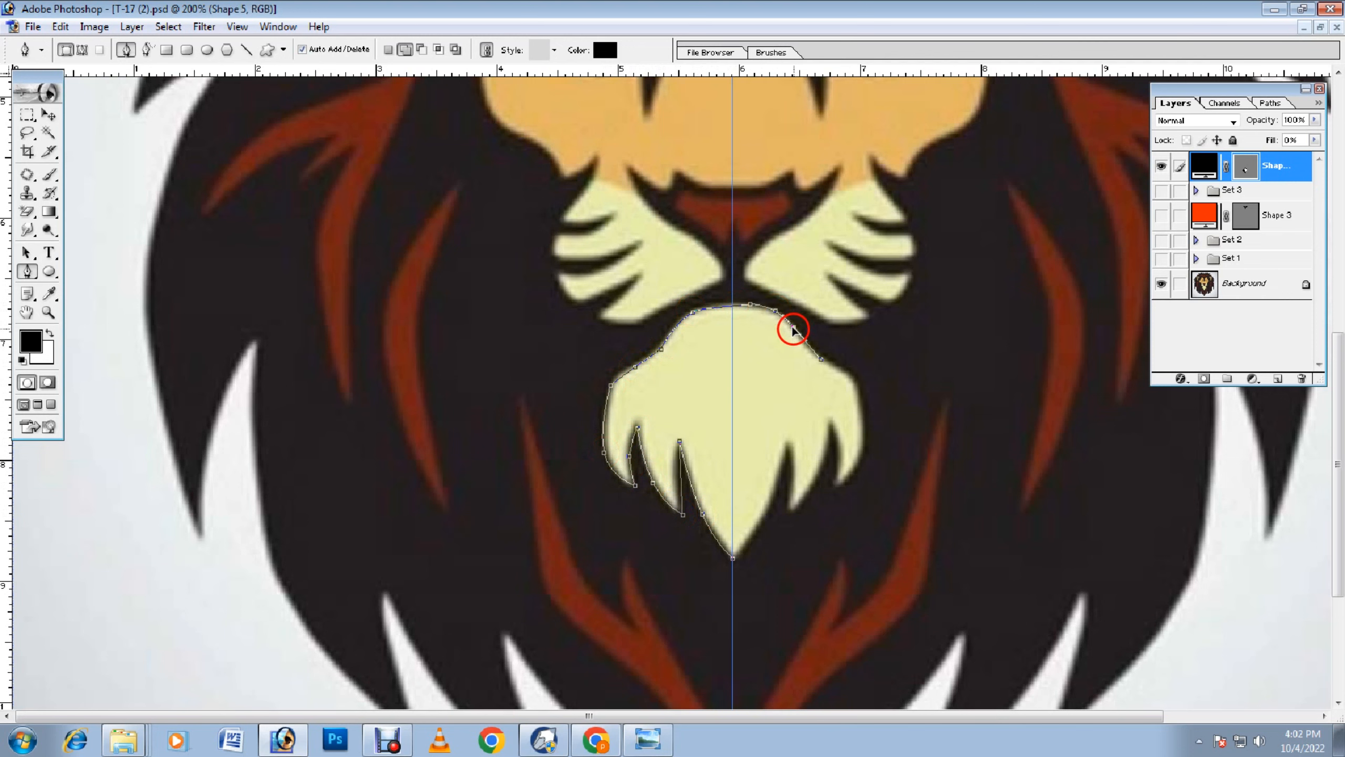
pyautogui.click(855, 379)
pyautogui.click(836, 484)
# Step: Trace the right beard notches, close the outline at the tip on the centre guide, curve the last segment and deselect the path
pyautogui.moveTo(846, 433); pyautogui.dragTo(794, 467)
pyautogui.click(833, 422)
pyautogui.click(790, 517)
pyautogui.click(789, 443)
pyautogui.click(733, 557)
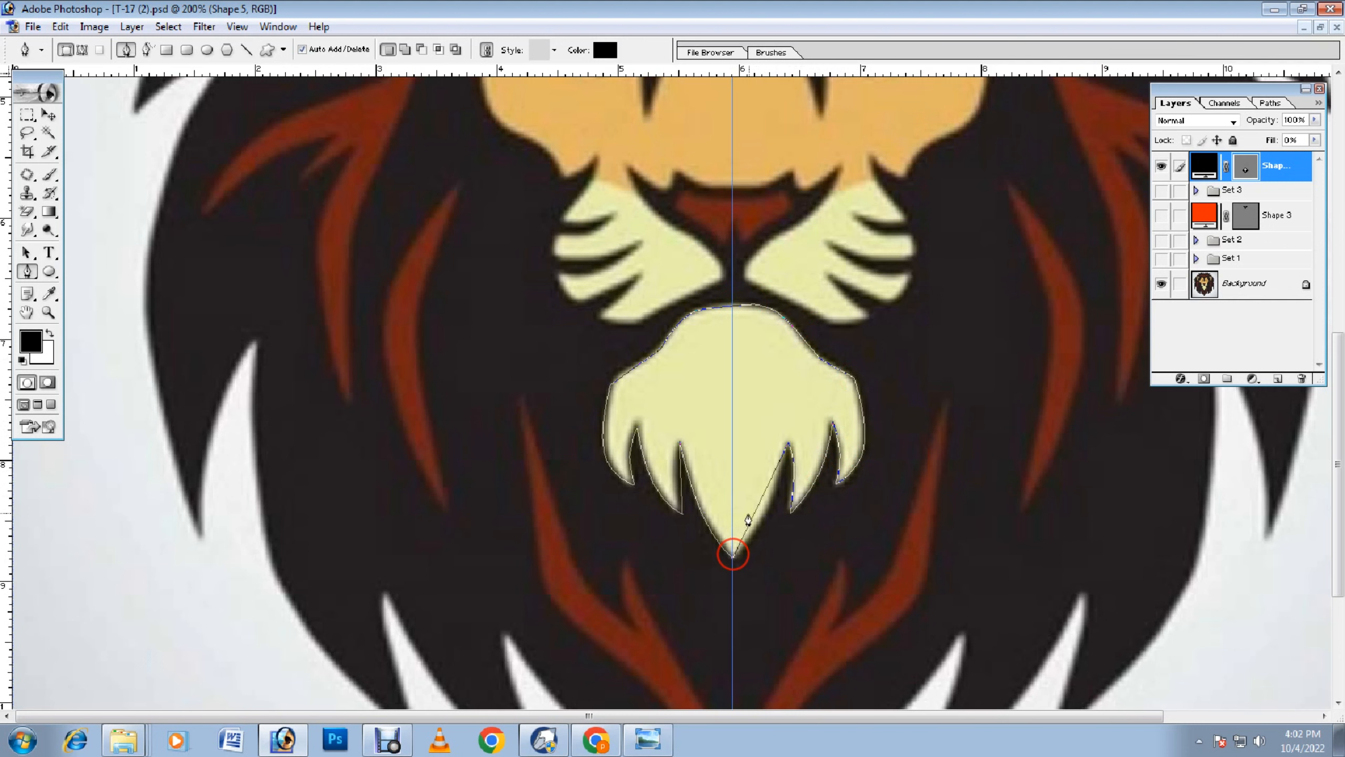
pyautogui.click(756, 511)
pyautogui.moveTo(756, 512); pyautogui.dragTo(759, 524)
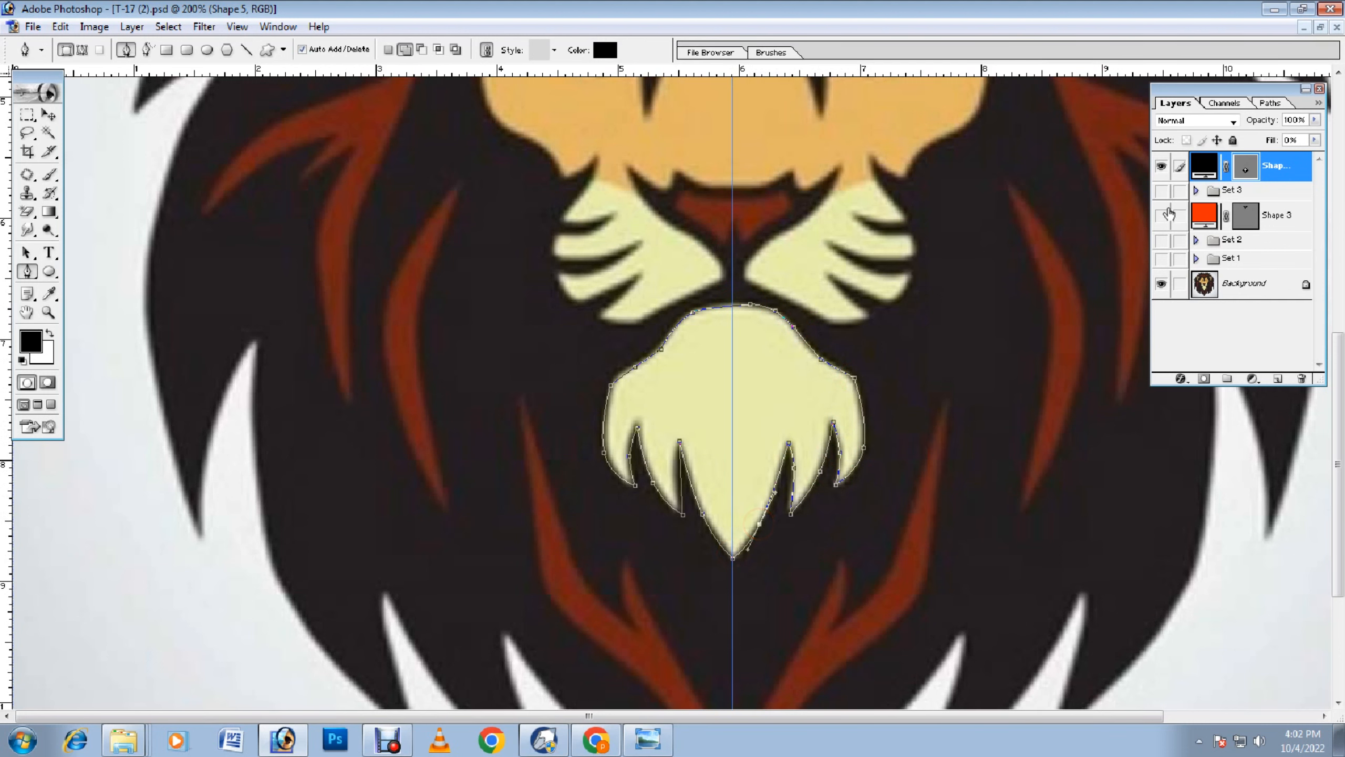
pyautogui.click(1189, 170)
# Step: Start a new shape on the outer left forked mane streak, tracing its upper edge from the lower-left tip to the top point
pyautogui.scroll(5, 725, 409)
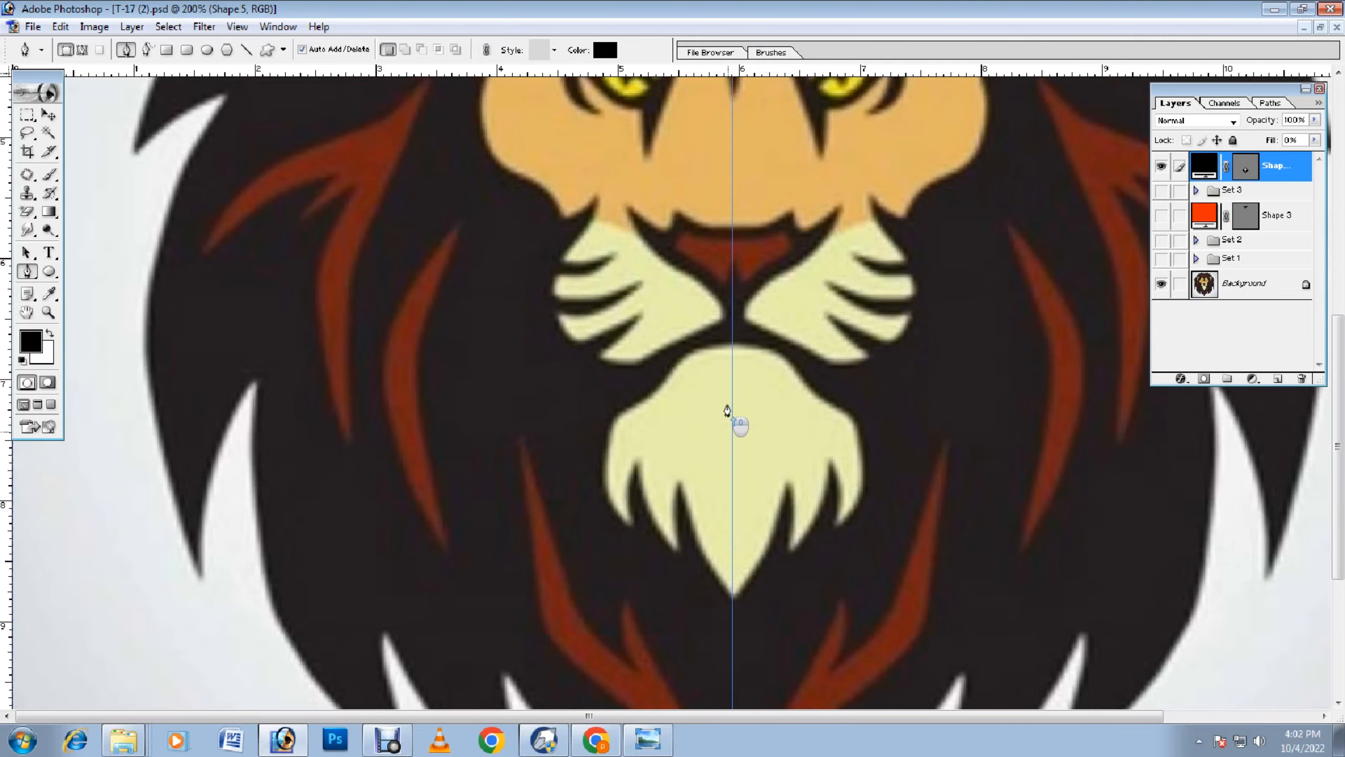
pyautogui.scroll(-3, 726, 408)
pyautogui.scroll(-7, 725, 408)
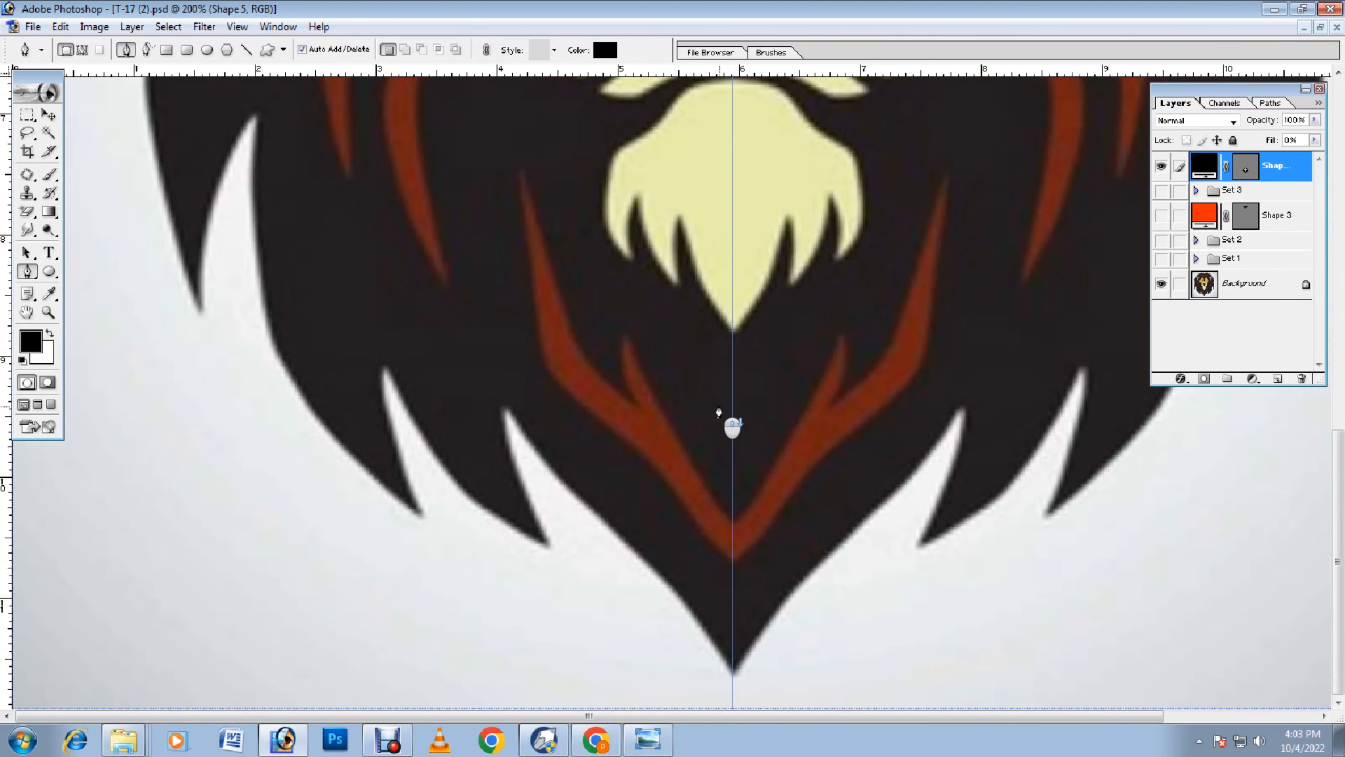
pyautogui.scroll(8, 715, 411)
pyautogui.scroll(2, 712, 411)
pyautogui.click(203, 430)
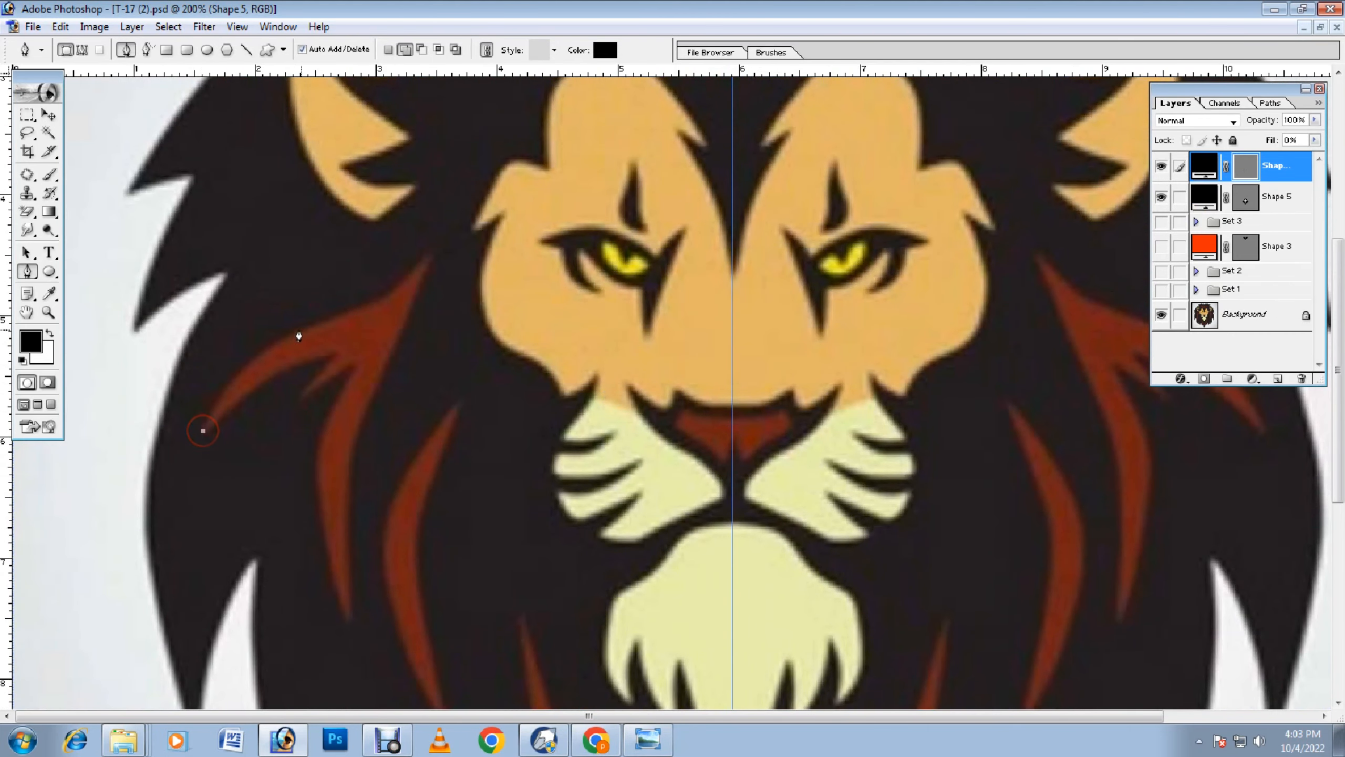
pyautogui.click(311, 326)
pyautogui.moveTo(274, 362); pyautogui.dragTo(246, 364)
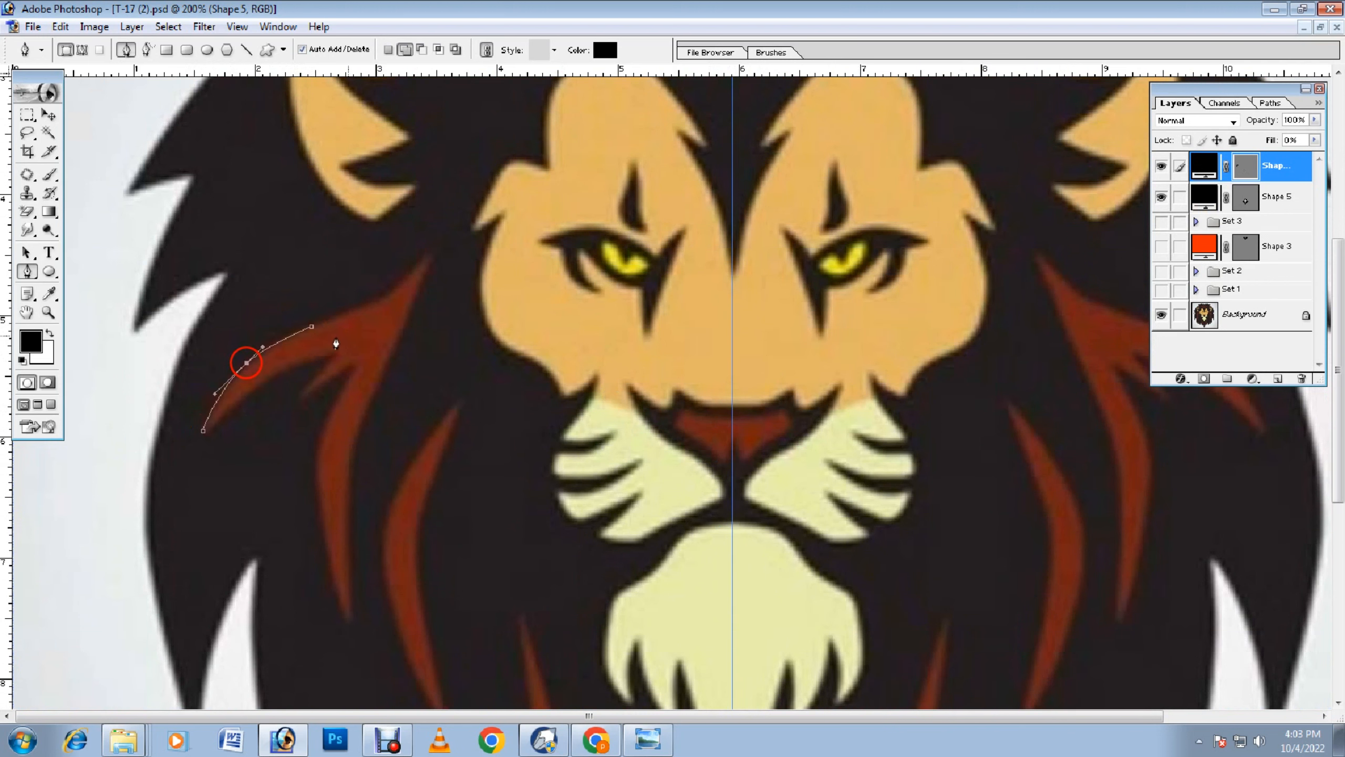
pyautogui.click(392, 295)
pyautogui.click(432, 236)
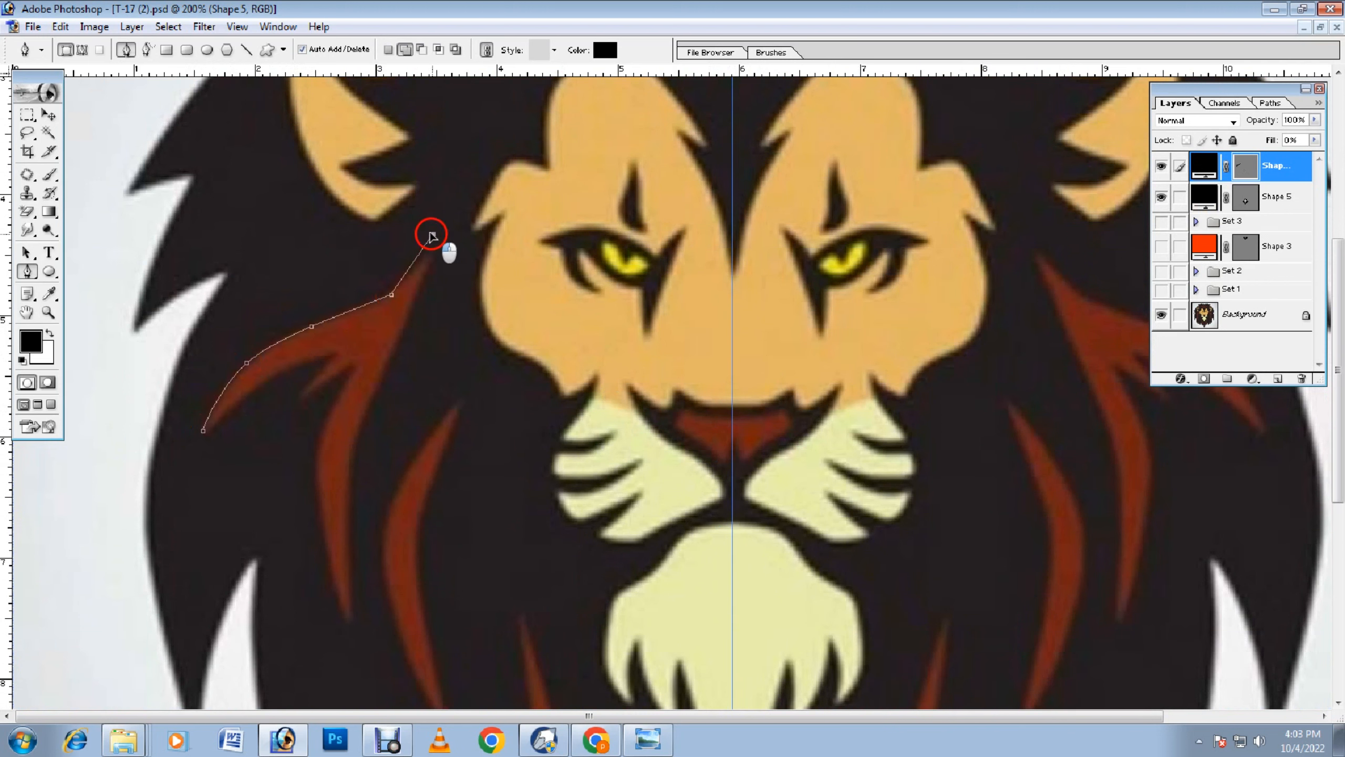
# Step: Trace the forked streak's right edge, bottom tip and inner notch, and close its outline at the starting tip
pyautogui.click(351, 615)
pyautogui.moveTo(352, 452); pyautogui.dragTo(409, 313)
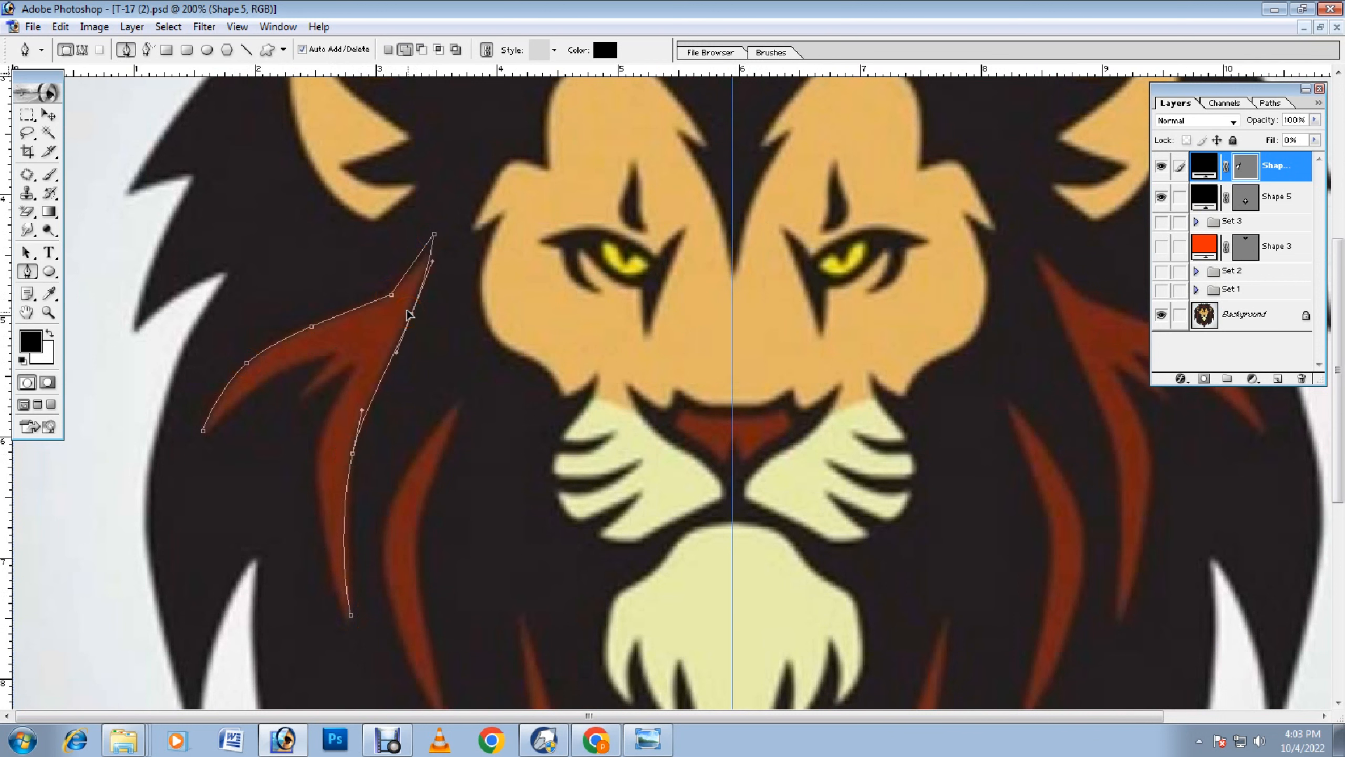
pyautogui.scroll(-2, 410, 314)
pyautogui.click(348, 323)
pyautogui.moveTo(349, 448); pyautogui.dragTo(317, 433)
pyautogui.click(300, 349)
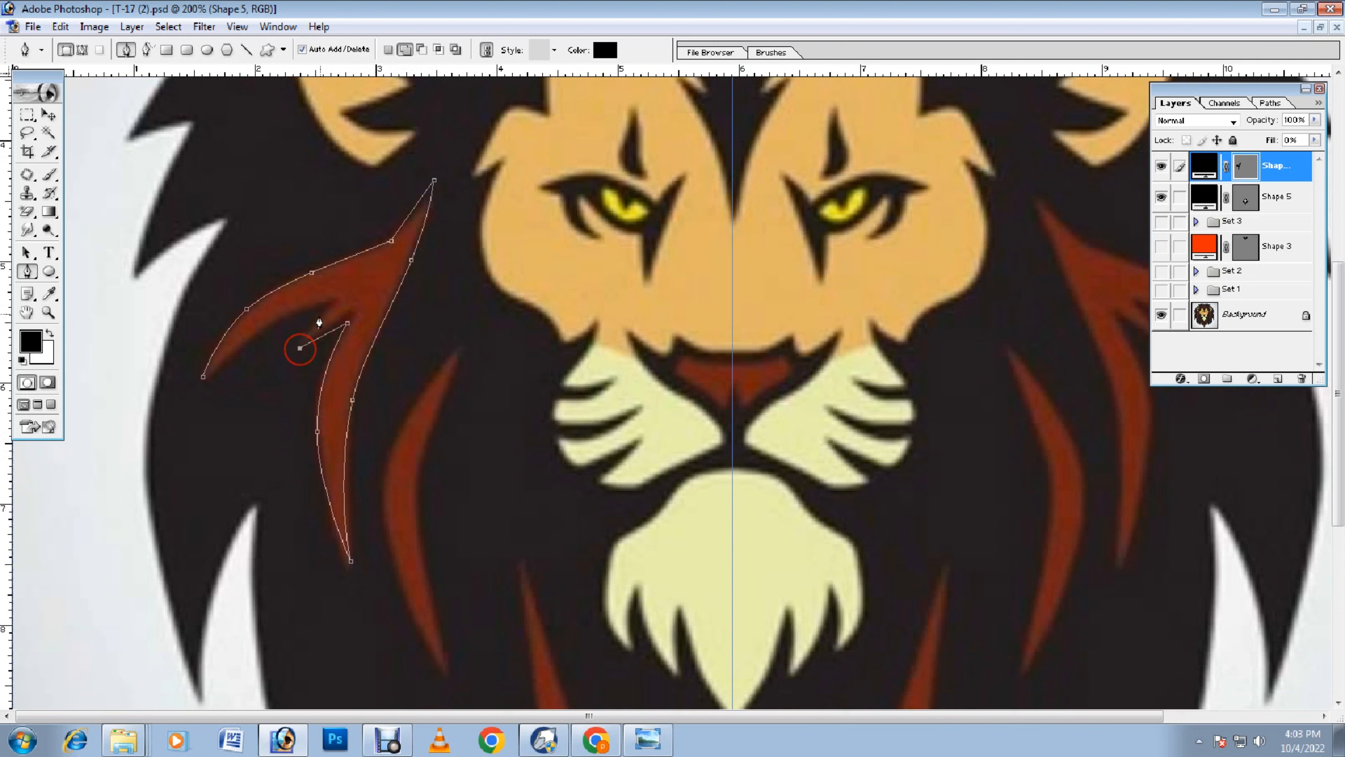
pyautogui.click(203, 377)
pyautogui.moveTo(257, 348); pyautogui.dragTo(270, 320)
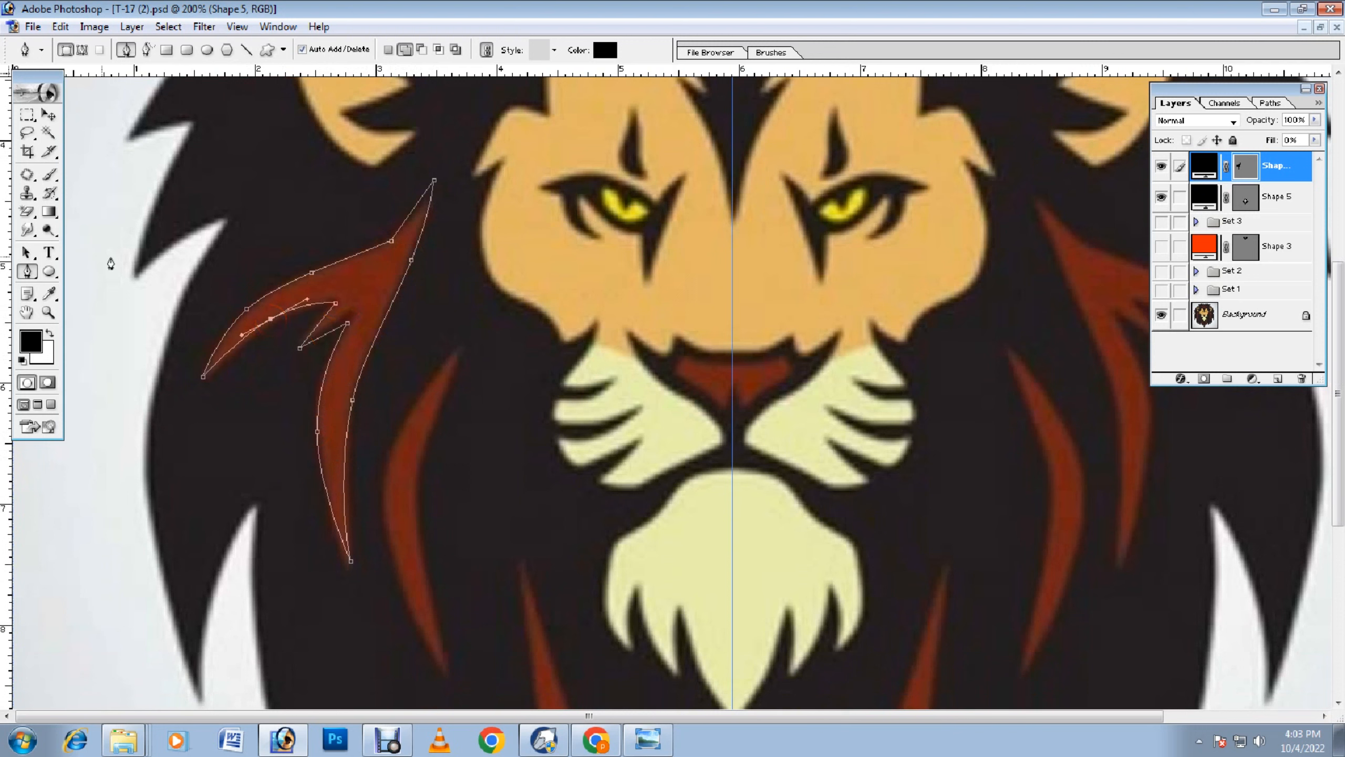
# Step: Start a new shape for the inner left crescent streak, tracing its upper-left edge and the full curved right edge to the bottom tip
pyautogui.click(388, 50)
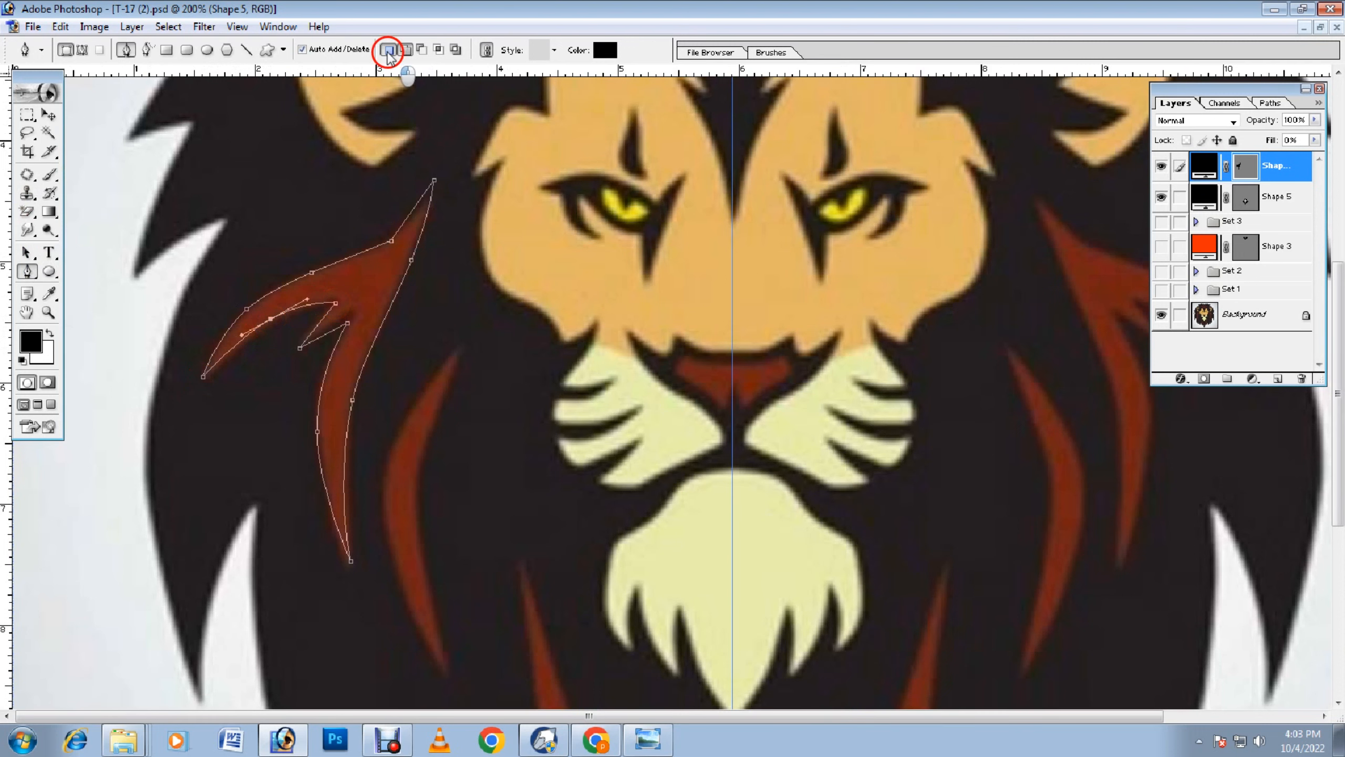
pyautogui.click(406, 50)
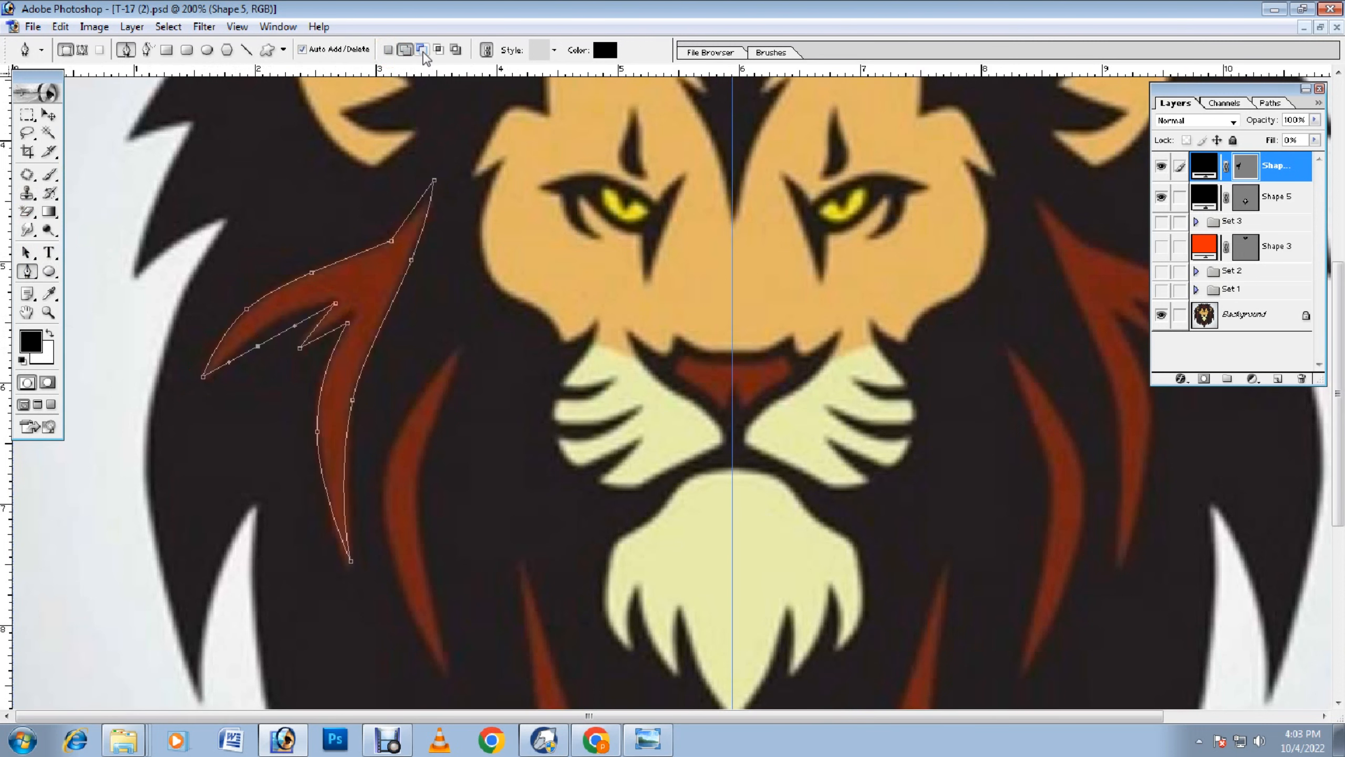
pyautogui.scroll(-2, 411, 349)
pyautogui.click(385, 411)
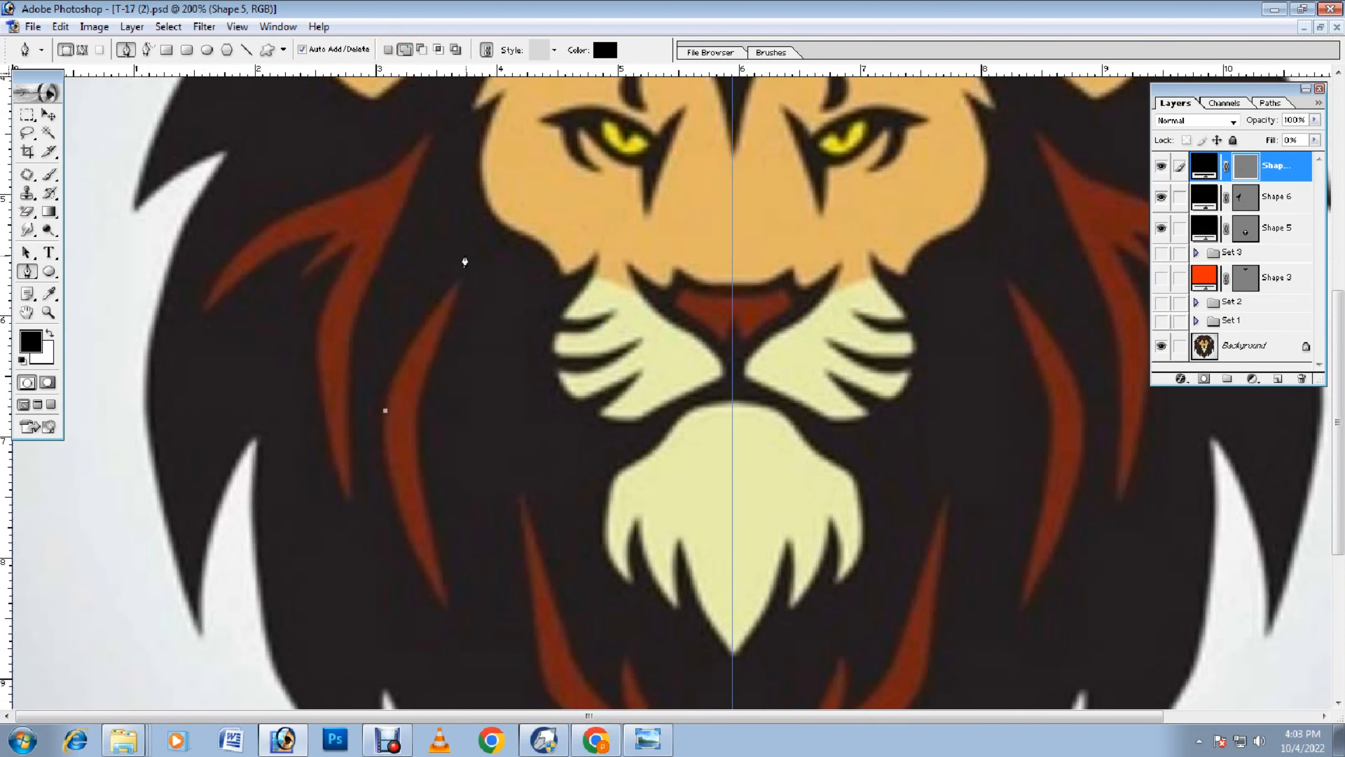
pyautogui.click(453, 286)
pyautogui.click(408, 346)
pyautogui.scroll(-5, 420, 369)
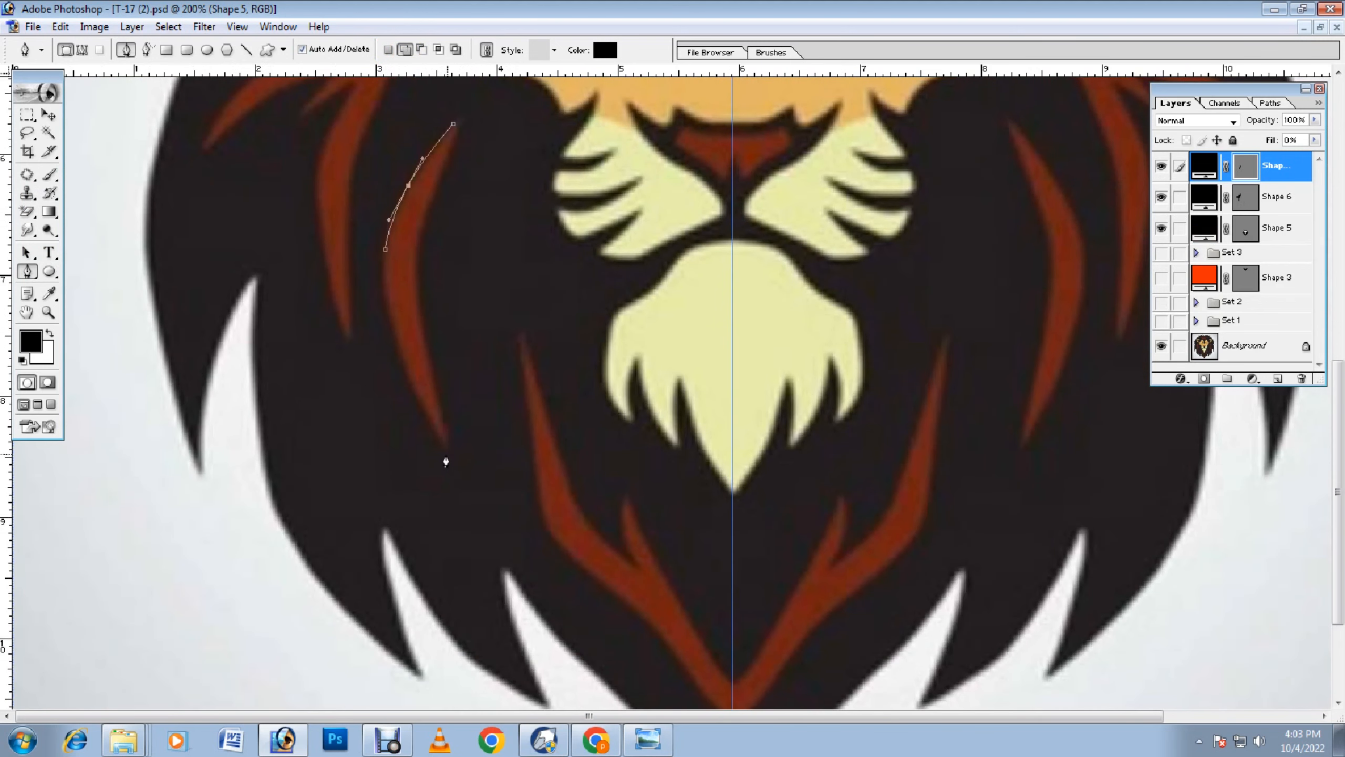
pyautogui.click(447, 456)
pyautogui.moveTo(451, 276); pyautogui.dragTo(416, 262)
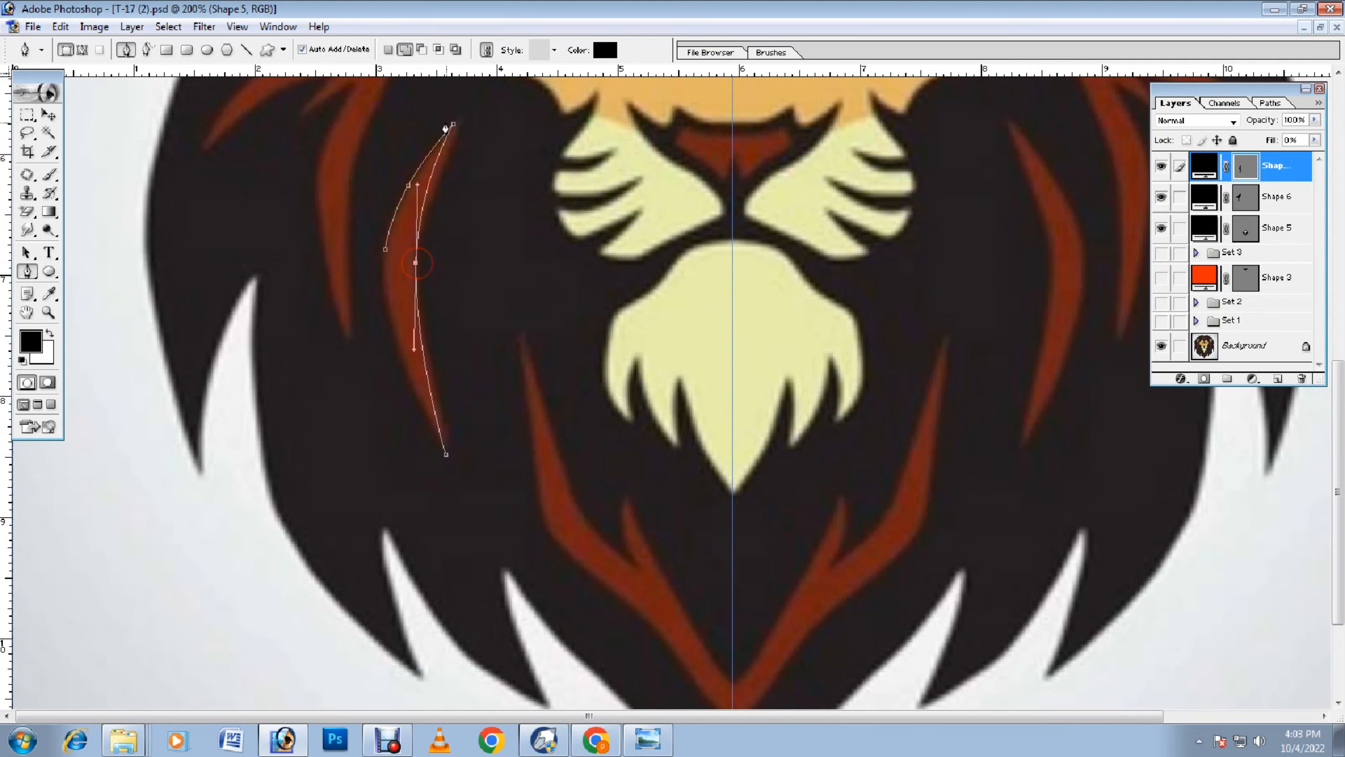
# Step: Refine the crescent streak's top and bottom tips and close its outline along the curved lower-left edge
pyautogui.moveTo(453, 124); pyautogui.dragTo(467, 113)
pyautogui.moveTo(429, 406); pyautogui.dragTo(444, 380)
pyautogui.click(448, 456)
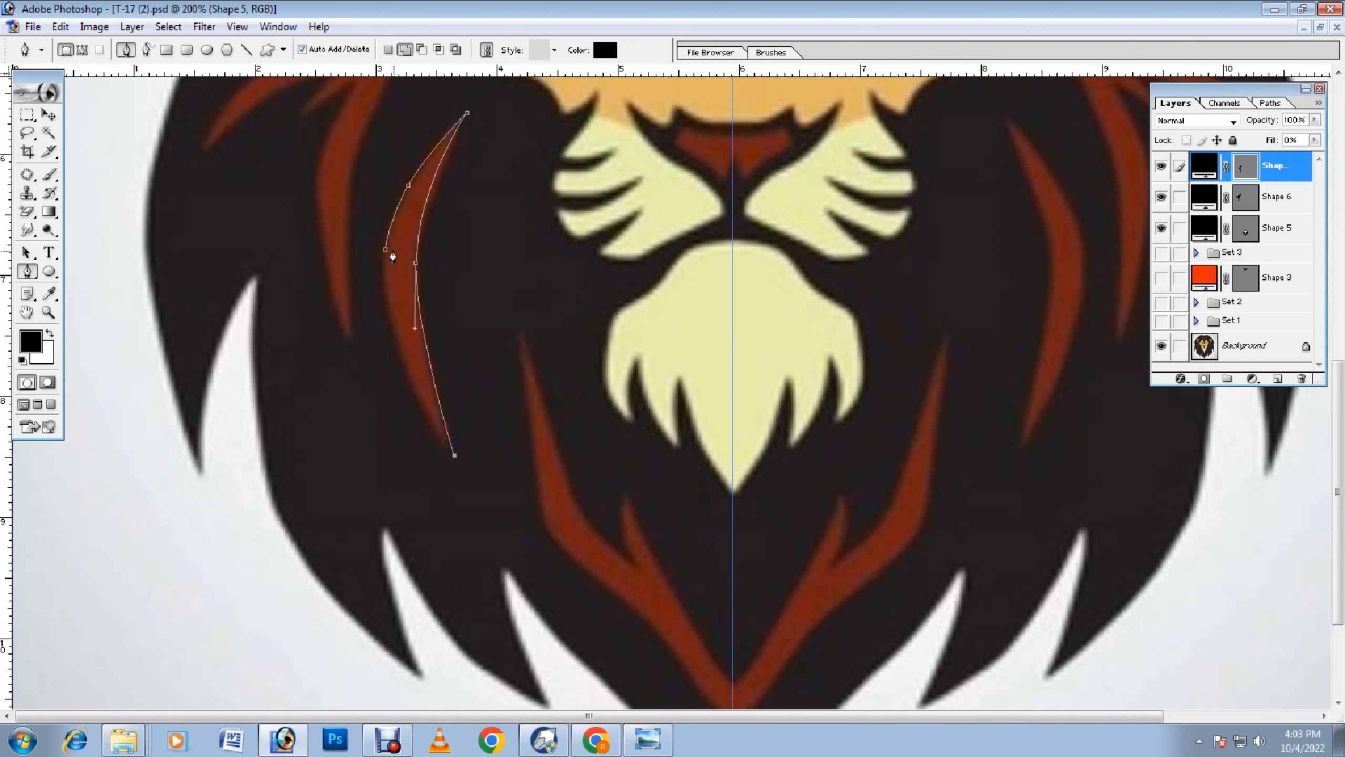
pyautogui.click(388, 255)
pyautogui.moveTo(408, 325)
pyautogui.mouseDown()
pyautogui.moveTo(417, 352)
pyautogui.moveTo(396, 336)
pyautogui.mouseUp()
# Step: Recolour the crescent streak and the forked streak shapes bright red
pyautogui.doubleClick(1205, 167)
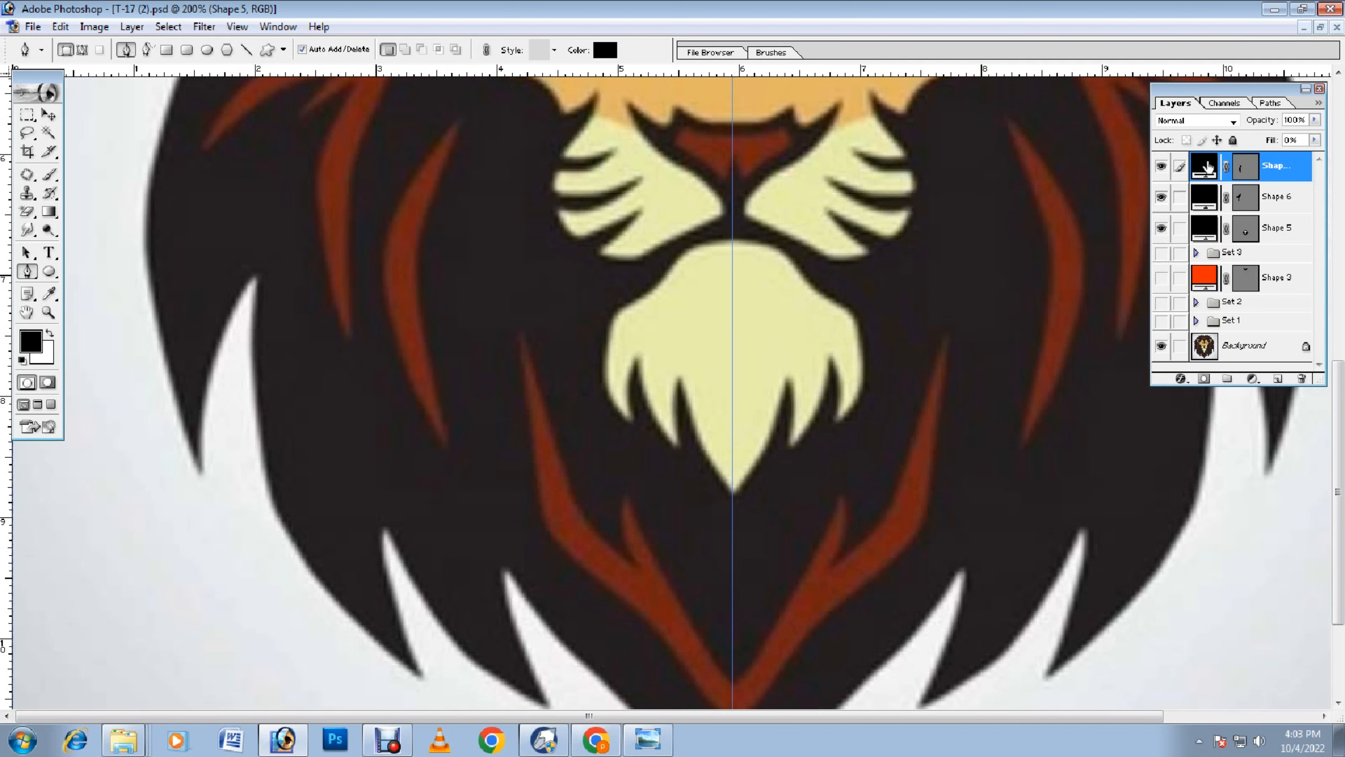
pyautogui.click(473, 414)
pyautogui.click(682, 382)
pyautogui.doubleClick(1205, 196)
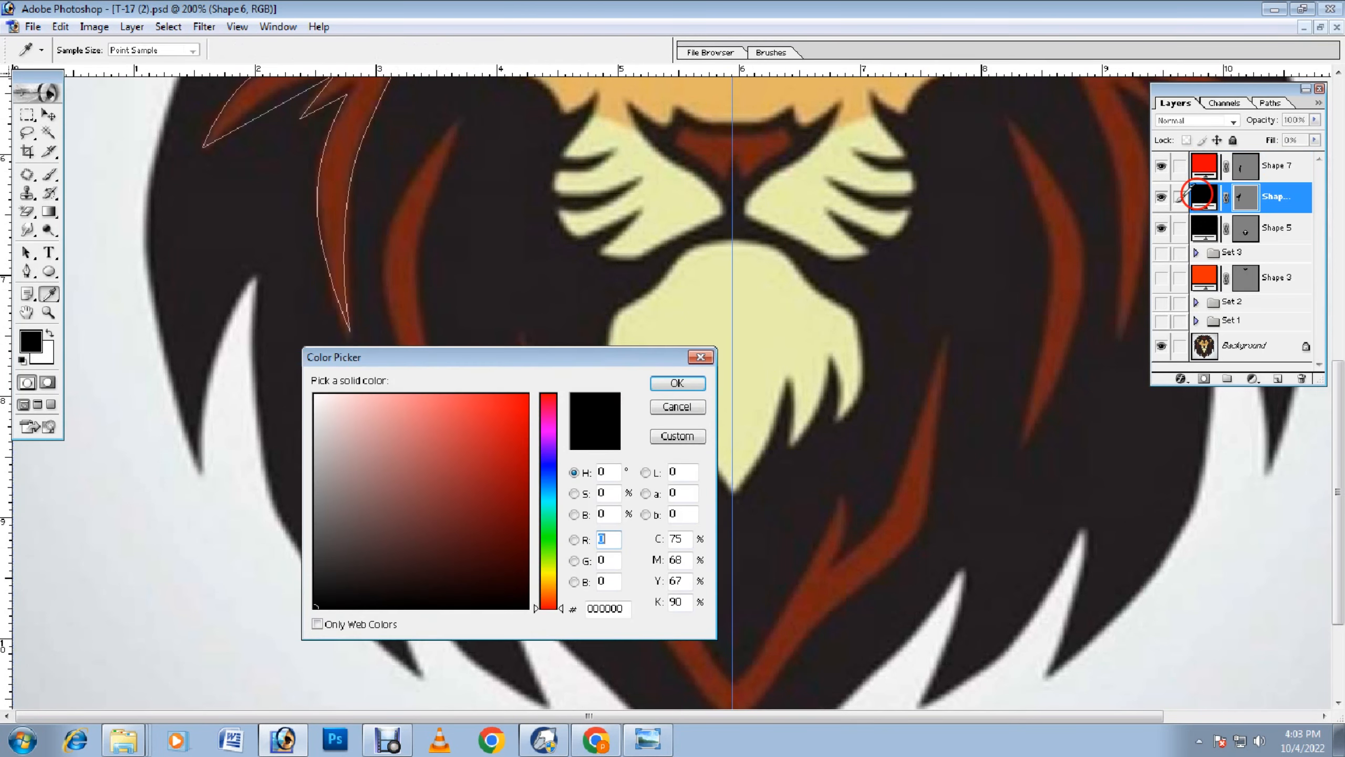
pyautogui.click(494, 447)
pyautogui.click(679, 384)
# Step: Duplicate the forked streak and flip the copy horizontally about the centre guide onto the right side of the mane
pyautogui.scroll(2, 668, 428)
pyautogui.scroll(2, 668, 428)
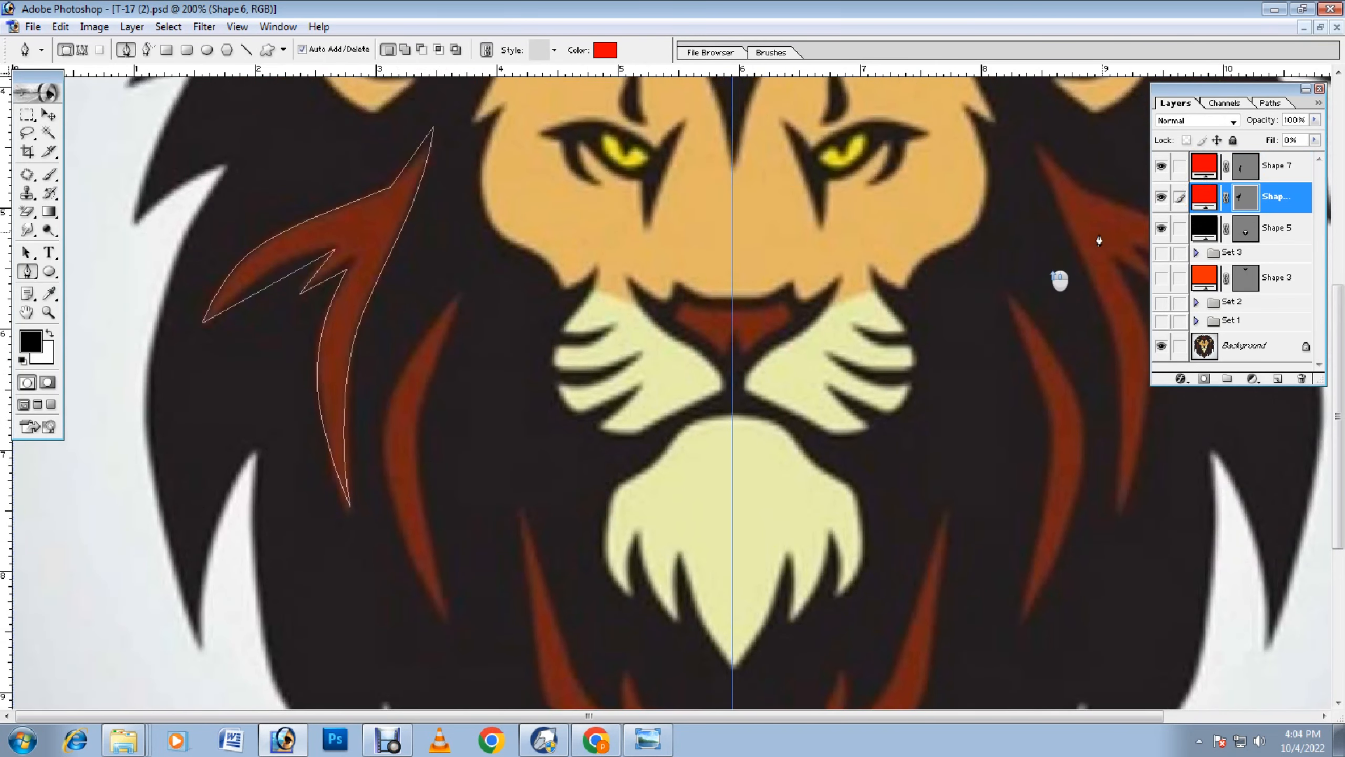
pyautogui.click(1180, 168)
pyautogui.hotkey('ctrl', 'j')
pyautogui.hotkey('ctrl', 't')
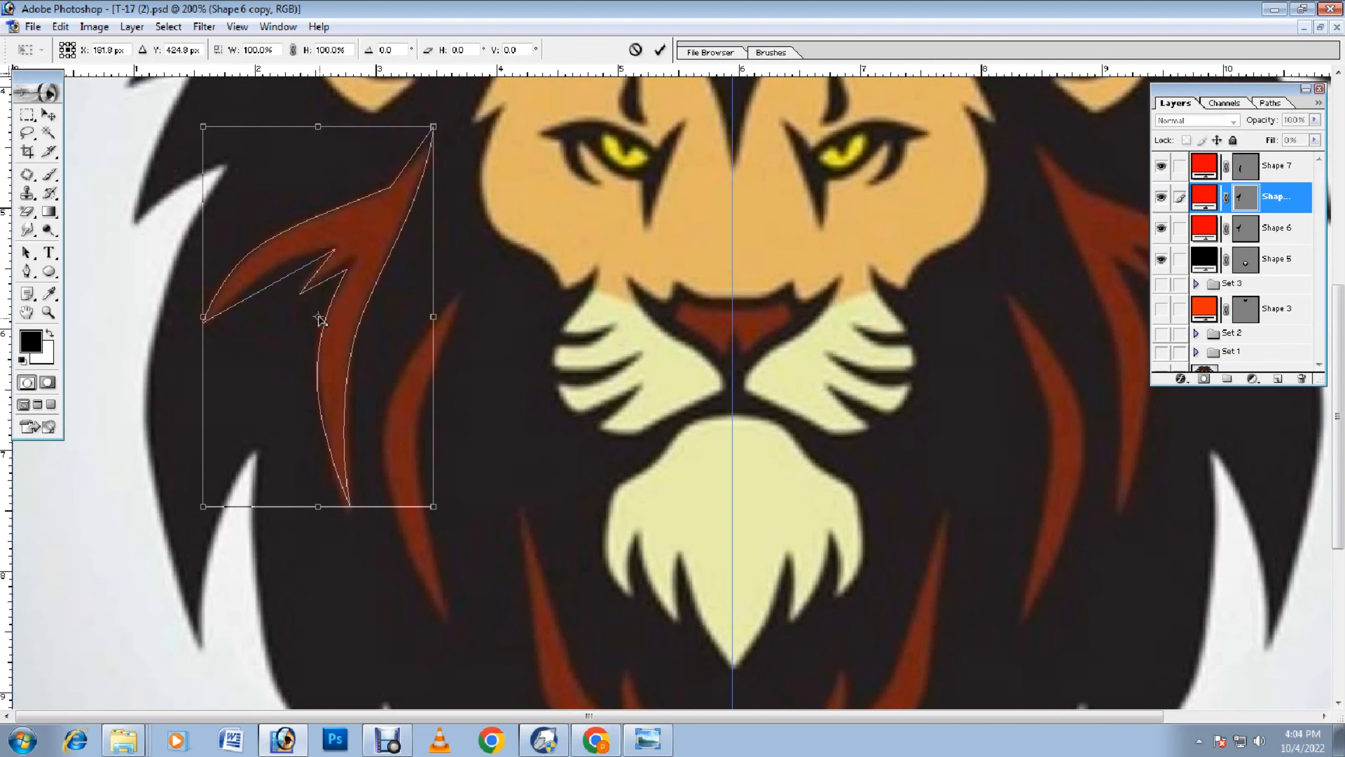
pyautogui.keyDown('alt'); pyautogui.click(732, 342); pyautogui.keyUp('alt')
pyautogui.click(731, 322)
pyautogui.moveTo(732, 320)
pyautogui.mouseDown()
pyautogui.moveTo(692, 322)
pyautogui.moveTo(732, 316)
pyautogui.mouseUp()
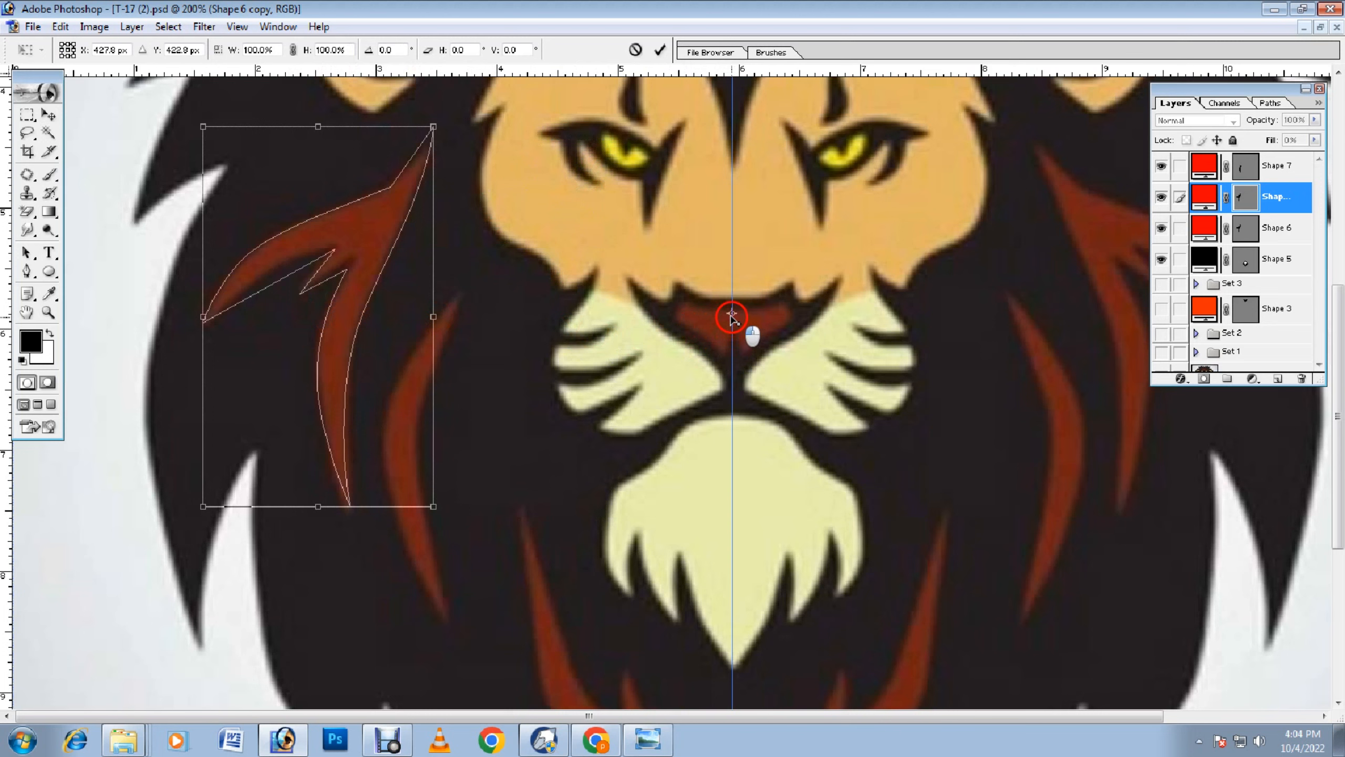
pyautogui.rightClick(377, 297)
pyautogui.click(477, 495)
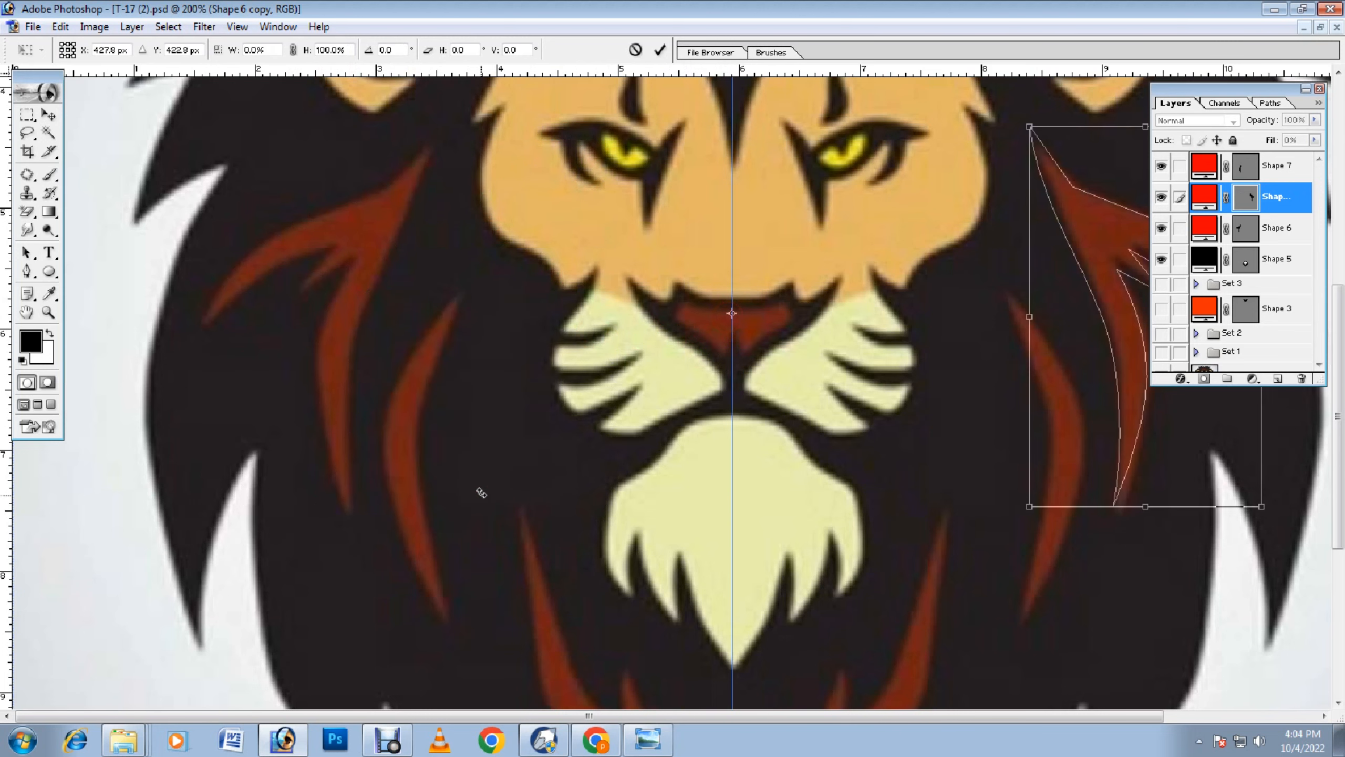
pyautogui.press('Return')
# Step: Duplicate the crescent streak and flip the copy horizontally about the centre guide onto the right side of the mane
pyautogui.click(415, 422)
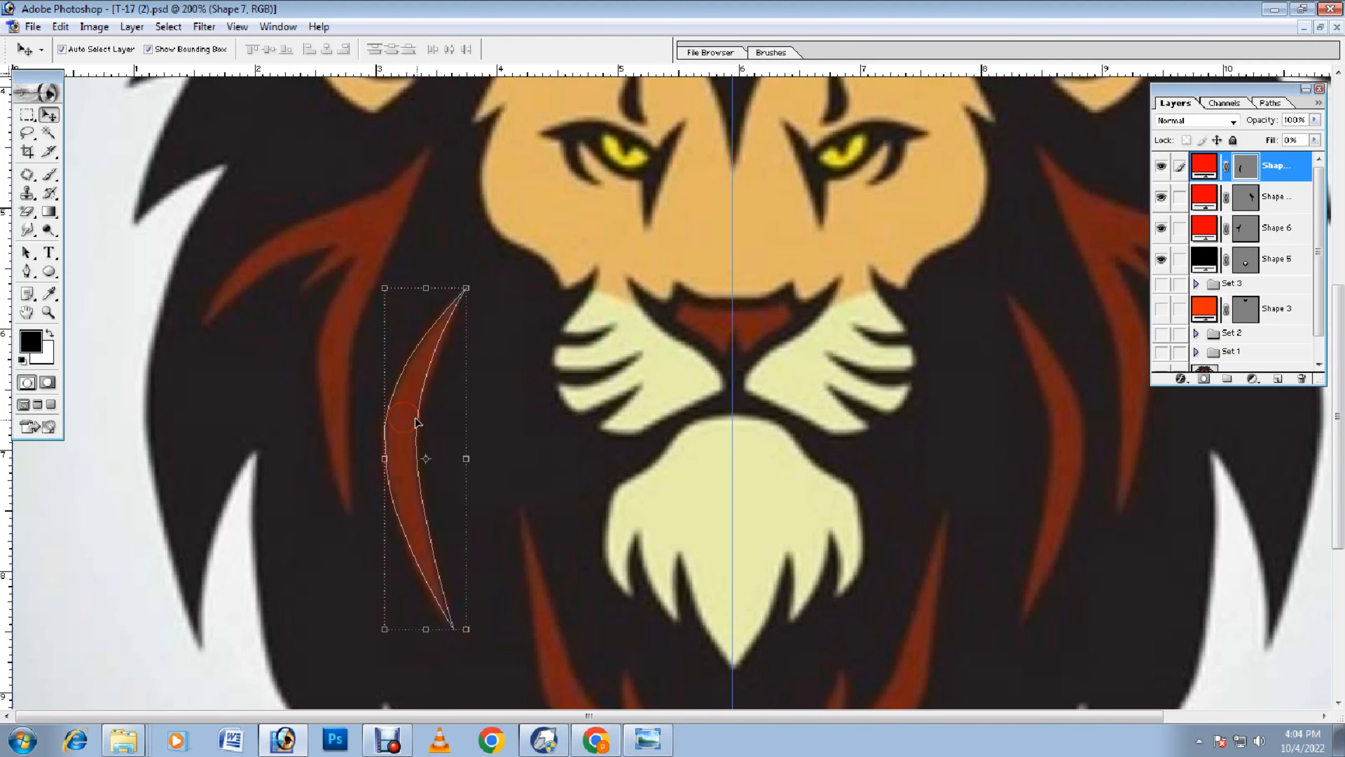
pyautogui.scroll(-3, 416, 422)
pyautogui.click(467, 344)
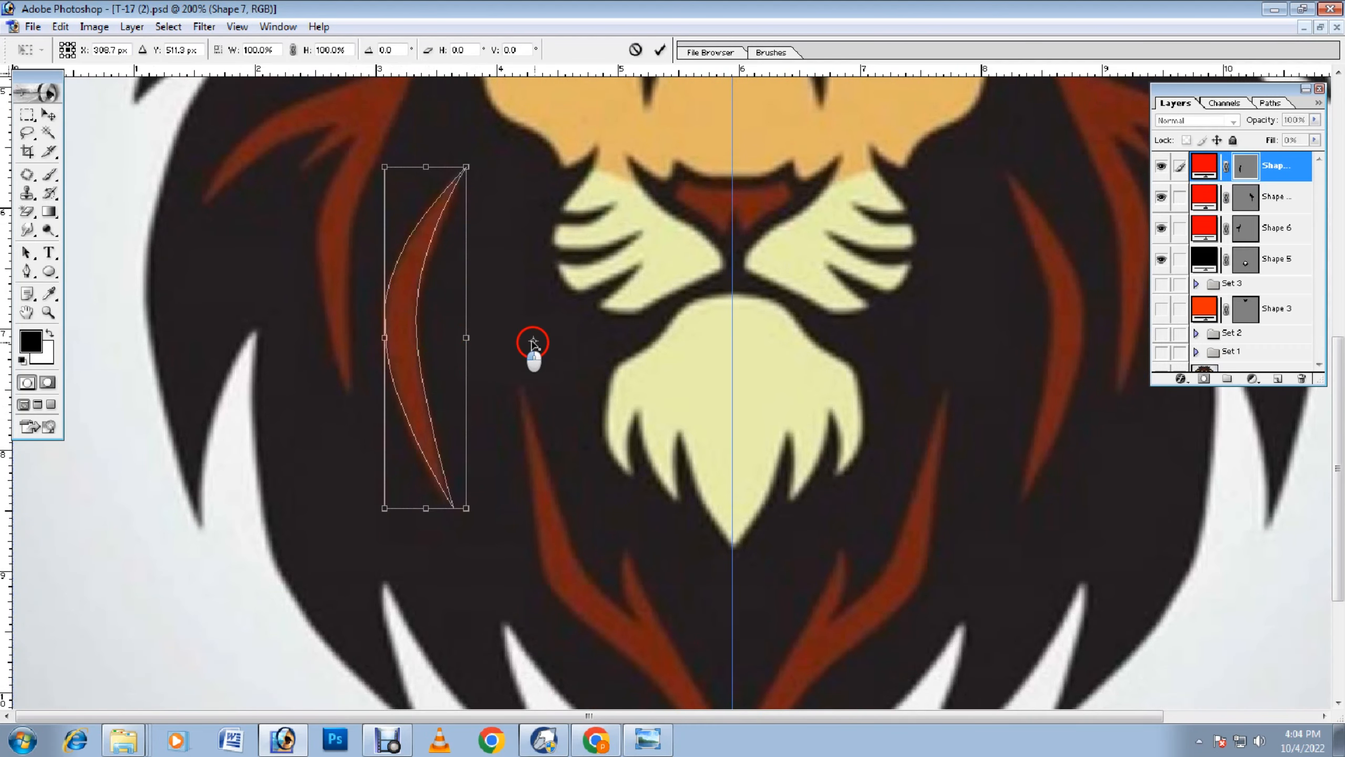
pyautogui.press('Return')
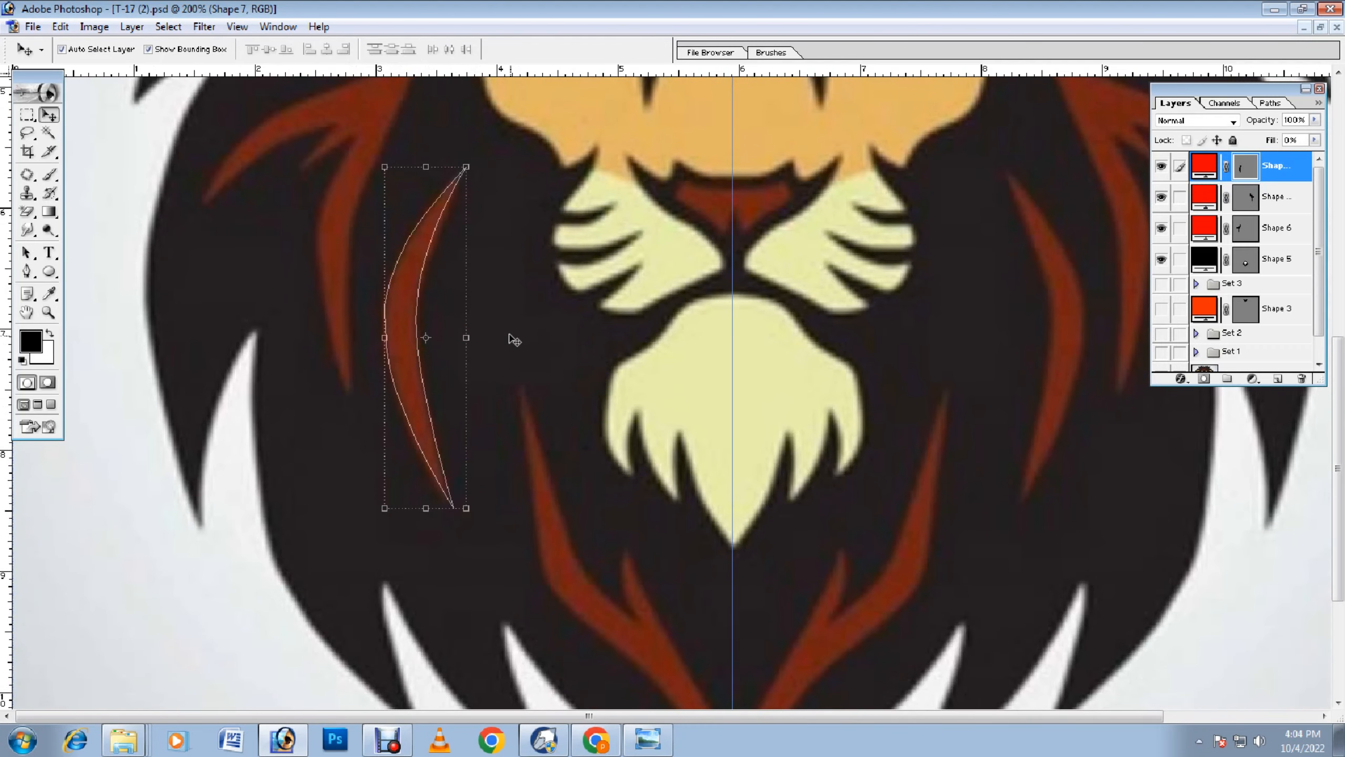
pyautogui.hotkey('ctrl', 'j')
pyautogui.click(466, 337)
pyautogui.moveTo(427, 338); pyautogui.dragTo(732, 365)
pyautogui.rightClick(434, 339)
pyautogui.click(530, 531)
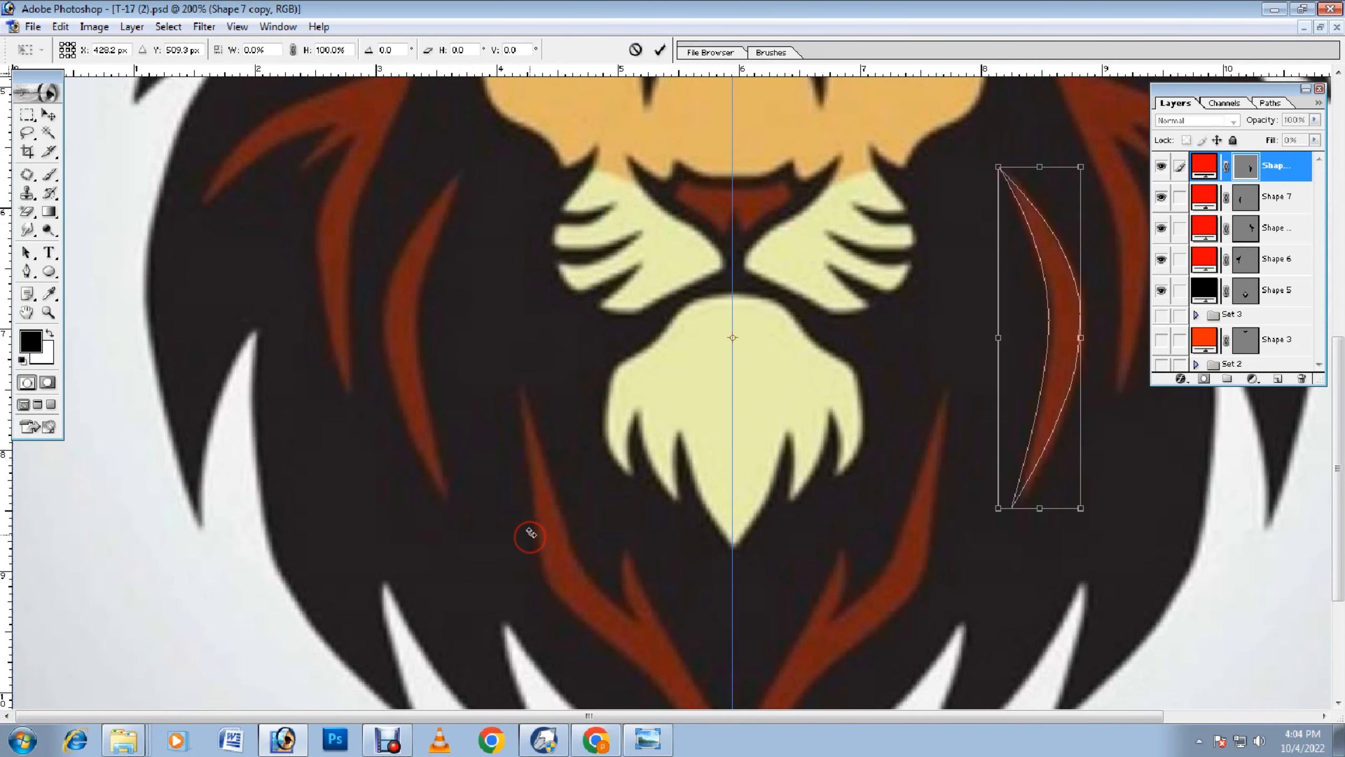
pyautogui.press('Return')
# Step: Start a new shape directly above the Background layer, tracing the left cream muzzle pad's upper edge, inner corner and lower edge
pyautogui.scroll(3, 693, 371)
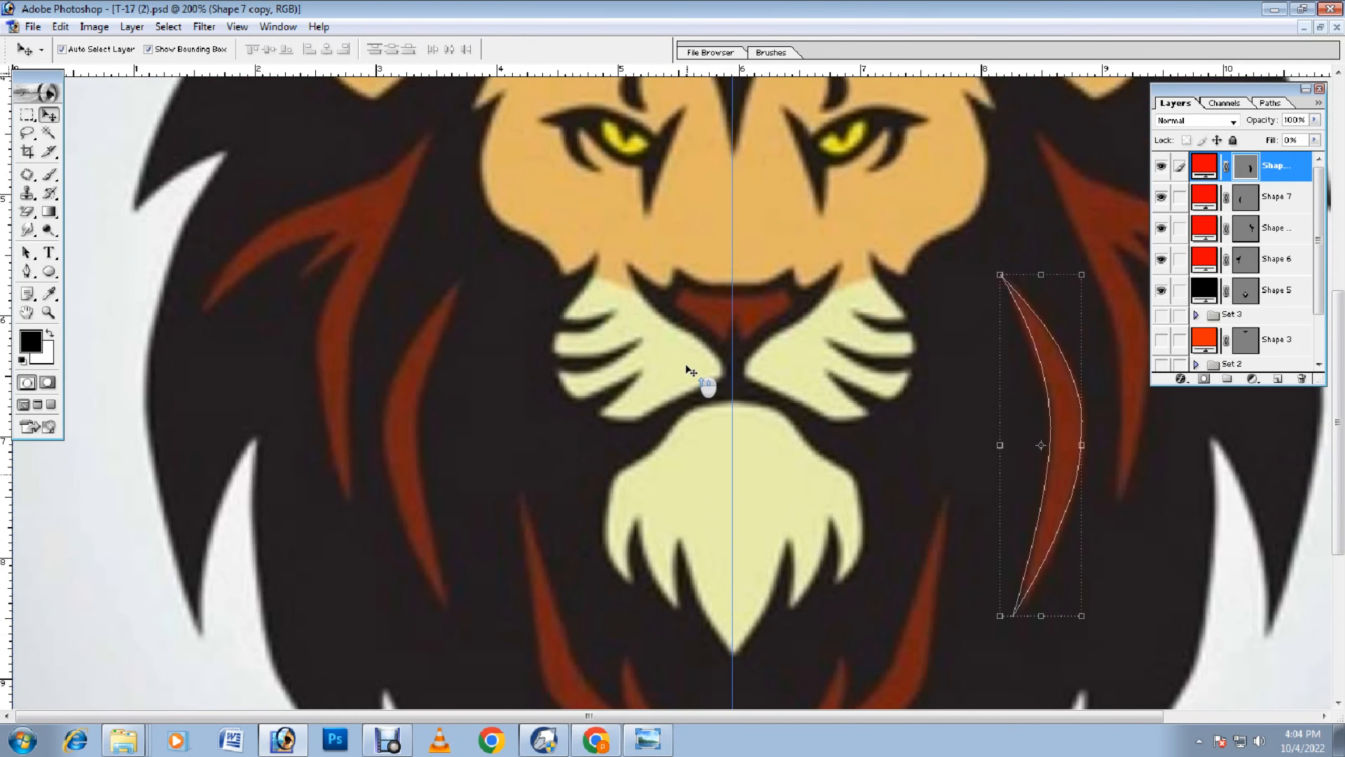
pyautogui.click(674, 362)
pyautogui.scroll(1, 674, 362)
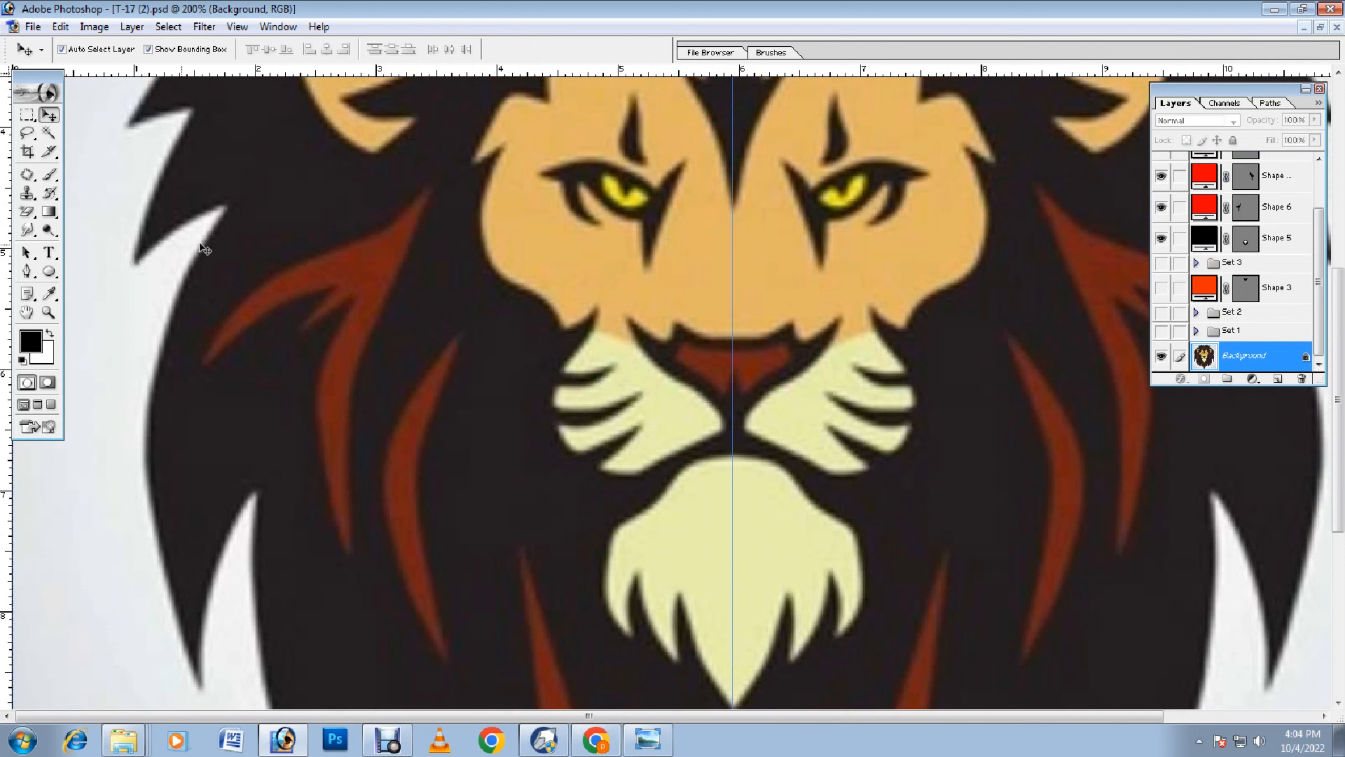
pyautogui.click(27, 271)
pyautogui.click(592, 331)
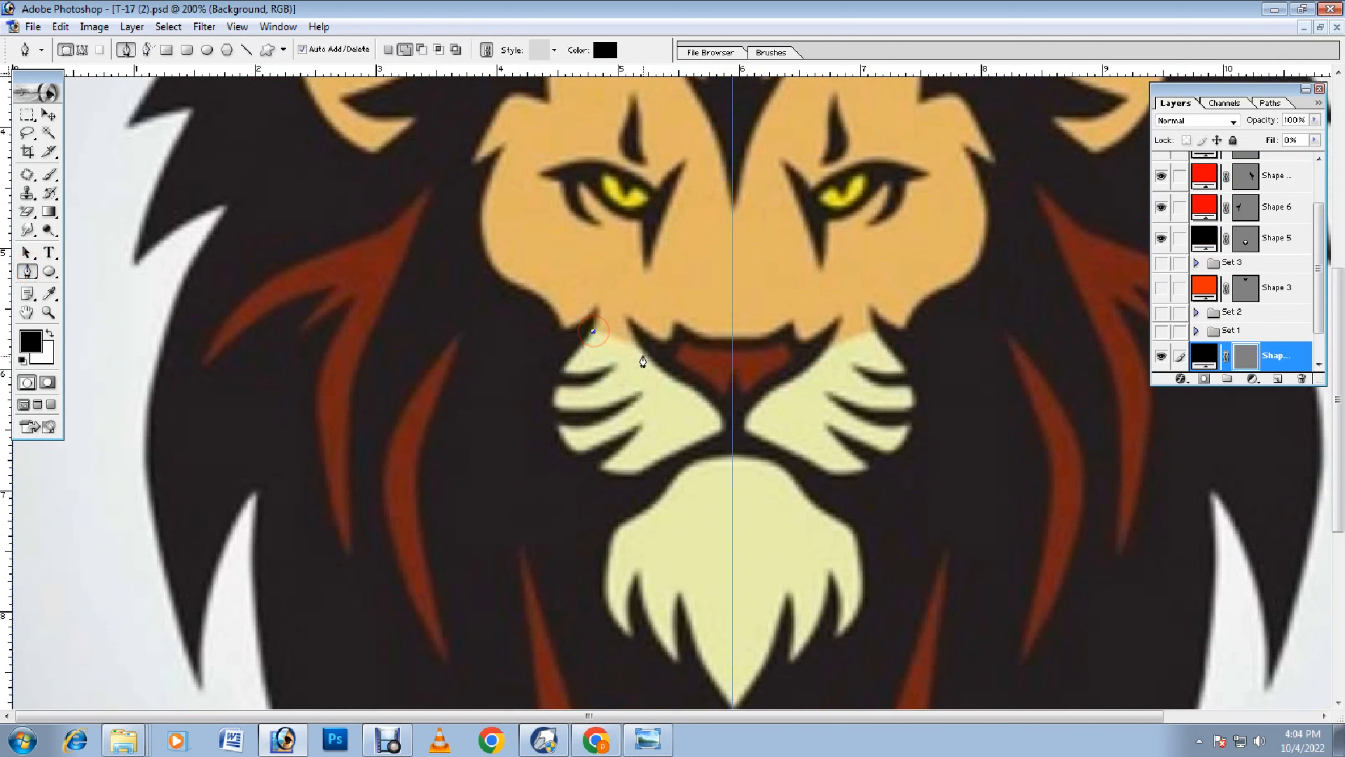
pyautogui.click(645, 355)
pyautogui.moveTo(732, 427); pyautogui.dragTo(699, 390)
pyautogui.click(634, 480)
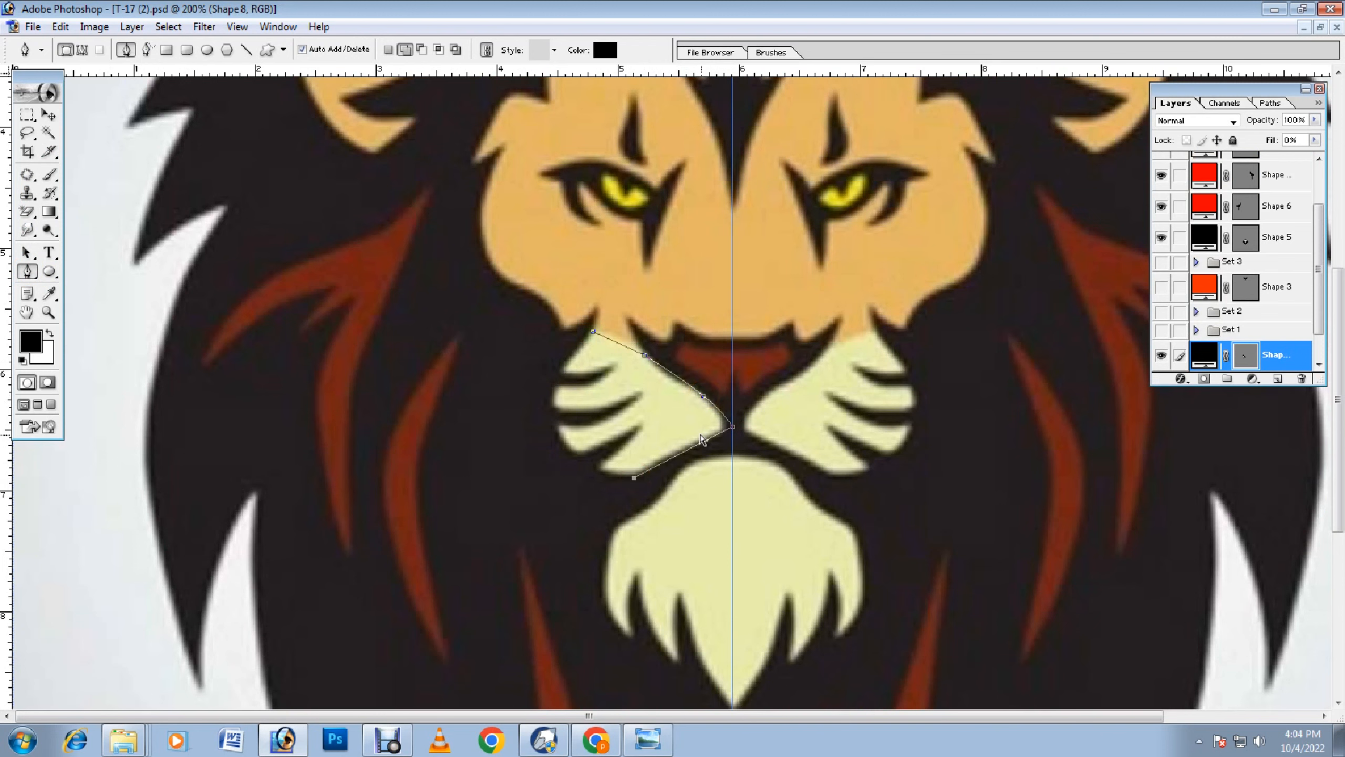
# Step: Curve the left muzzle pad's outline around its inner corner and along its lower edge
pyautogui.hotkey('ctrl', '=')
pyautogui.hotkey('ctrl', '=')
pyautogui.hotkey('ctrl', '=')
pyautogui.moveTo(794, 466); pyautogui.dragTo(838, 441)
pyautogui.click(802, 503)
pyautogui.click(710, 539)
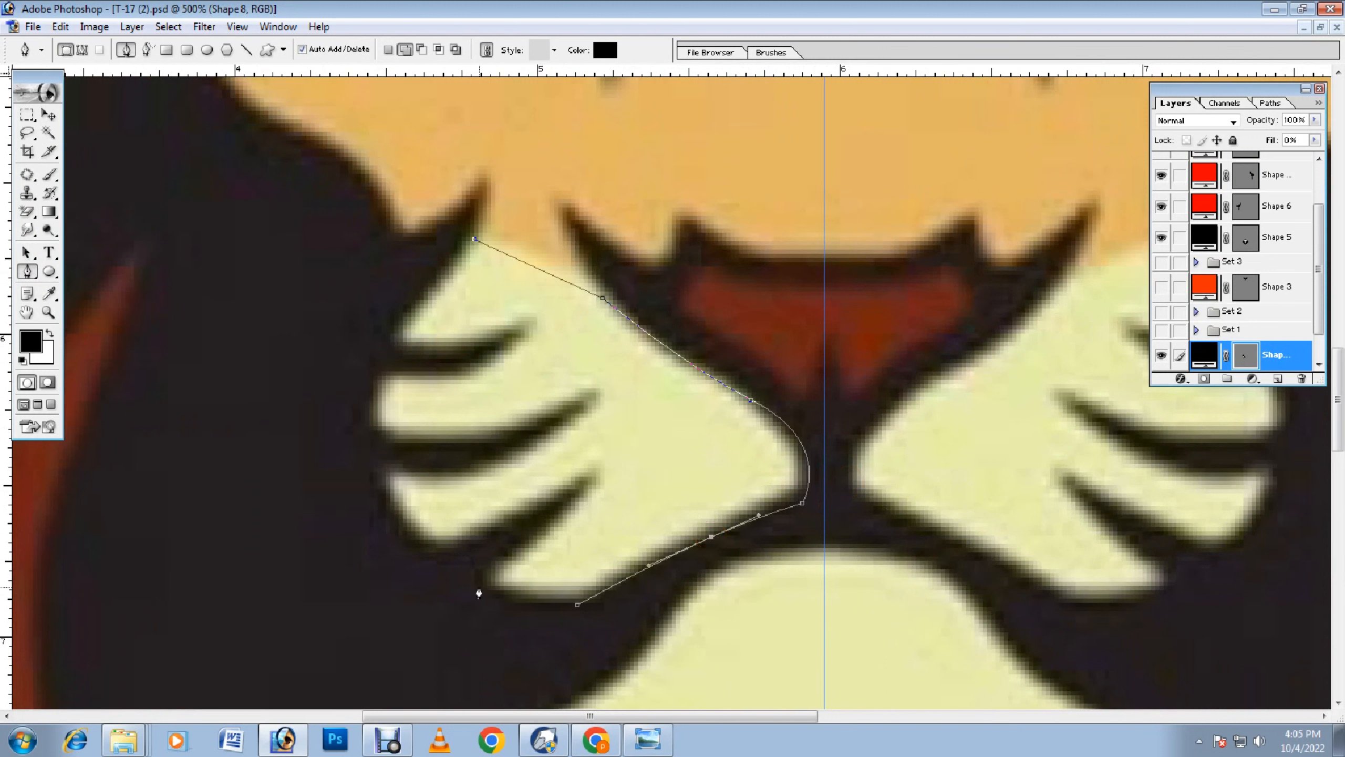
# Step: Continue the left muzzle pad's outline around the rounded lower tip, the lowest whisker notch and the lobe above it
pyautogui.moveTo(479, 579); pyautogui.dragTo(504, 588)
pyautogui.click(591, 481)
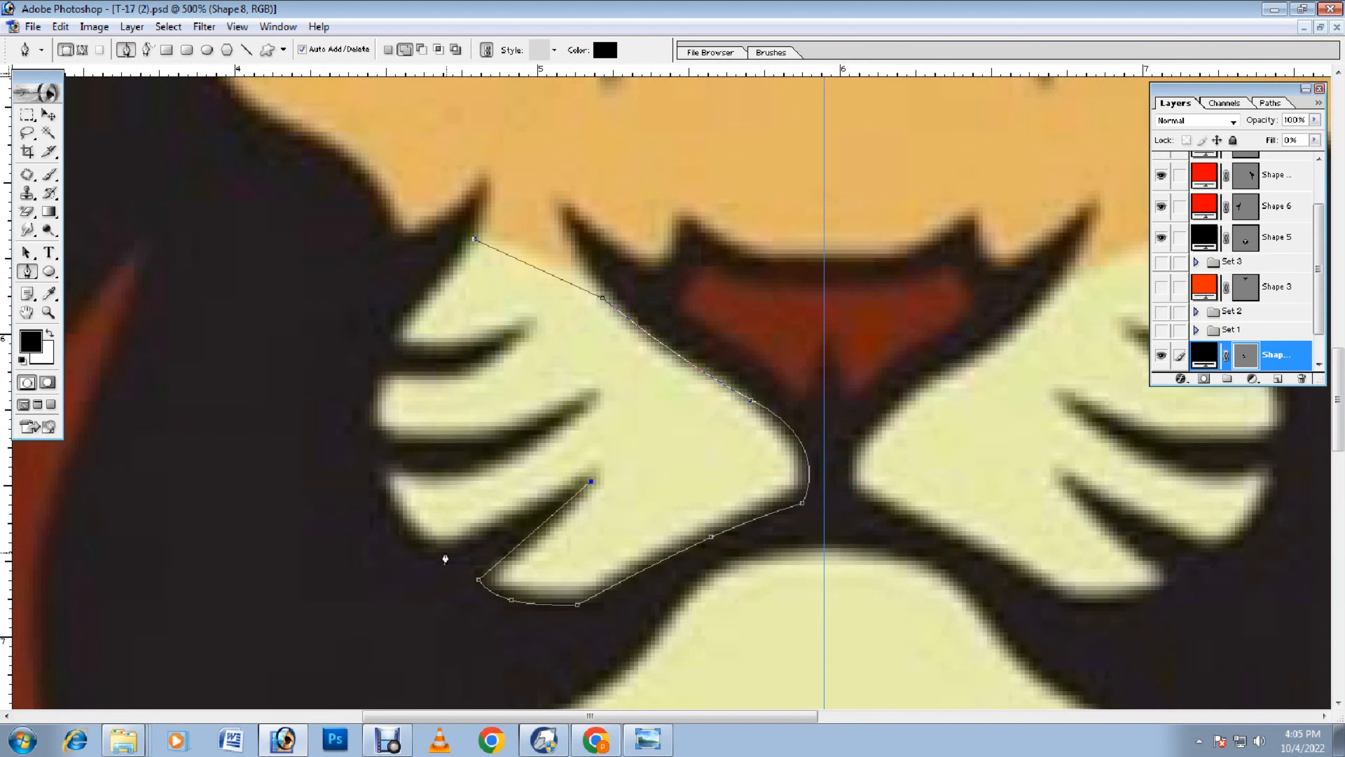
pyautogui.click(445, 552)
pyautogui.moveTo(519, 517); pyautogui.dragTo(516, 522)
pyautogui.click(378, 468)
pyautogui.moveTo(412, 513); pyautogui.dragTo(401, 529)
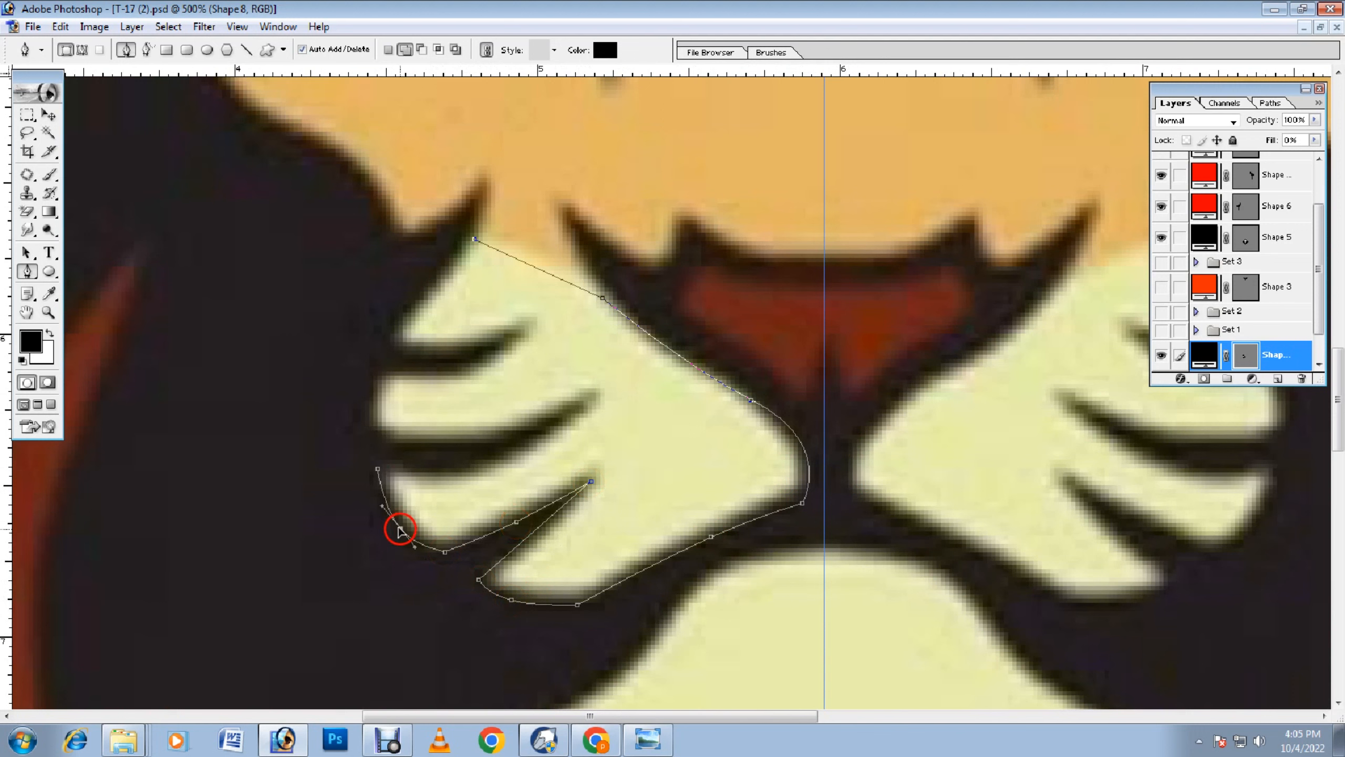
# Step: Trace the left muzzle pad's middle whisker notch and the rounded outer edge of the lobe above it
pyautogui.click(596, 401)
pyautogui.moveTo(510, 428)
pyautogui.mouseDown()
pyautogui.moveTo(510, 461)
pyautogui.moveTo(488, 430)
pyautogui.moveTo(489, 445)
pyautogui.mouseUp()
pyautogui.click(381, 438)
pyautogui.click(487, 418)
pyautogui.click(382, 376)
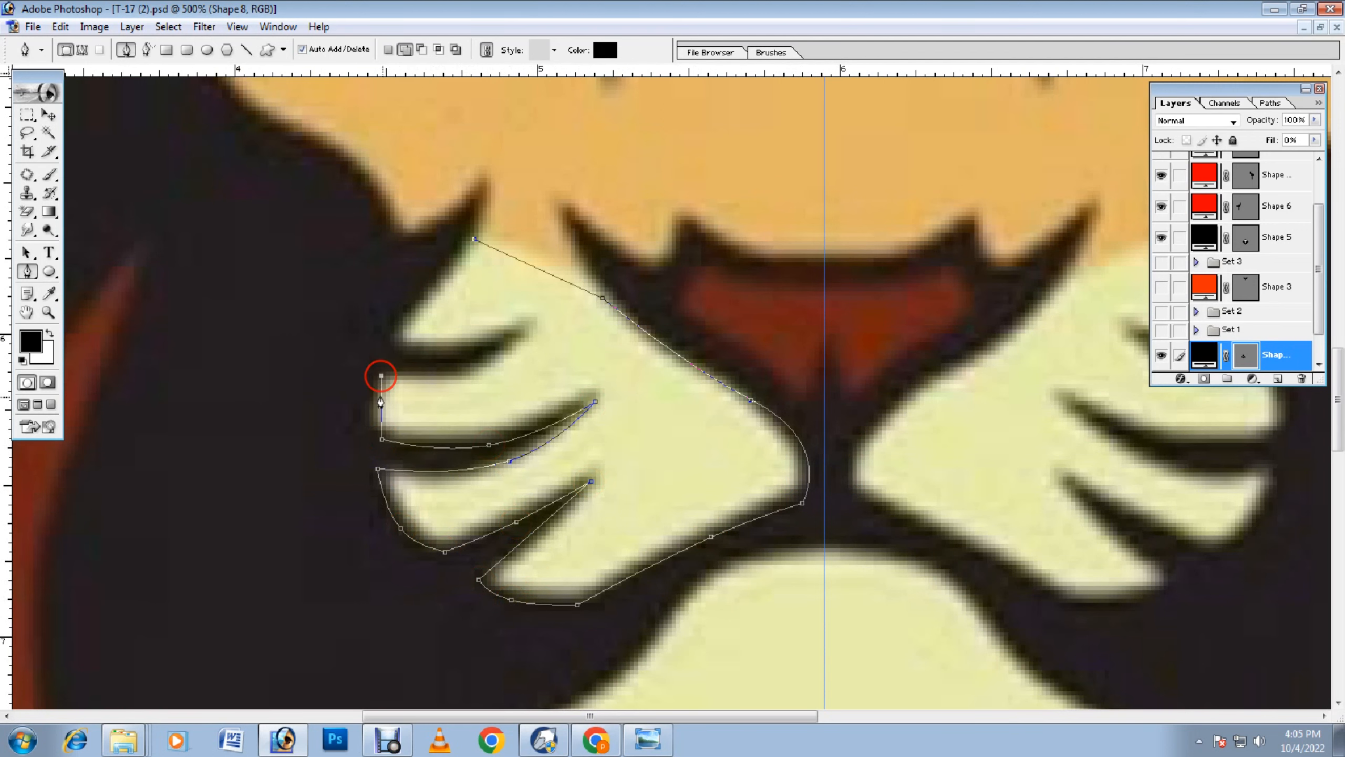
pyautogui.moveTo(381, 410); pyautogui.dragTo(369, 411)
# Step: Trace the uppermost whisker notch and close the left muzzle pad's outline at its starting point
pyautogui.click(526, 329)
pyautogui.moveTo(473, 347)
pyautogui.mouseDown()
pyautogui.moveTo(473, 368)
pyautogui.moveTo(474, 336)
pyautogui.moveTo(466, 350)
pyautogui.mouseUp()
pyautogui.click(392, 345)
pyautogui.click(473, 243)
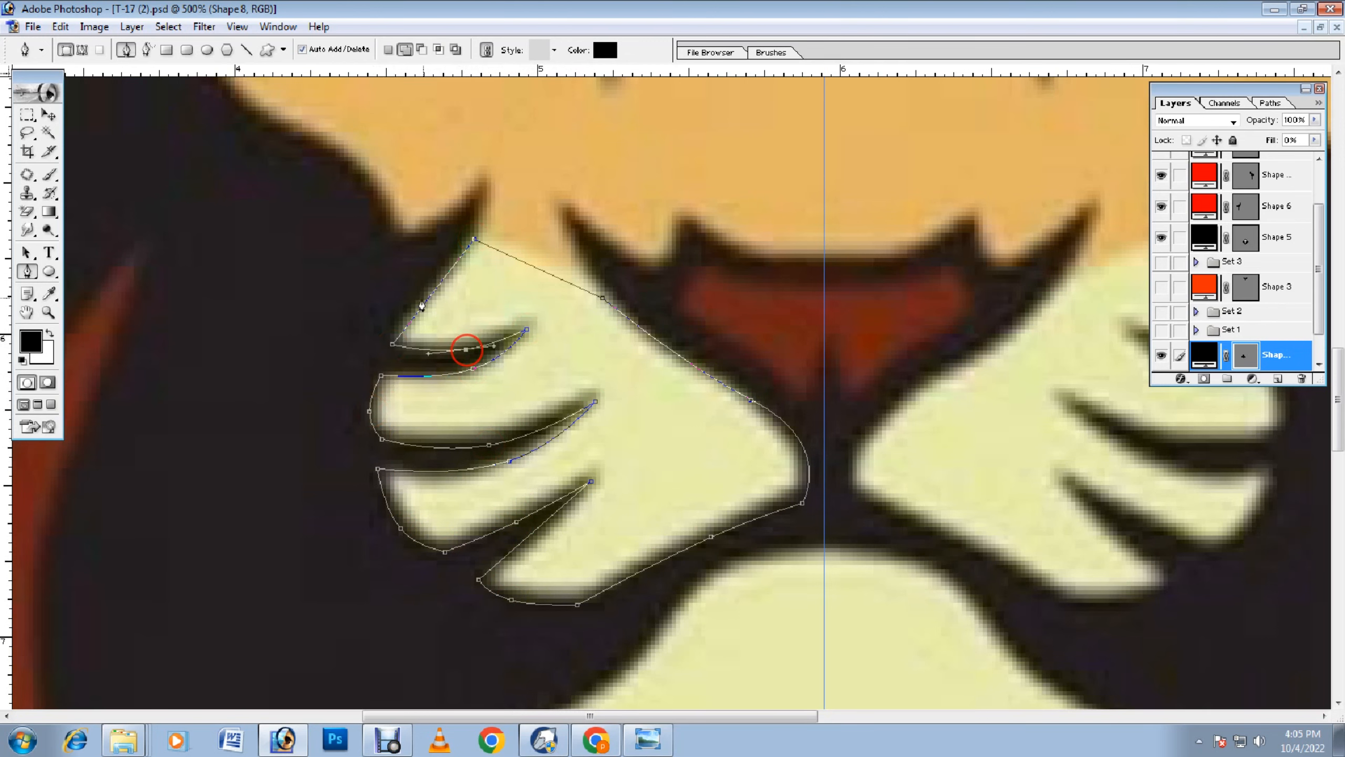
pyautogui.click(424, 293)
pyautogui.hotkey('ctrl', '-')
pyautogui.hotkey('ctrl', '-')
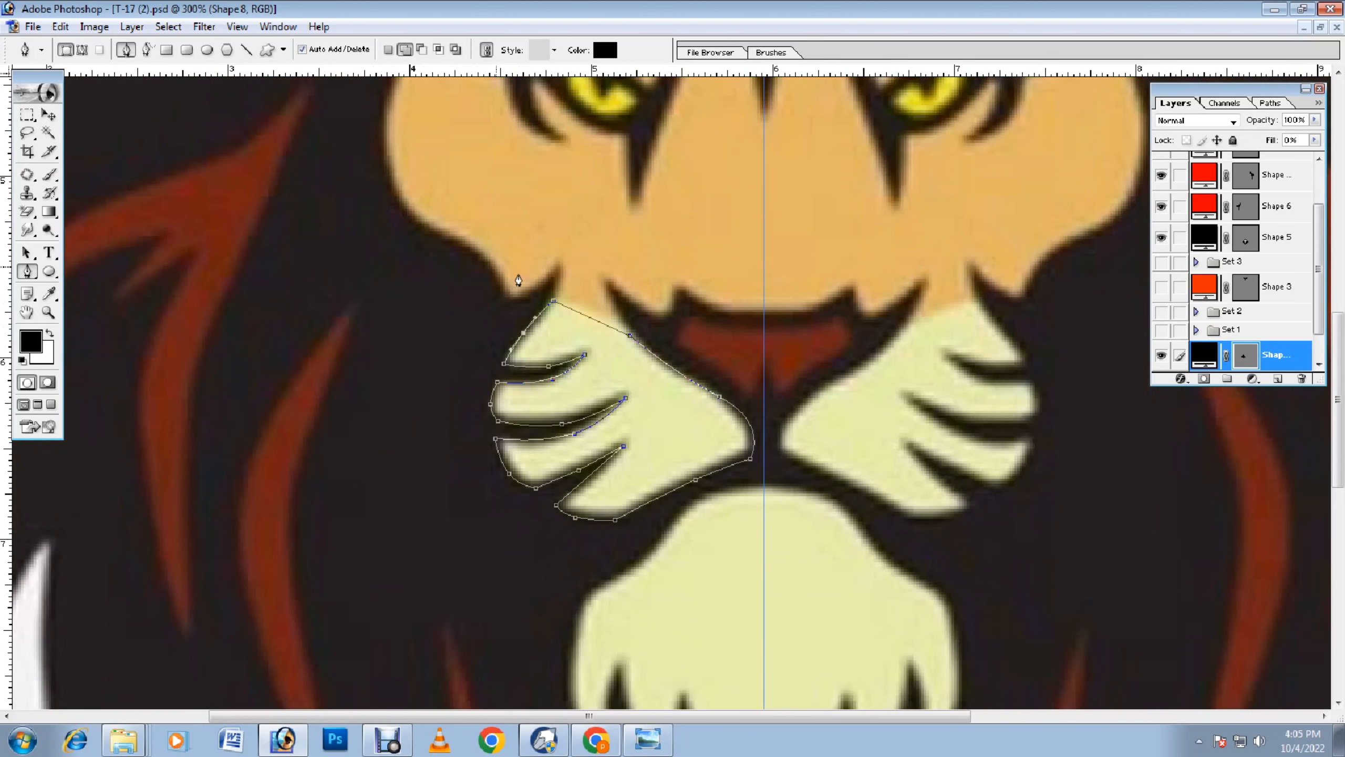
pyautogui.click(51, 118)
pyautogui.hotkey('ctrl', 'j')
pyautogui.click(713, 422)
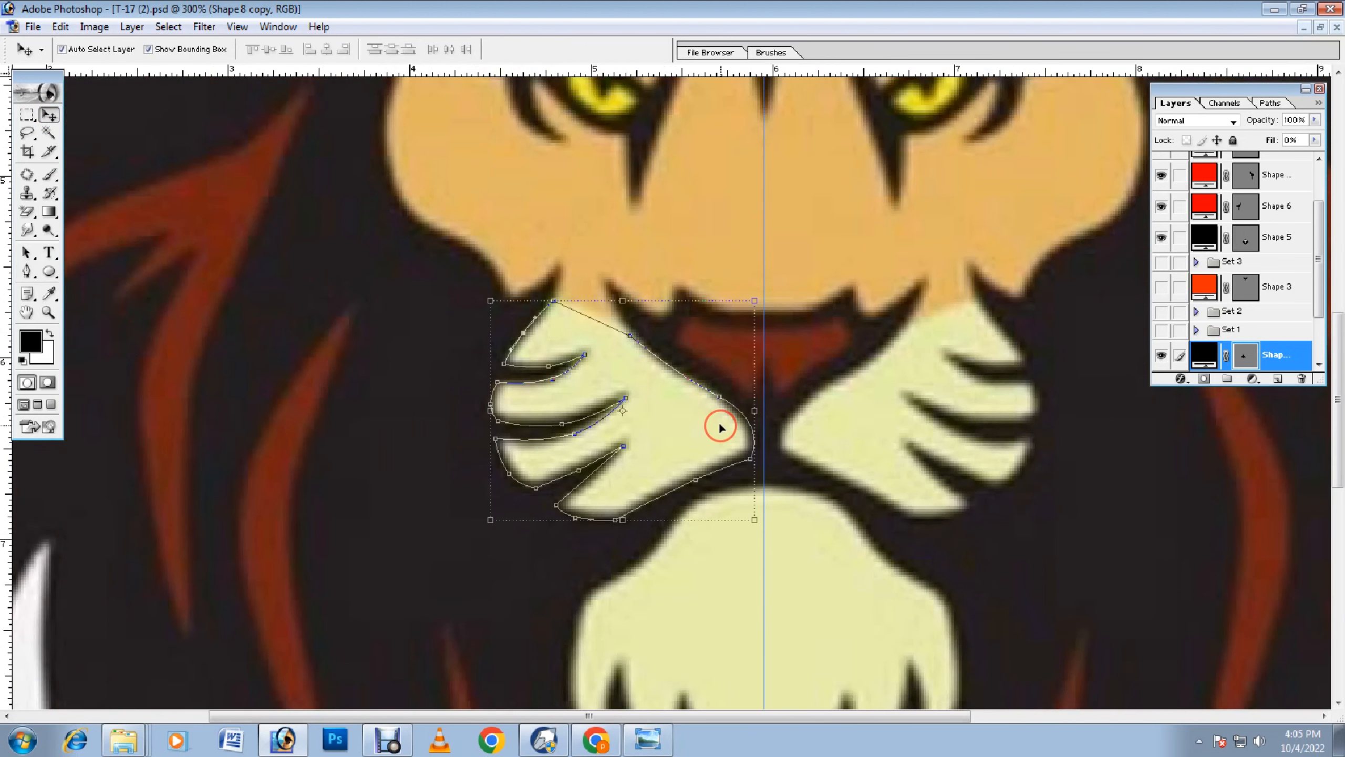
pyautogui.scroll(-1, 713, 421)
pyautogui.moveTo(1319, 276); pyautogui.dragTo(1318, 331)
pyautogui.hotkey('ctrl', 'alt', 'z')
pyautogui.hotkey('ctrl', 'alt', 'z')
# Step: Duplicate the left muzzle pad shape and flip the copy horizontally about the centre guide onto the right pad
pyautogui.hotkey('ctrl', 'j')
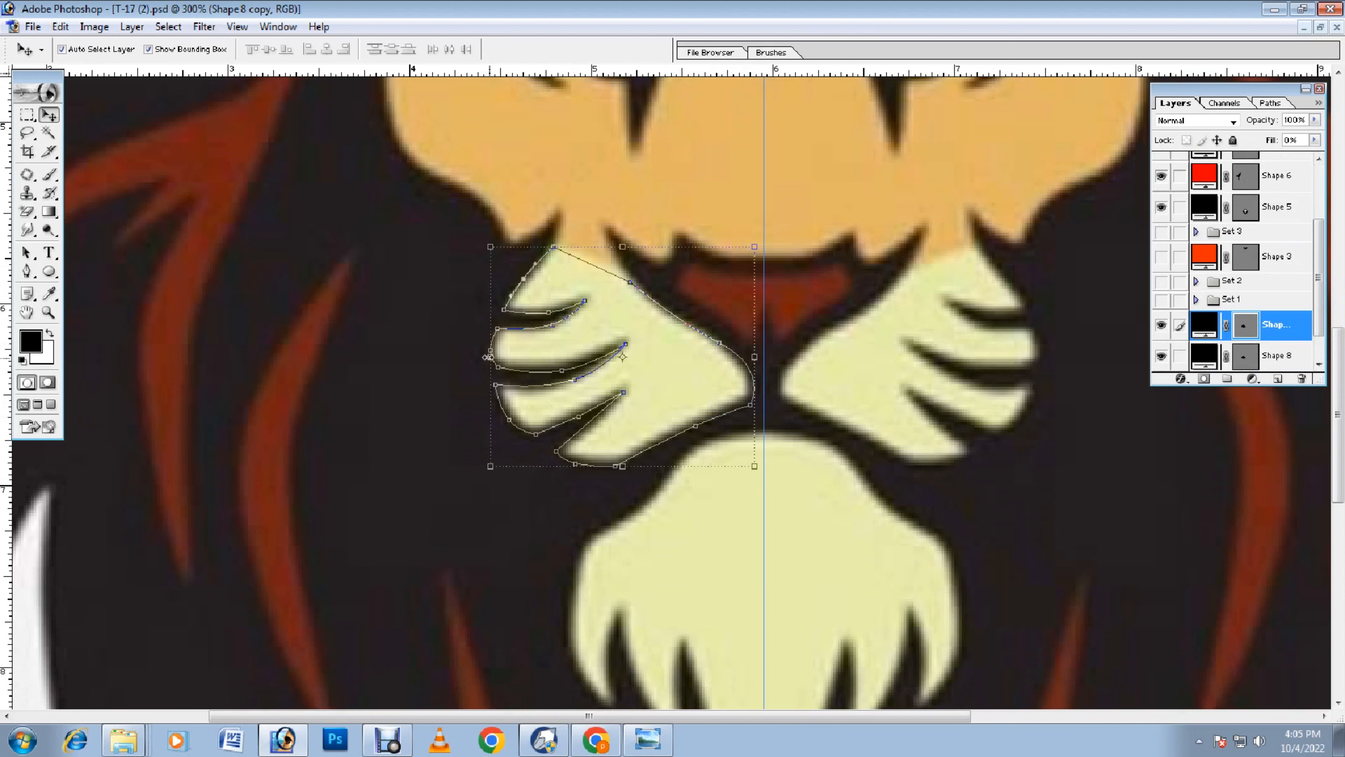
pyautogui.hotkey('ctrl', 't')
pyautogui.click(755, 358)
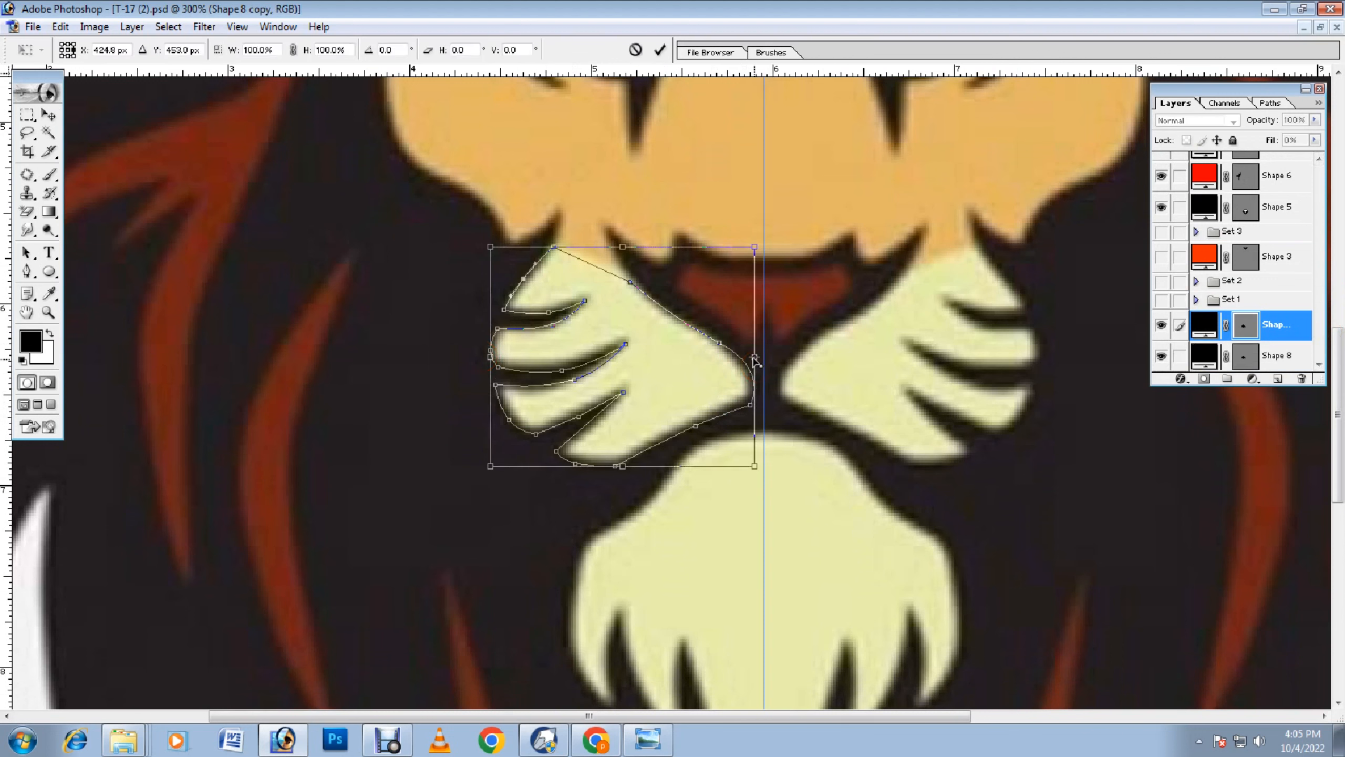
pyautogui.click(763, 361)
pyautogui.rightClick(765, 360)
pyautogui.click(766, 553)
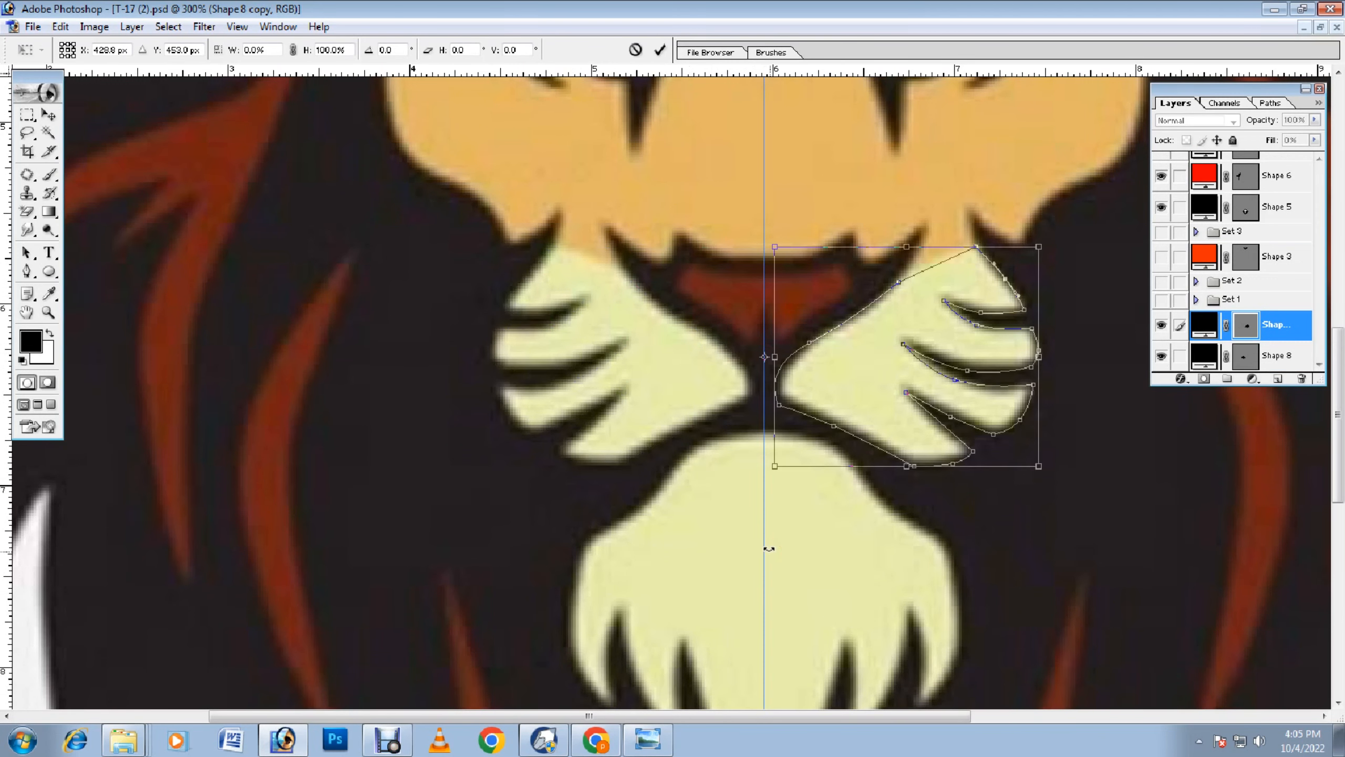
pyautogui.press('Return')
# Step: Start a new shape directly above the Background layer, tracing the left ear's curved top and outer edge
pyautogui.click(1004, 510)
pyautogui.scroll(5, 775, 435)
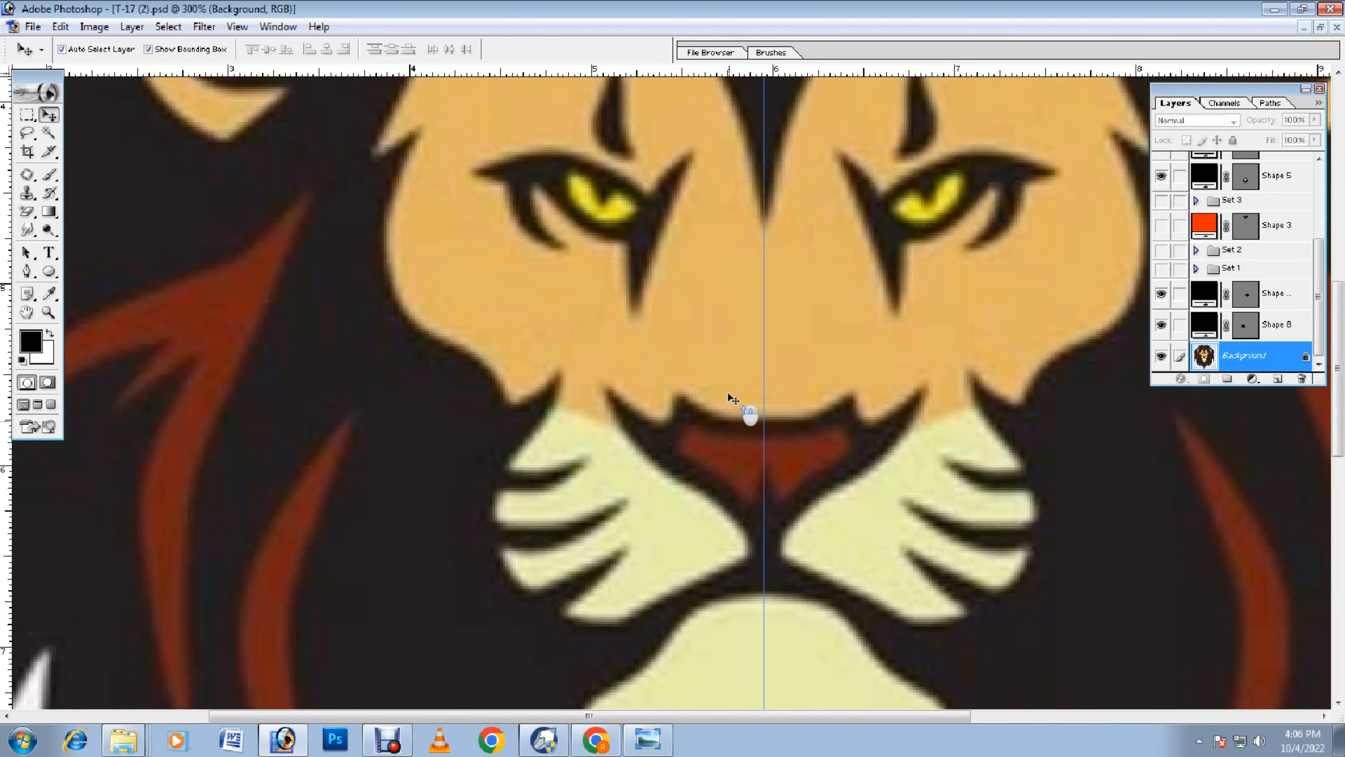
pyautogui.scroll(4, 714, 392)
pyautogui.hotkey('ctrl', '-')
pyautogui.scroll(5, 667, 394)
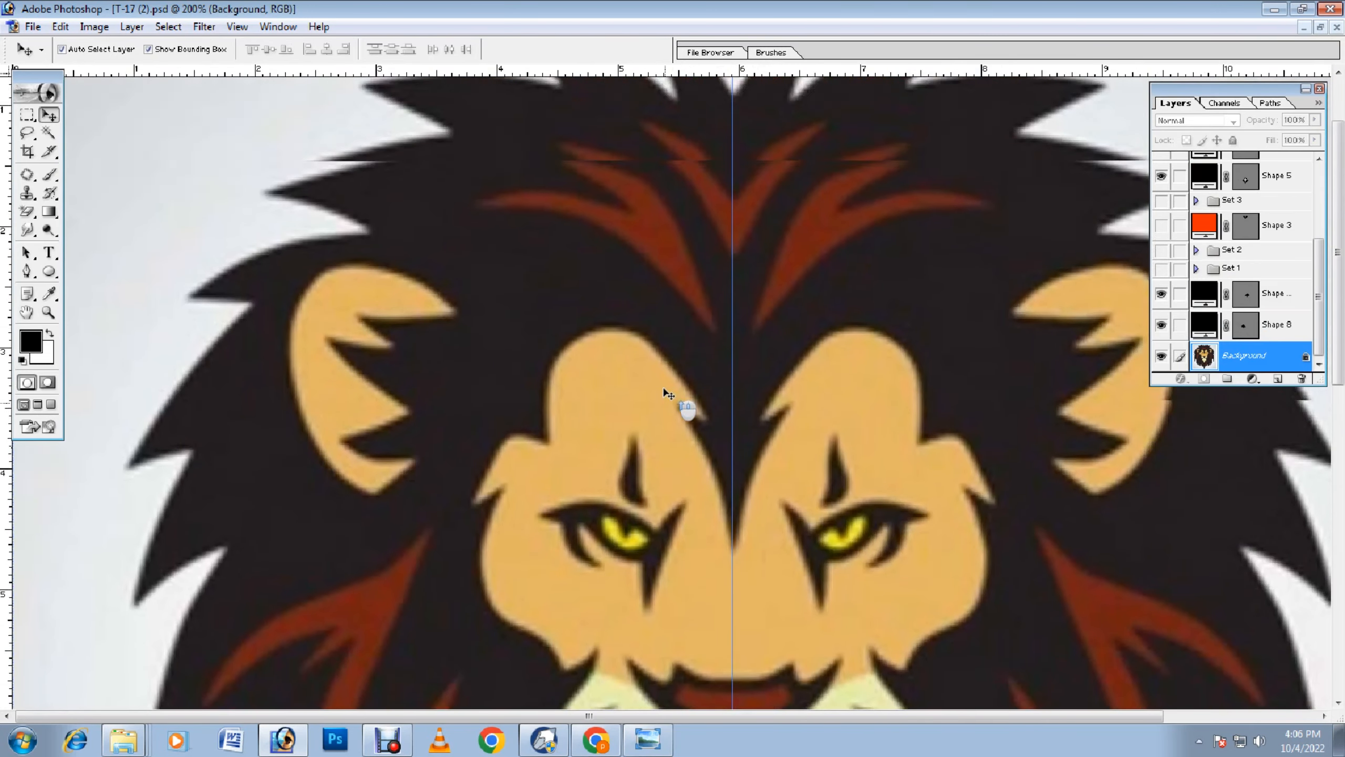
pyautogui.click(458, 366)
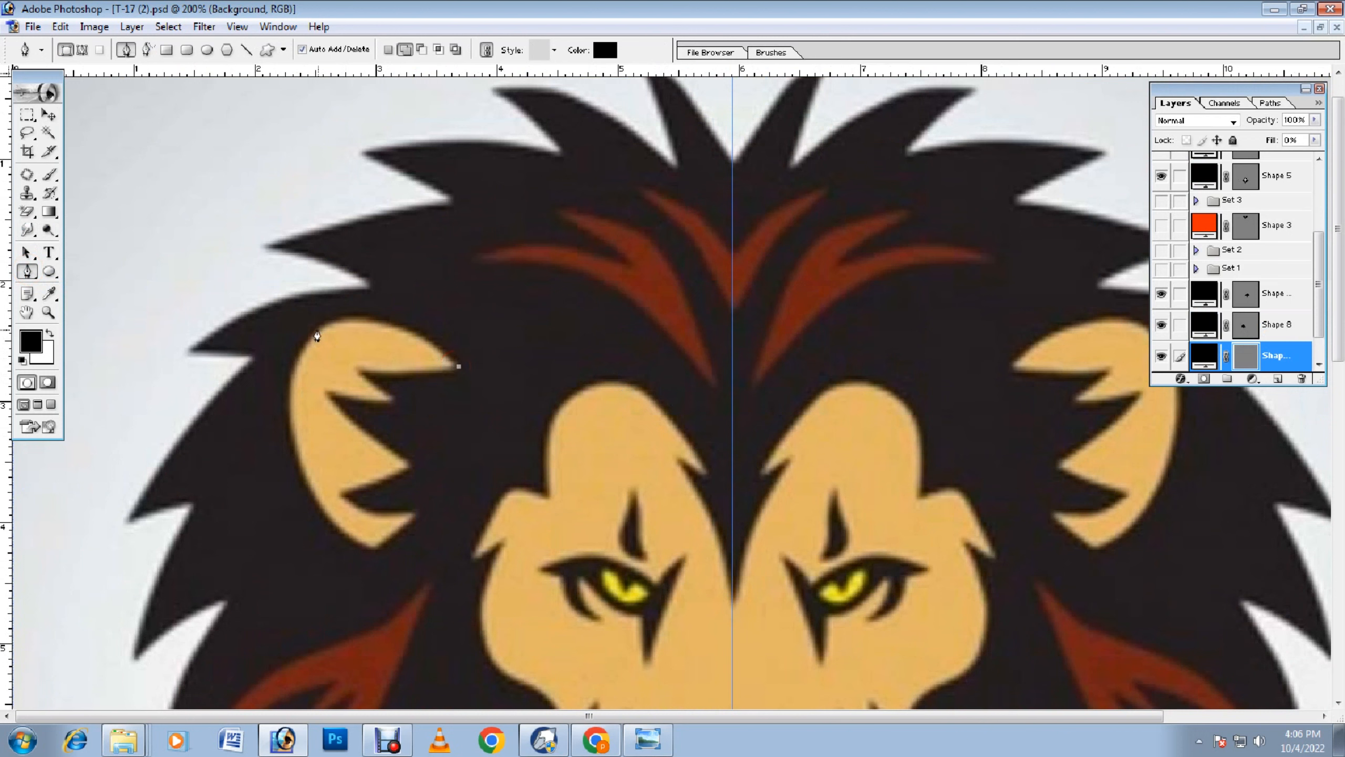
pyautogui.click(321, 330)
pyautogui.click(365, 341)
pyautogui.moveTo(366, 341); pyautogui.dragTo(391, 321)
pyautogui.click(321, 330)
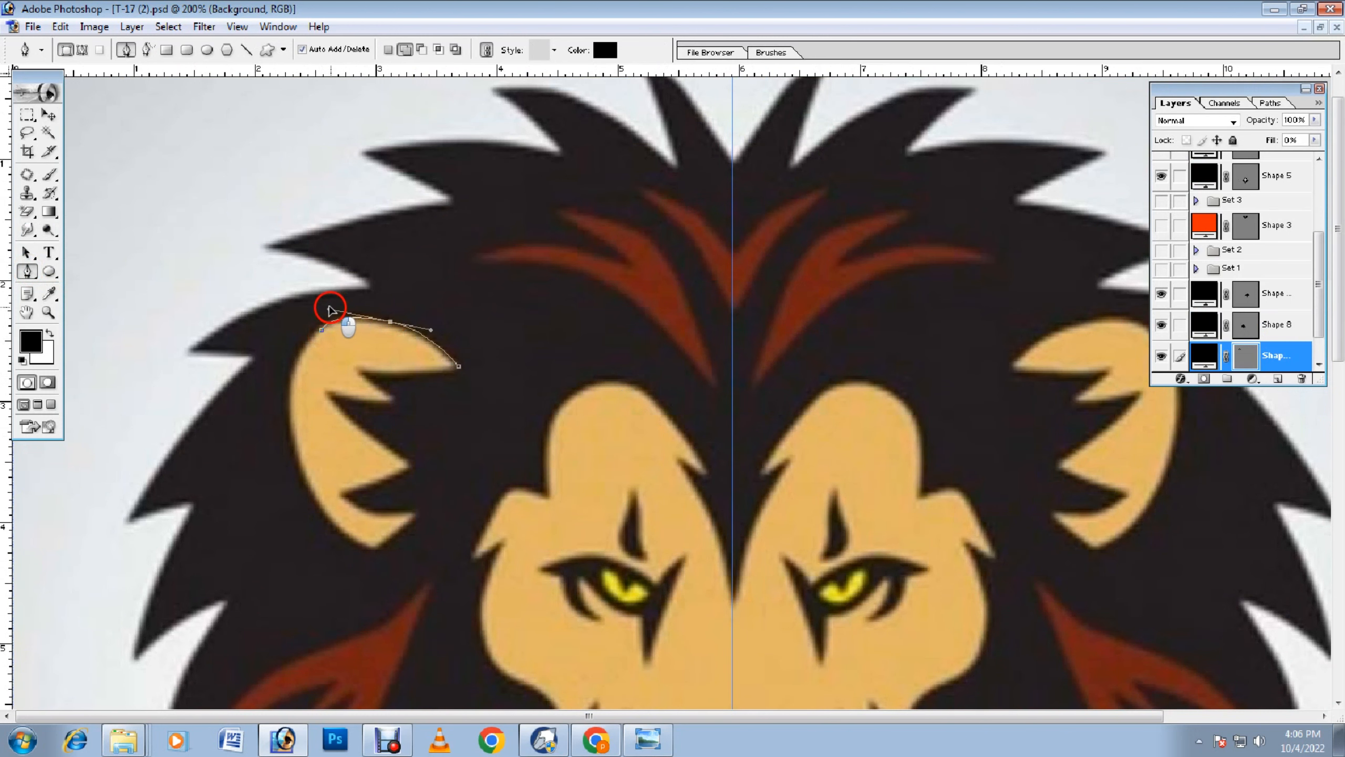
pyautogui.click(331, 526)
pyautogui.moveTo(325, 419); pyautogui.dragTo(288, 409)
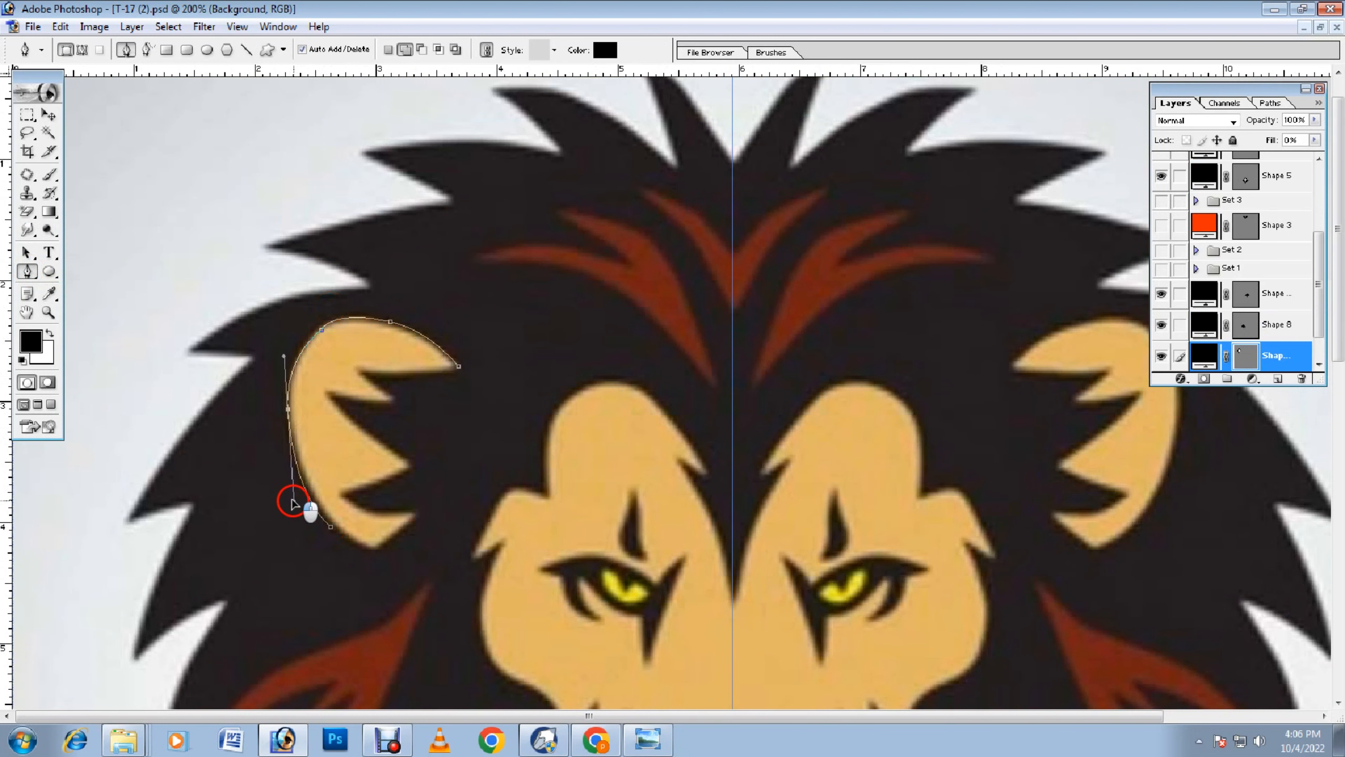
pyautogui.click(330, 526)
# Step: Continue the left ear's outline around the lower tip and the lowest inner notch, then along the middle spike
pyautogui.click(378, 549)
pyautogui.click(352, 544)
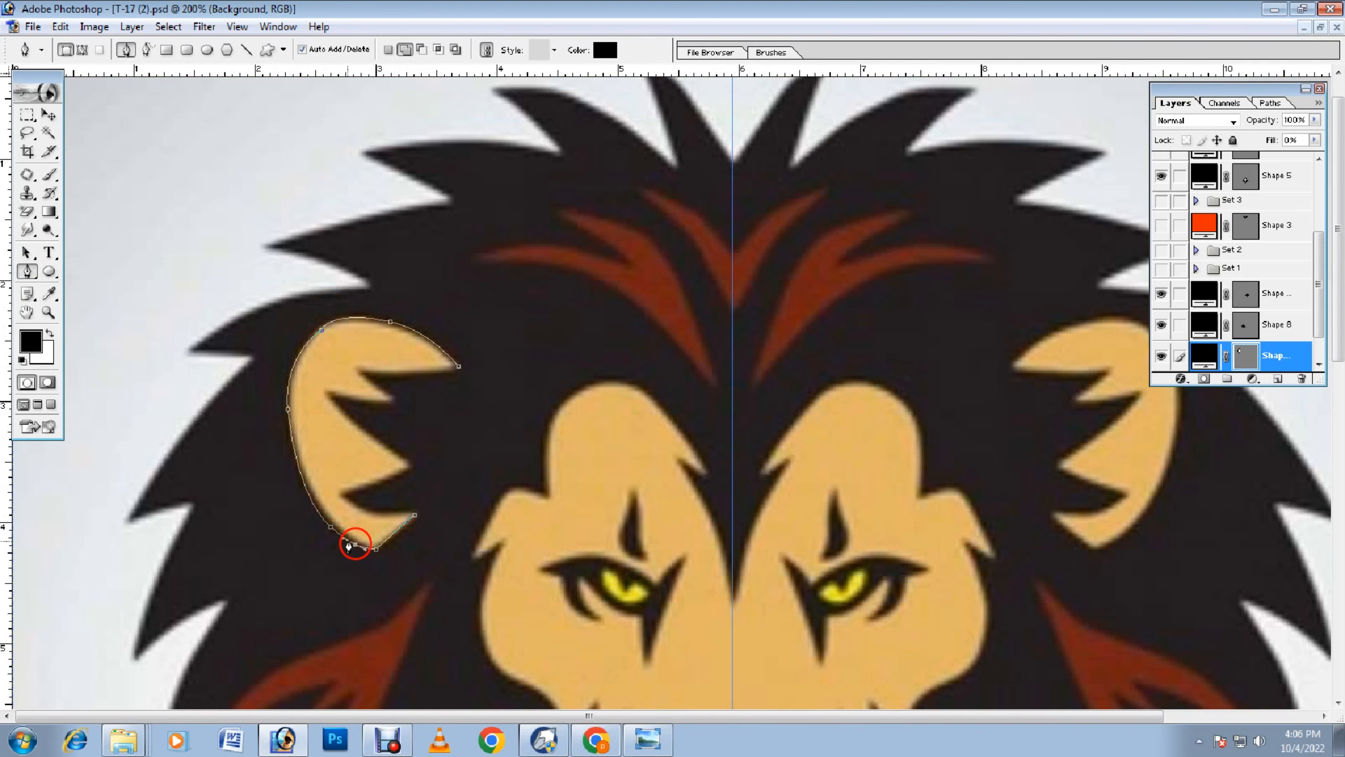
pyautogui.click(329, 529)
pyautogui.click(345, 494)
pyautogui.click(367, 511)
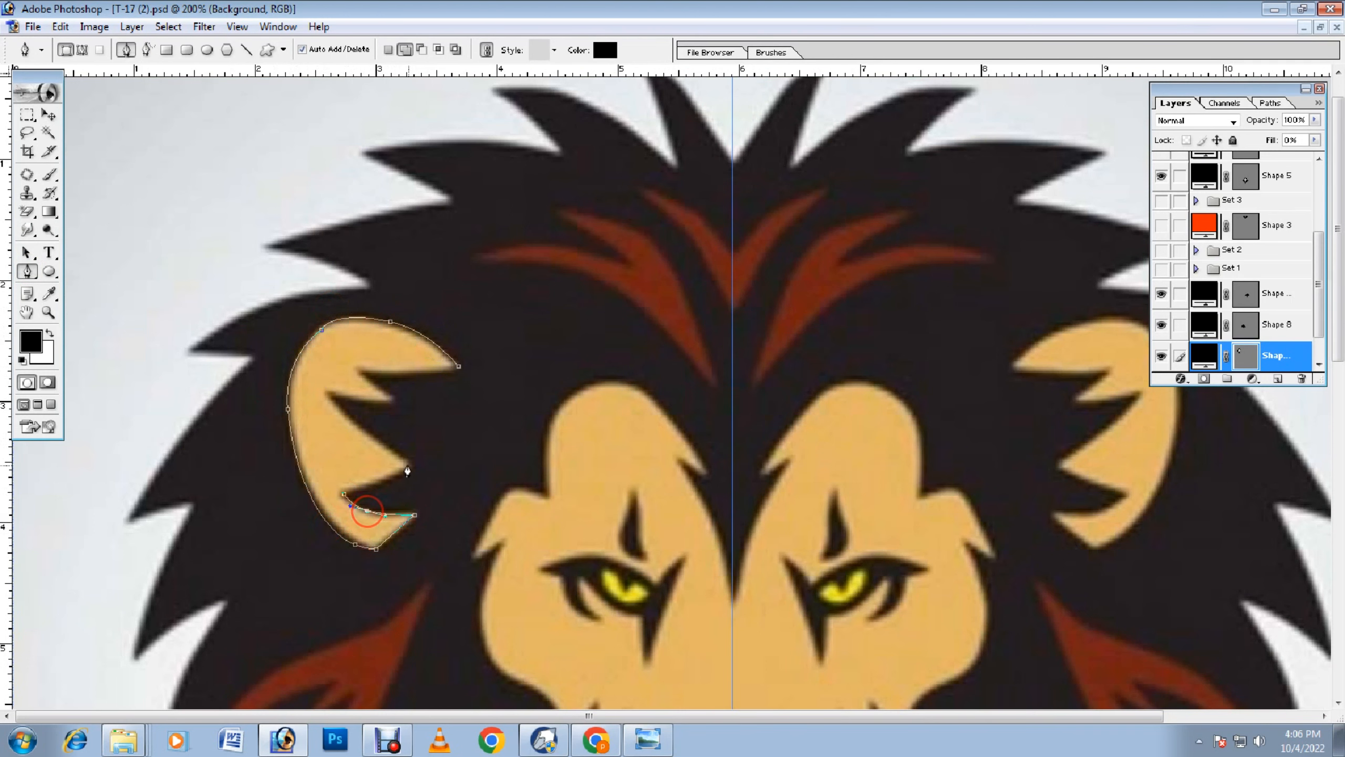
pyautogui.click(413, 467)
pyautogui.click(331, 392)
pyautogui.moveTo(364, 423); pyautogui.dragTo(355, 424)
pyautogui.moveTo(395, 474); pyautogui.dragTo(394, 478)
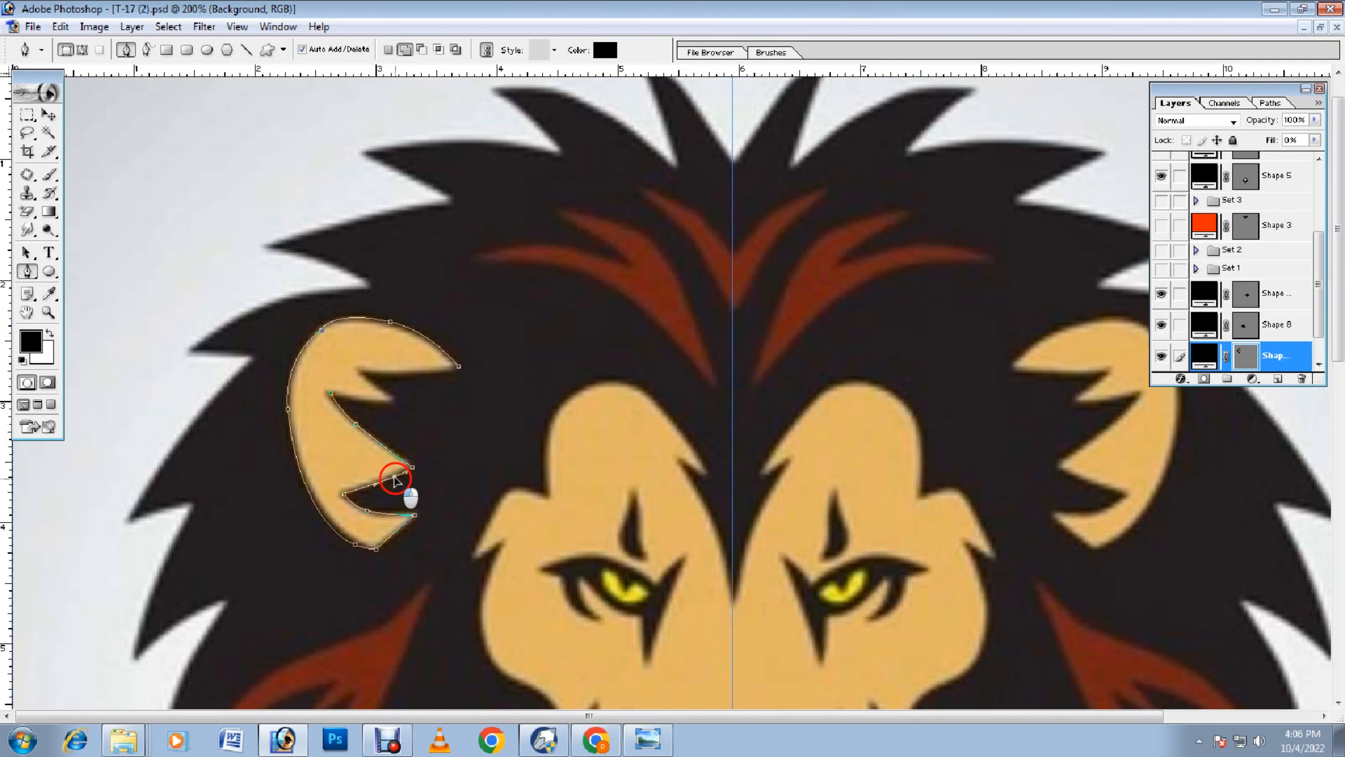
# Step: Trace the left ear's upper inner notches and close the outline at its starting point
pyautogui.click(394, 403)
pyautogui.moveTo(372, 399); pyautogui.dragTo(428, 377)
pyautogui.click(362, 370)
pyautogui.click(459, 366)
pyautogui.click(425, 372)
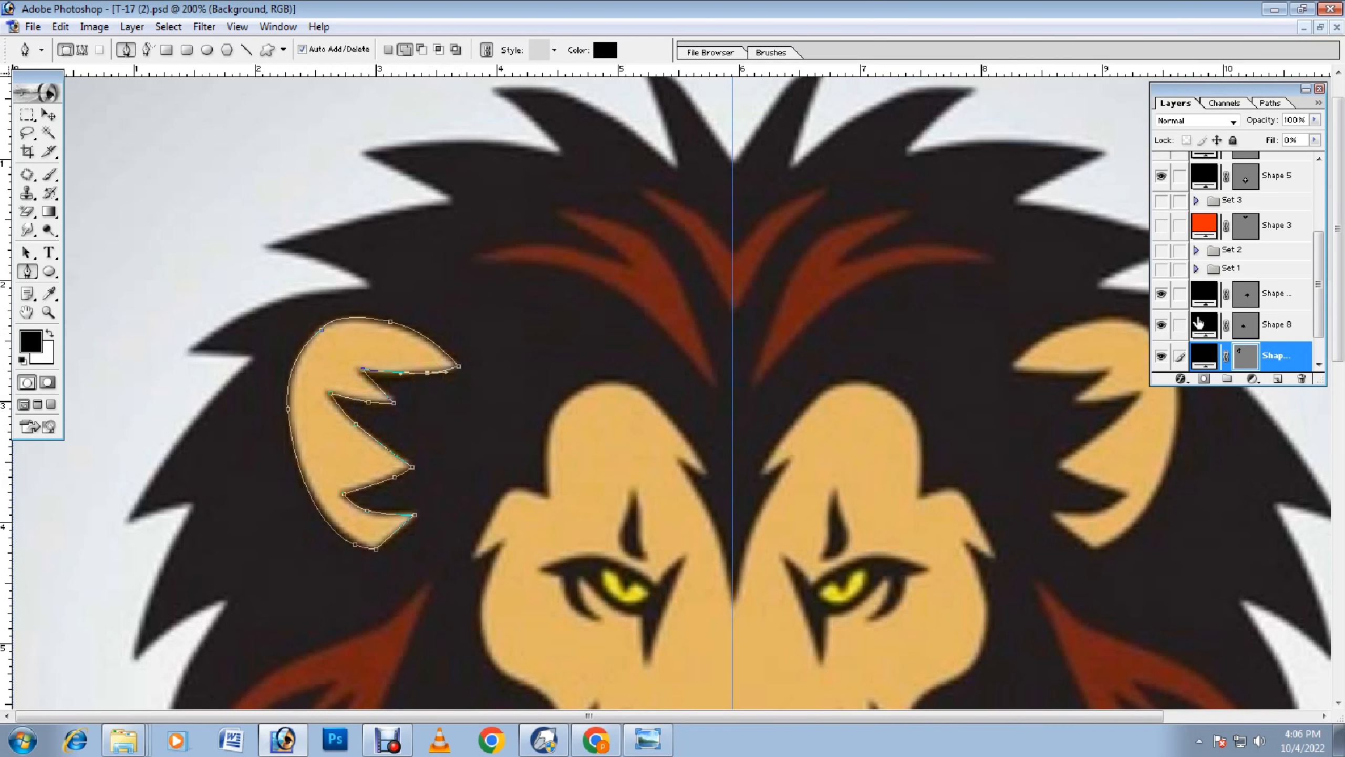
pyautogui.click(1242, 354)
# Step: Duplicate the left ear shape and flip the copy horizontally about the centre guide onto the right ear
pyautogui.click(47, 117)
pyautogui.scroll(1, 420, 406)
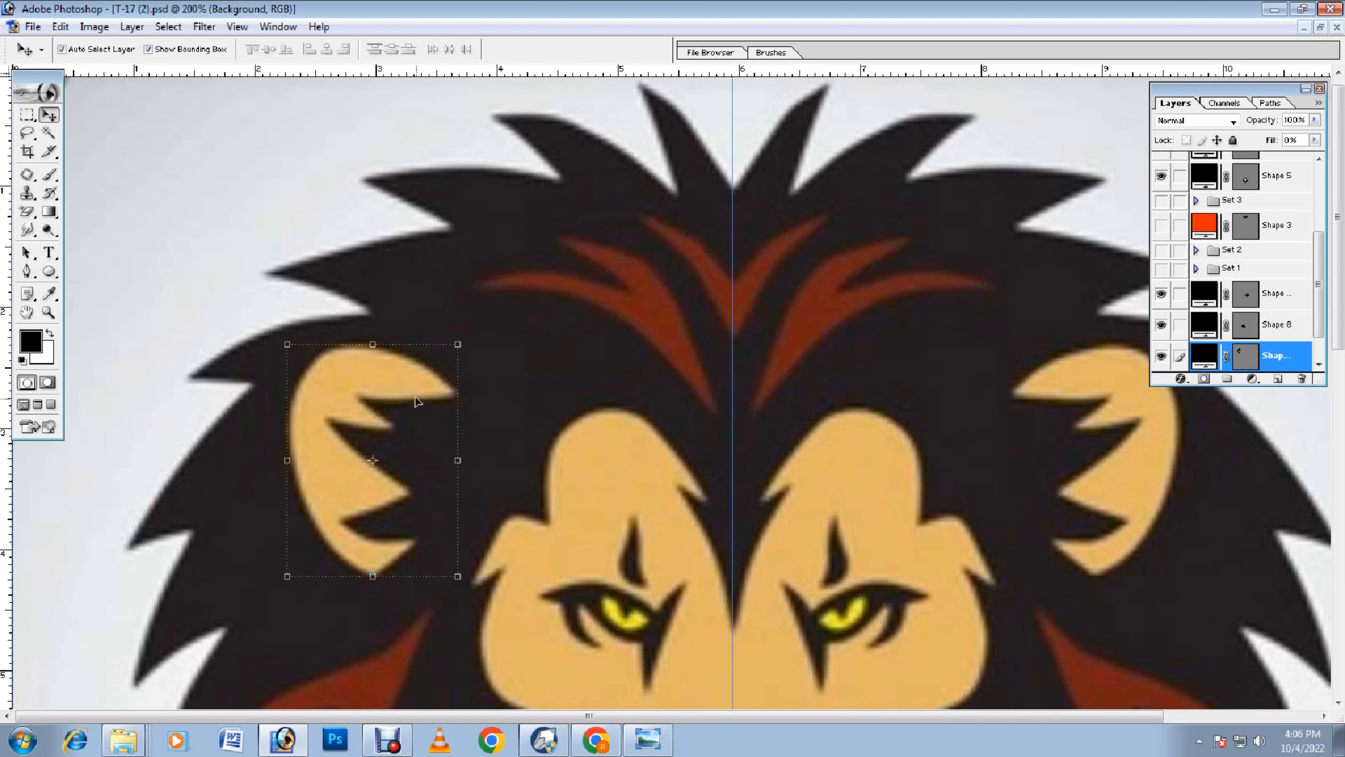
pyautogui.keyDown('alt'); pyautogui.click(374, 461); pyautogui.keyUp('alt')
pyautogui.moveTo(374, 461); pyautogui.dragTo(733, 460)
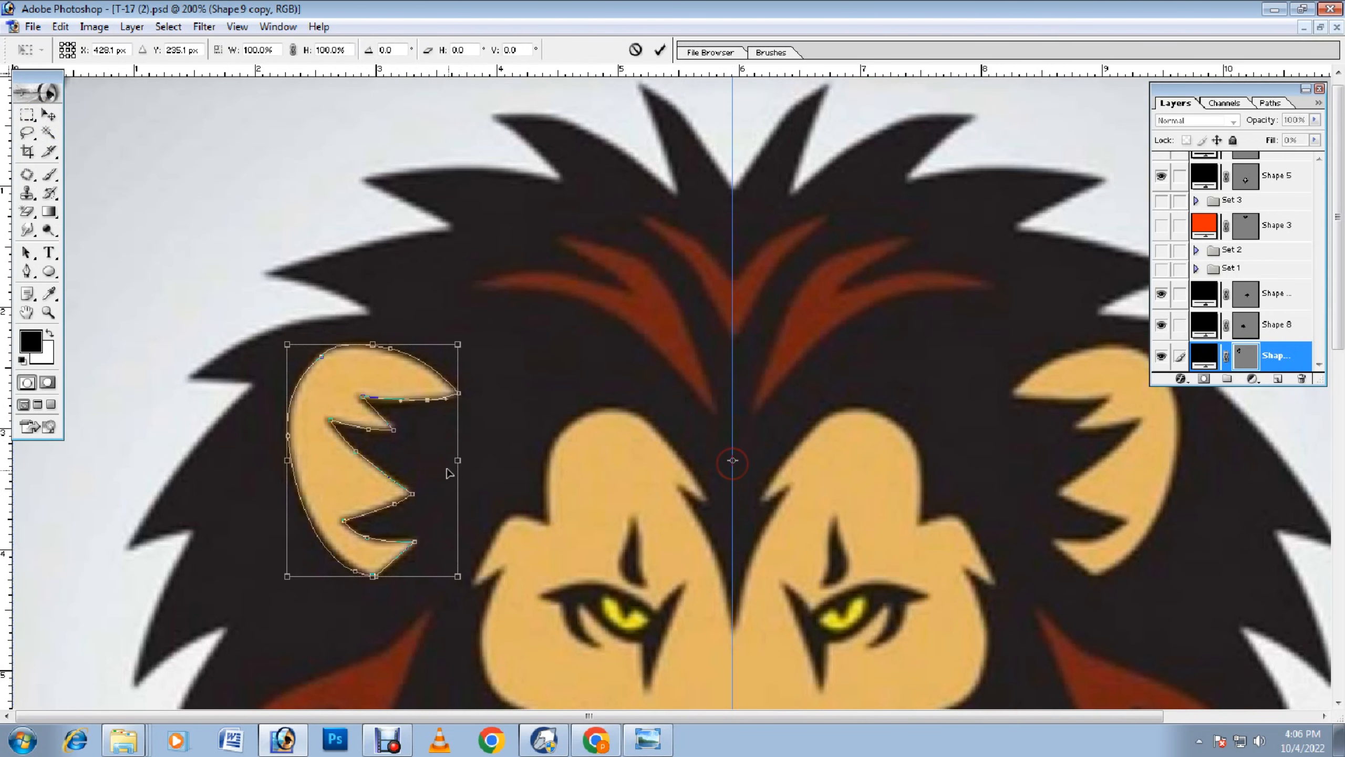
pyautogui.rightClick(444, 465)
pyautogui.click(479, 669)
pyautogui.press('Return')
pyautogui.click(201, 194)
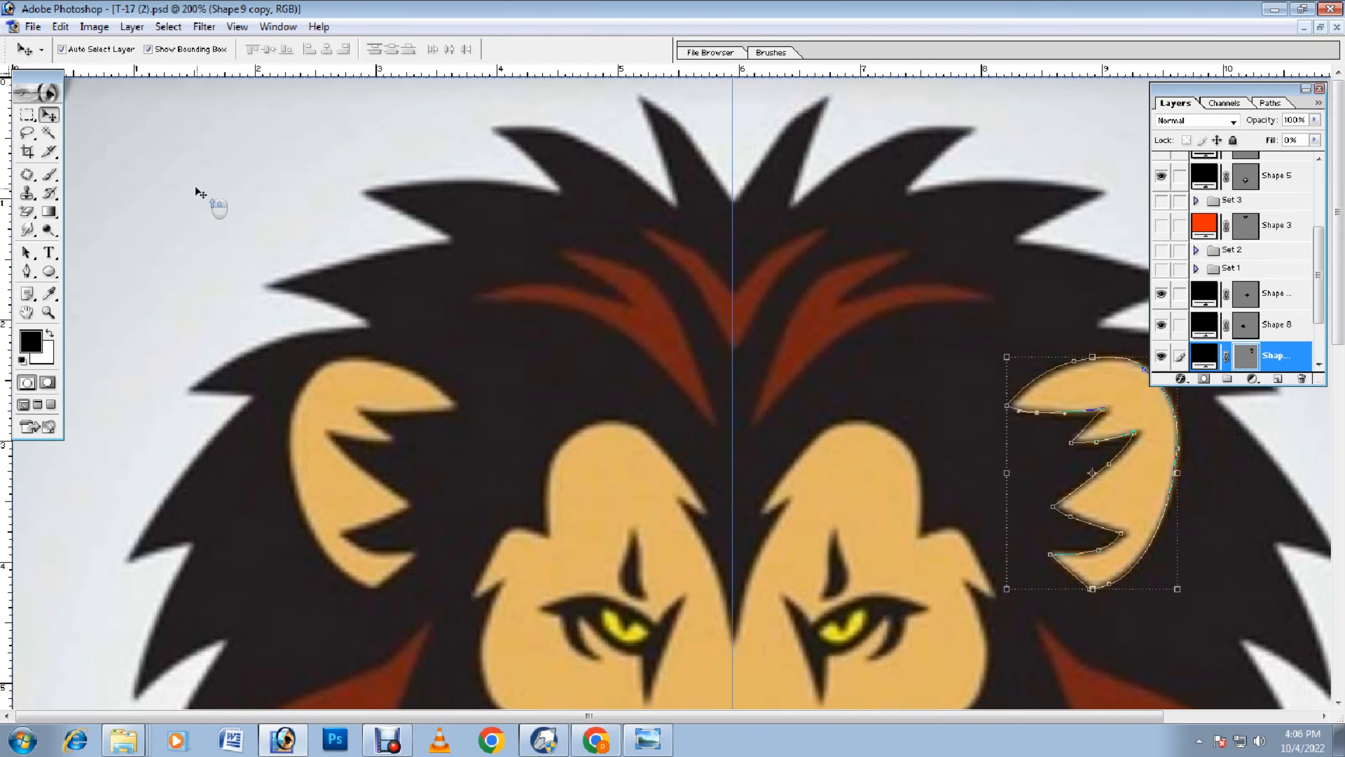
# Step: Start a new shape directly above the Background layer, tracing the left eye's upper lid and the long spike at its inner corner
pyautogui.click(727, 316)
pyautogui.scroll(2, 734, 297)
pyautogui.scroll(-2, 516, 322)
pyautogui.scroll(2, 517, 313)
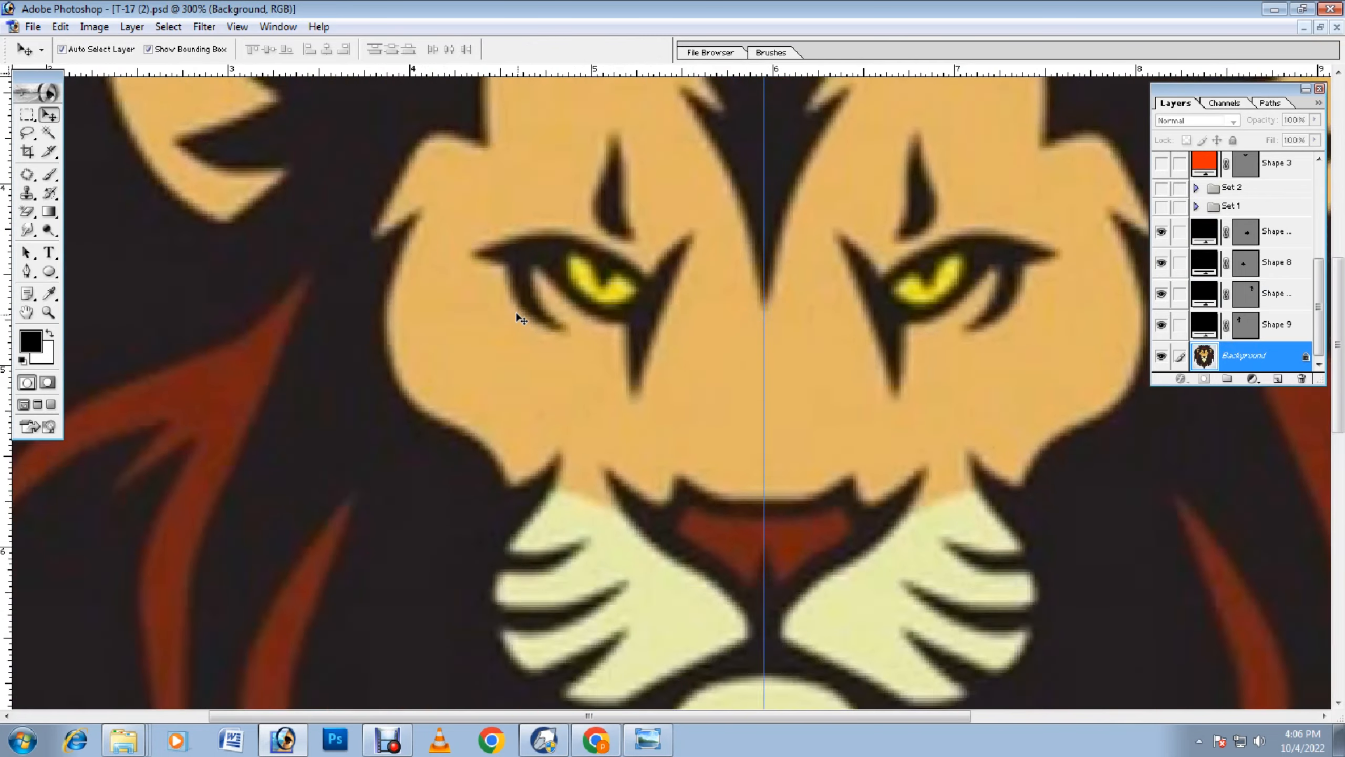
pyautogui.click(27, 271)
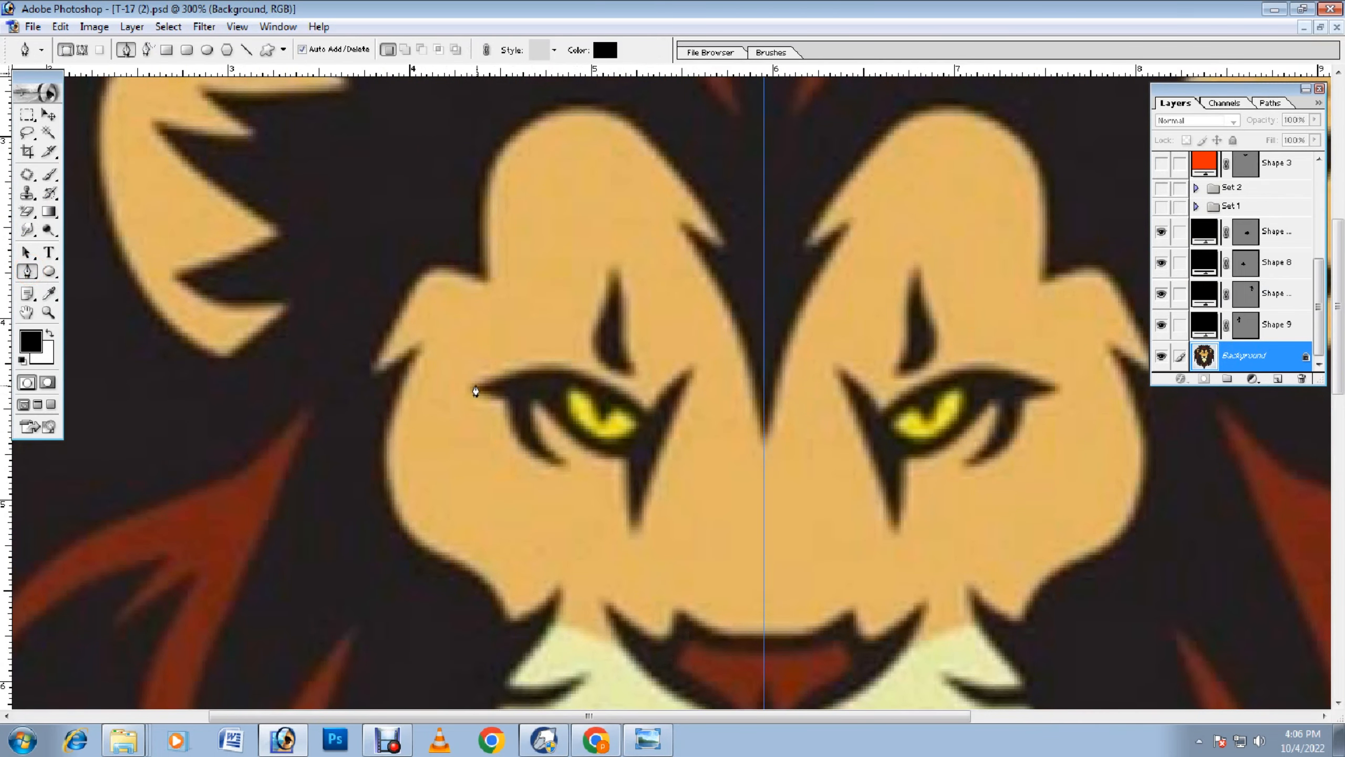
pyautogui.click(476, 385)
pyautogui.click(650, 408)
pyautogui.moveTo(601, 402); pyautogui.dragTo(564, 371)
pyautogui.click(689, 369)
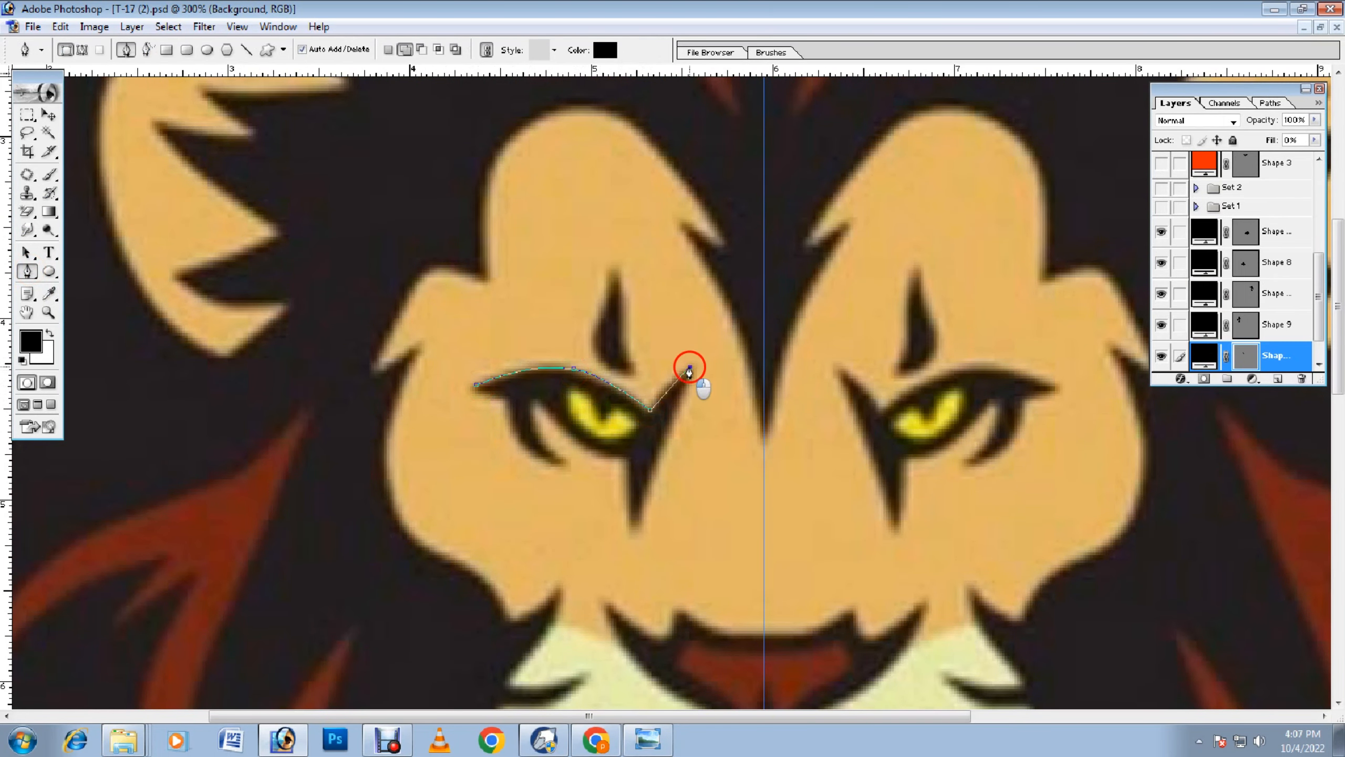
pyautogui.click(638, 526)
pyautogui.moveTo(659, 454); pyautogui.dragTo(672, 413)
pyautogui.click(703, 362)
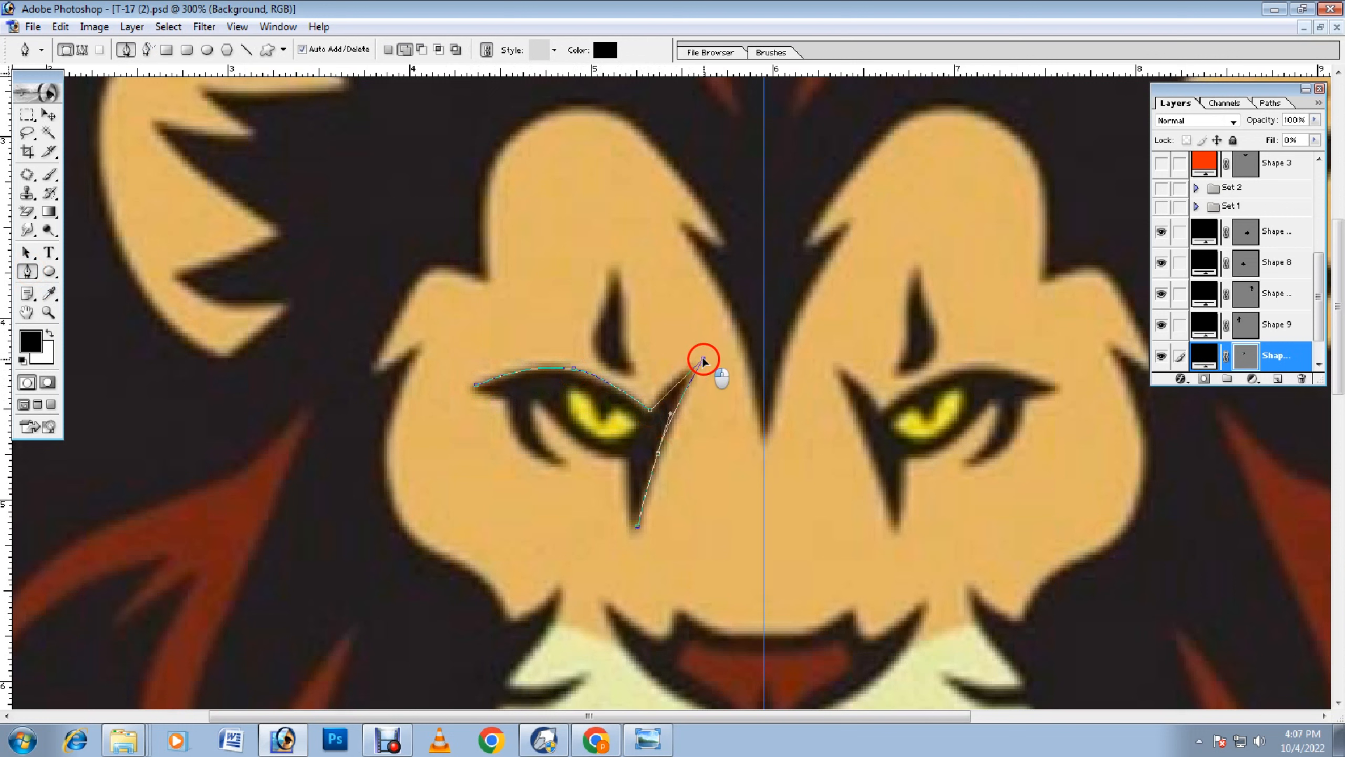
# Step: Trace the left eye's lower lid and hooked outer marking, close the outline and refine the hook's curve
pyautogui.click(628, 457)
pyautogui.moveTo(539, 401); pyautogui.dragTo(533, 432)
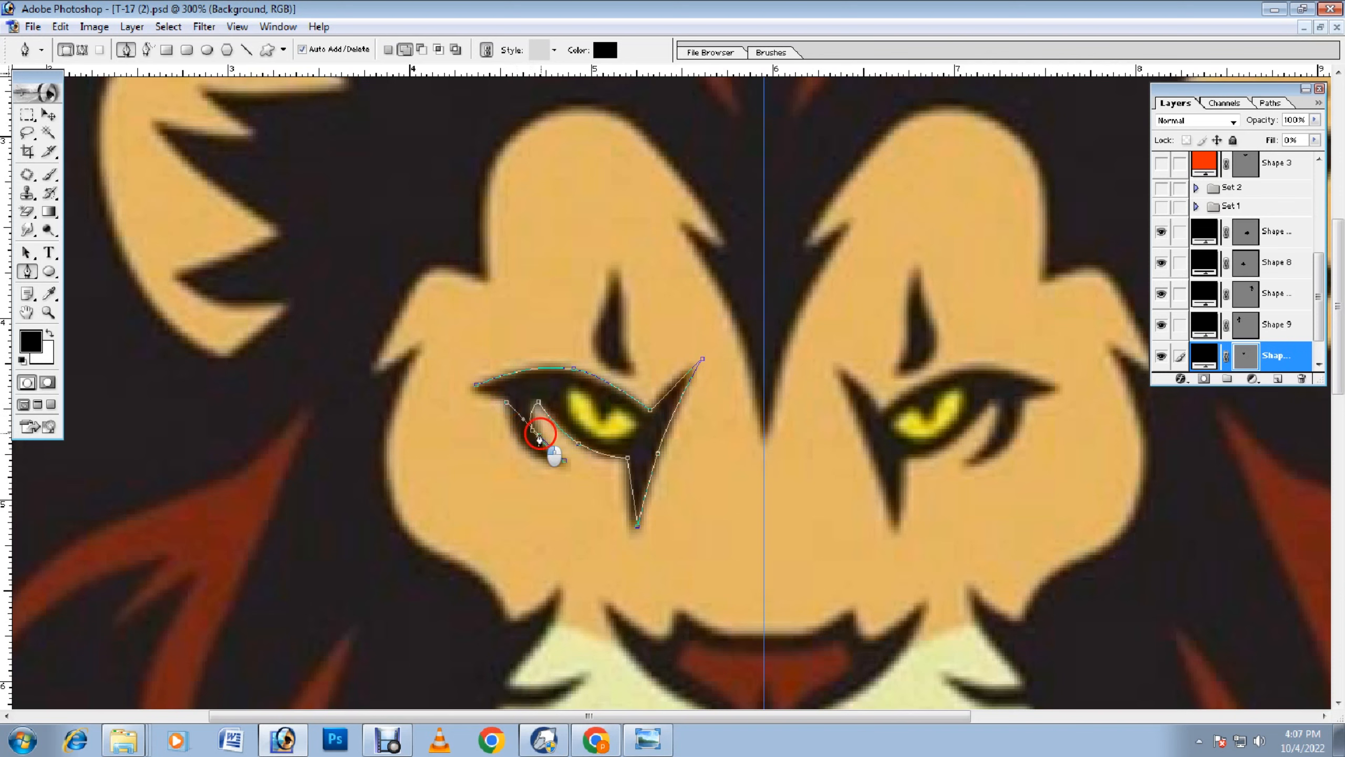
pyautogui.click(529, 446)
pyautogui.click(477, 387)
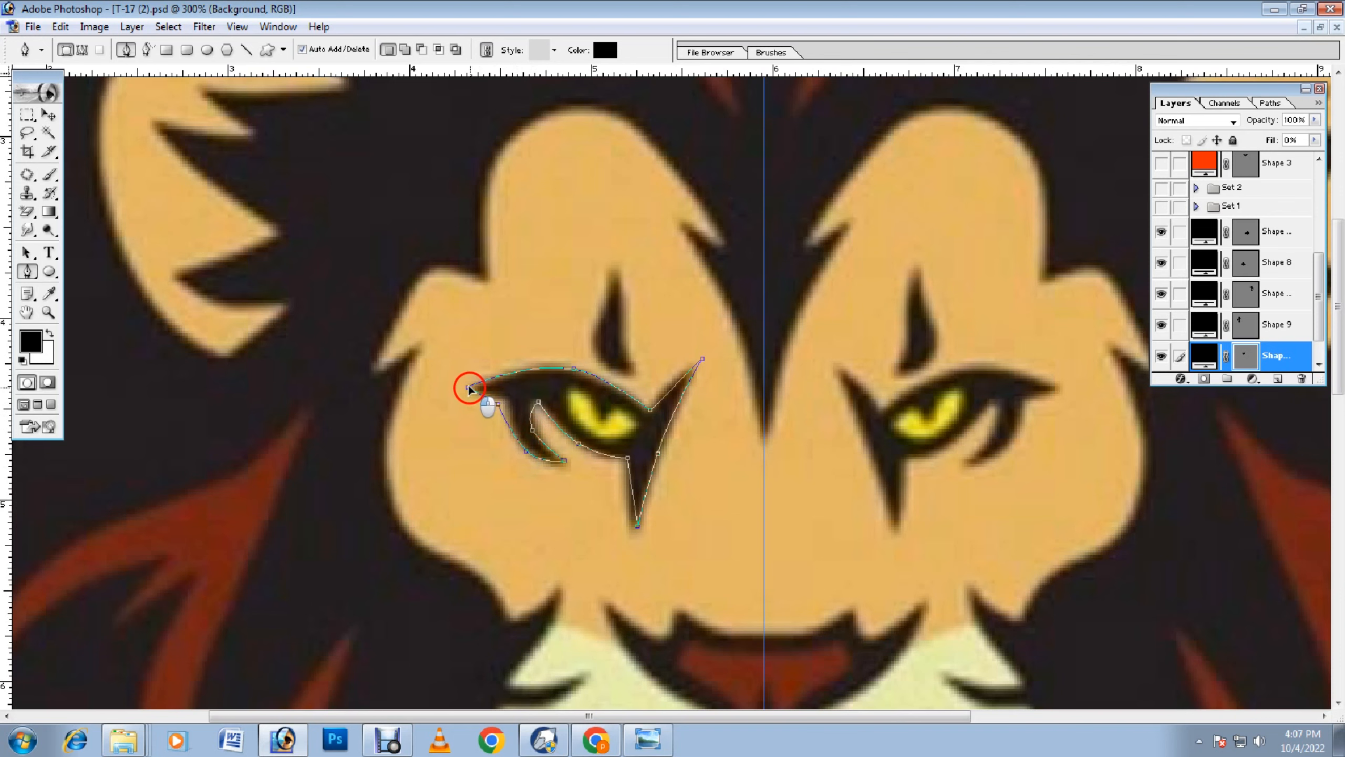
pyautogui.keyDown('ctrl'); pyautogui.click(506, 395); pyautogui.keyUp('ctrl')
pyautogui.moveTo(527, 453); pyautogui.dragTo(528, 448)
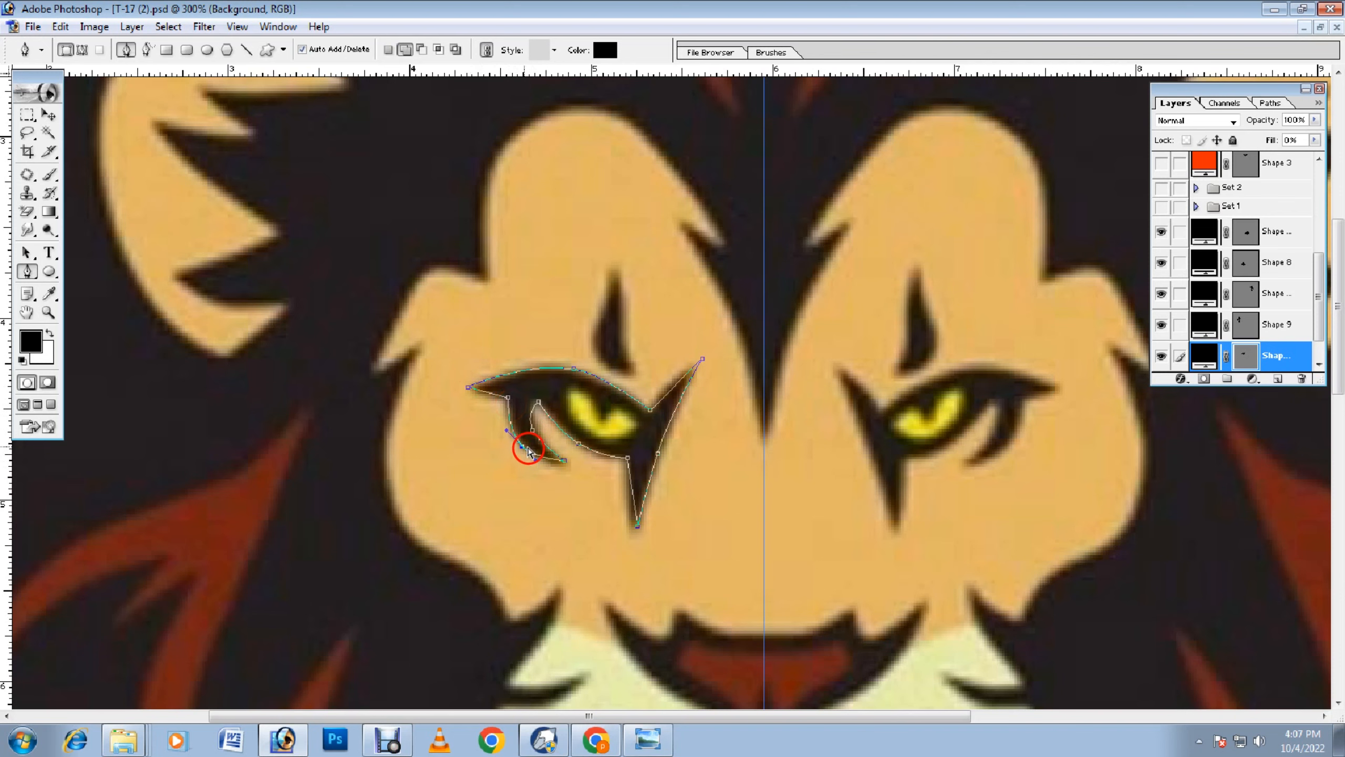
pyautogui.scroll(1, 602, 445)
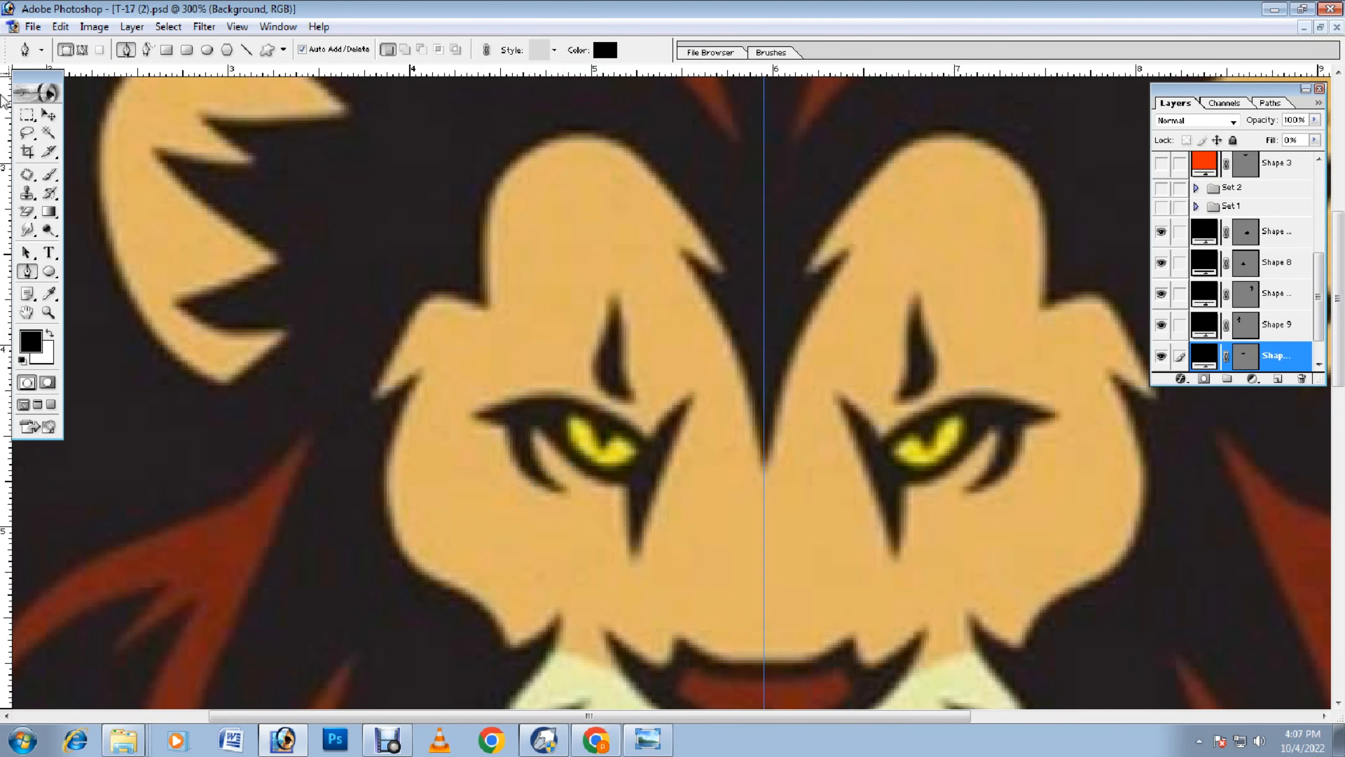
# Step: Duplicate the left eye outline shape and flip the copy horizontally about the centre guide onto the right eye
pyautogui.press('a')
pyautogui.hotkey('ctrl', 'j')
pyautogui.hotkey('ctrl', 't')
pyautogui.moveTo(584, 470); pyautogui.dragTo(762, 468)
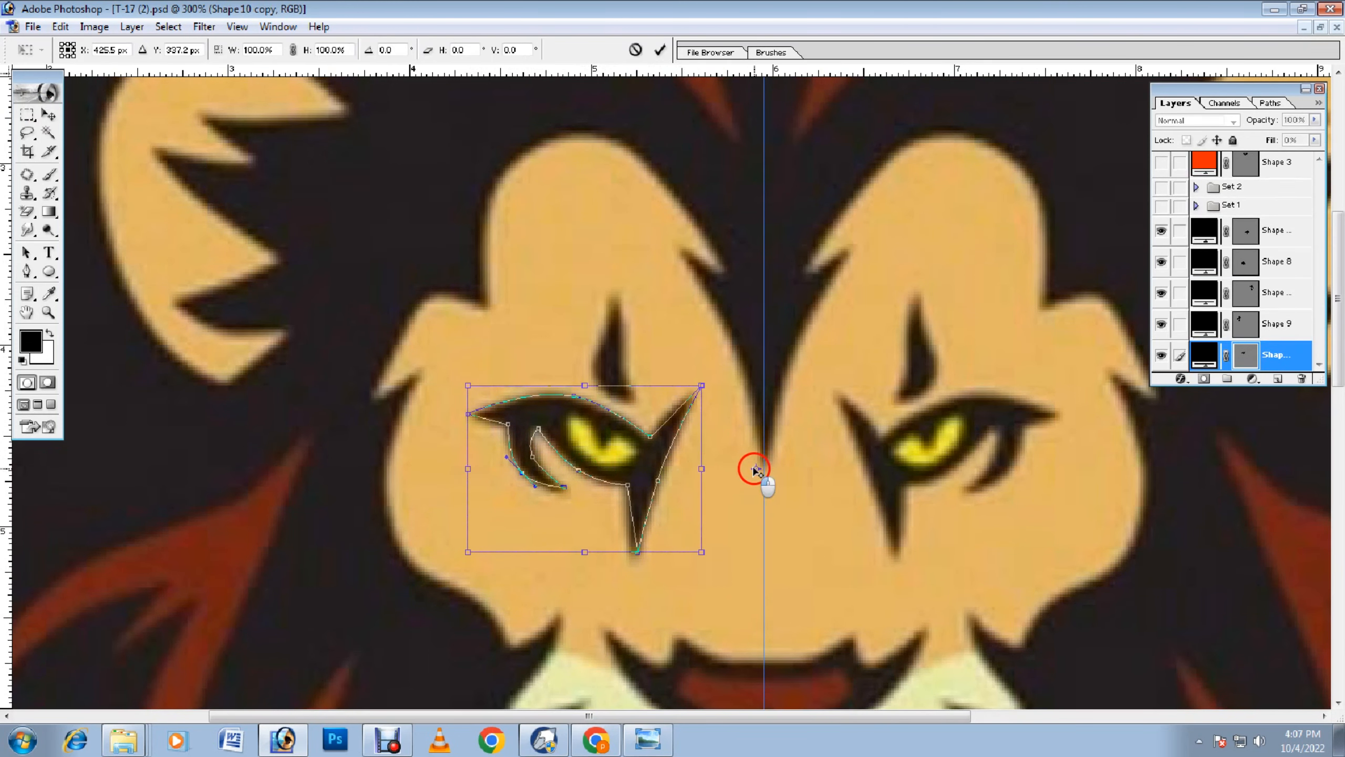
pyautogui.rightClick(637, 455)
pyautogui.click(751, 655)
pyautogui.press('Return')
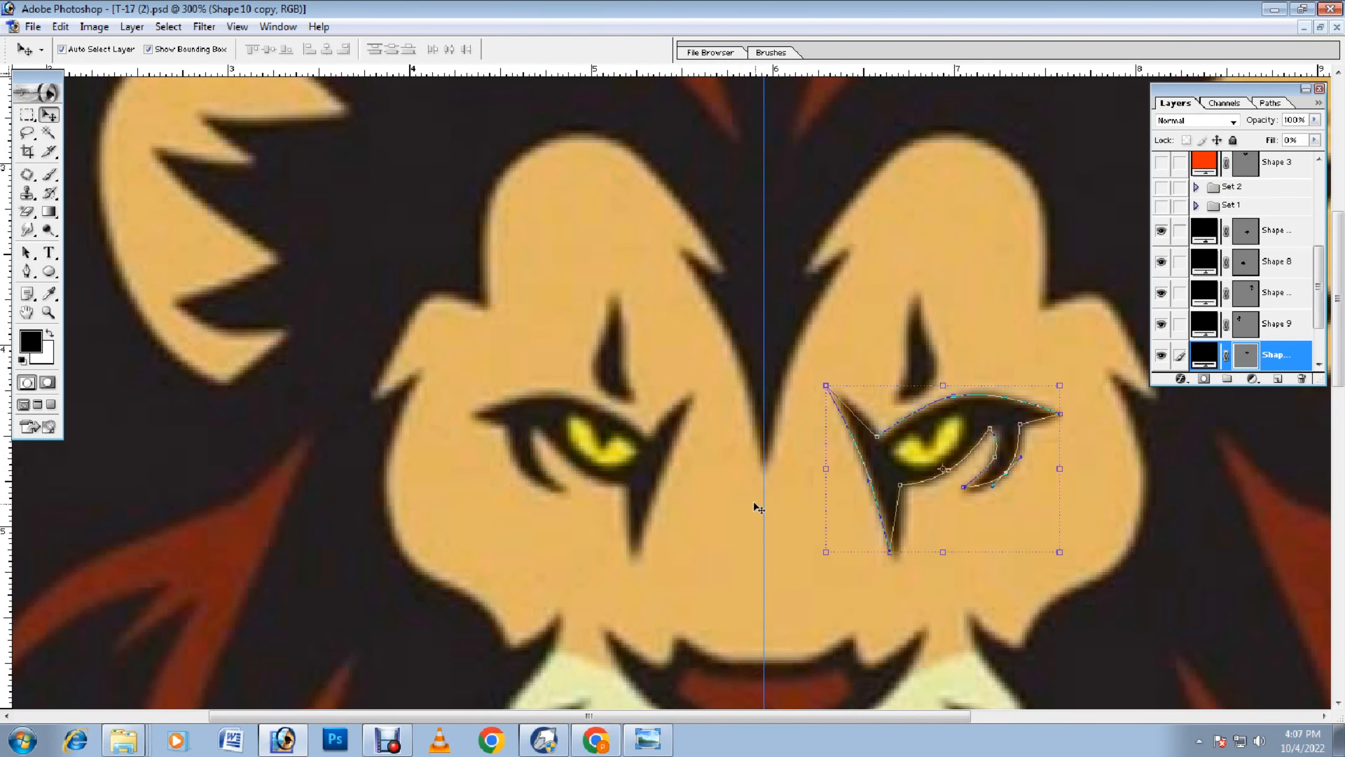
# Step: Start a new shape directly above the Background layer, tracing the notched upper edge of the left eye's yellow iris to its inner corner
pyautogui.hotkey('alt', 'shift', '[')
pyautogui.scroll(2, 342, 396)
pyautogui.click(27, 271)
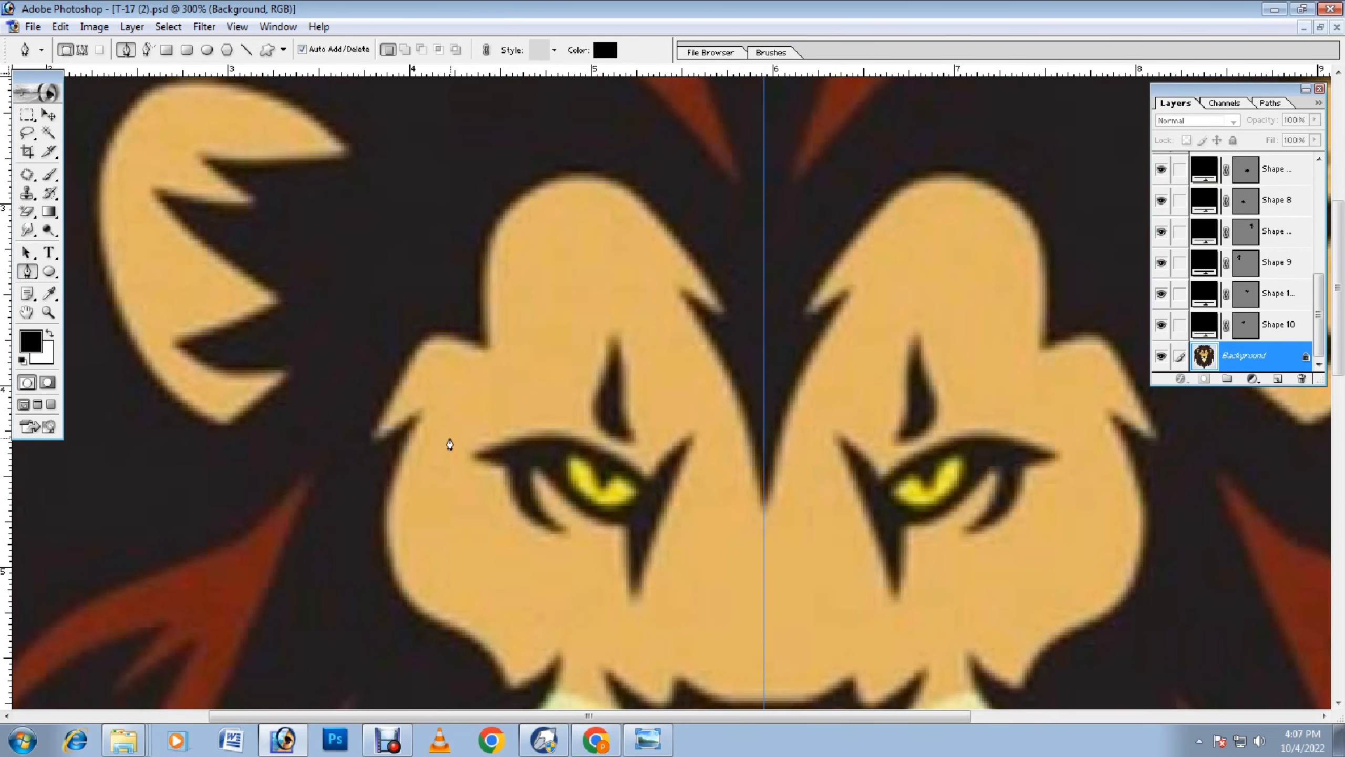
pyautogui.hotkey('ctrl', '+')
pyautogui.hotkey('ctrl', '+')
pyautogui.click(501, 426)
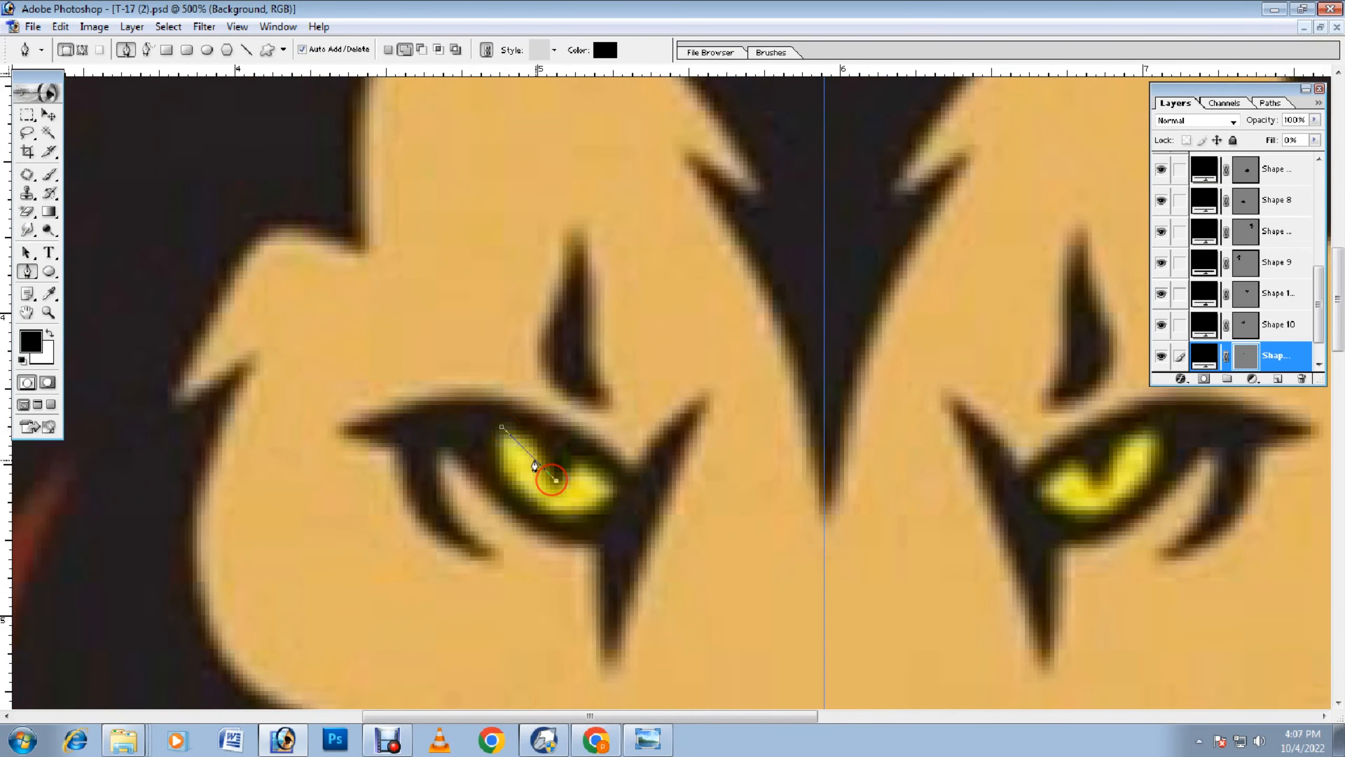
pyautogui.click(539, 446)
pyautogui.click(556, 481)
pyautogui.click(568, 458)
pyautogui.click(617, 486)
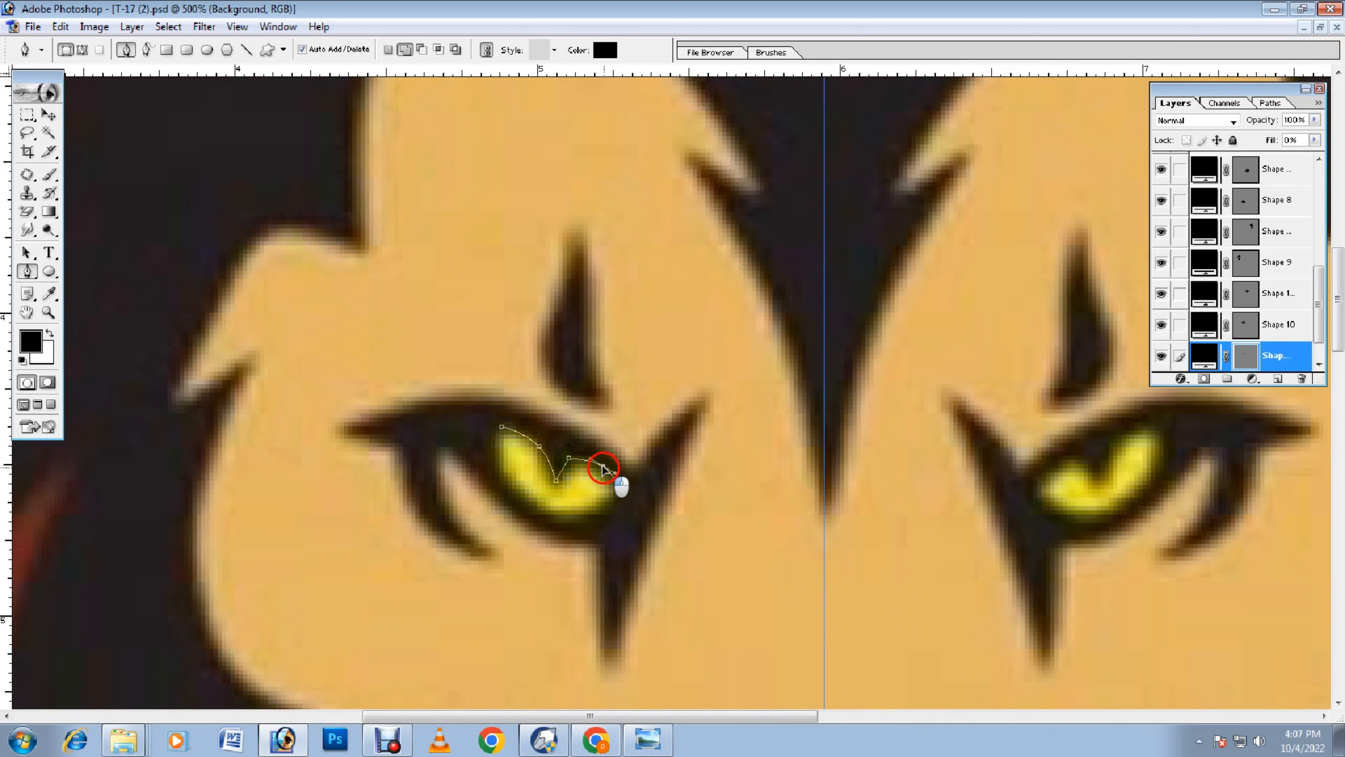
# Step: Trace the lower edge of the left iris, close the outline and curve its outer side to follow the yellow area
pyautogui.moveTo(539, 515); pyautogui.dragTo(594, 518)
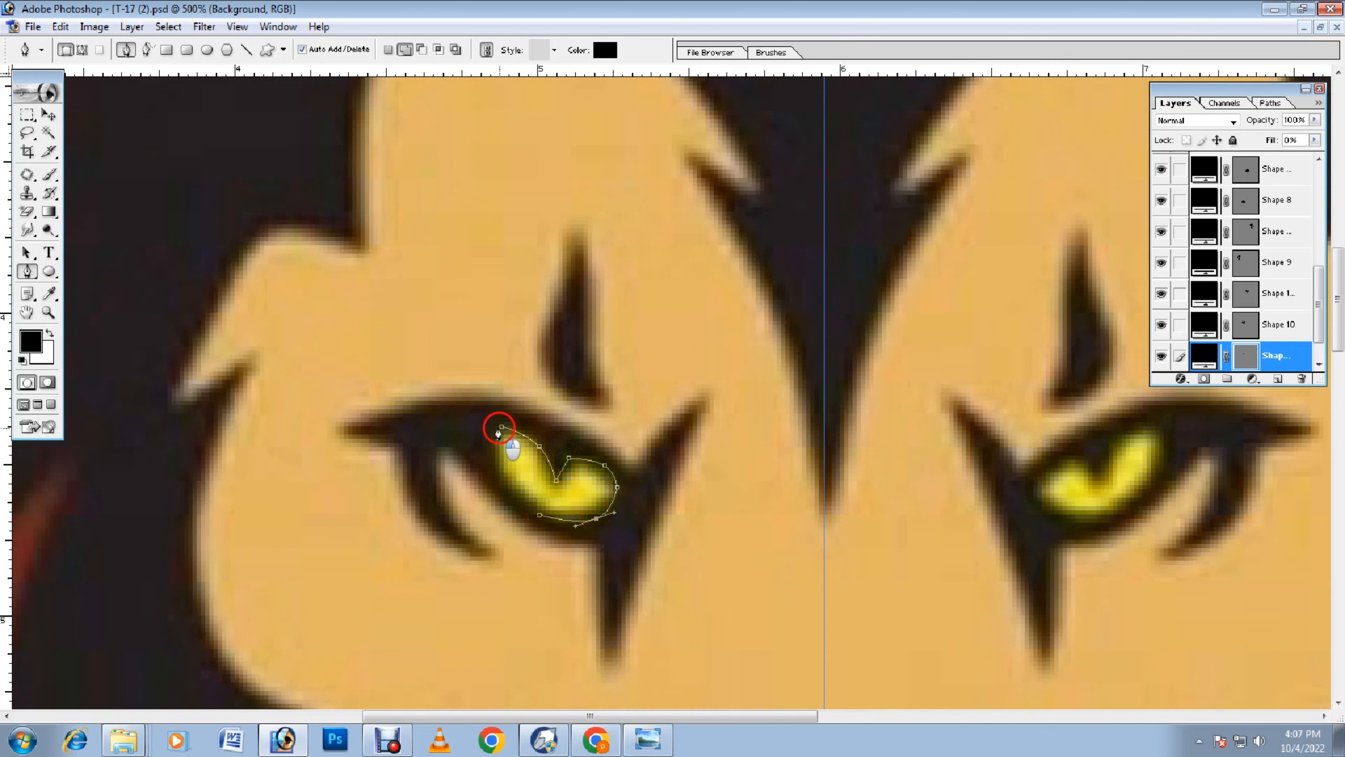
pyautogui.click(501, 427)
pyautogui.moveTo(502, 466); pyautogui.dragTo(493, 471)
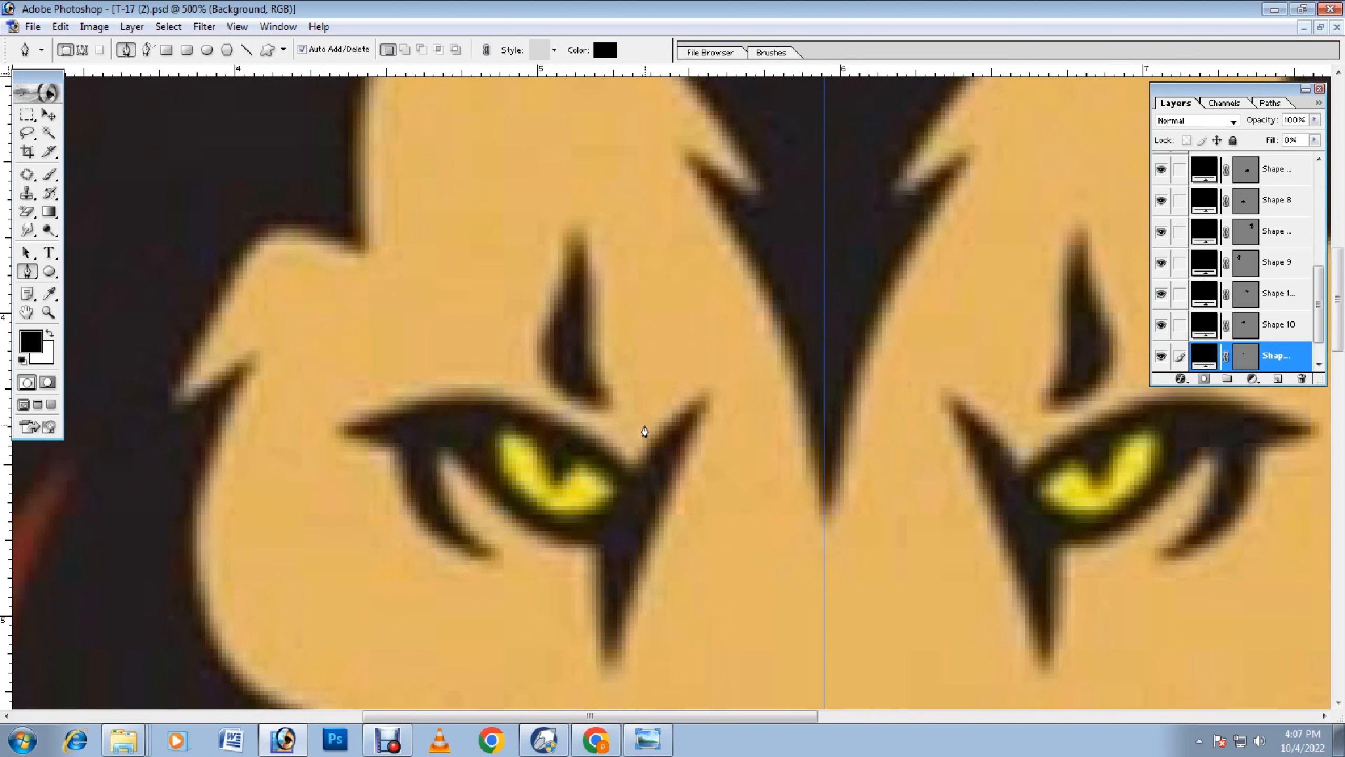
# Step: Duplicate the left iris shape and flip the copy horizontally about the centre guide onto the right iris
pyautogui.click(52, 114)
pyautogui.hotkey('ctrl', 'j')
pyautogui.hotkey('ctrl', 't')
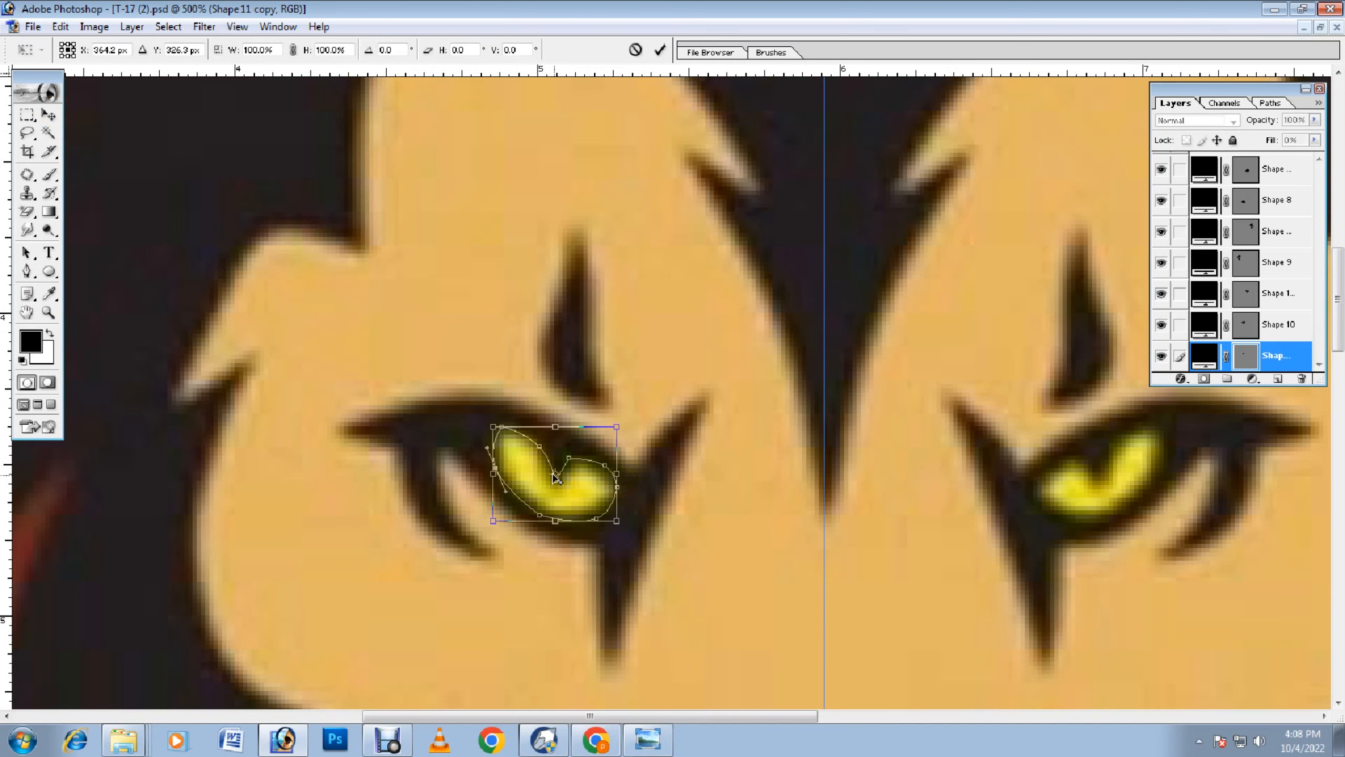
pyautogui.moveTo(555, 473); pyautogui.dragTo(825, 475)
pyautogui.rightClick(595, 471)
pyautogui.click(704, 689)
pyautogui.press('Return')
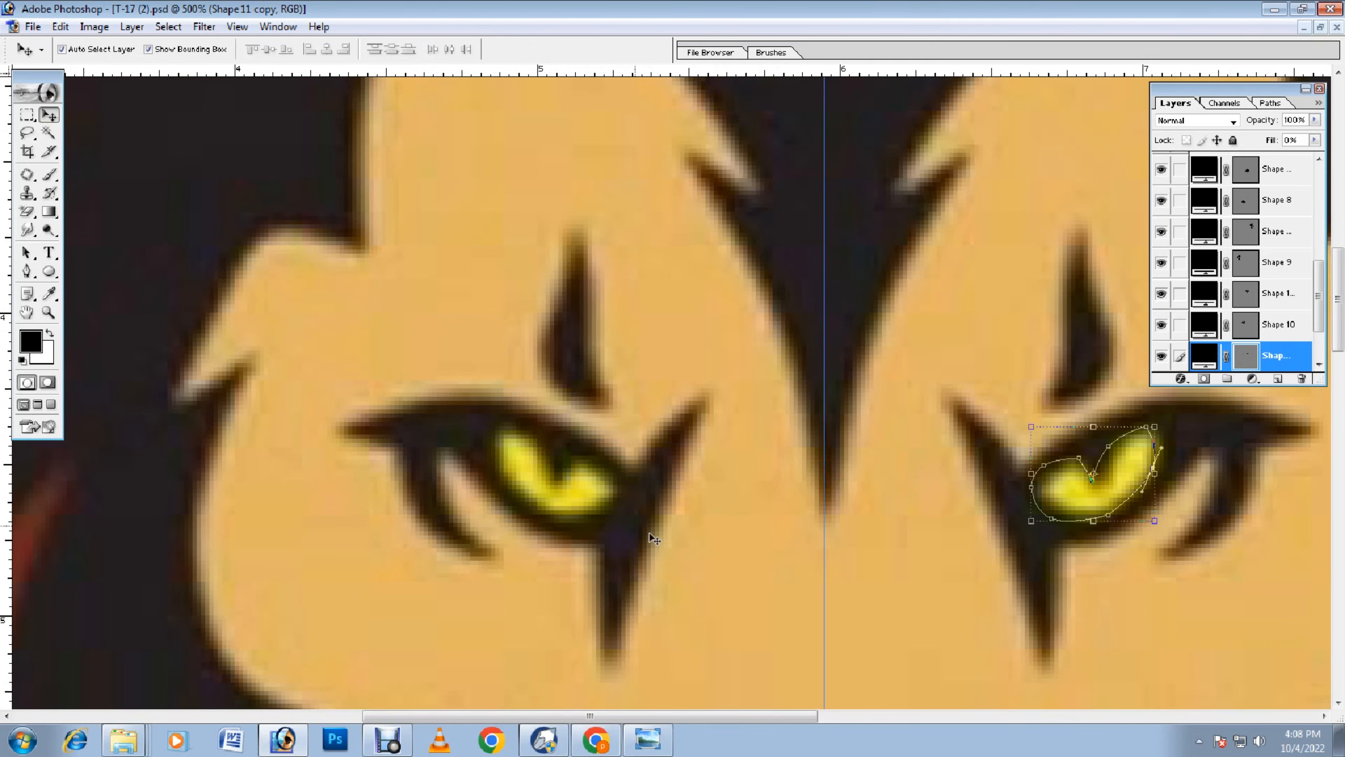
# Step: Start a new shape on the dark spike above the left eye, tracing its inner edge and pointed tip
pyautogui.scroll(2, 655, 540)
pyautogui.click(27, 270)
pyautogui.click(612, 501)
pyautogui.click(590, 335)
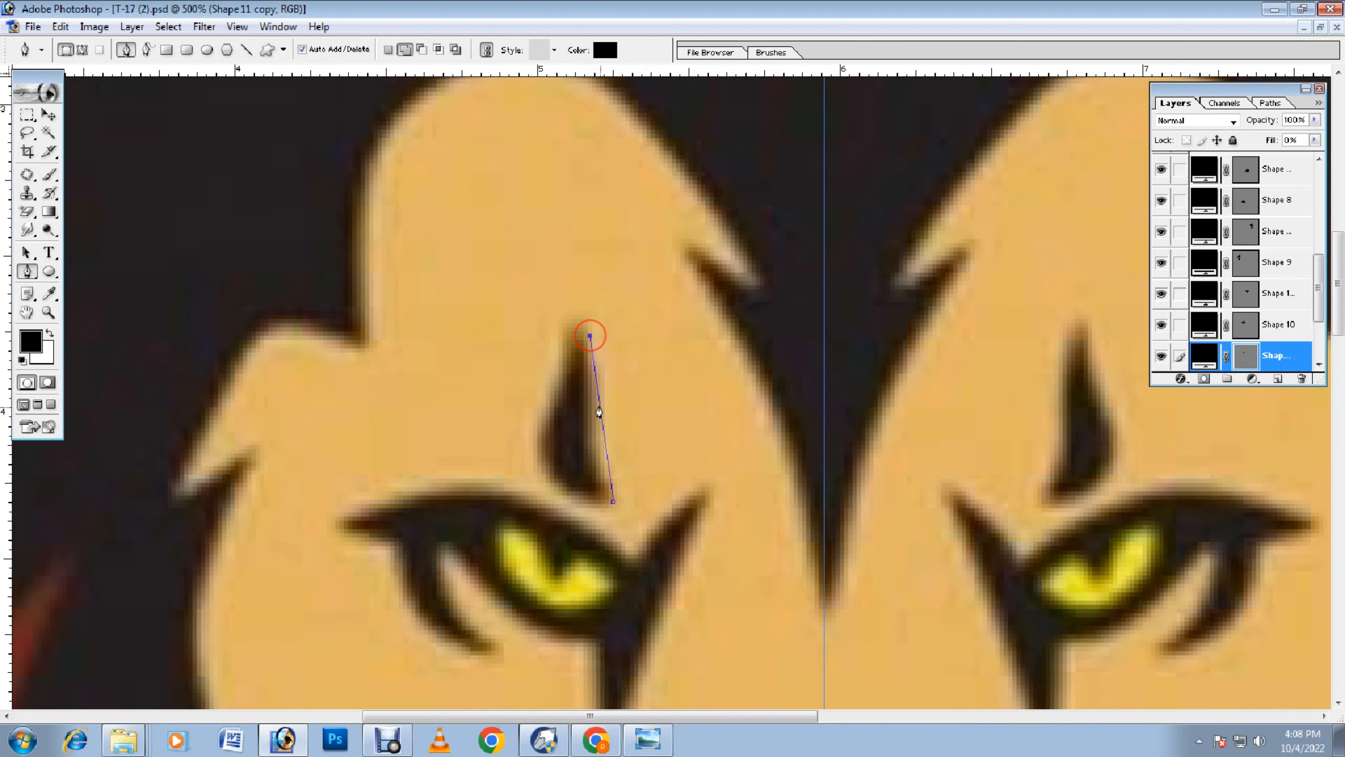
pyautogui.click(592, 460)
pyautogui.click(554, 411)
pyautogui.moveTo(568, 332); pyautogui.dragTo(590, 342)
pyautogui.click(592, 337)
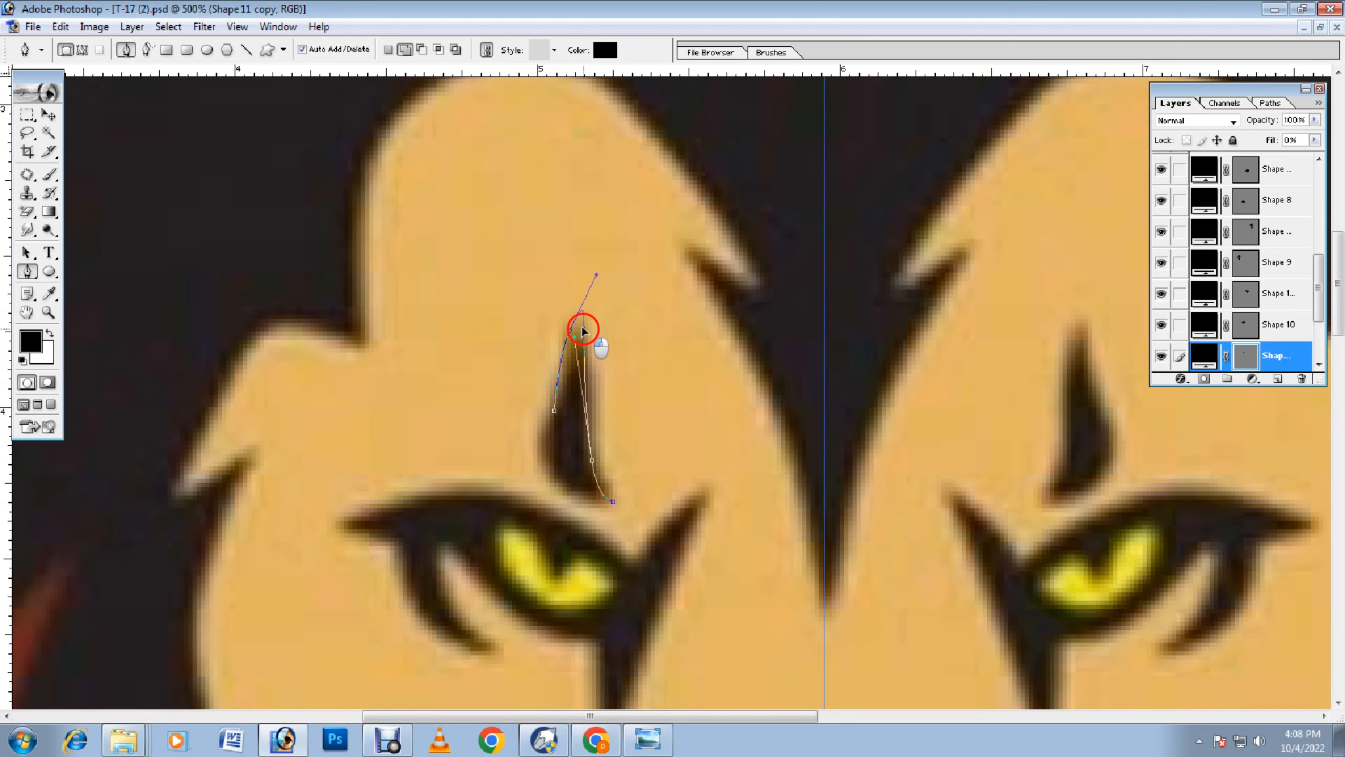
pyautogui.scroll(-1, 569, 371)
pyautogui.moveTo(575, 284); pyautogui.dragTo(603, 272)
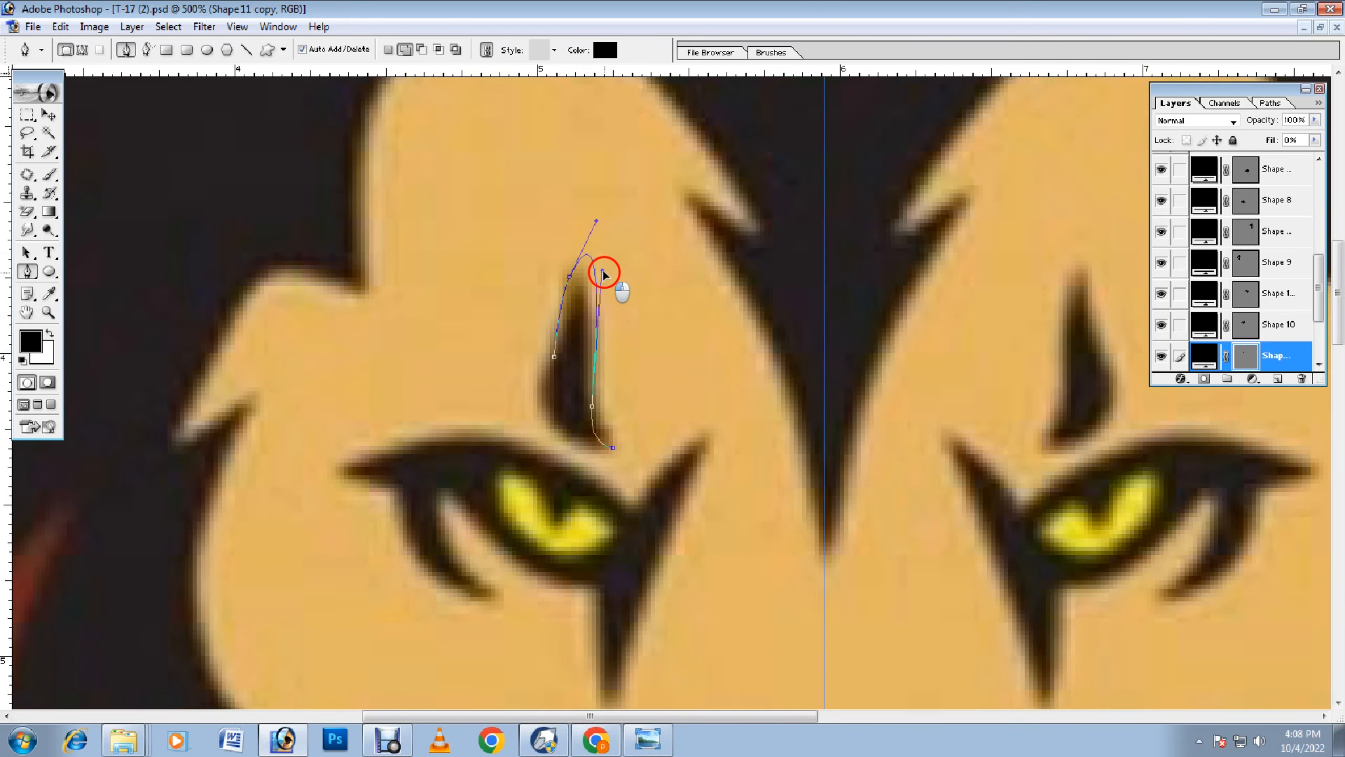
pyautogui.moveTo(613, 448); pyautogui.dragTo(593, 369)
pyautogui.click(593, 247)
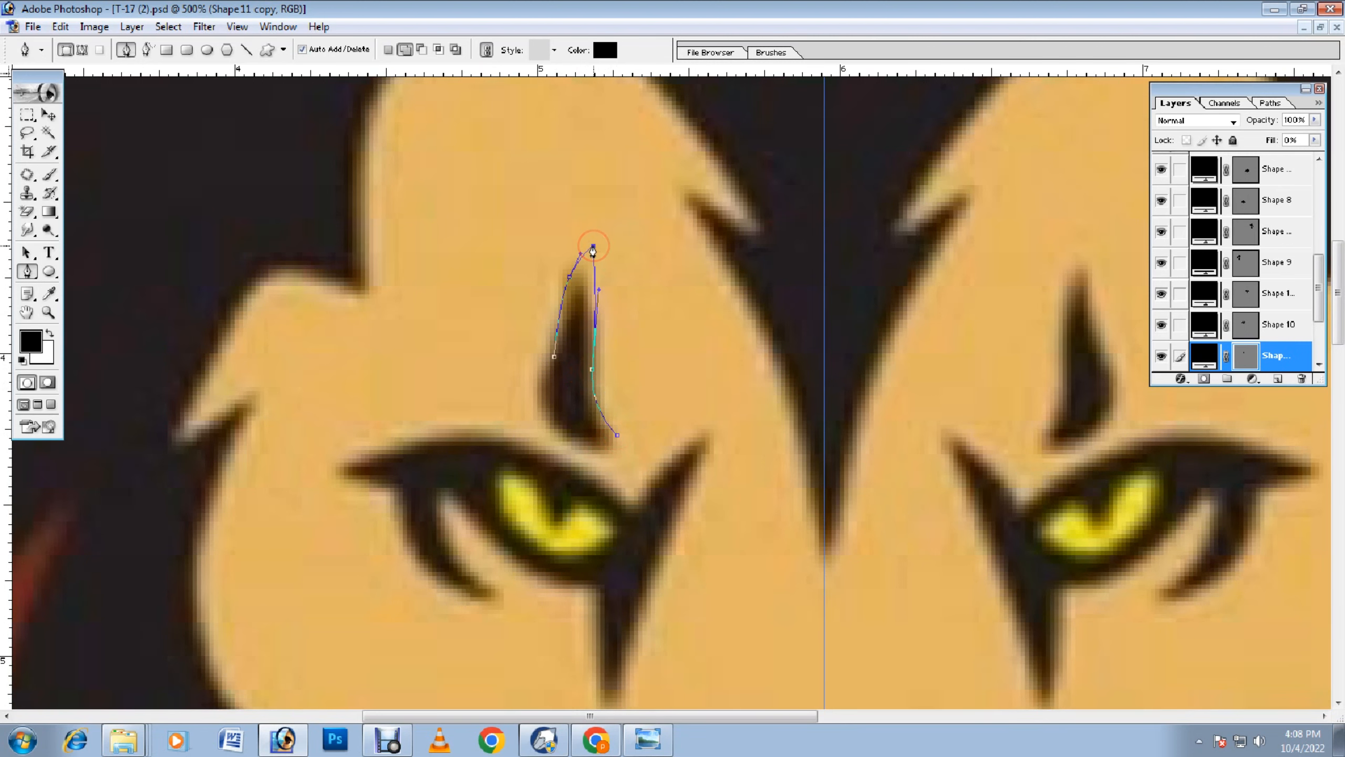
# Step: Trace the outer edge and rounded base of the left brow spike and close the outline
pyautogui.click(542, 410)
pyautogui.click(542, 411)
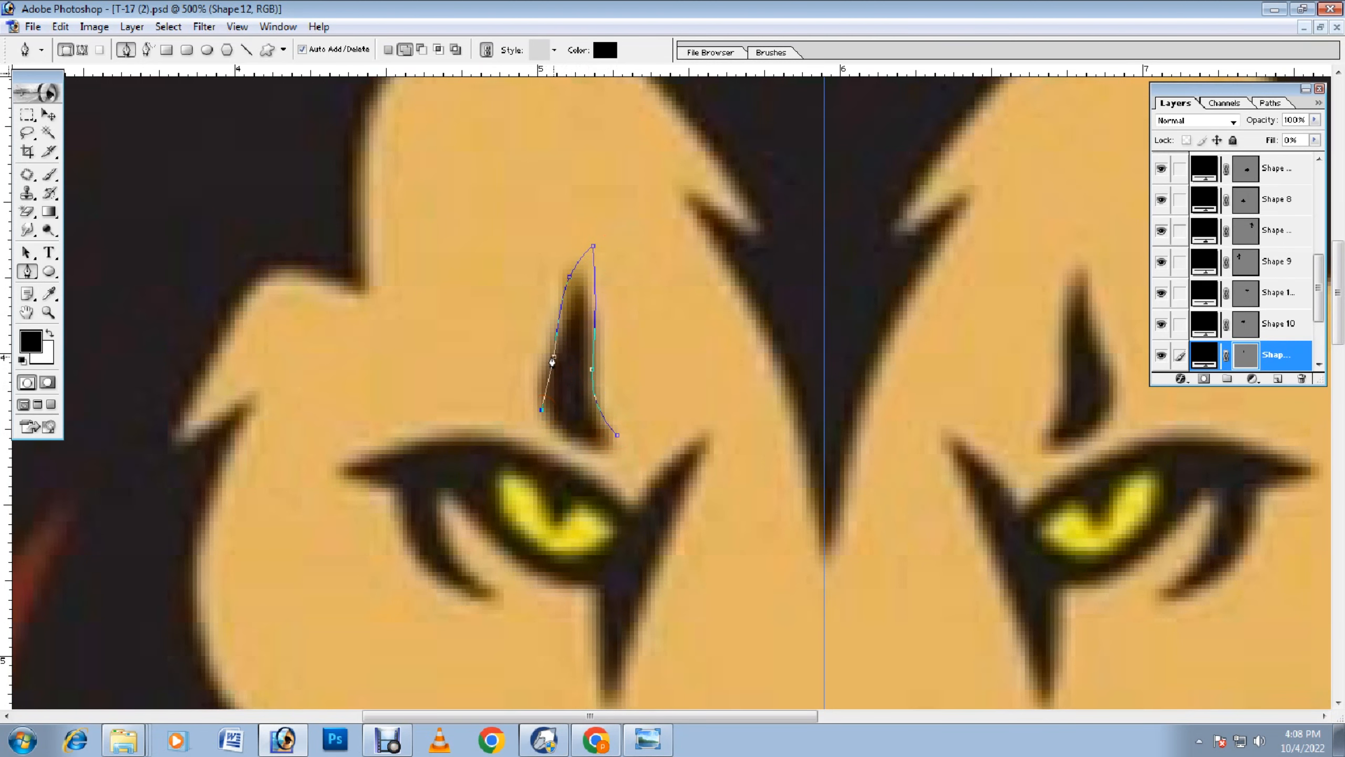
pyautogui.moveTo(554, 357); pyautogui.dragTo(544, 352)
pyautogui.click(610, 452)
pyautogui.moveTo(578, 433); pyautogui.dragTo(565, 439)
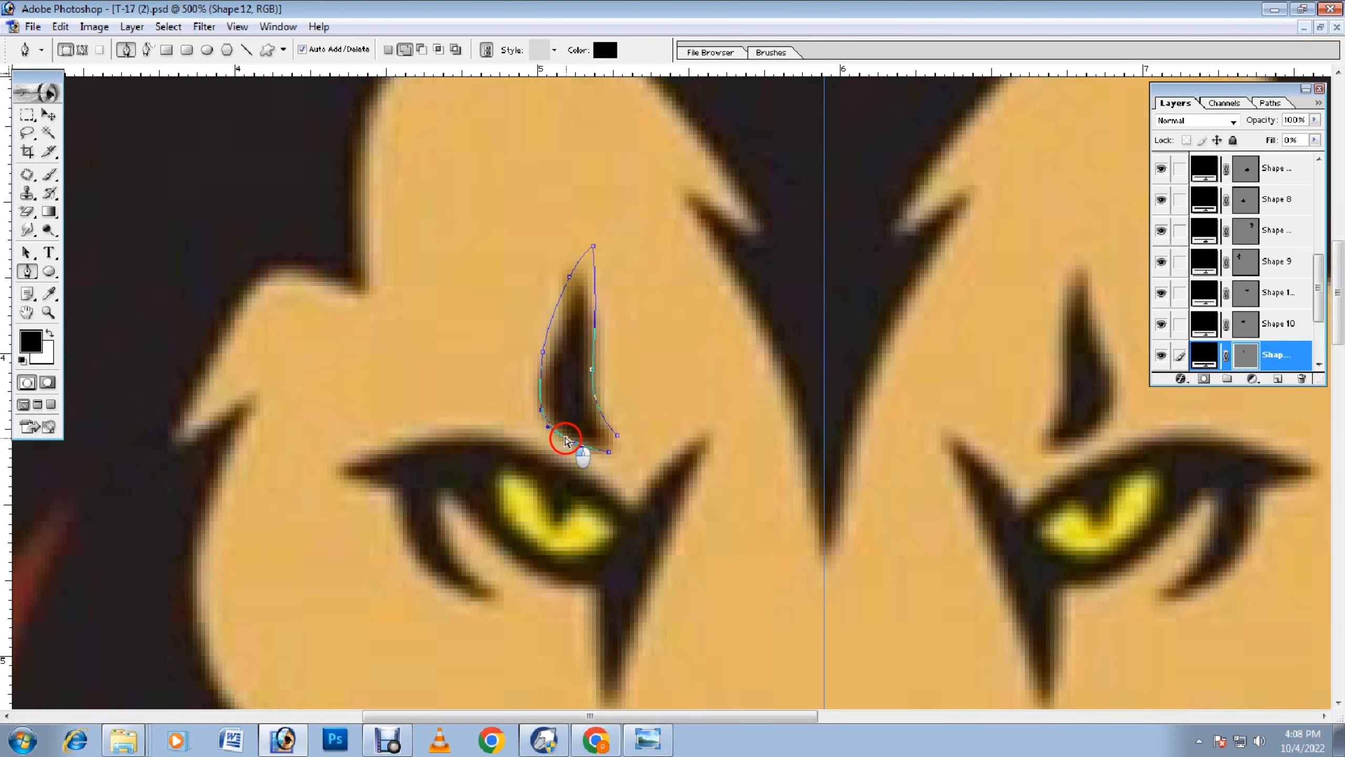
pyautogui.click(618, 436)
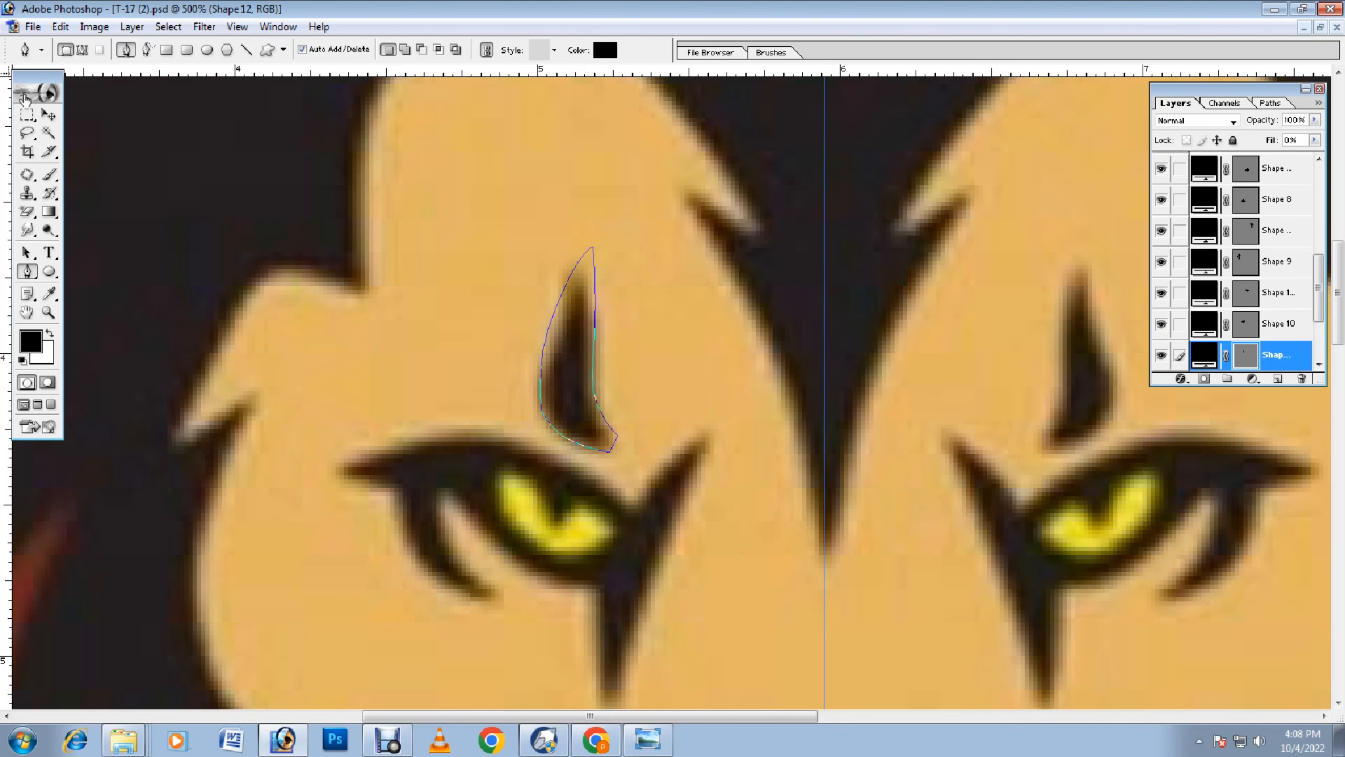
# Step: Duplicate the left brow spike shape and flip the copy horizontally about the centre guide onto the right brow spike
pyautogui.click(48, 115)
pyautogui.hotkey('ctrl', 'j')
pyautogui.hotkey('ctrl', 't')
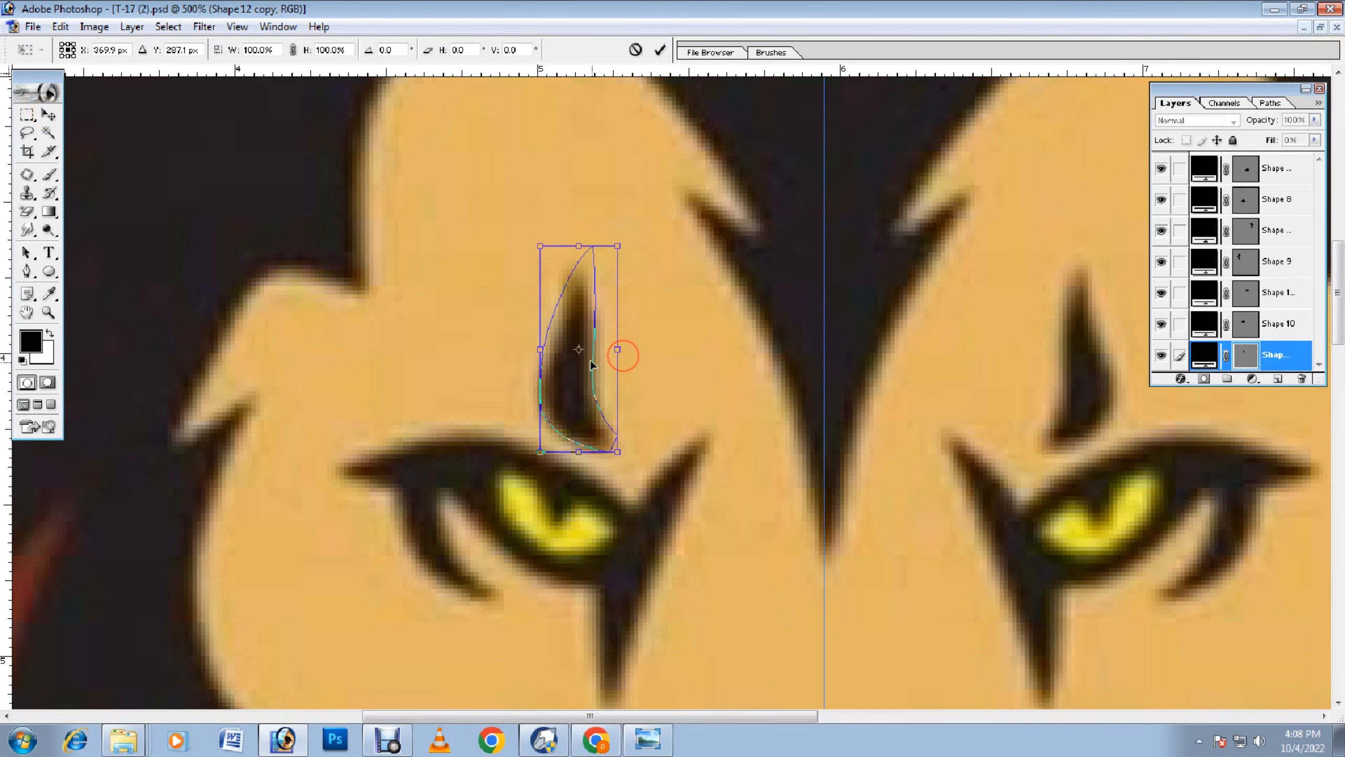
pyautogui.moveTo(579, 350); pyautogui.dragTo(825, 350)
pyautogui.rightClick(582, 354)
pyautogui.click(675, 553)
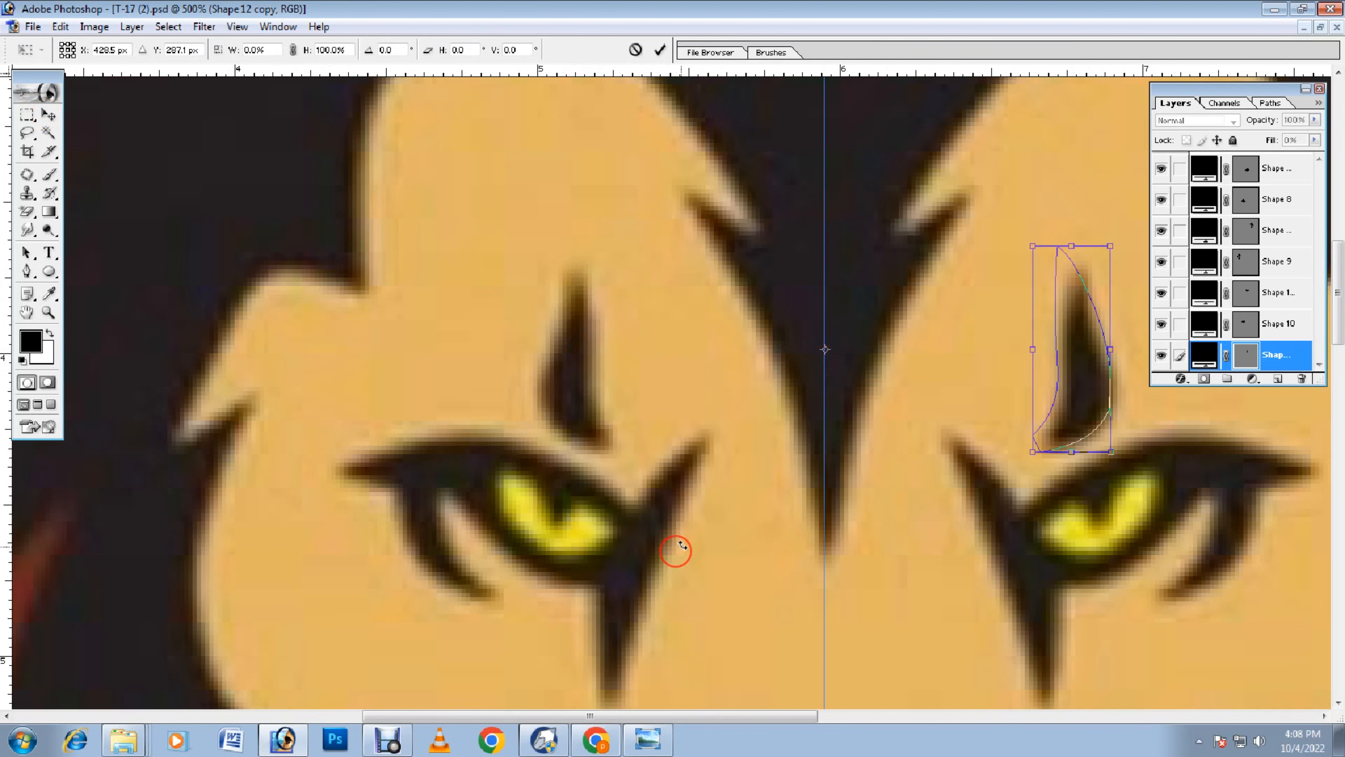
pyautogui.press('Return')
pyautogui.hotkey('ctrl', '-')
pyautogui.hotkey('ctrl', '-')
pyautogui.hotkey('ctrl', '-')
pyautogui.hotkey('ctrl', '-')
pyautogui.hotkey('ctrl', '-')
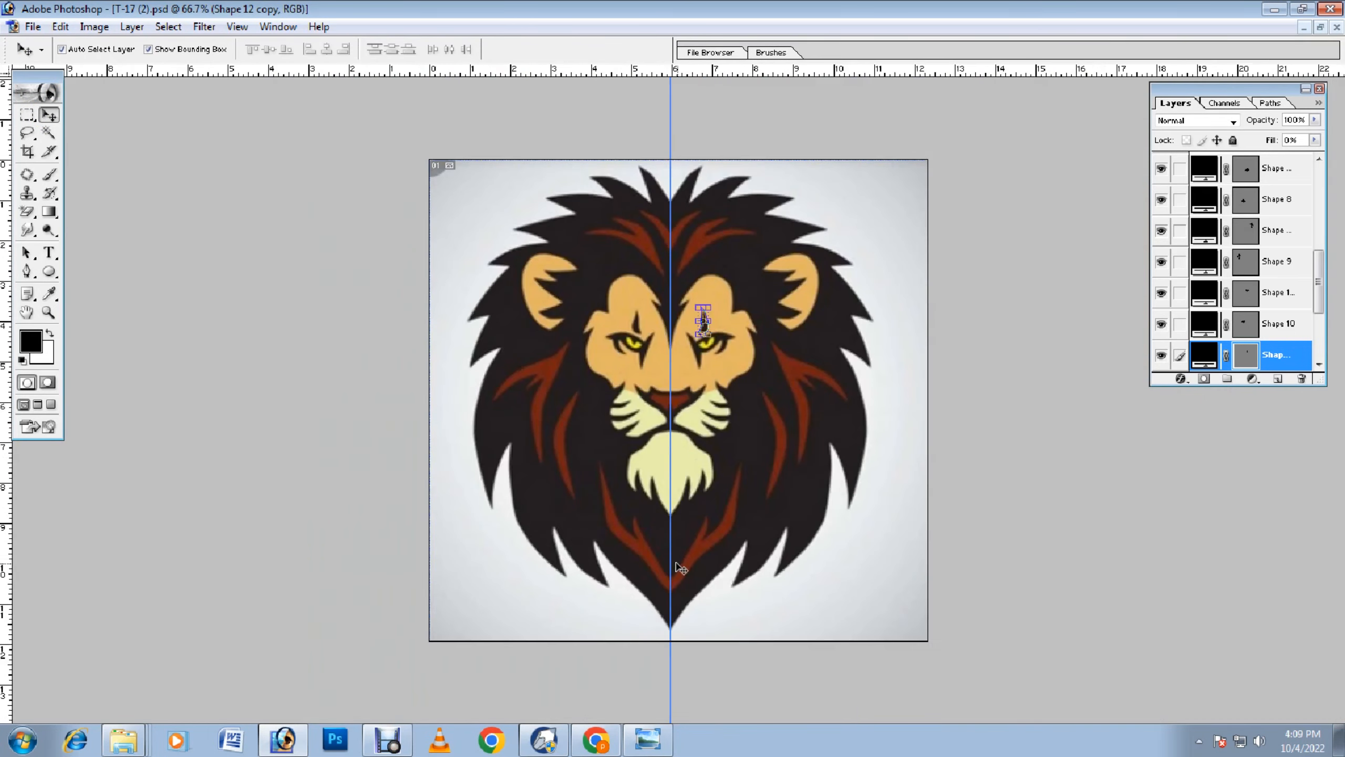
# Step: Start a new shape directly above the Background layer, tracing the inner edge of the dark-red chest marking's left half down to the centre guide
pyautogui.click(675, 561)
pyautogui.hotkey('ctrl', '0')
pyautogui.scroll(-2, 740, 506)
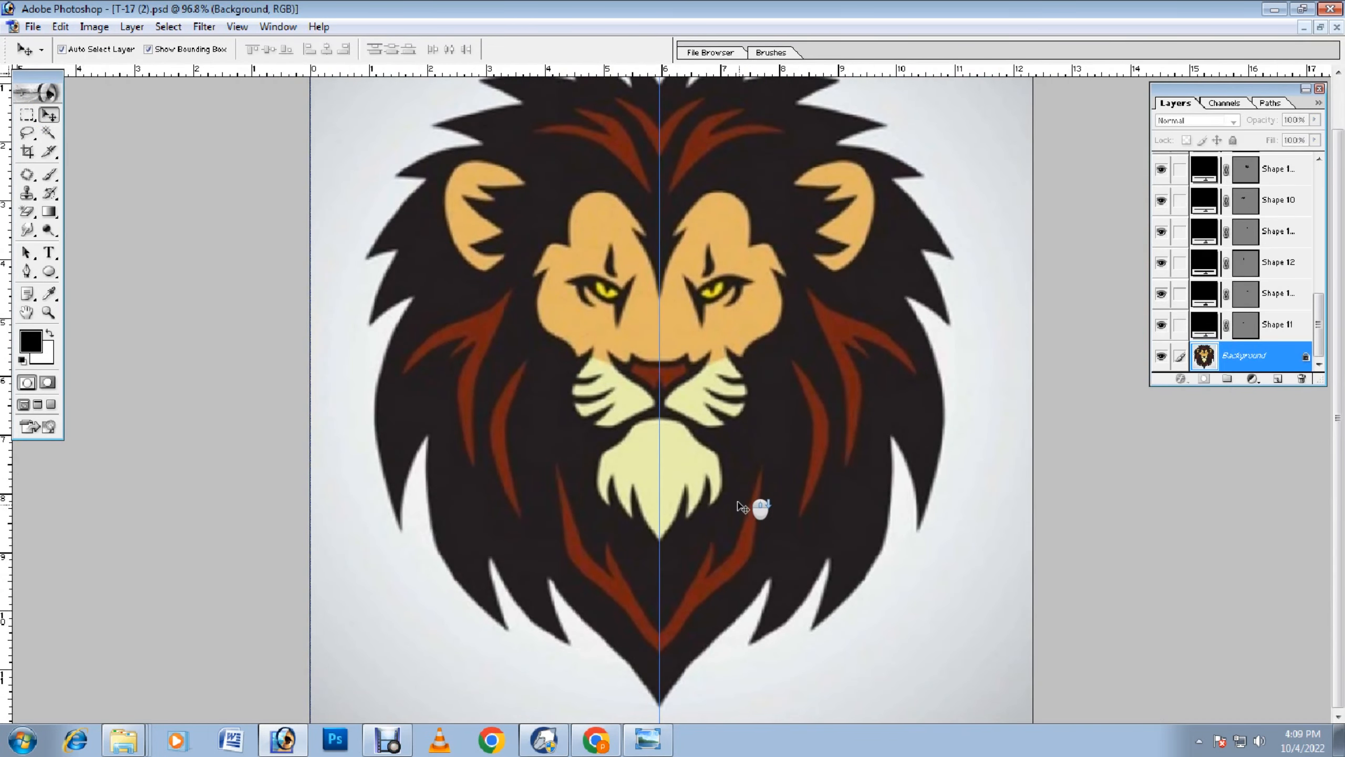
pyautogui.hotkey('ctrl', '+')
pyautogui.hotkey('ctrl', '+')
pyautogui.hotkey('ctrl', '+')
pyautogui.scroll(-5, 736, 504)
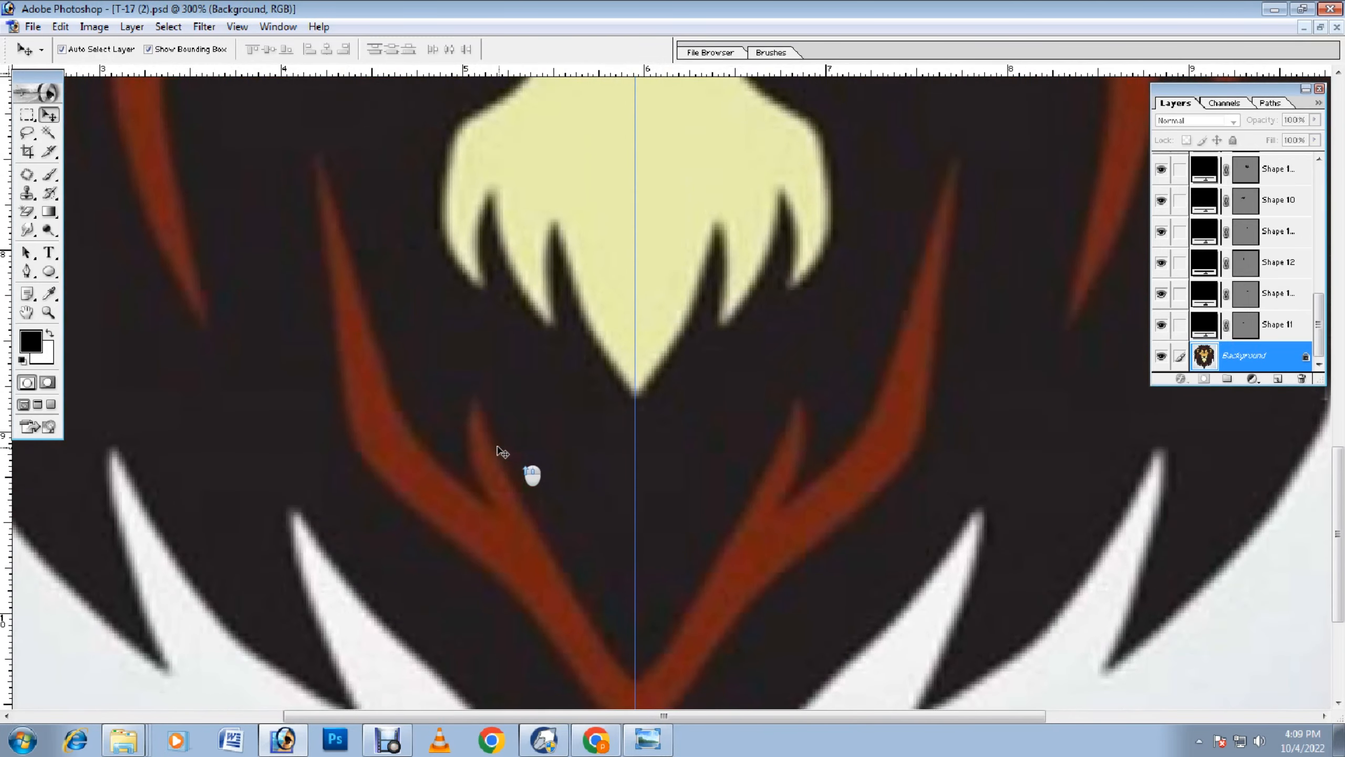
pyautogui.click(26, 271)
pyautogui.click(322, 168)
pyautogui.click(482, 509)
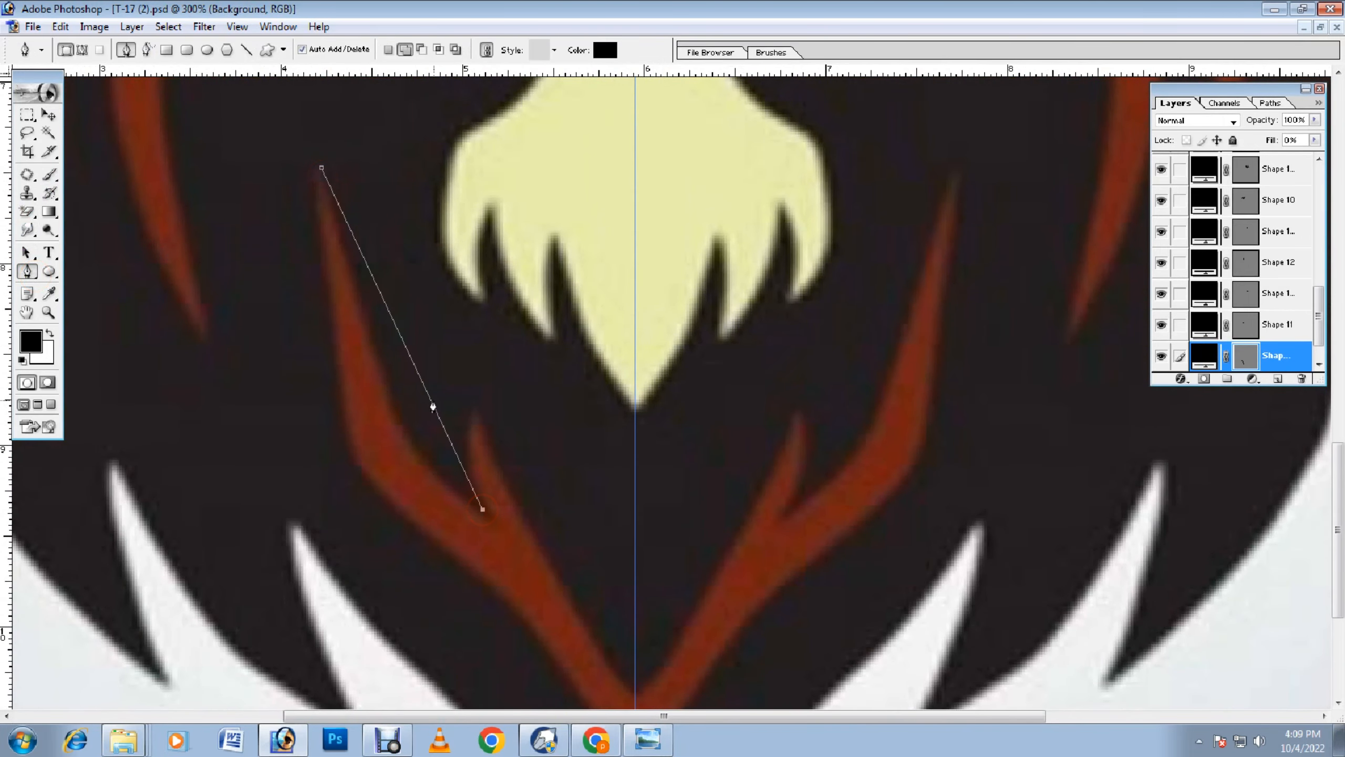
pyautogui.moveTo(433, 403); pyautogui.dragTo(467, 438)
pyautogui.click(474, 390)
pyautogui.click(633, 691)
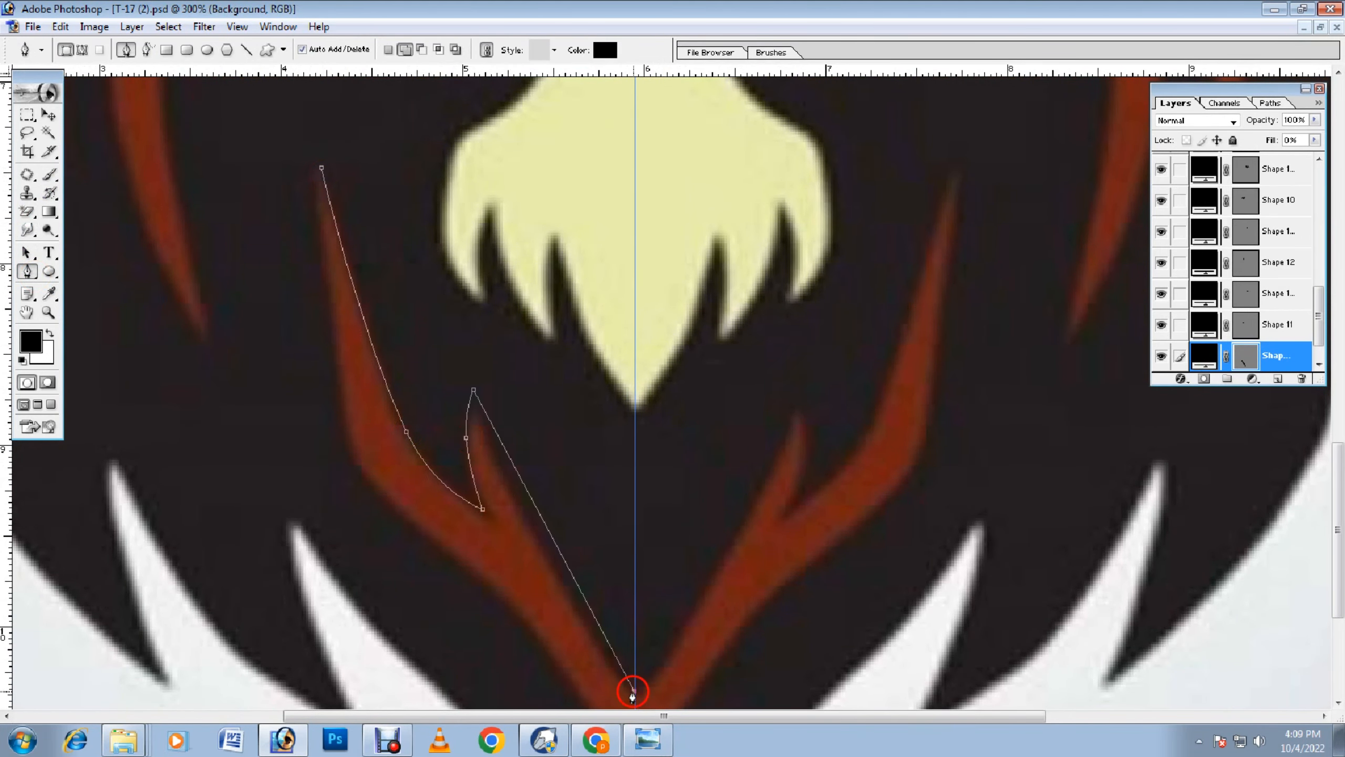
pyautogui.moveTo(571, 570); pyautogui.dragTo(572, 571)
# Step: Continue the chest marking outline along the inner edge of its right half, around the small branch and up to the right tip
pyautogui.scroll(-3, 572, 575)
pyautogui.click(792, 230)
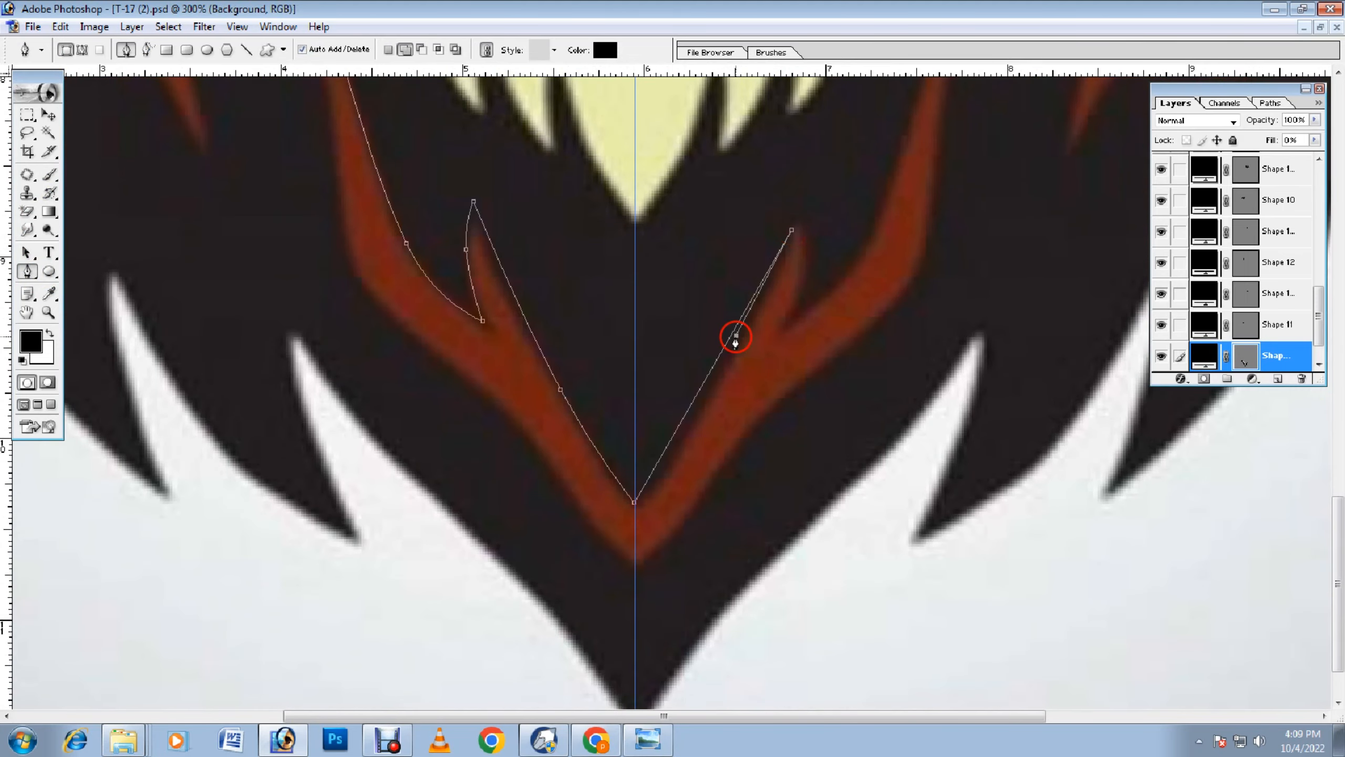
pyautogui.moveTo(730, 339); pyautogui.dragTo(736, 350)
pyautogui.click(790, 322)
pyautogui.moveTo(792, 230); pyautogui.dragTo(799, 197)
pyautogui.moveTo(795, 255); pyautogui.dragTo(796, 256)
pyautogui.scroll(3, 795, 259)
pyautogui.click(953, 189)
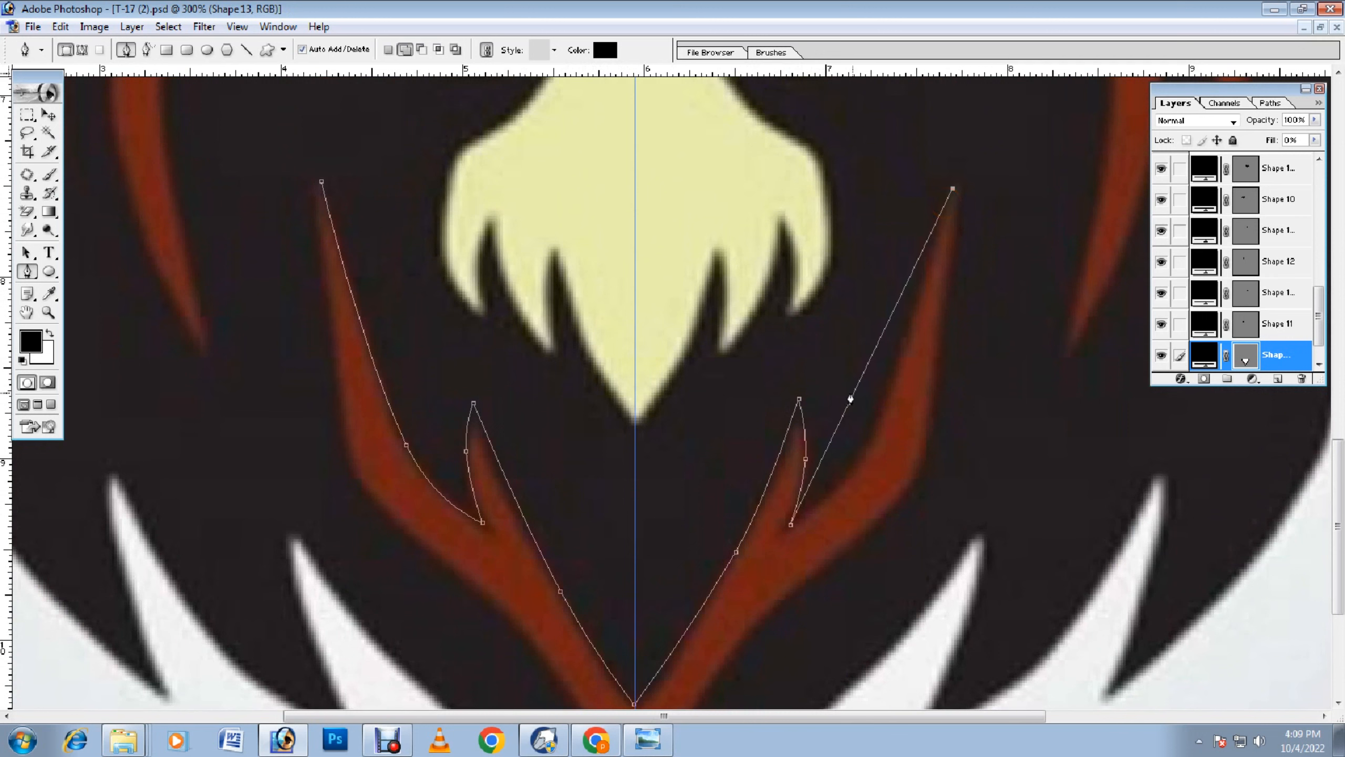
pyautogui.moveTo(850, 398); pyautogui.dragTo(929, 416)
# Step: Trace the outer edge of the chest marking's right half down to its bottom point on the centre guide
pyautogui.click(890, 515)
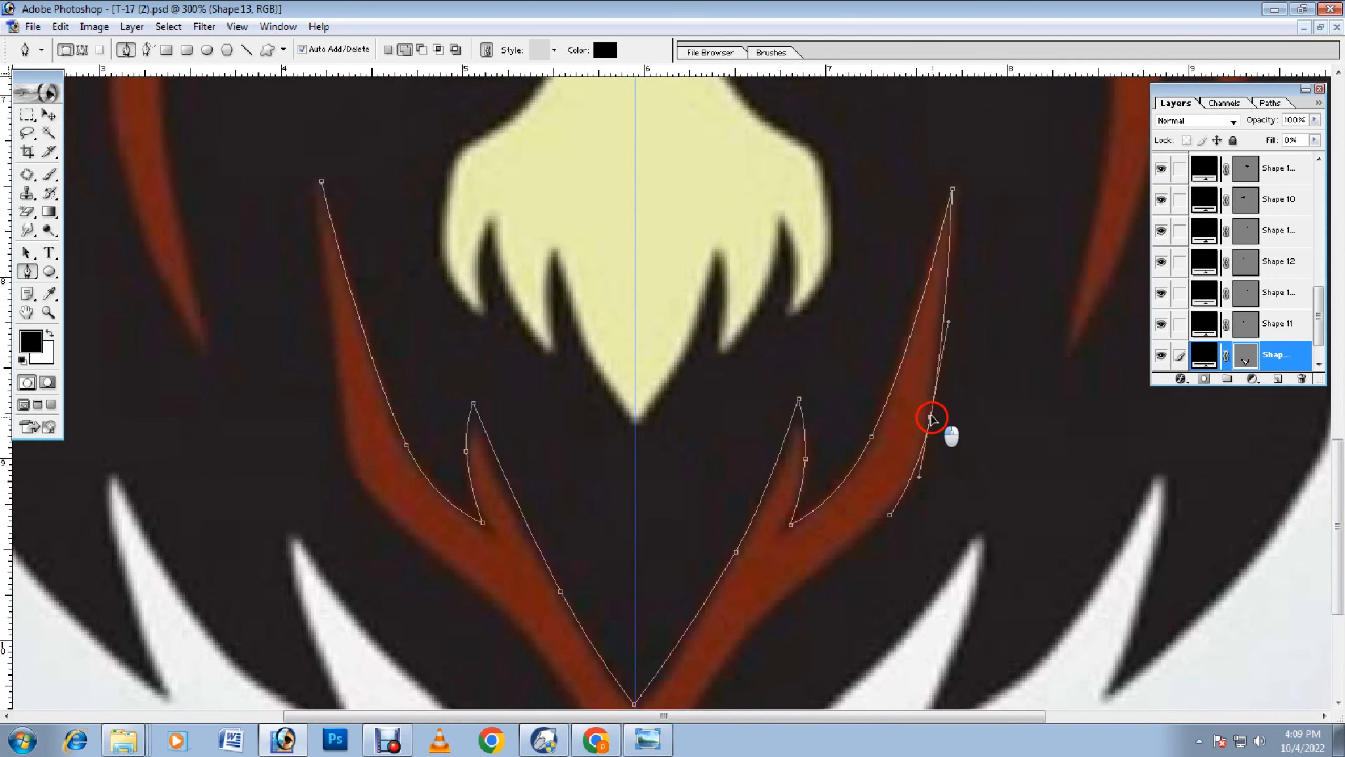
pyautogui.scroll(-3, 712, 555)
pyautogui.click(680, 557)
pyautogui.moveTo(785, 447); pyautogui.dragTo(767, 436)
pyautogui.scroll(-2, 660, 500)
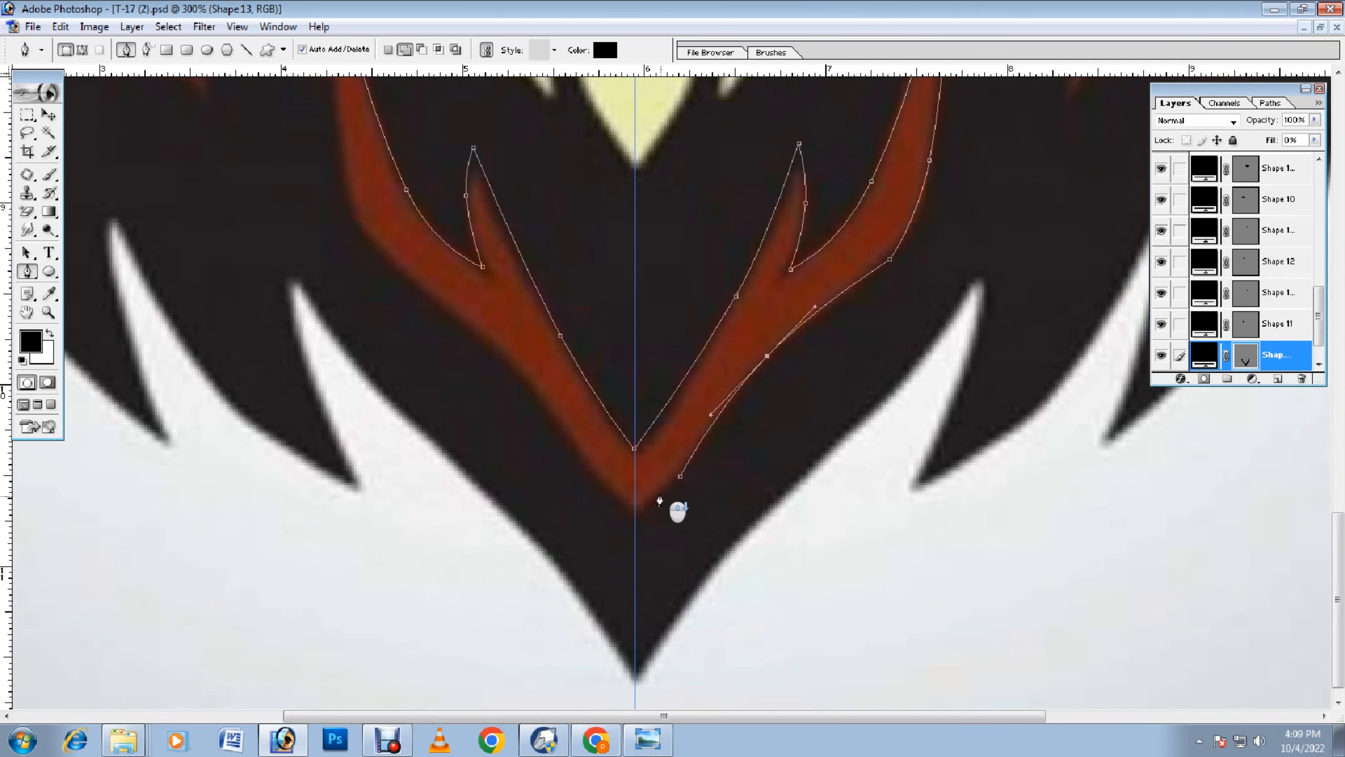
pyautogui.click(635, 541)
# Step: Trace the outer edge of the chest marking's left half up to its tip and close the outline
pyautogui.click(486, 343)
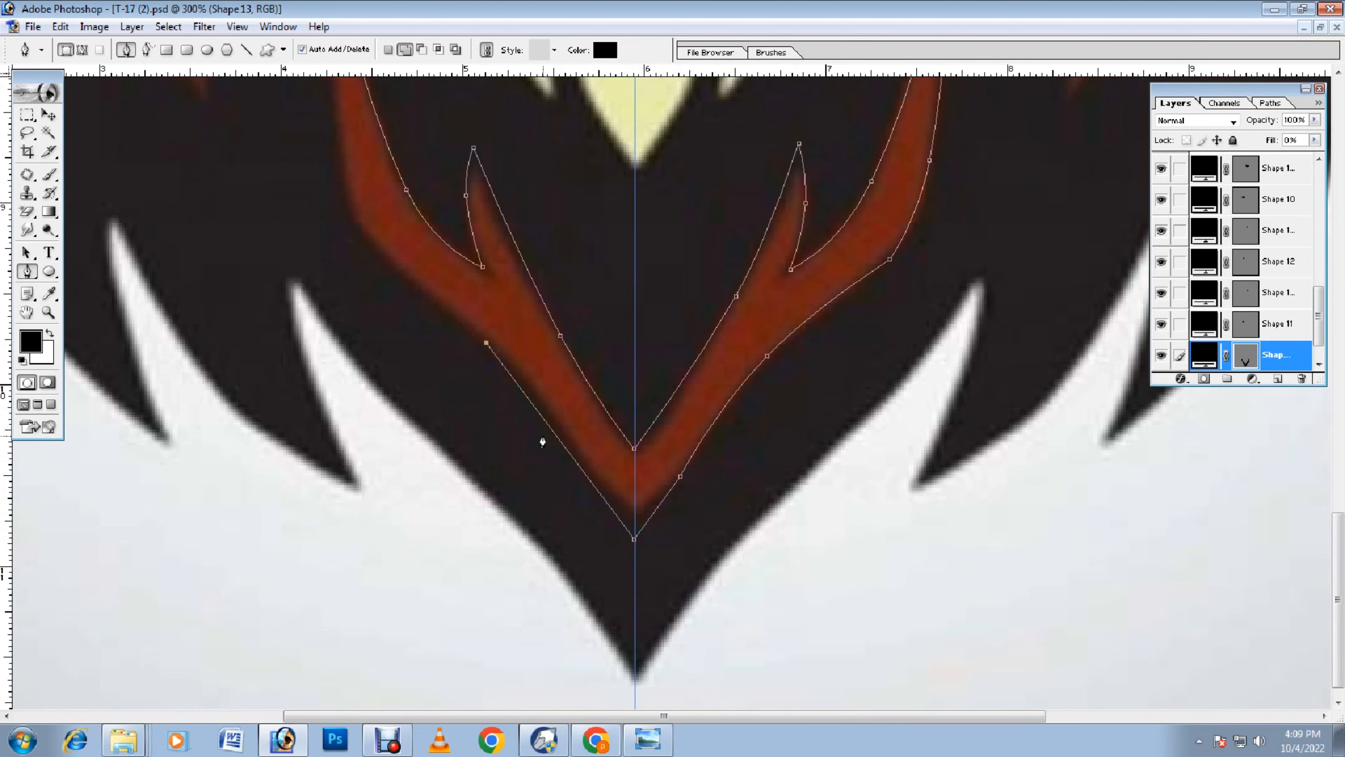
pyautogui.moveTo(594, 487); pyautogui.dragTo(590, 489)
pyautogui.scroll(2, 530, 434)
pyautogui.click(341, 243)
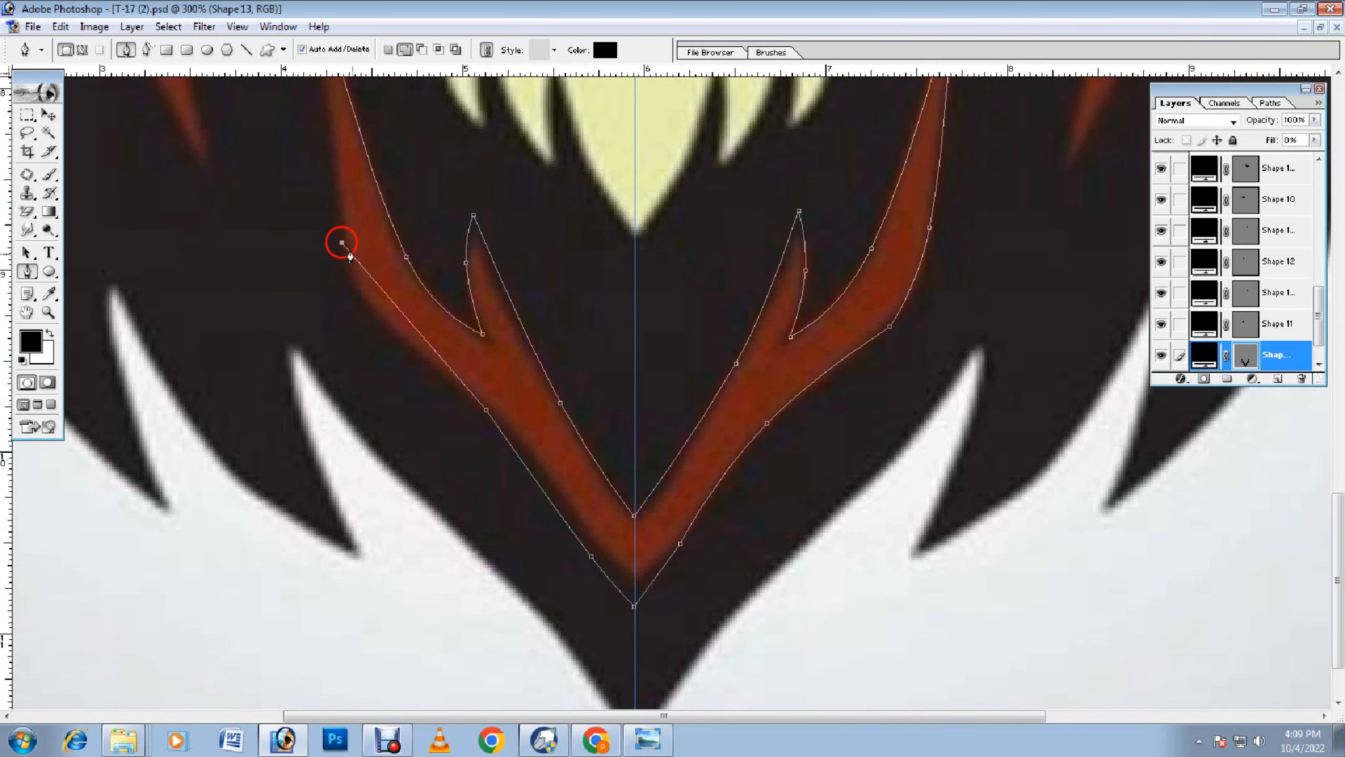
pyautogui.moveTo(385, 294); pyautogui.dragTo(350, 316)
pyautogui.scroll(3, 360, 309)
pyautogui.moveTo(321, 192); pyautogui.dragTo(316, 236)
pyautogui.hotkey('ctrl', 'alt', '0')
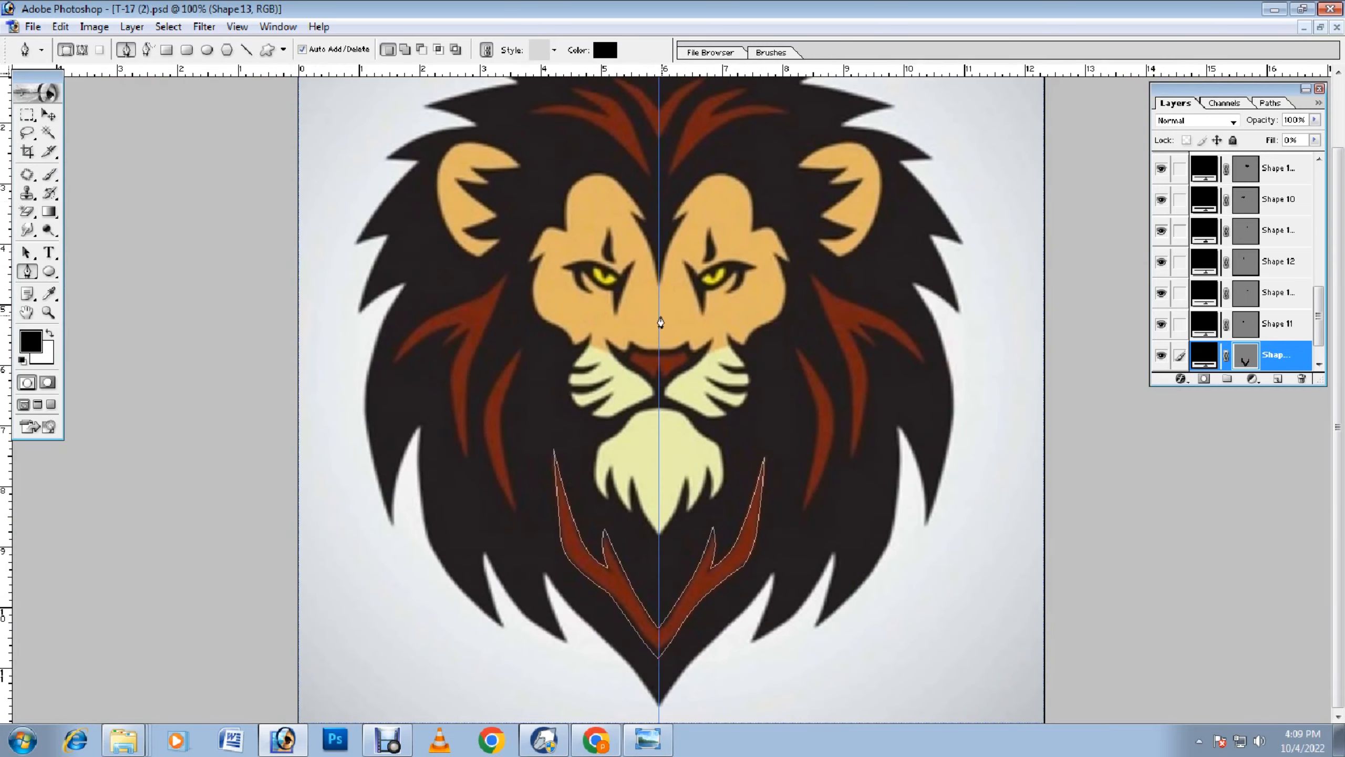
# Step: Select the Background layer and toggle its visibility off and on to check the traced shapes
pyautogui.click(49, 115)
pyautogui.click(901, 550)
pyautogui.click(1160, 357)
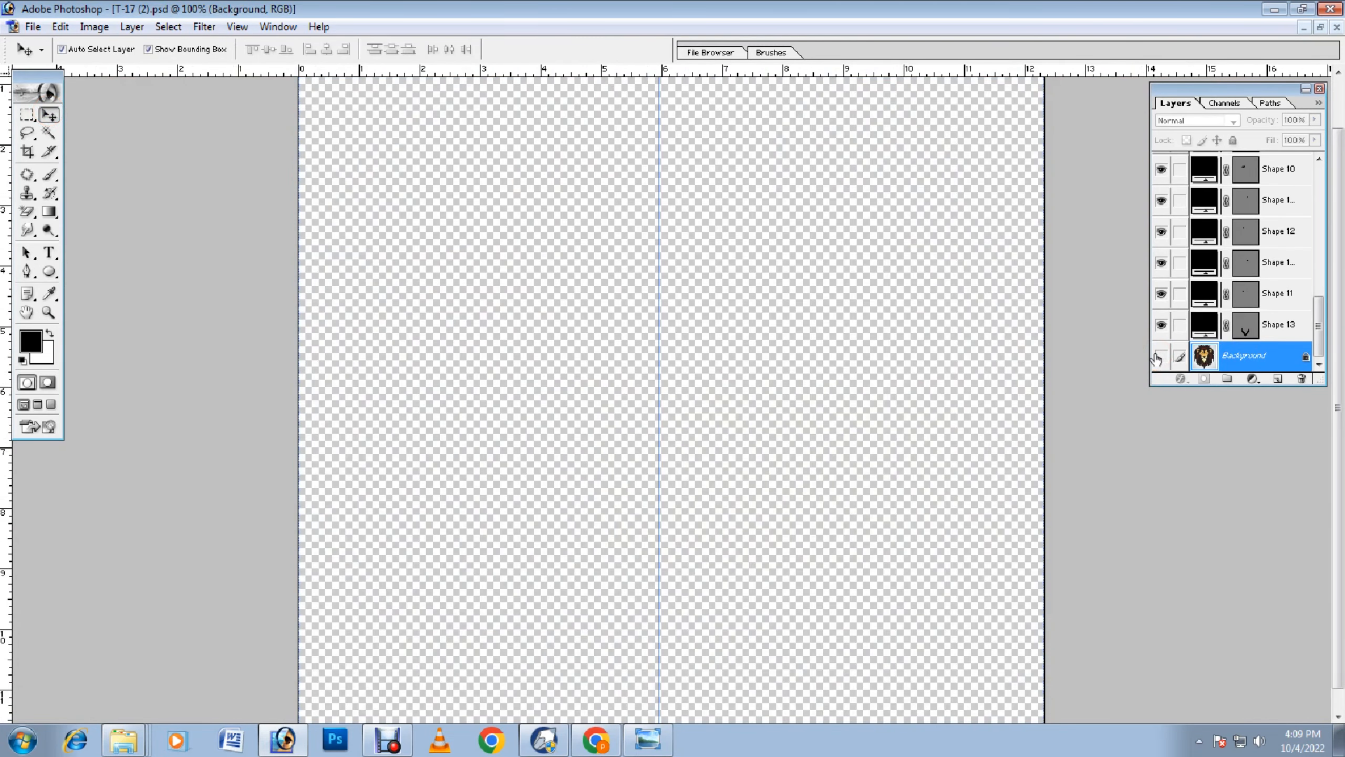
pyautogui.hotkey('ctrl', '-')
pyautogui.click(1160, 356)
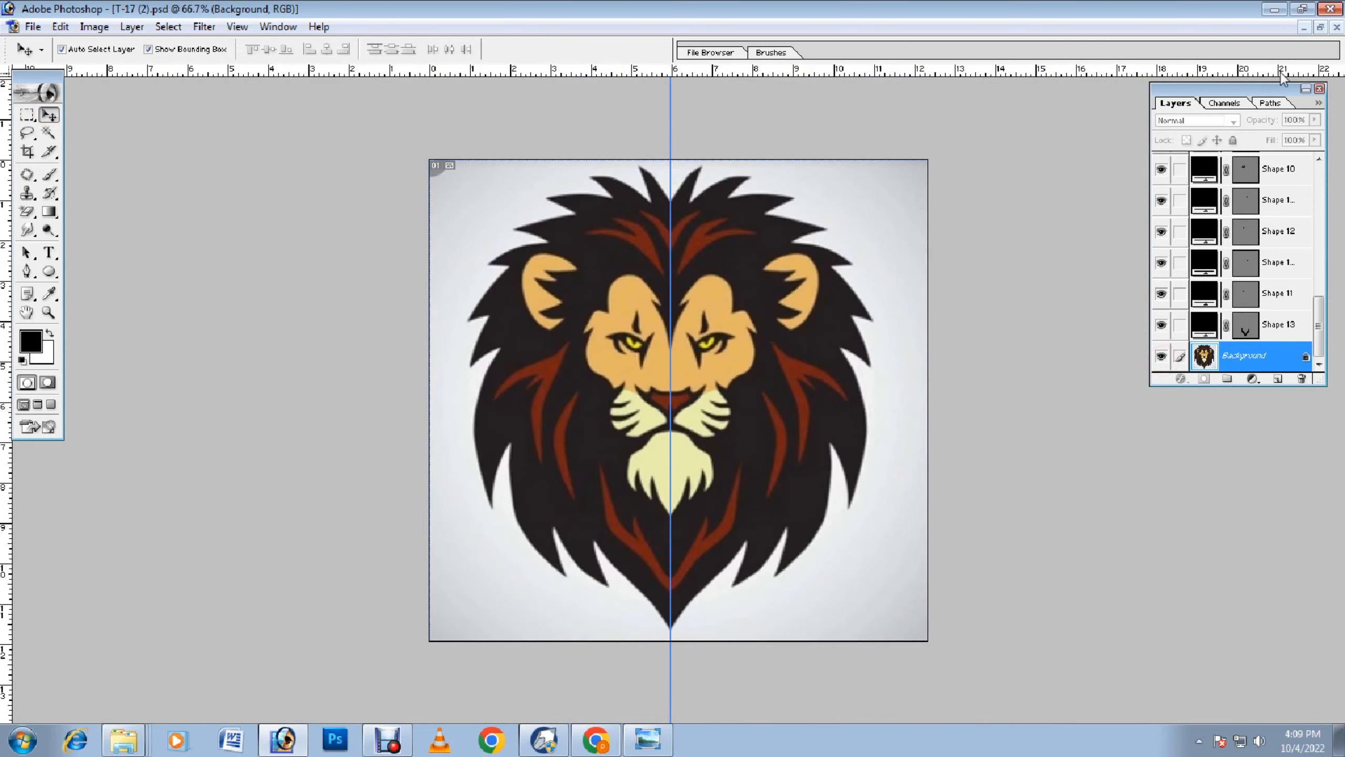
# Step: Restore the document to a floating window and set the image resolution to 300 pixels/inch
pyautogui.click(1320, 26)
pyautogui.rightClick(420, 81)
pyautogui.click(461, 113)
pyautogui.moveTo(613, 429); pyautogui.dragTo(498, 411)
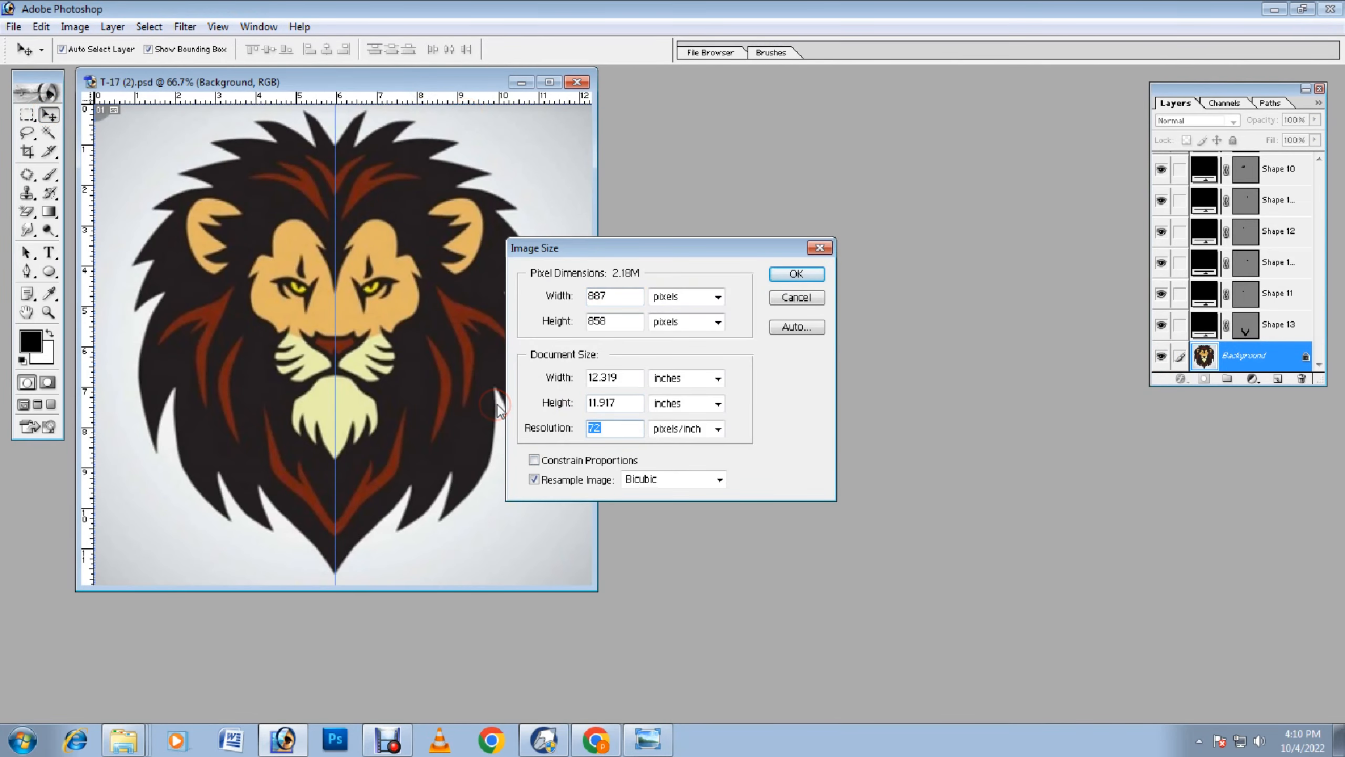
pyautogui.write('300')
pyautogui.press('Return')
pyautogui.scroll(4, 732, 404)
pyautogui.scroll(3, 731, 404)
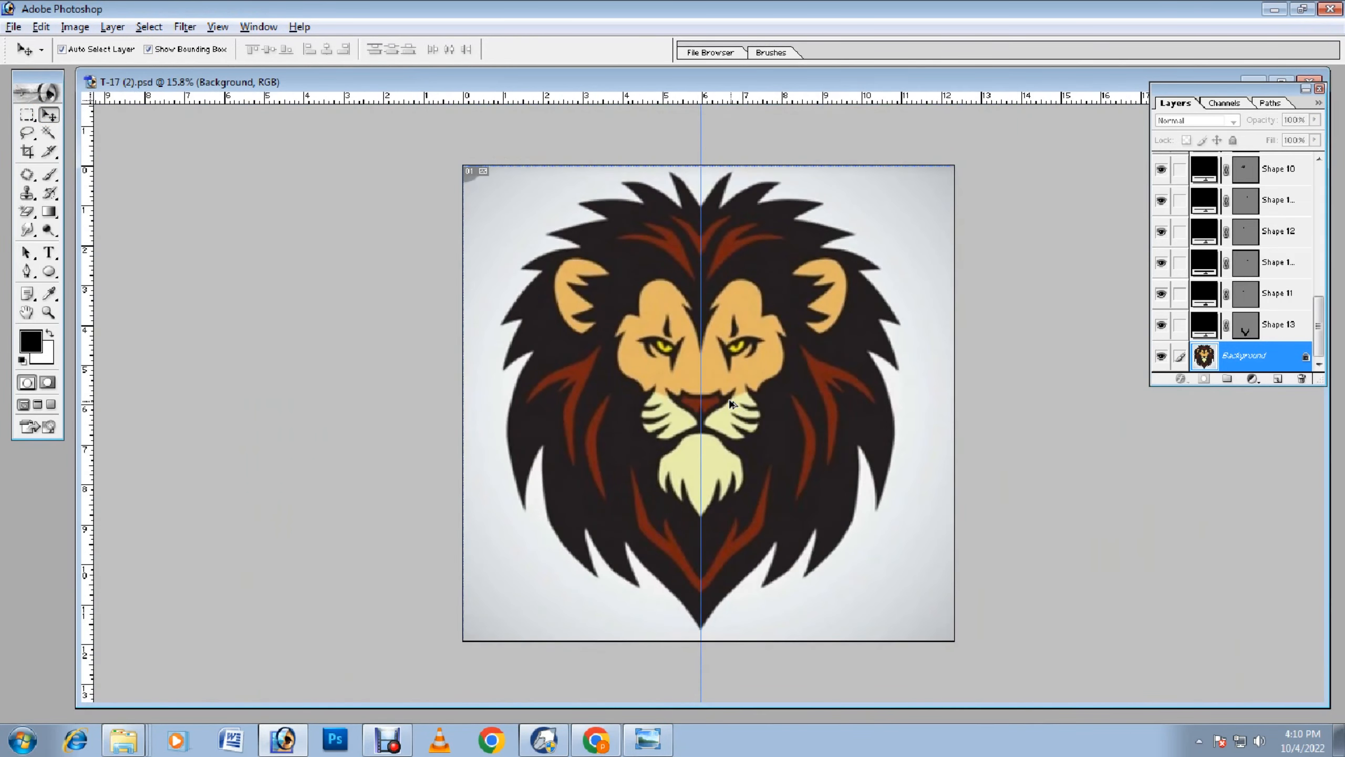
# Step: Make the layer groups Set 3, Set 2 and Set 1 visible
pyautogui.click(1180, 326)
pyautogui.click(1162, 324)
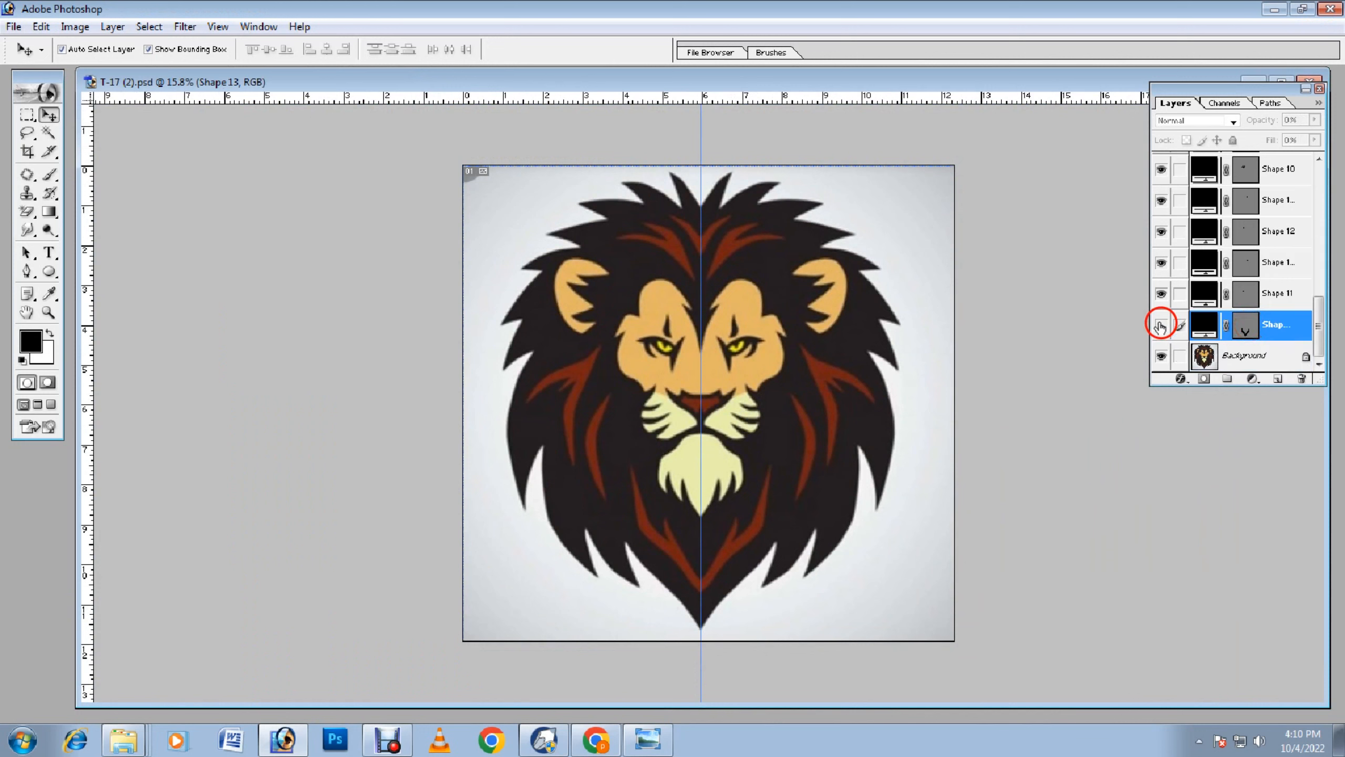
pyautogui.click(1161, 324)
pyautogui.scroll(7, 1228, 309)
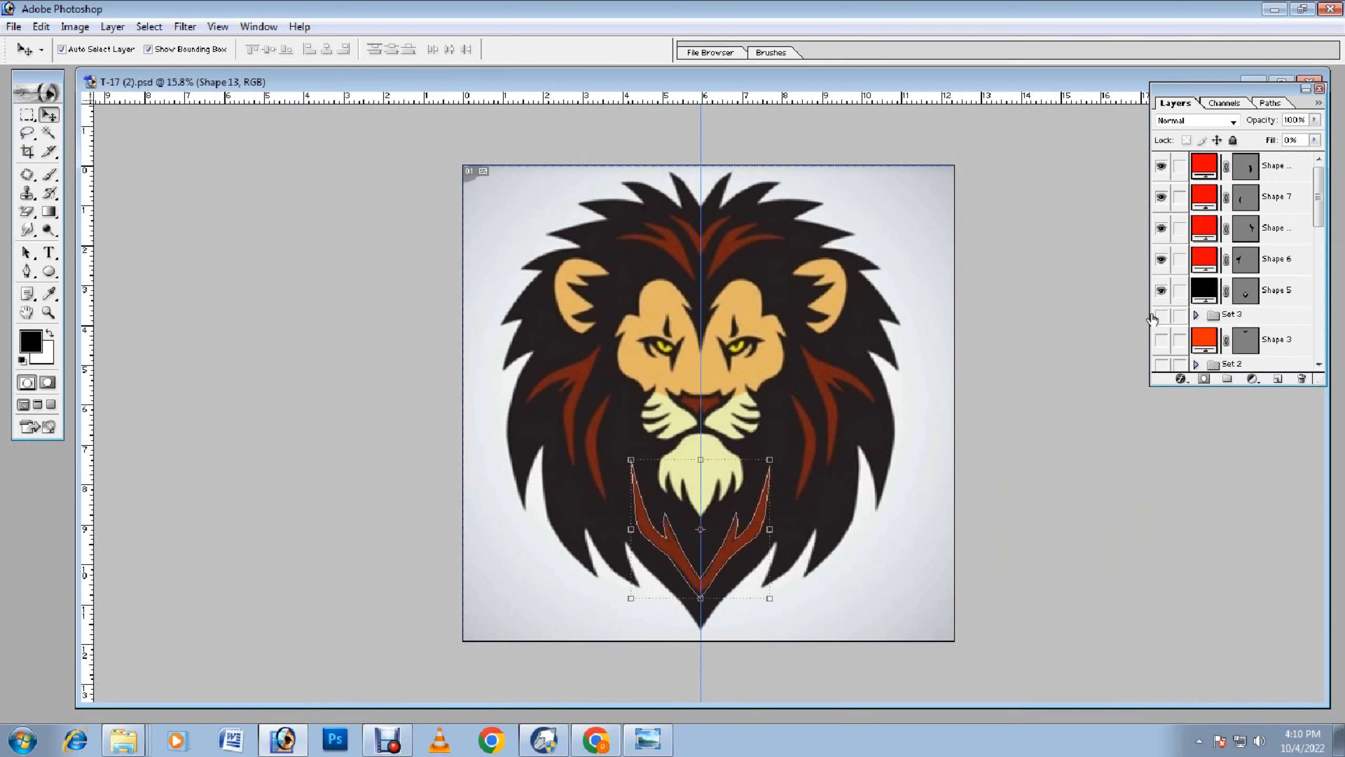
pyautogui.click(1161, 315)
pyautogui.scroll(-2, 1163, 321)
pyautogui.click(1162, 271)
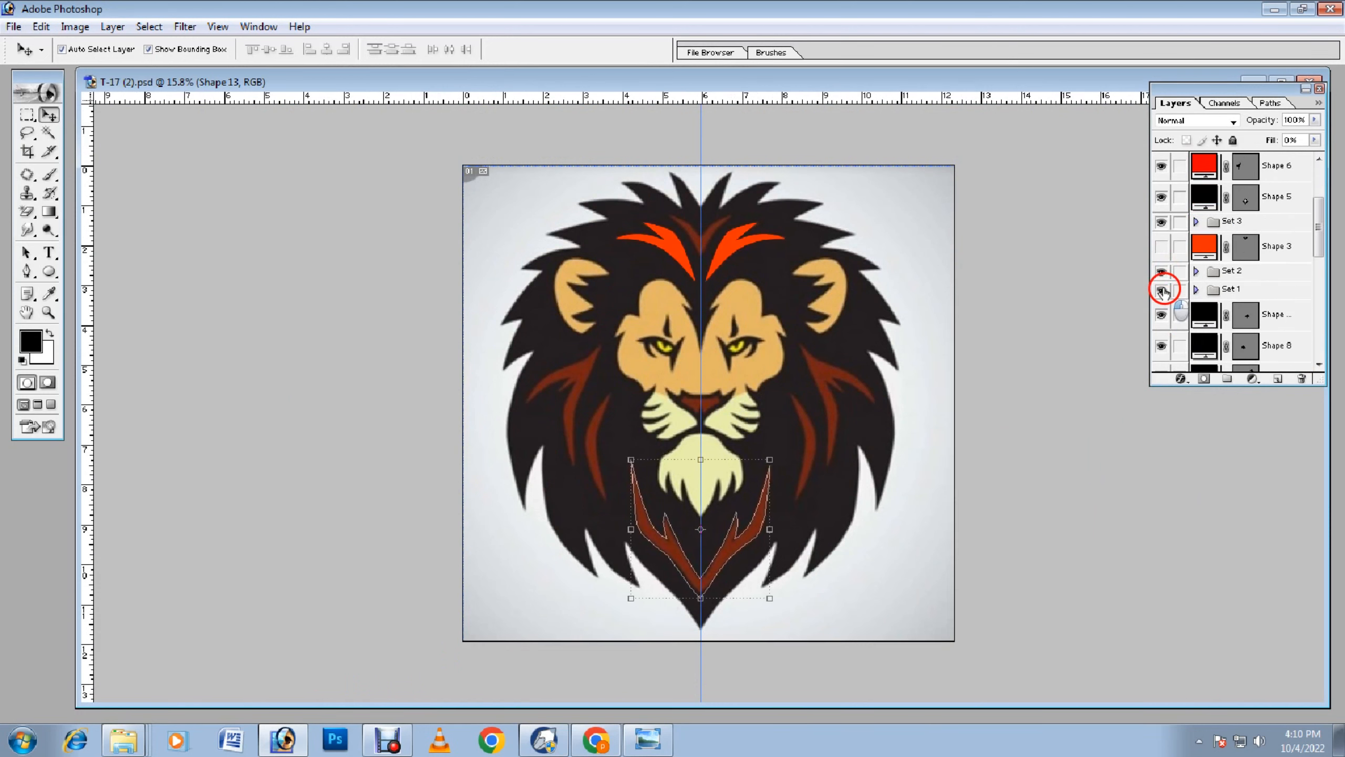
pyautogui.click(1161, 290)
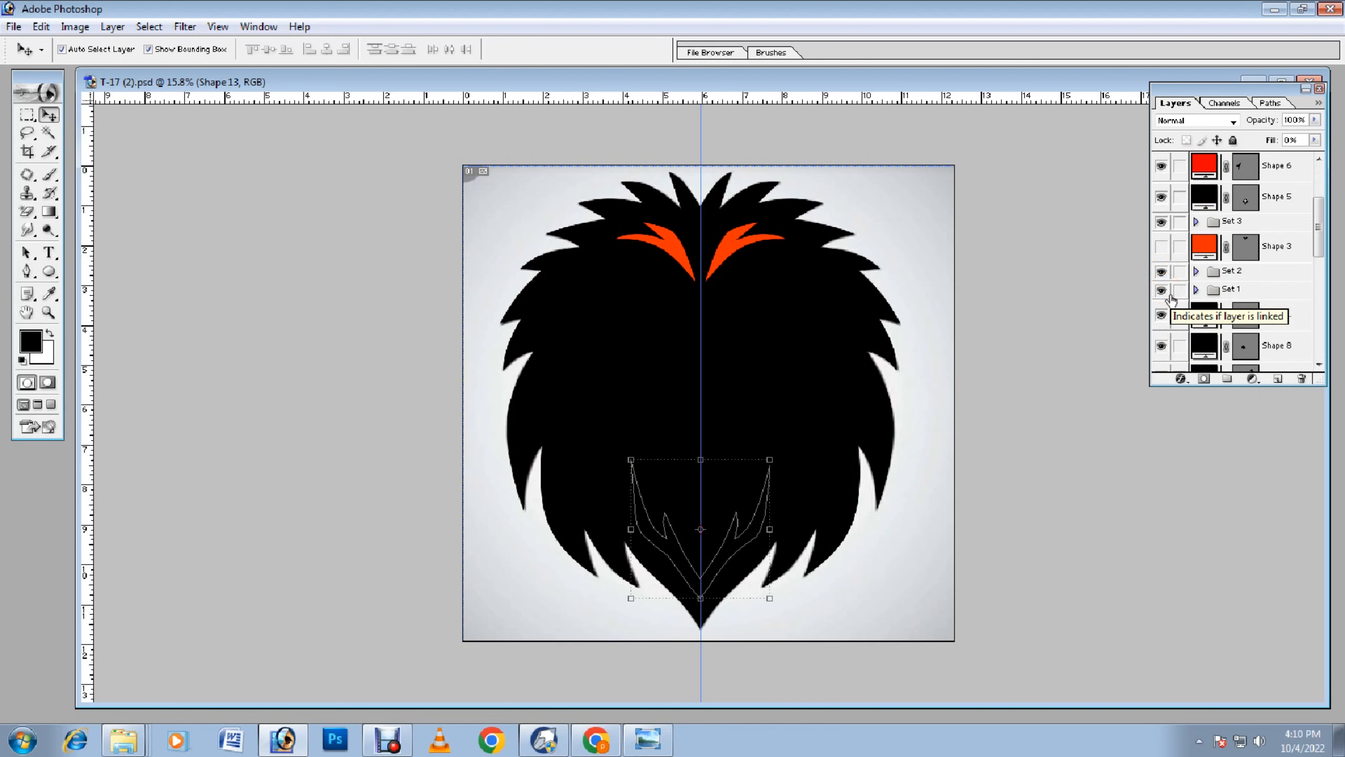
# Step: Convert the locked Background into a regular layer named Layer 0
pyautogui.scroll(-5, 1171, 307)
pyautogui.doubleClick(1228, 356)
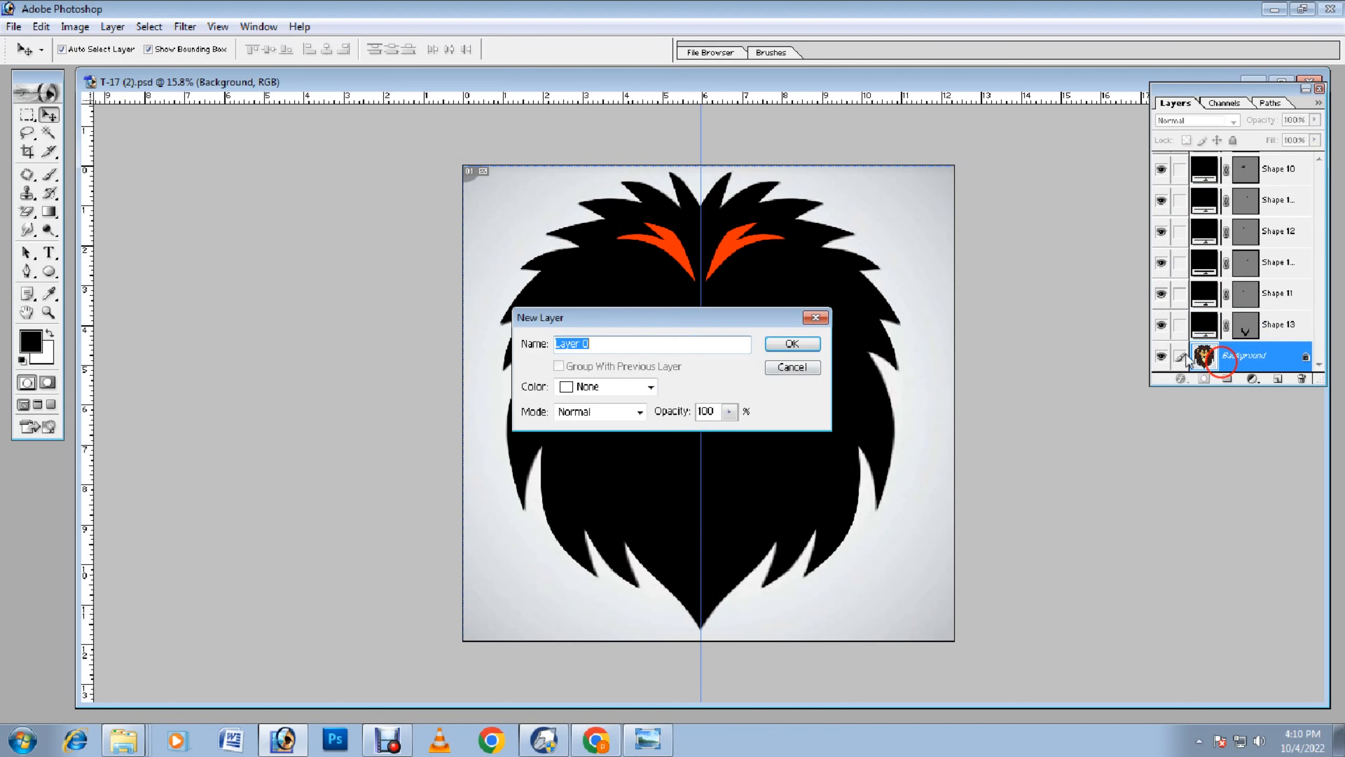
pyautogui.click(787, 340)
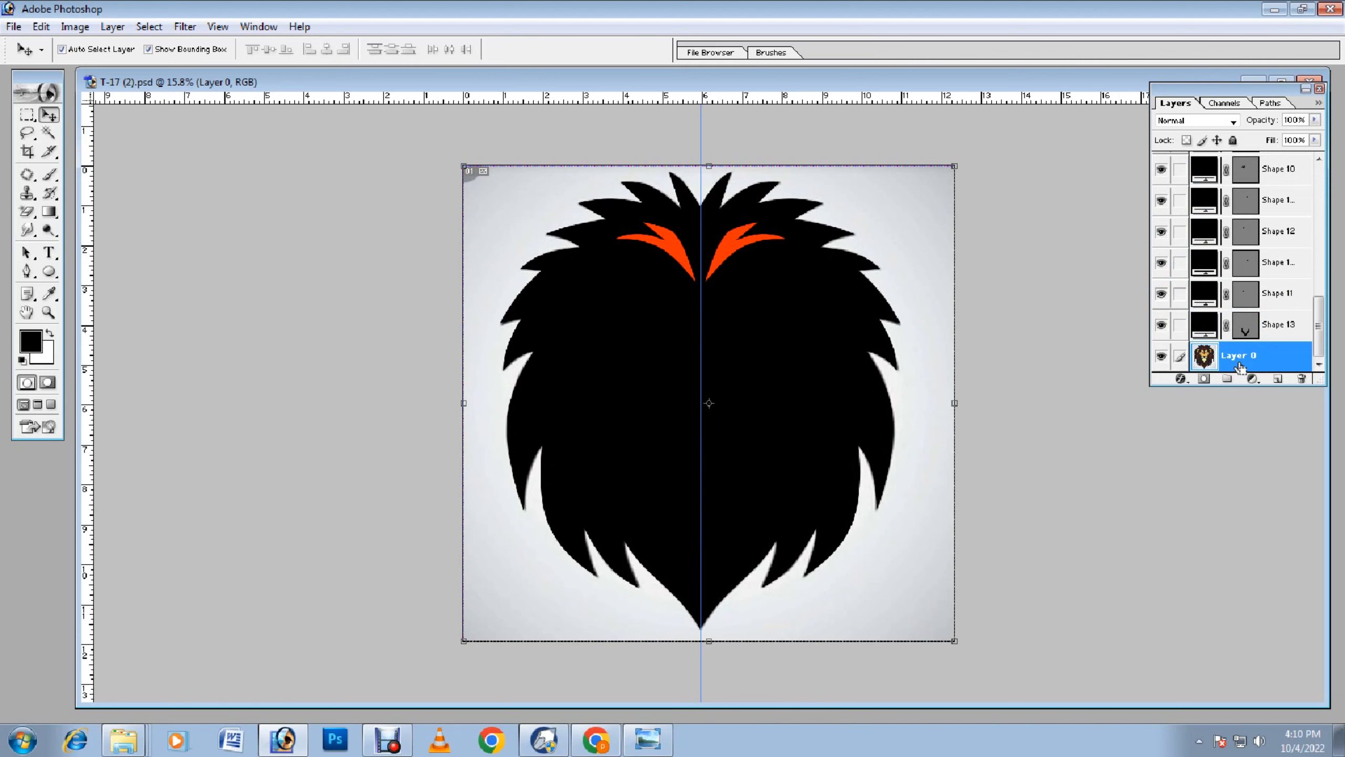
# Step: Bring the reference image Layer 0 to the top of the layer stack and hide it
pyautogui.moveTo(1241, 367); pyautogui.dragTo(1241, 300)
pyautogui.hotkey('ctrl', 'shift', ']')
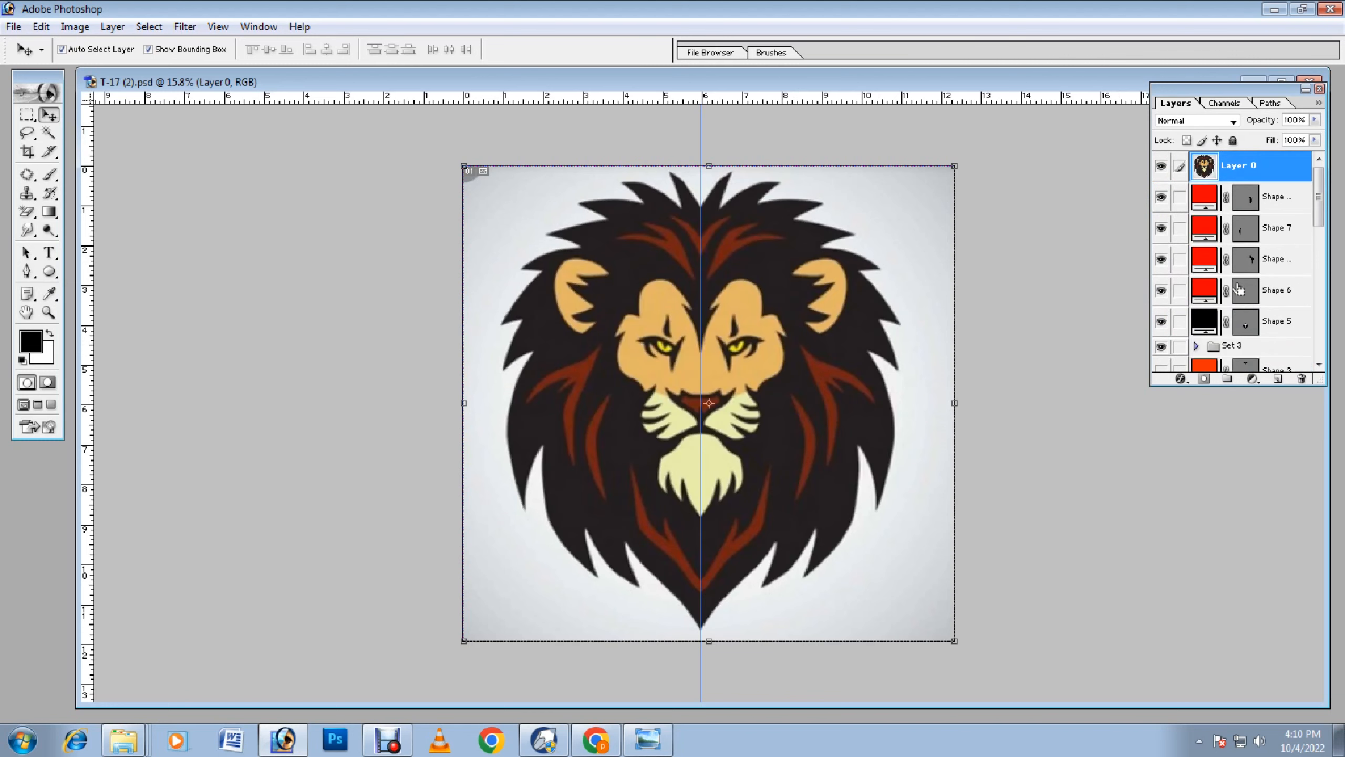
pyautogui.click(1161, 168)
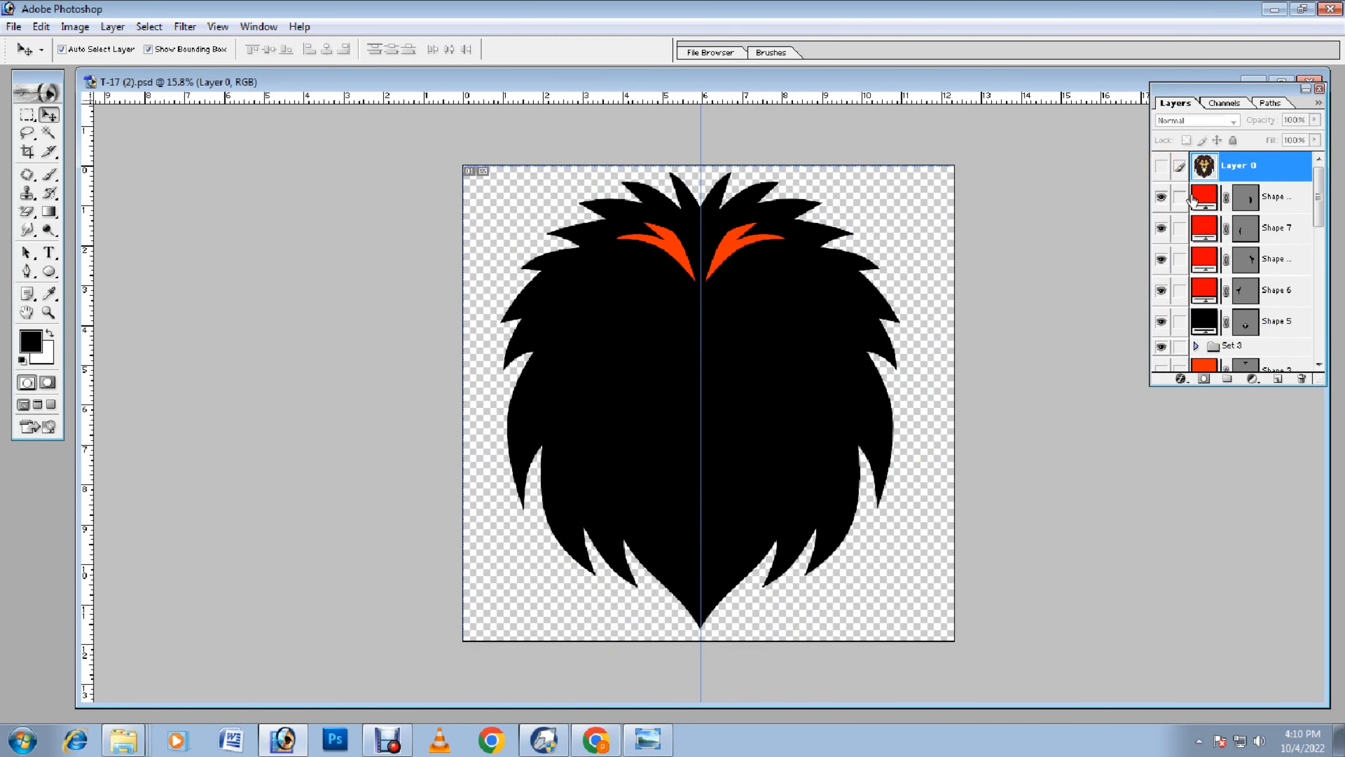
# Step: Set the fill of the two curved red mane markings, Shape 7 copy and Shape 7, to 100%
pyautogui.click(1274, 201)
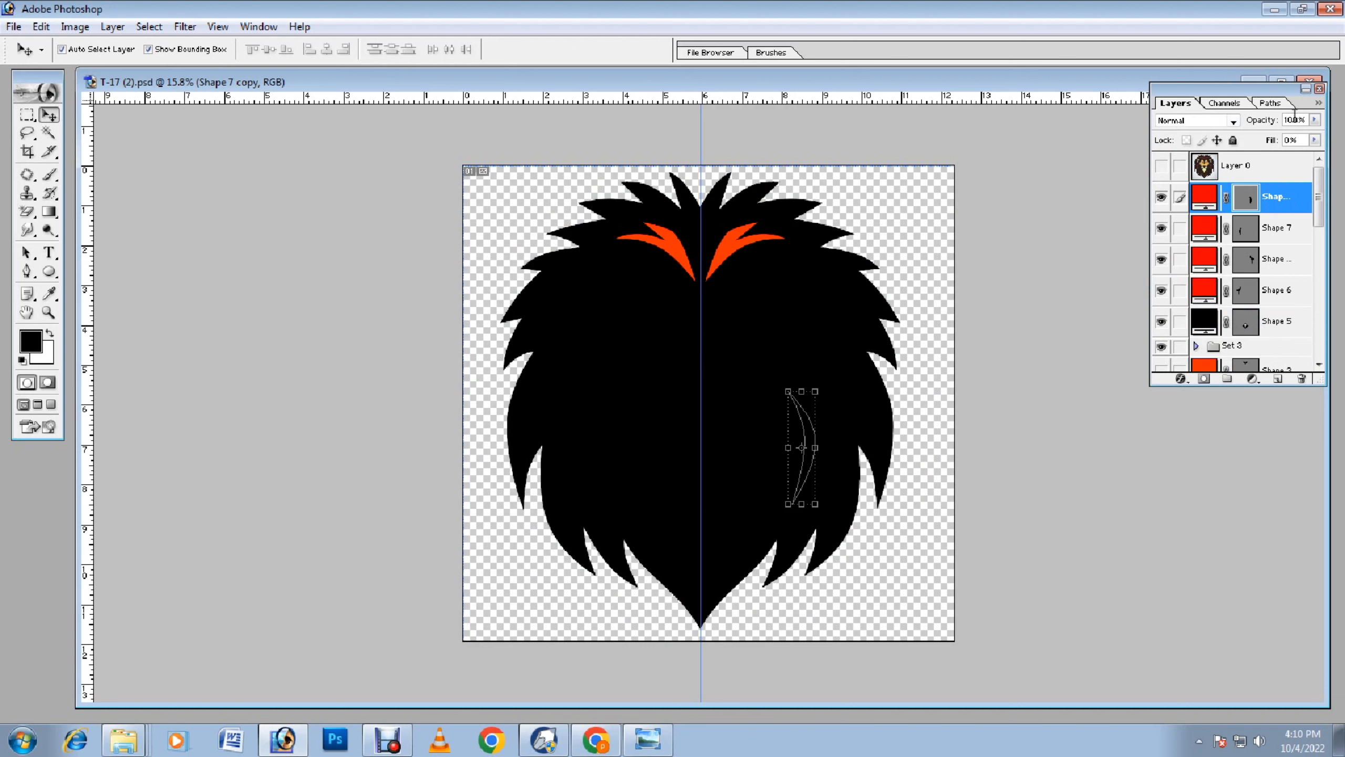
pyautogui.click(1316, 140)
pyautogui.moveTo(1238, 155); pyautogui.dragTo(1344, 158)
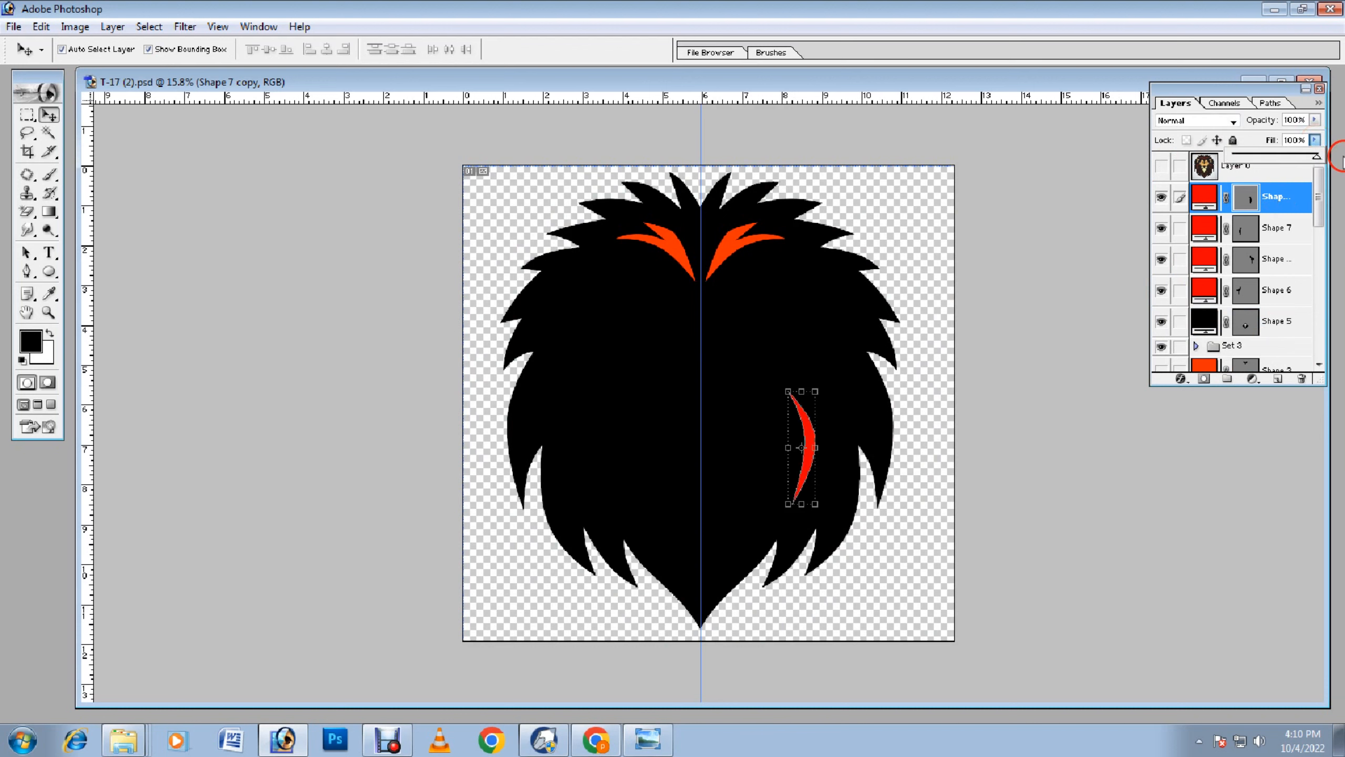
pyautogui.click(1288, 228)
pyautogui.click(1315, 140)
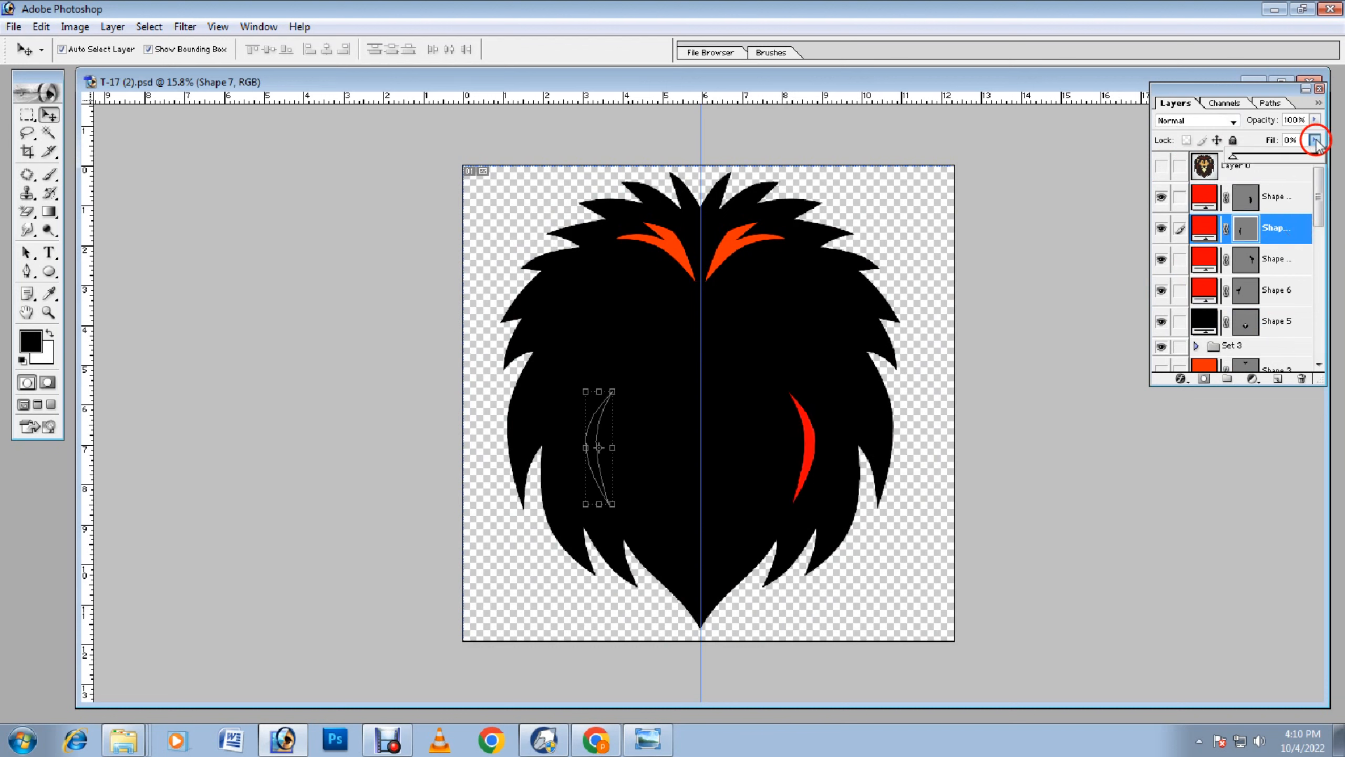
pyautogui.moveTo(1237, 160); pyautogui.dragTo(1292, 175)
# Step: Set the fill of the two branched red mane markings, Shape 6 copy and Shape 6, to 100%
pyautogui.click(1277, 259)
pyautogui.click(1315, 140)
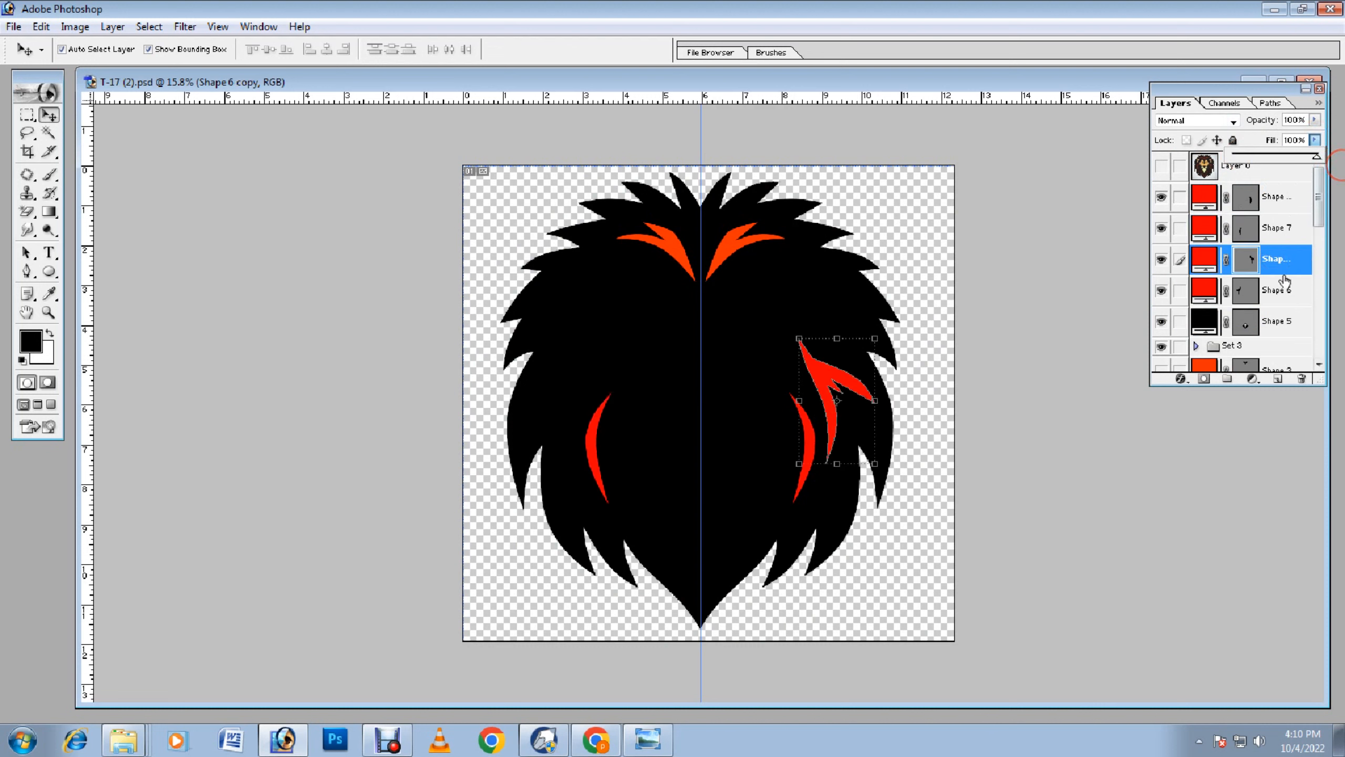
pyautogui.click(1287, 291)
pyautogui.click(1315, 139)
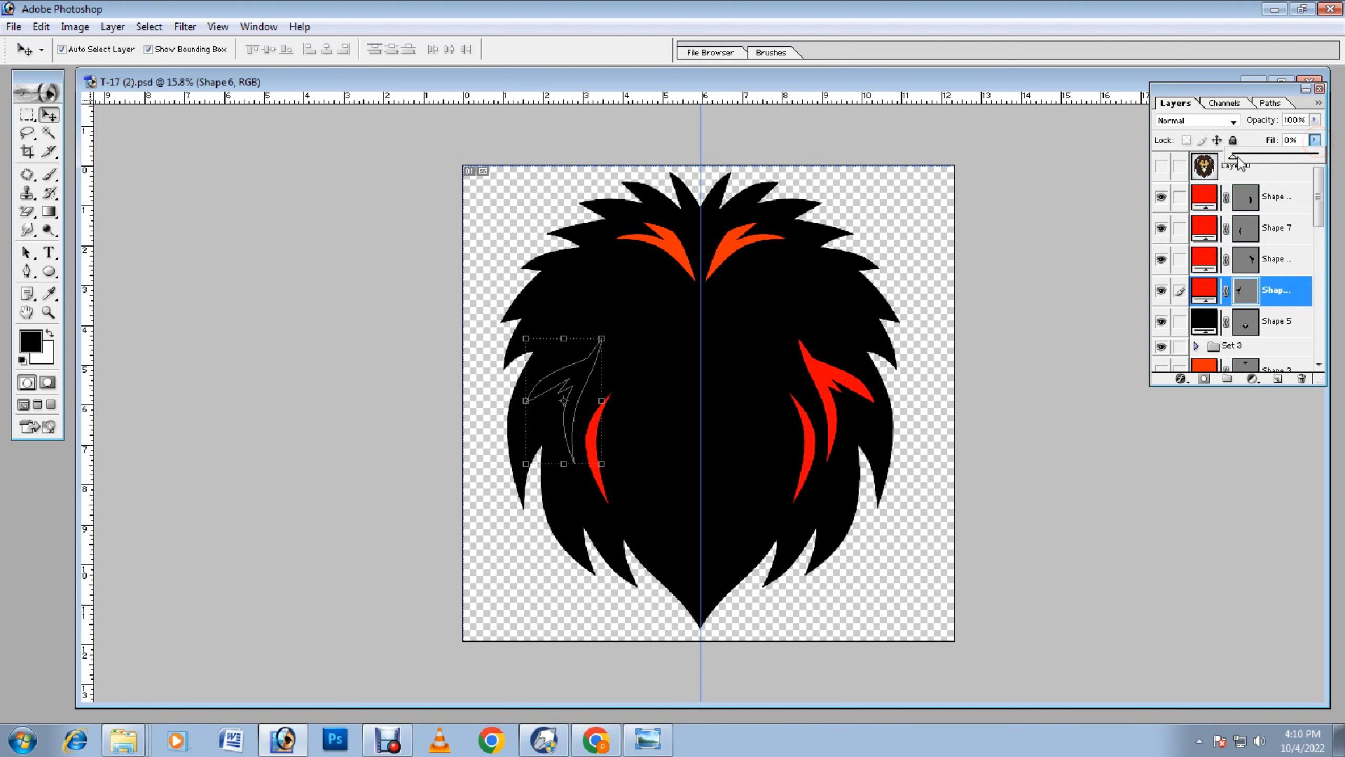
# Step: Set the chin shape, Shape 5, to 100% fill and recolour it yellow (FFE400)
pyautogui.click(1273, 320)
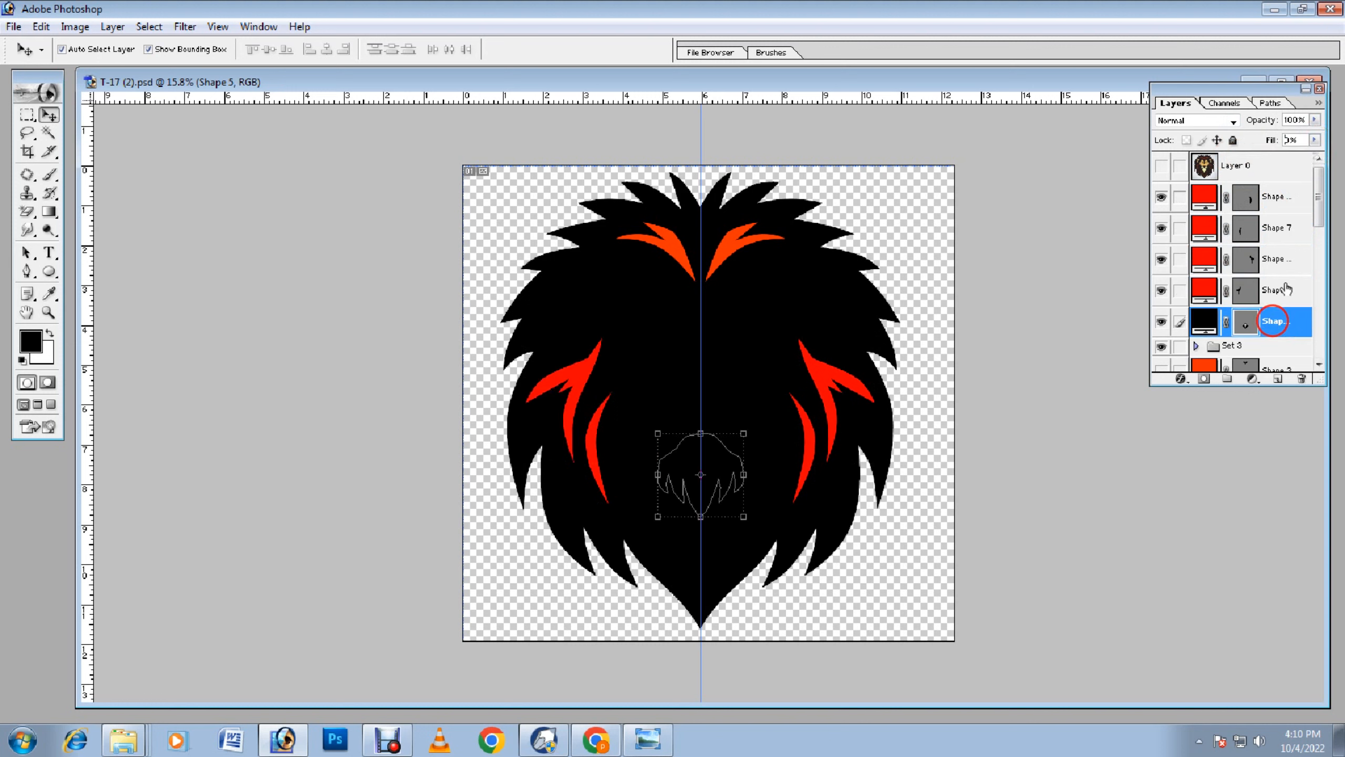
pyautogui.click(1315, 139)
pyautogui.moveTo(1233, 155); pyautogui.dragTo(1342, 156)
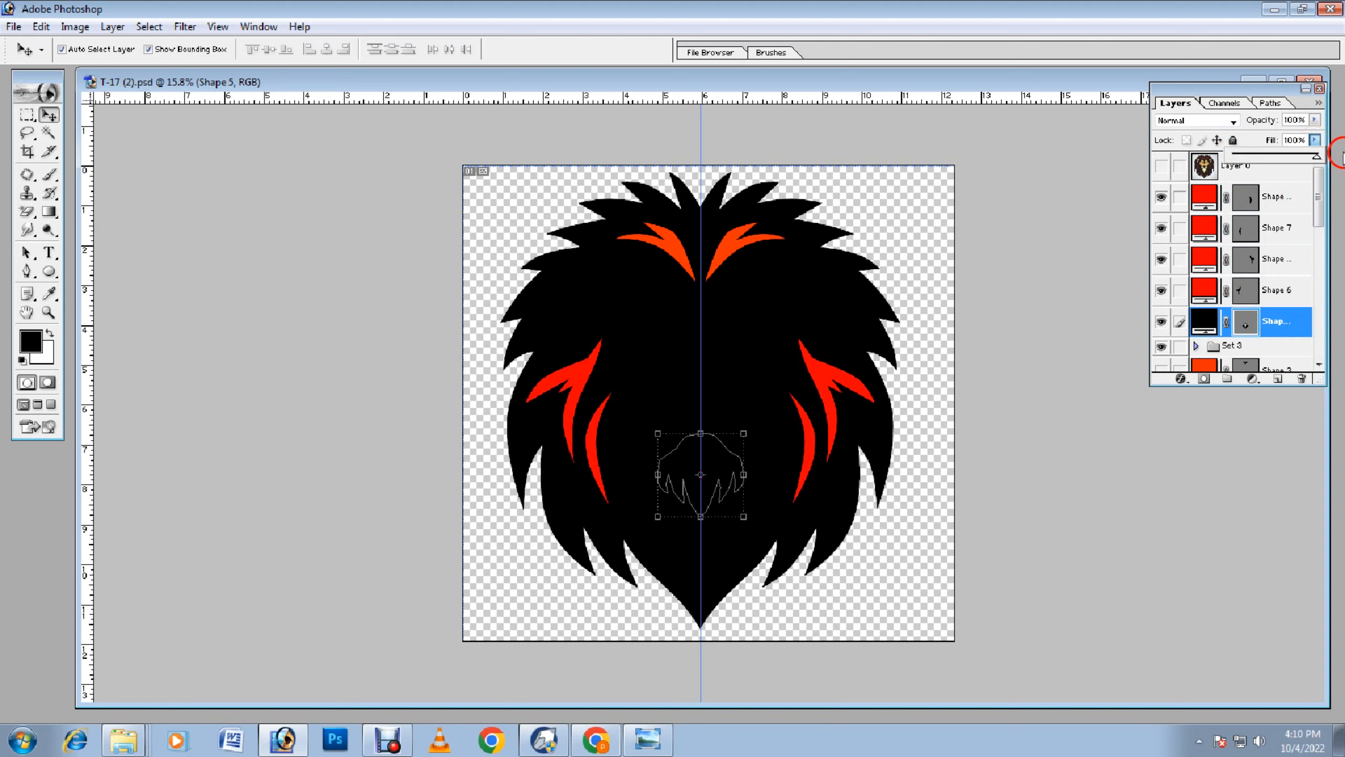
pyautogui.doubleClick(1204, 320)
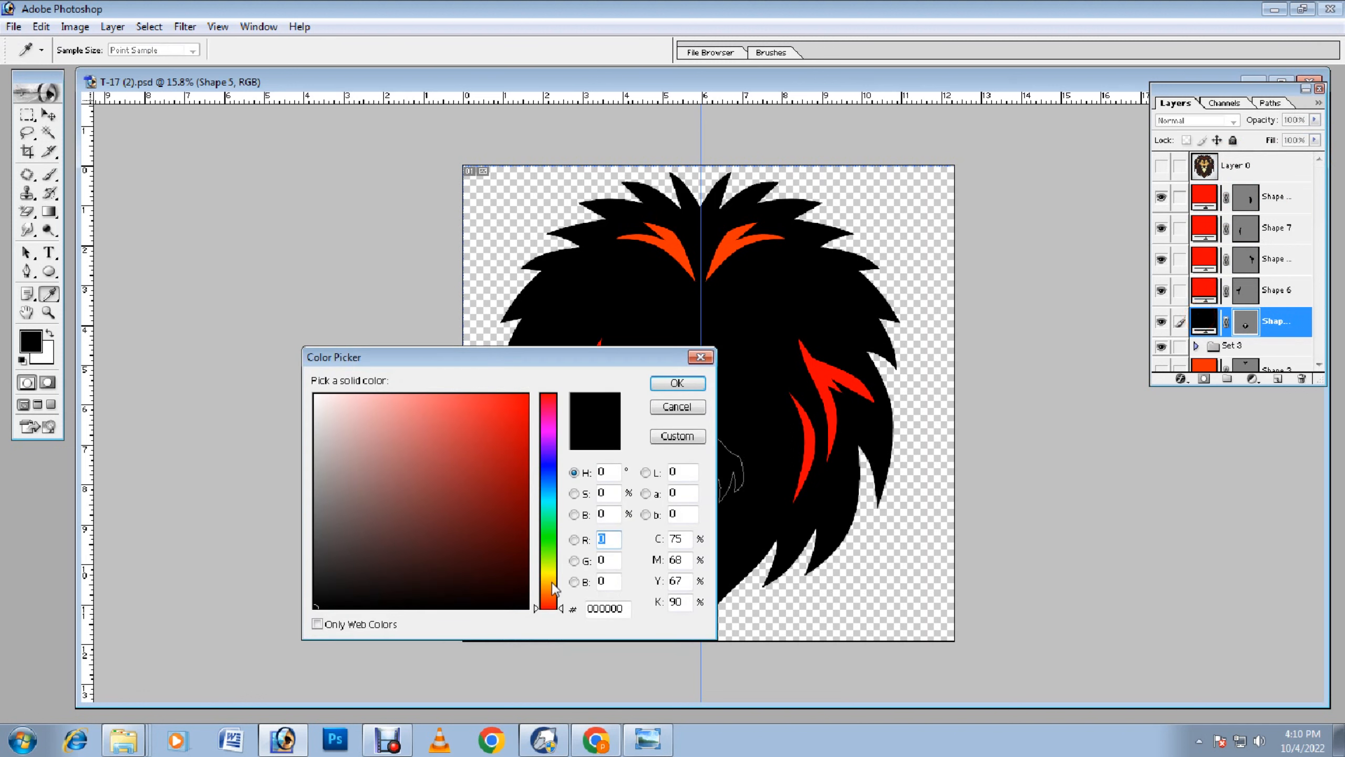
pyautogui.moveTo(551, 583); pyautogui.dragTo(554, 577)
pyautogui.click(528, 396)
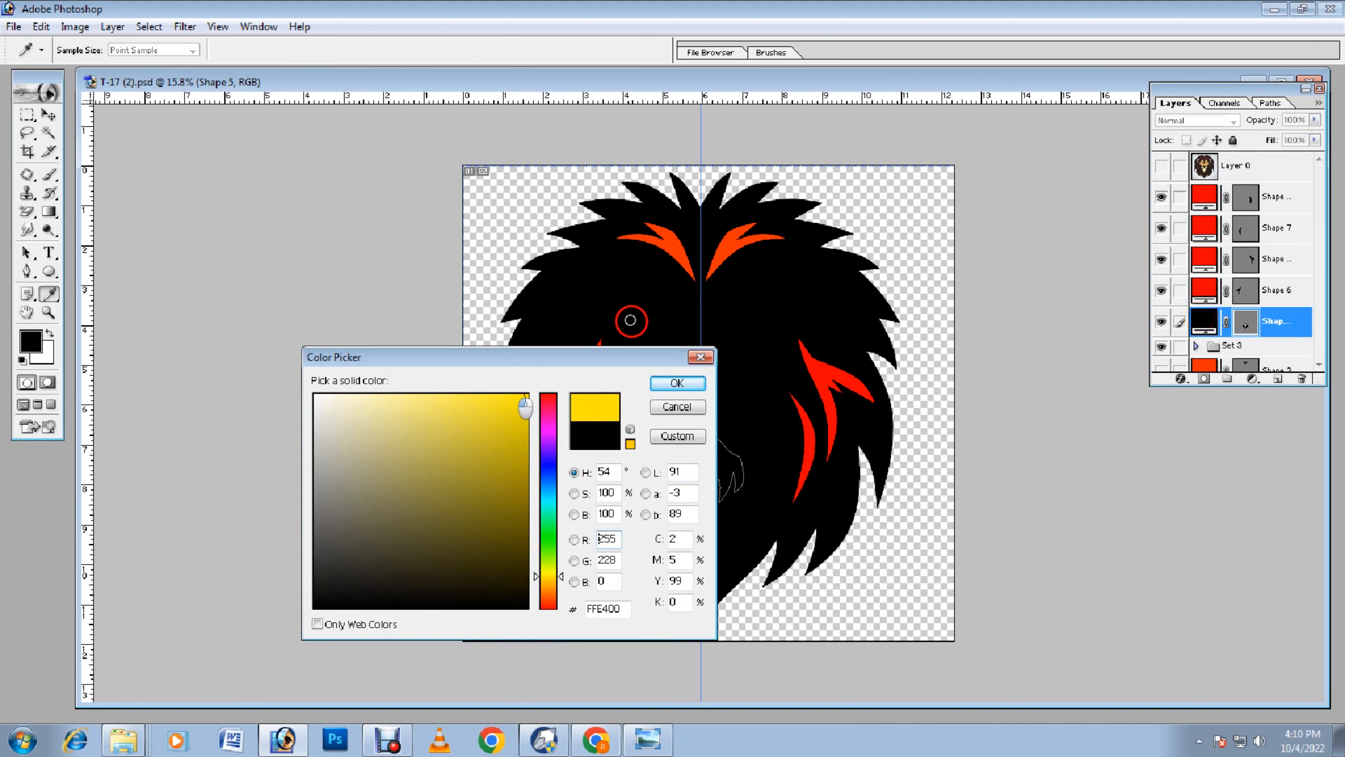
pyautogui.click(679, 384)
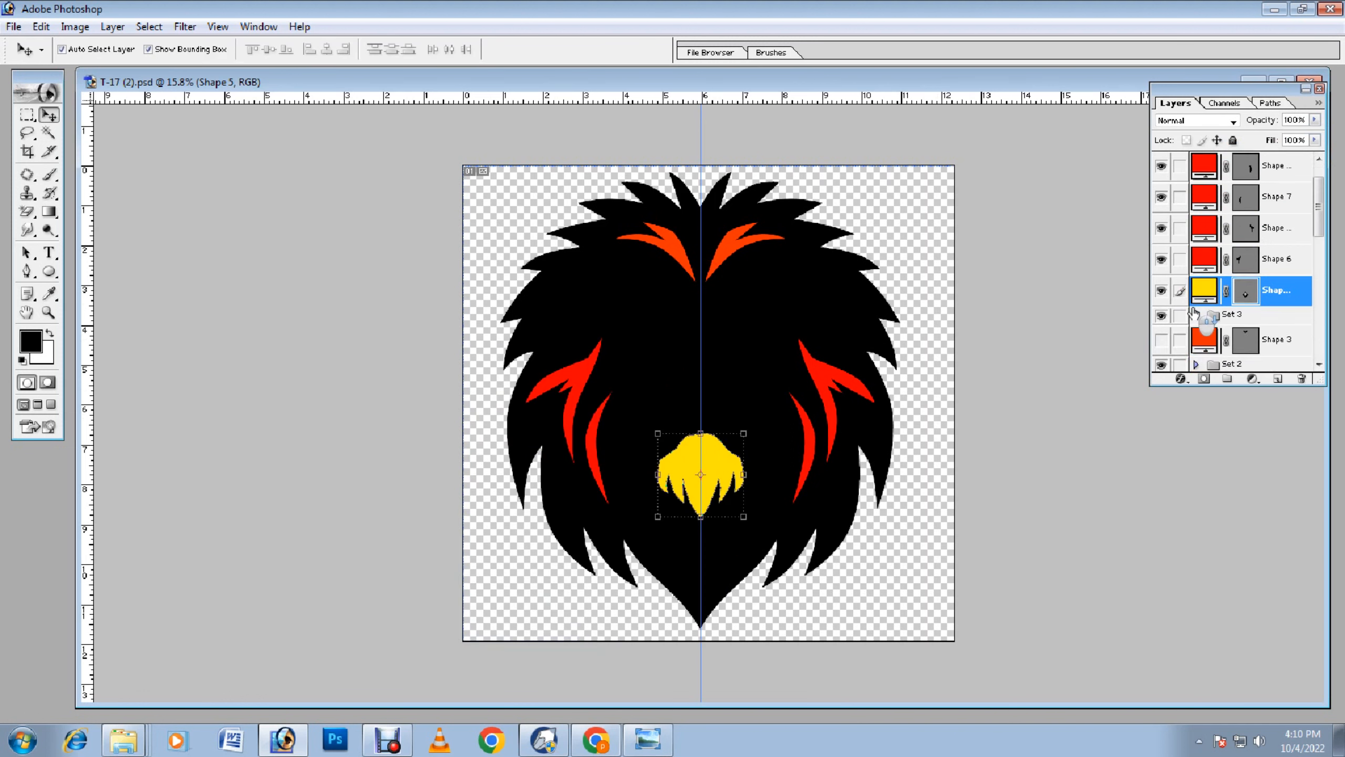
# Step: Set both orange face halves in Set 3 to 100% fill and show the forehead marking, Shape 3
pyautogui.click(1196, 346)
pyautogui.scroll(-3, 1228, 295)
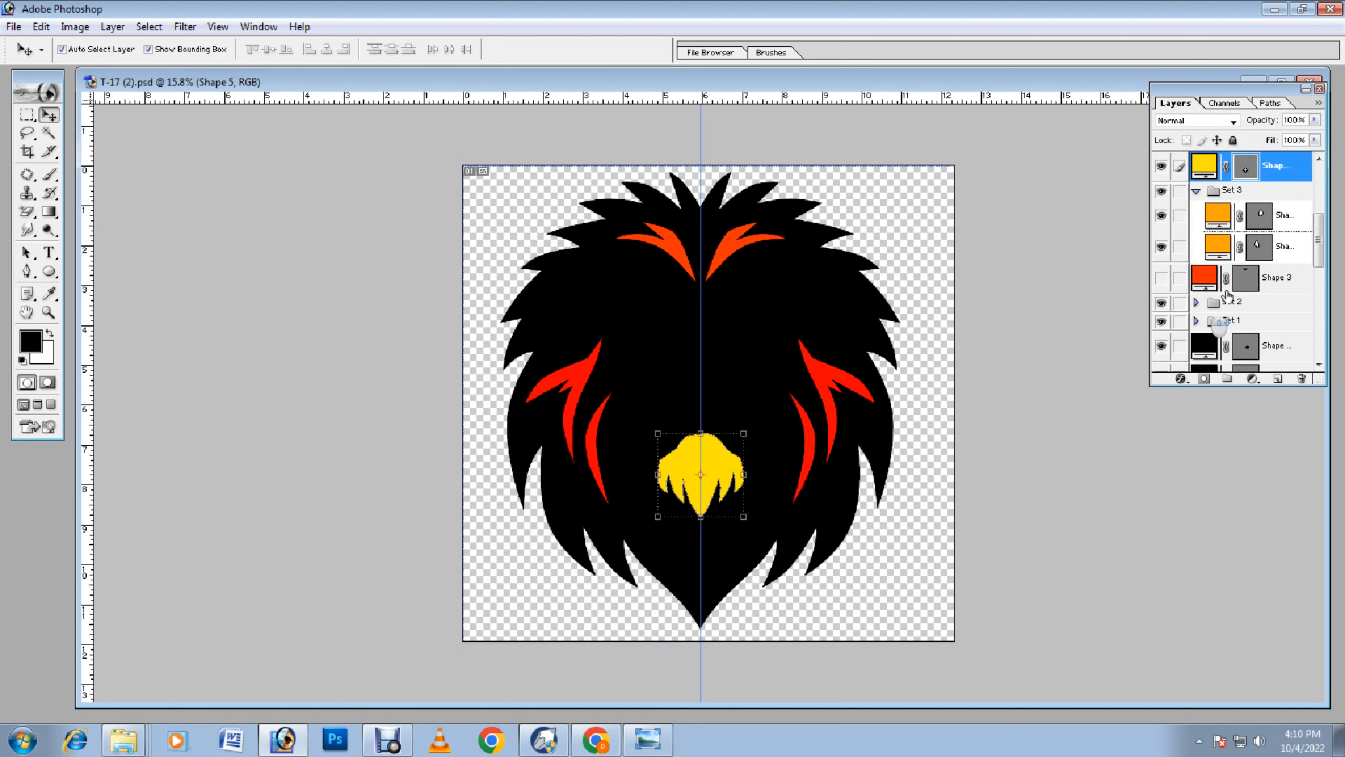
pyautogui.click(1278, 214)
pyautogui.click(1316, 140)
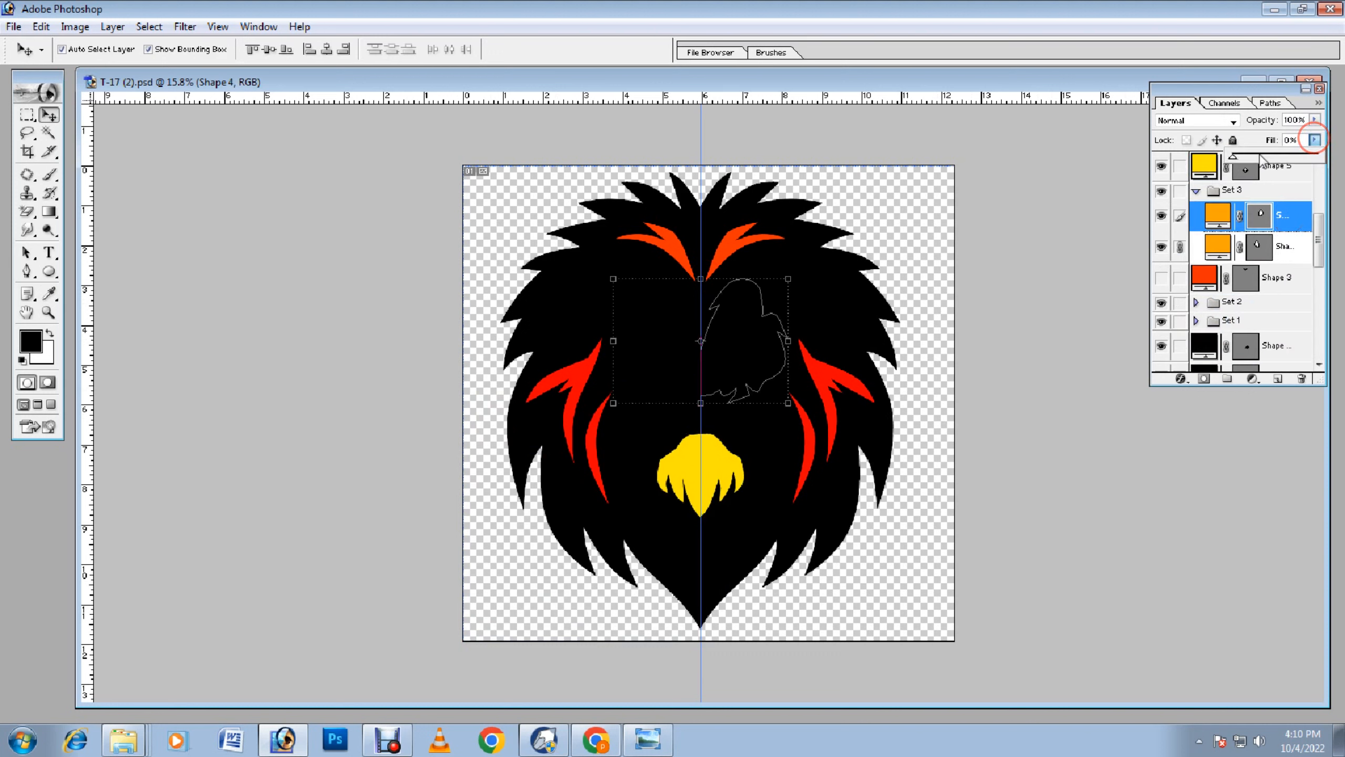
pyautogui.moveTo(1237, 154); pyautogui.dragTo(1342, 159)
pyautogui.click(1302, 258)
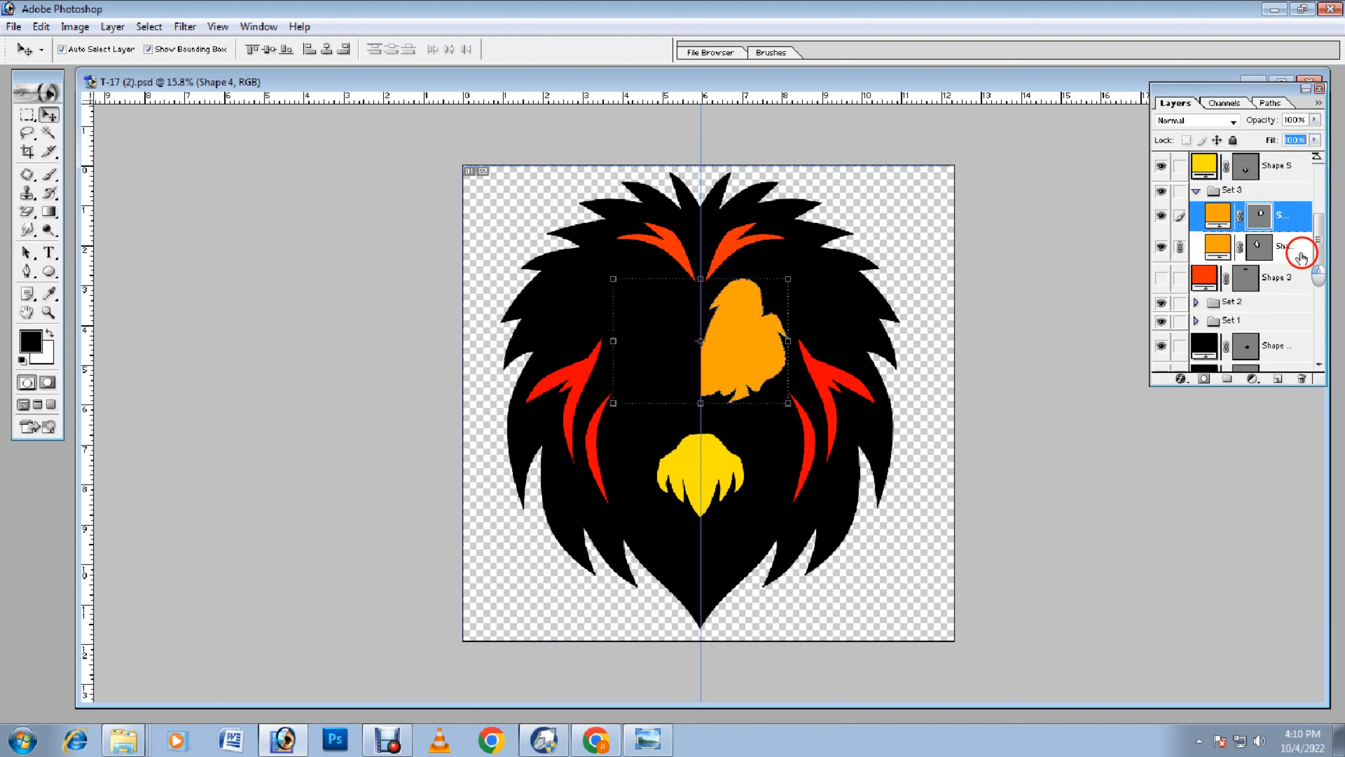
pyautogui.click(1316, 140)
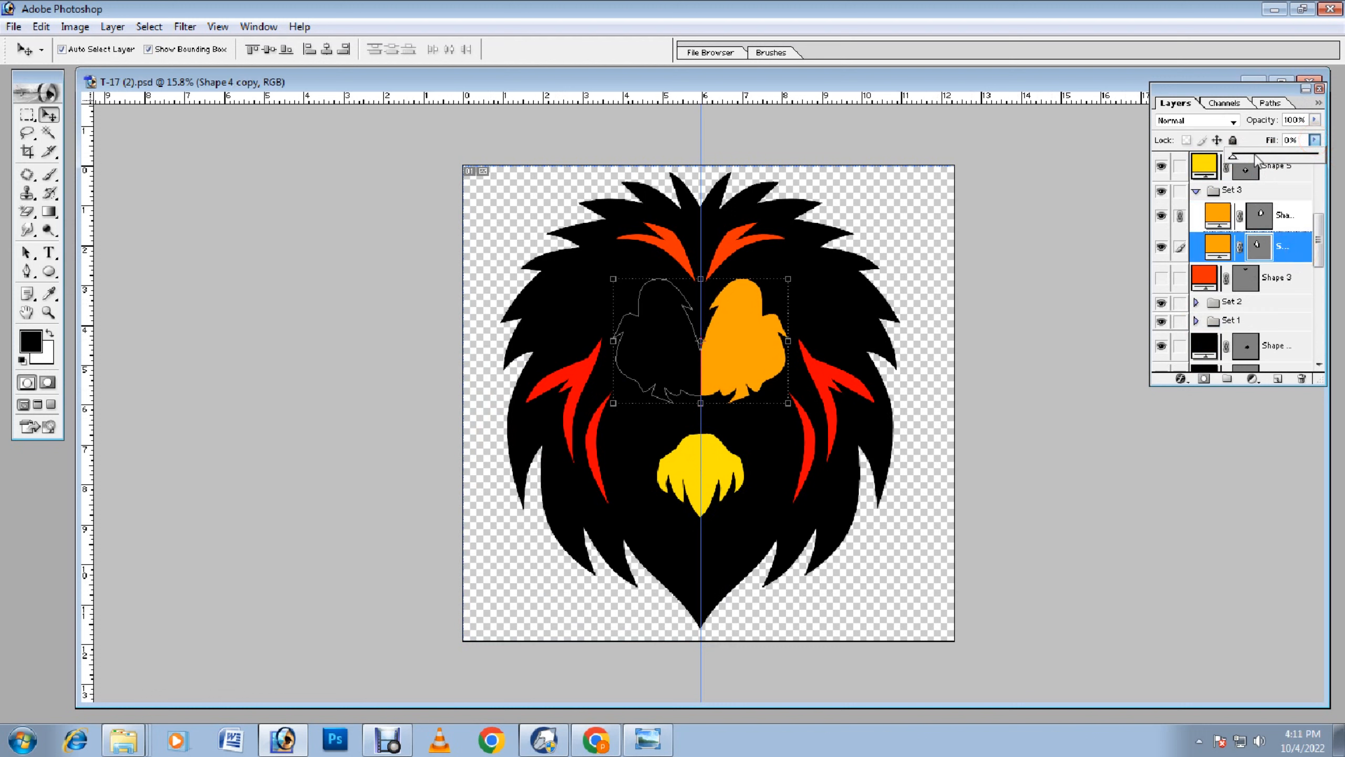
pyautogui.moveTo(1232, 157); pyautogui.dragTo(1343, 157)
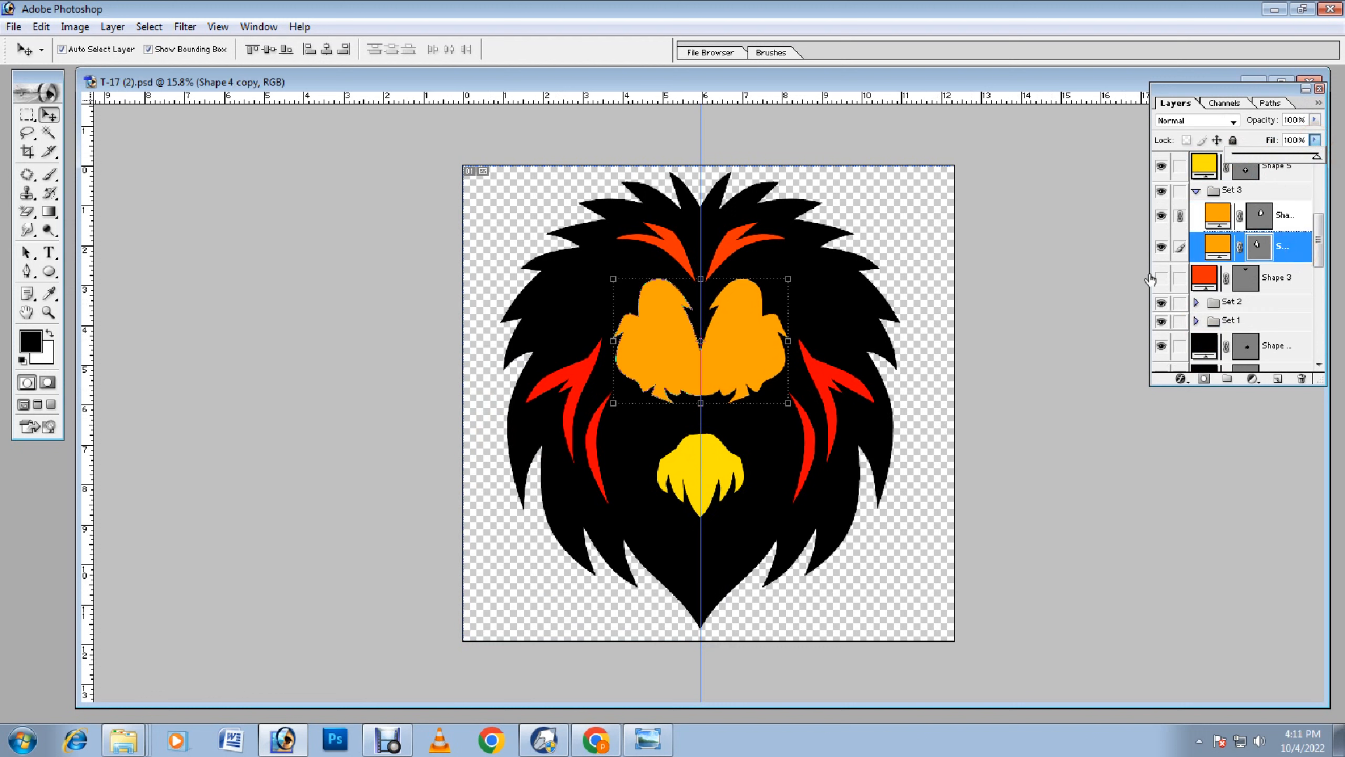
pyautogui.click(1197, 192)
pyautogui.click(1161, 216)
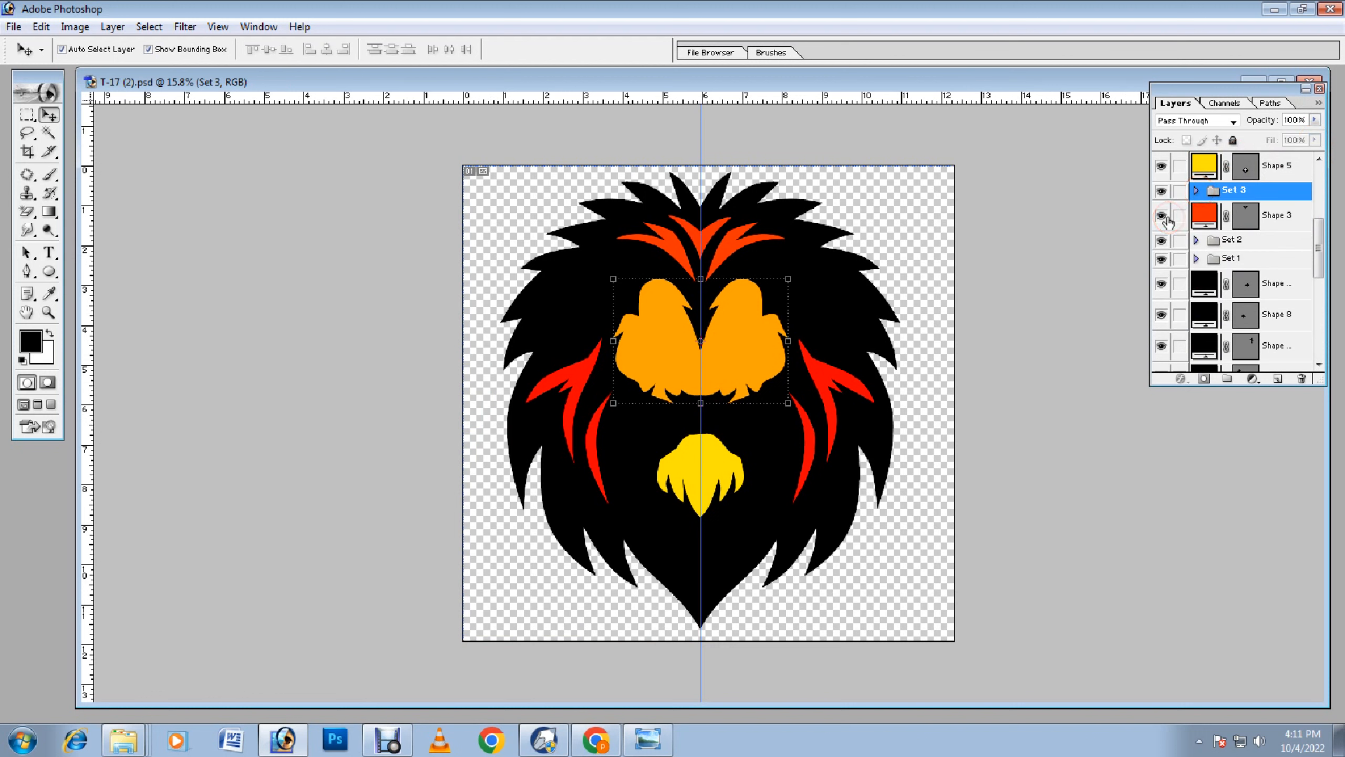
# Step: Set the fill of the right muzzle shape, Shape 8 copy, to 100%
pyautogui.click(1274, 283)
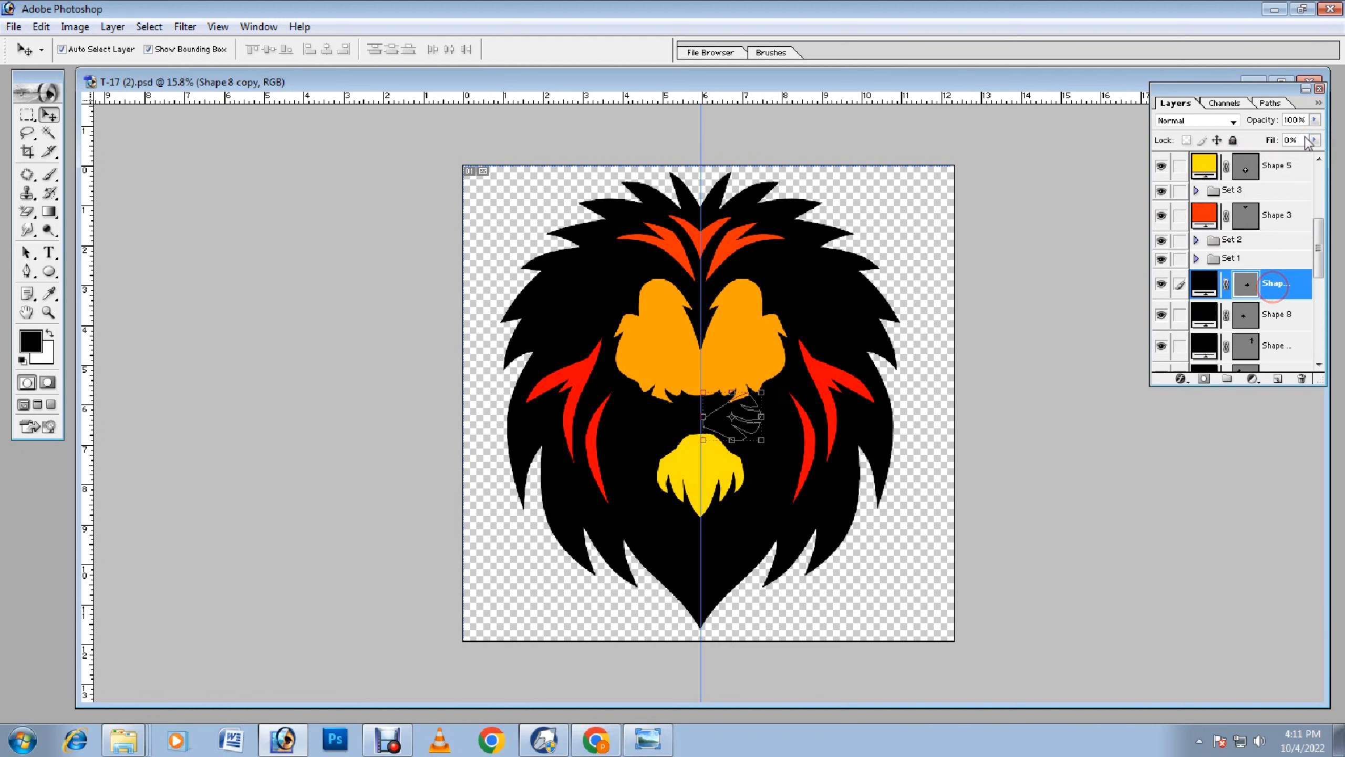
pyautogui.click(1315, 140)
pyautogui.moveTo(1233, 156); pyautogui.dragTo(1343, 150)
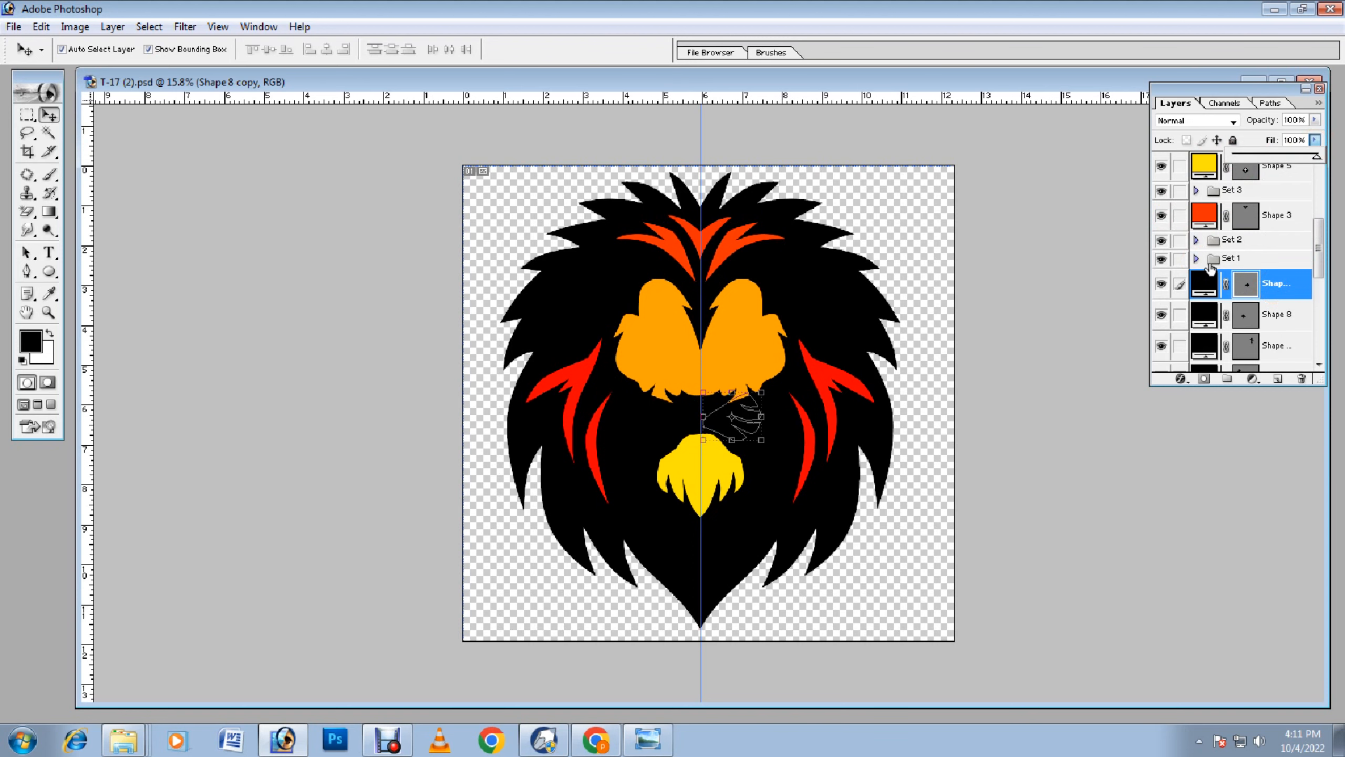
# Step: Recolour the right muzzle shape white (FFFFFF) and bring it to the front of the layer stack
pyautogui.doubleClick(1203, 284)
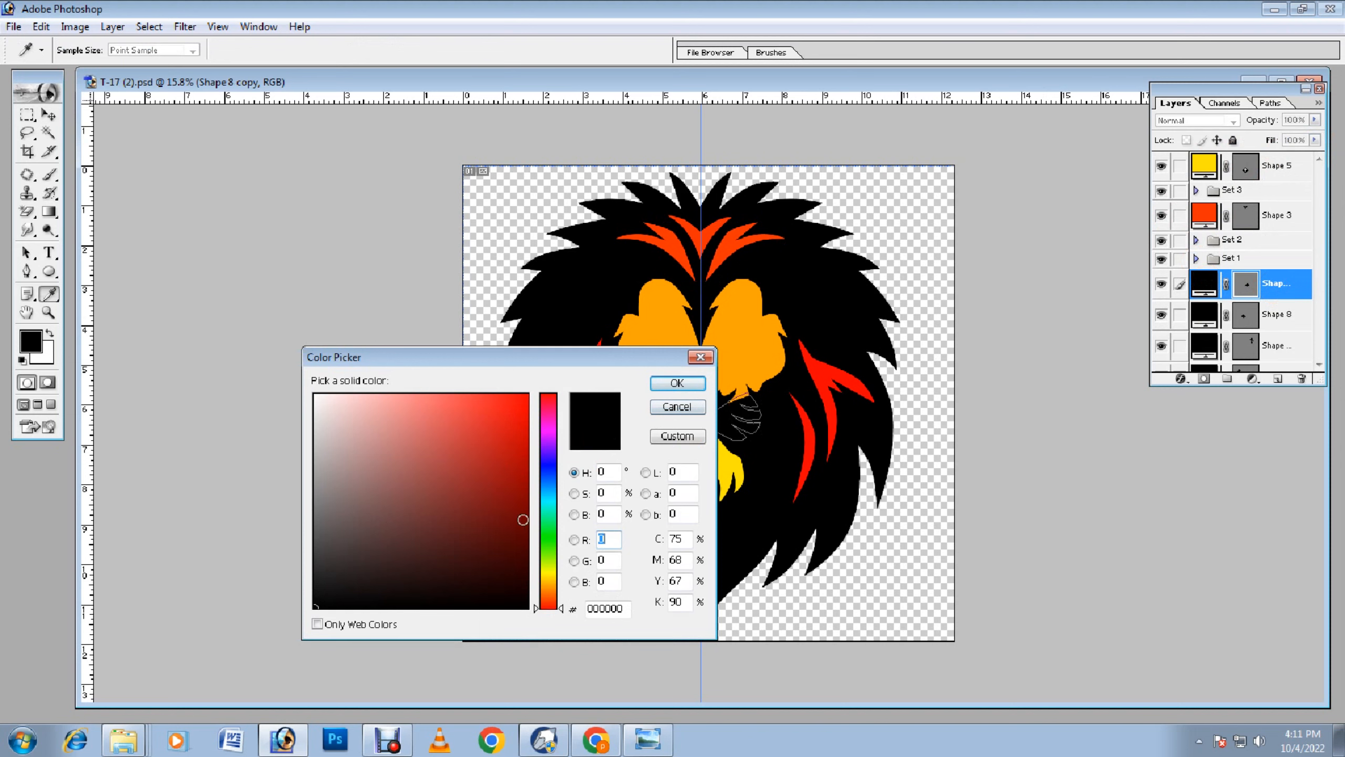
pyautogui.click(545, 578)
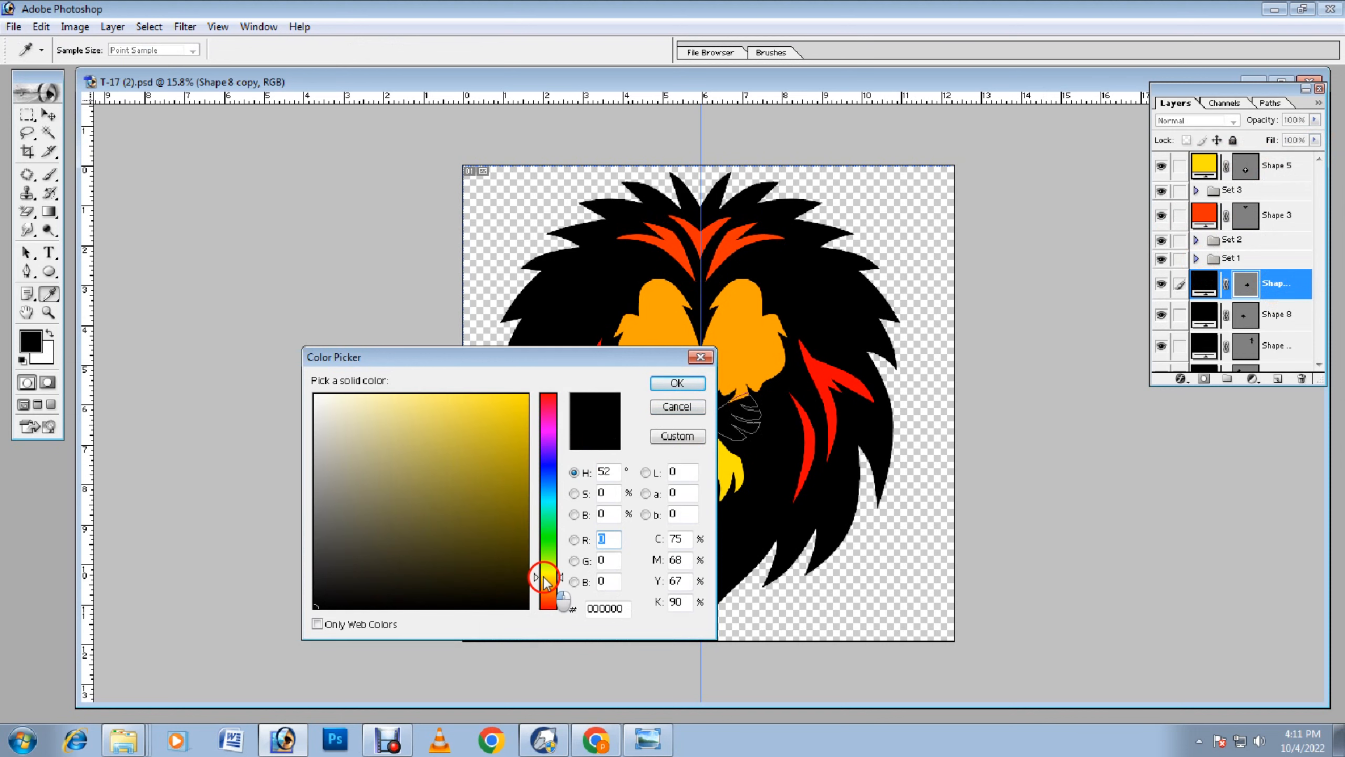
pyautogui.click(316, 395)
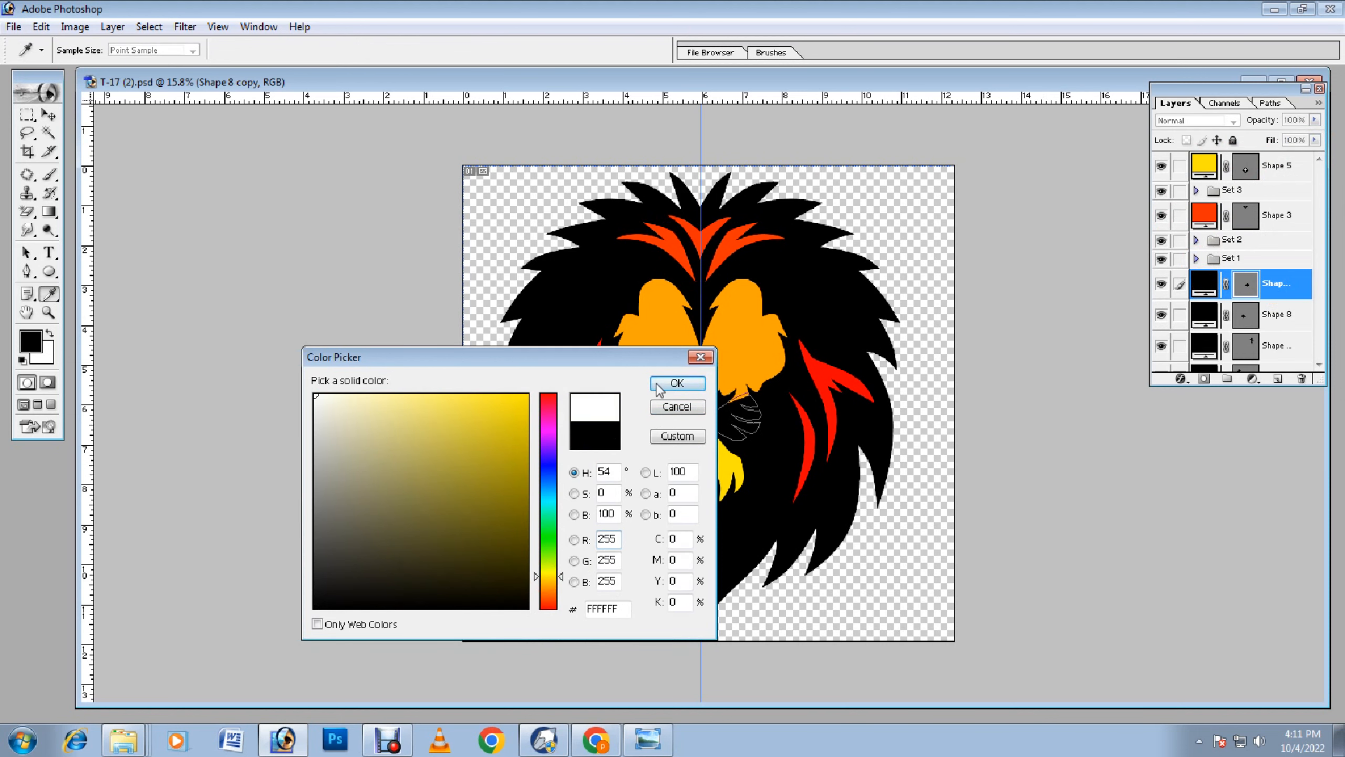
pyautogui.click(672, 383)
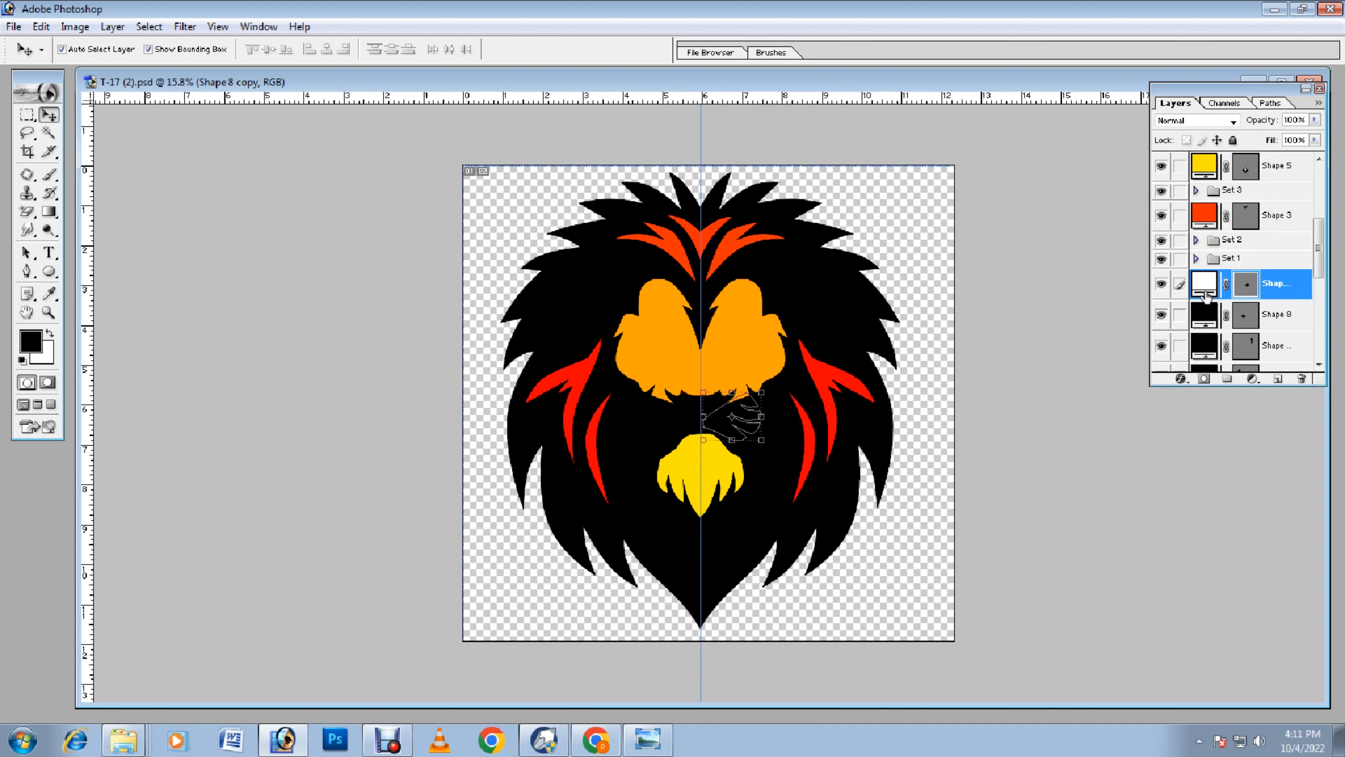
pyautogui.hotkey('ctrl', 'shift', ']')
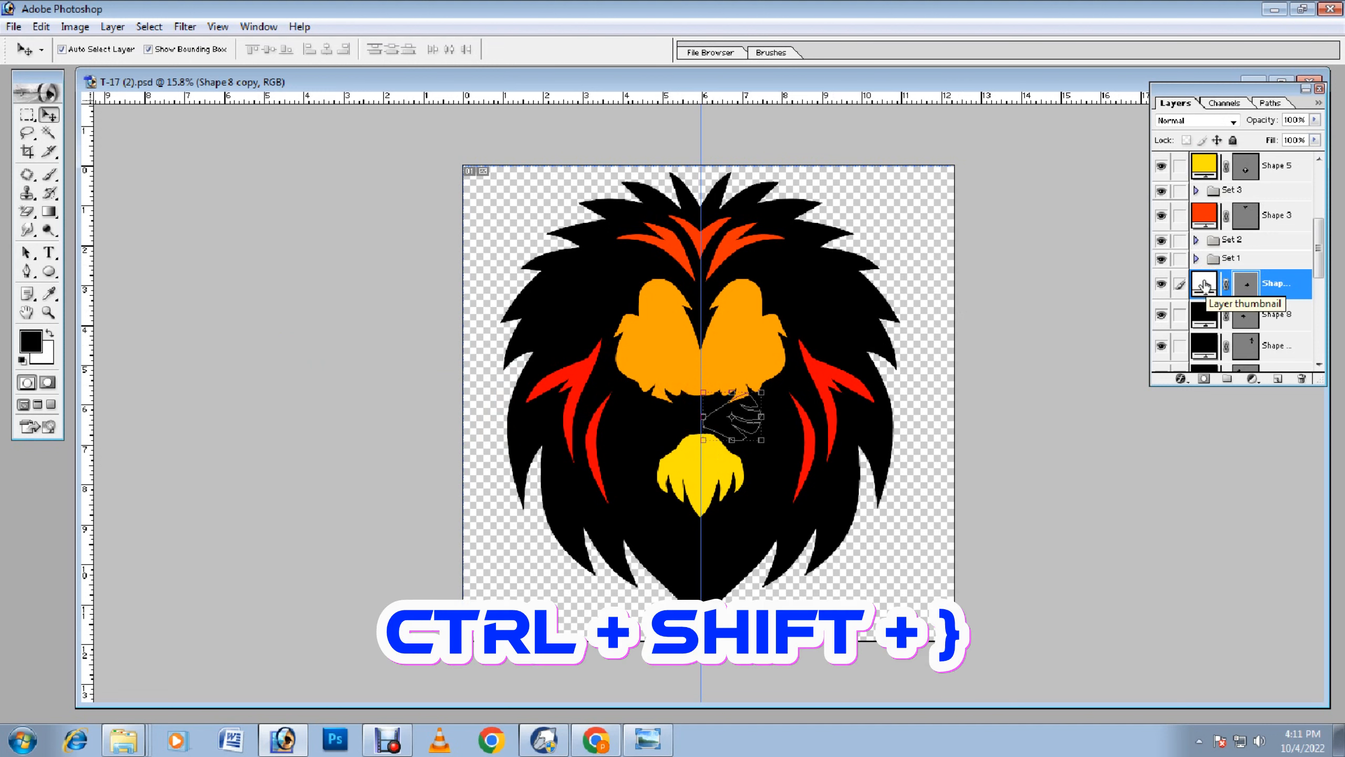
pyautogui.hotkey('ctrl', 'shift', ']')
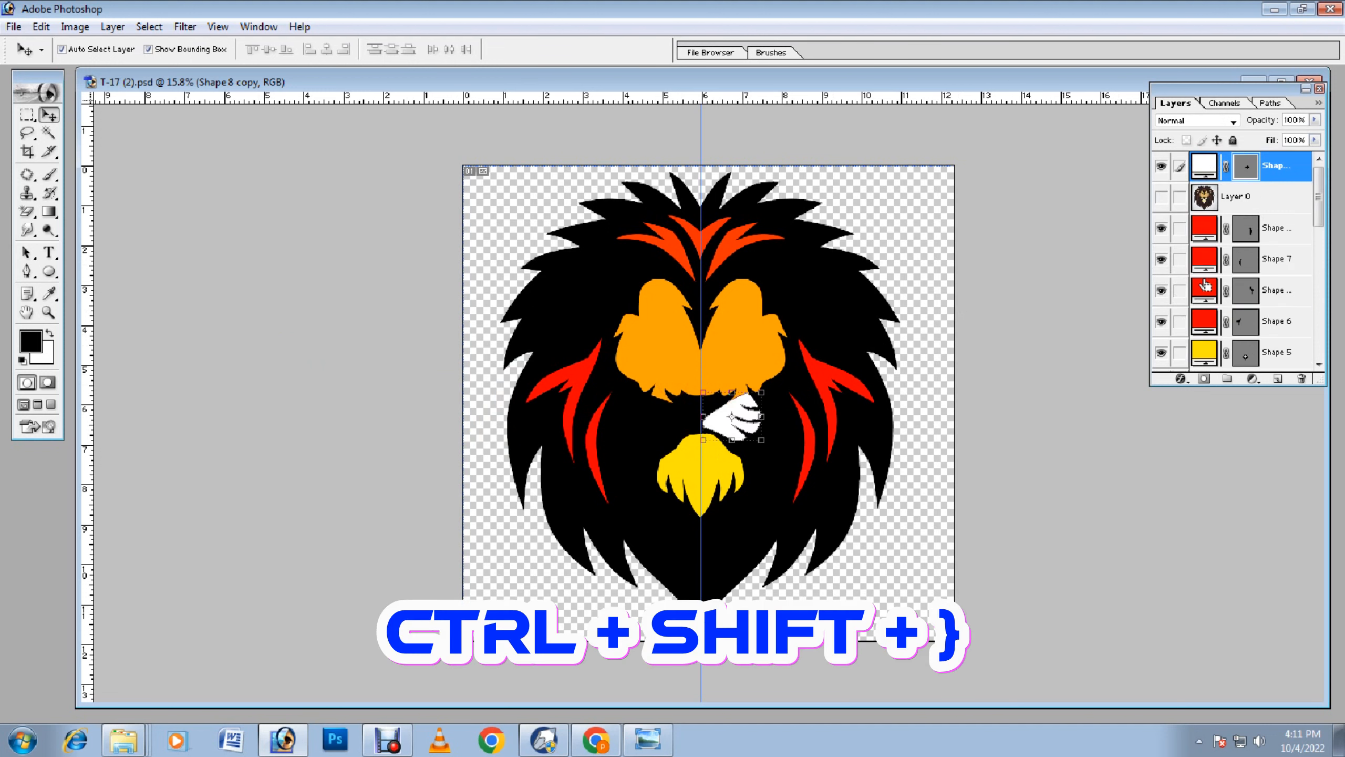
# Step: Move the reference image Layer 0 above the white muzzle shape and hide it
pyautogui.click(1283, 205)
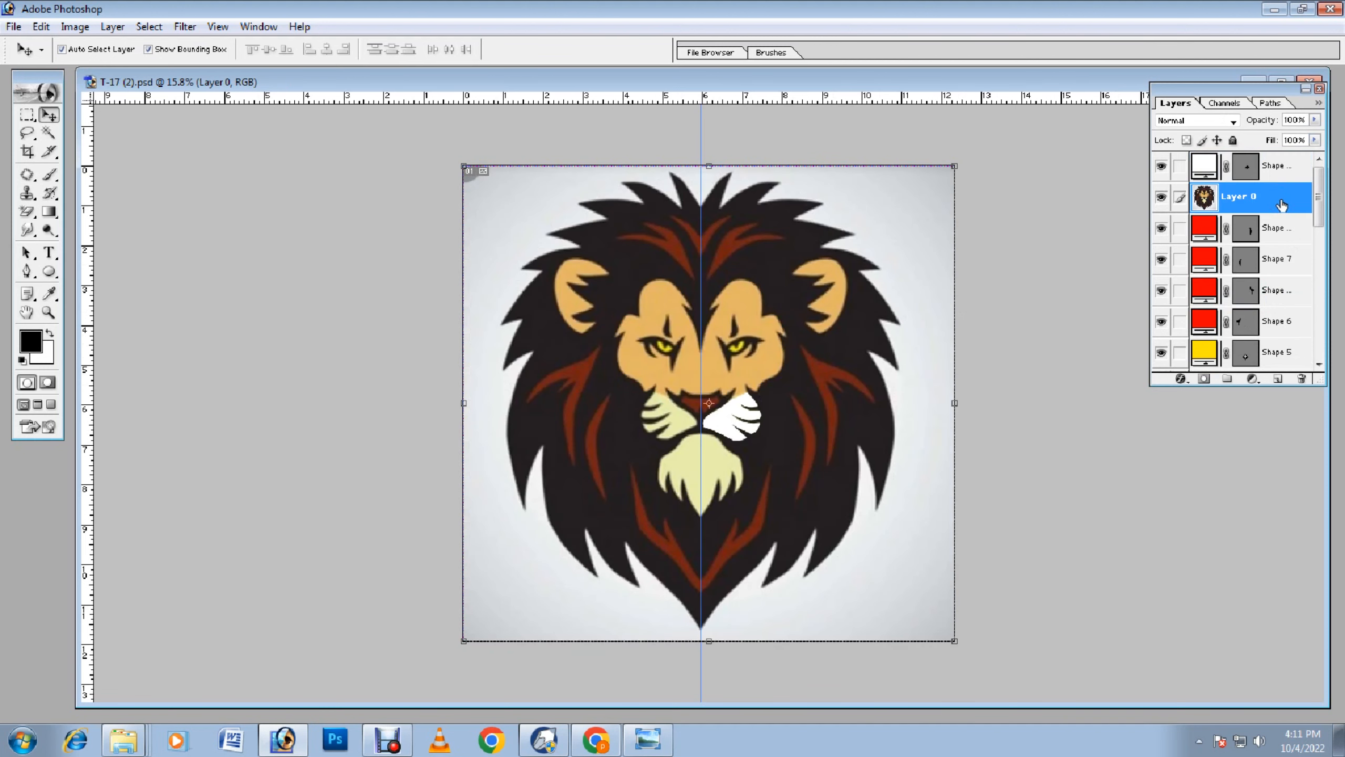
pyautogui.hotkey('ctrl', 'shift', ']')
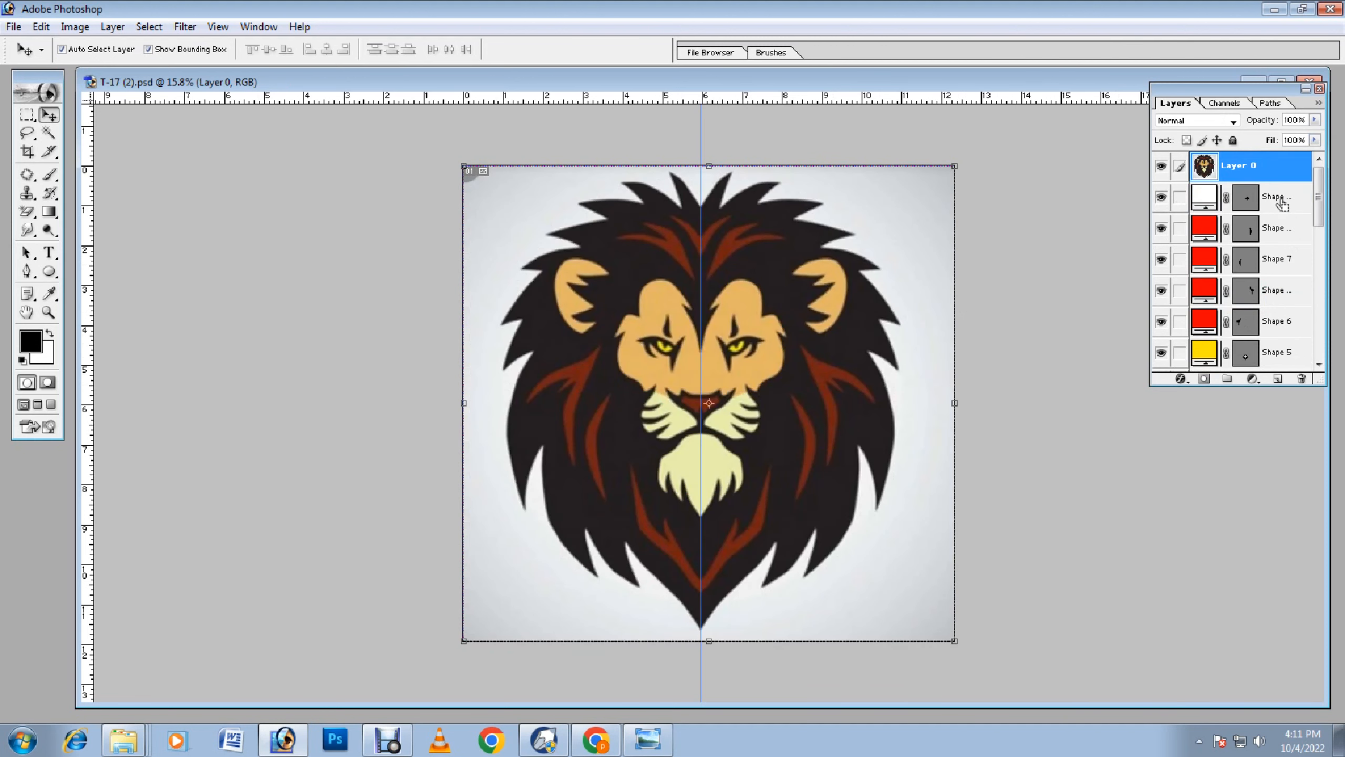
pyautogui.click(1162, 168)
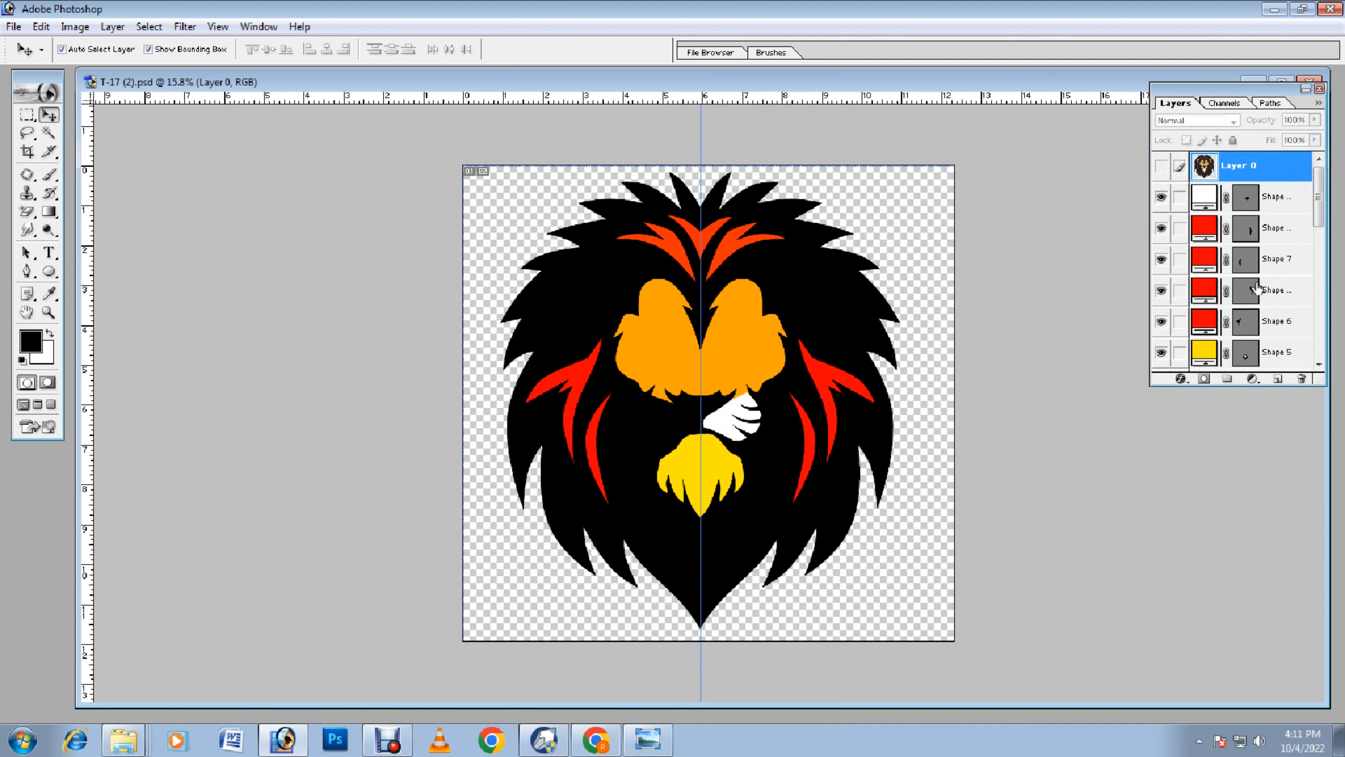
# Step: Recolour the left muzzle shape, Shape 8, white
pyautogui.scroll(-5, 1256, 287)
pyautogui.scroll(5, 1250, 303)
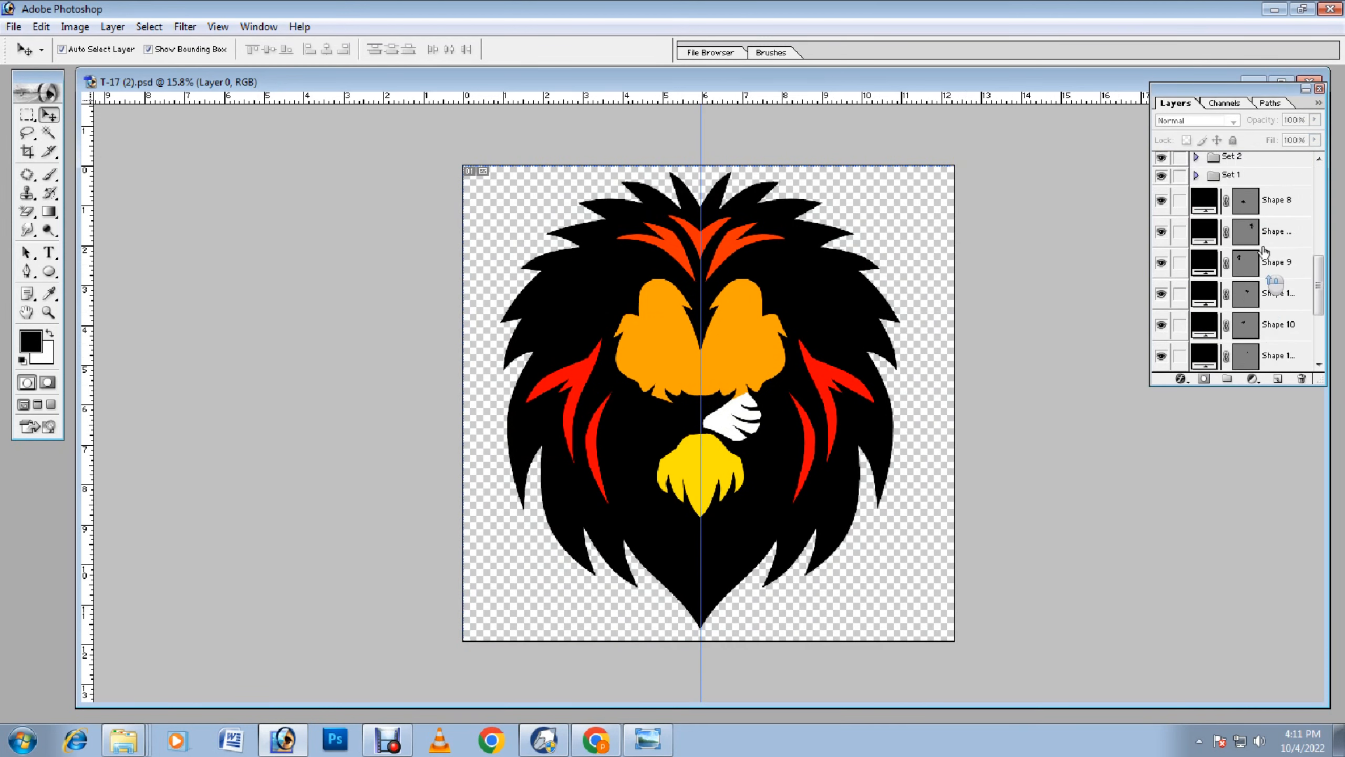
pyautogui.click(1285, 202)
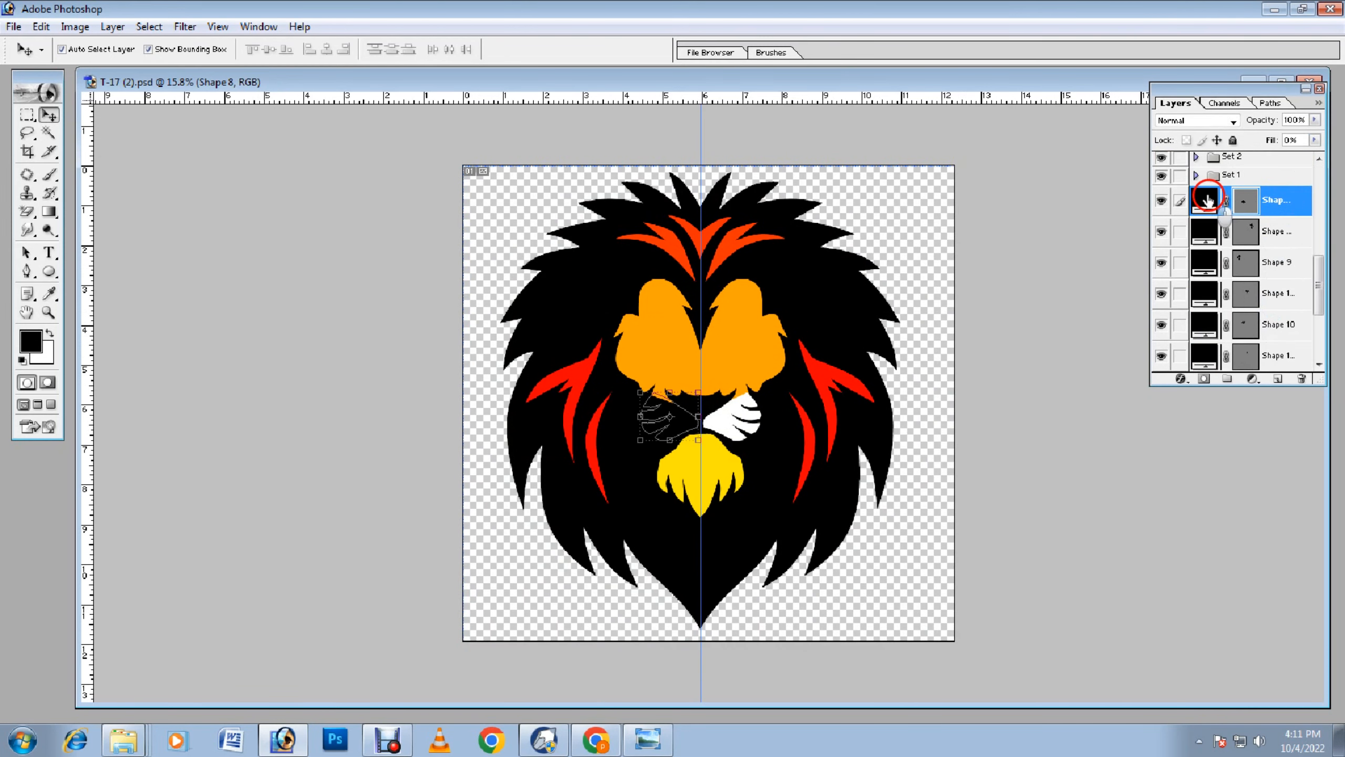
pyautogui.doubleClick(1206, 200)
pyautogui.click(192, 317)
pyautogui.click(678, 382)
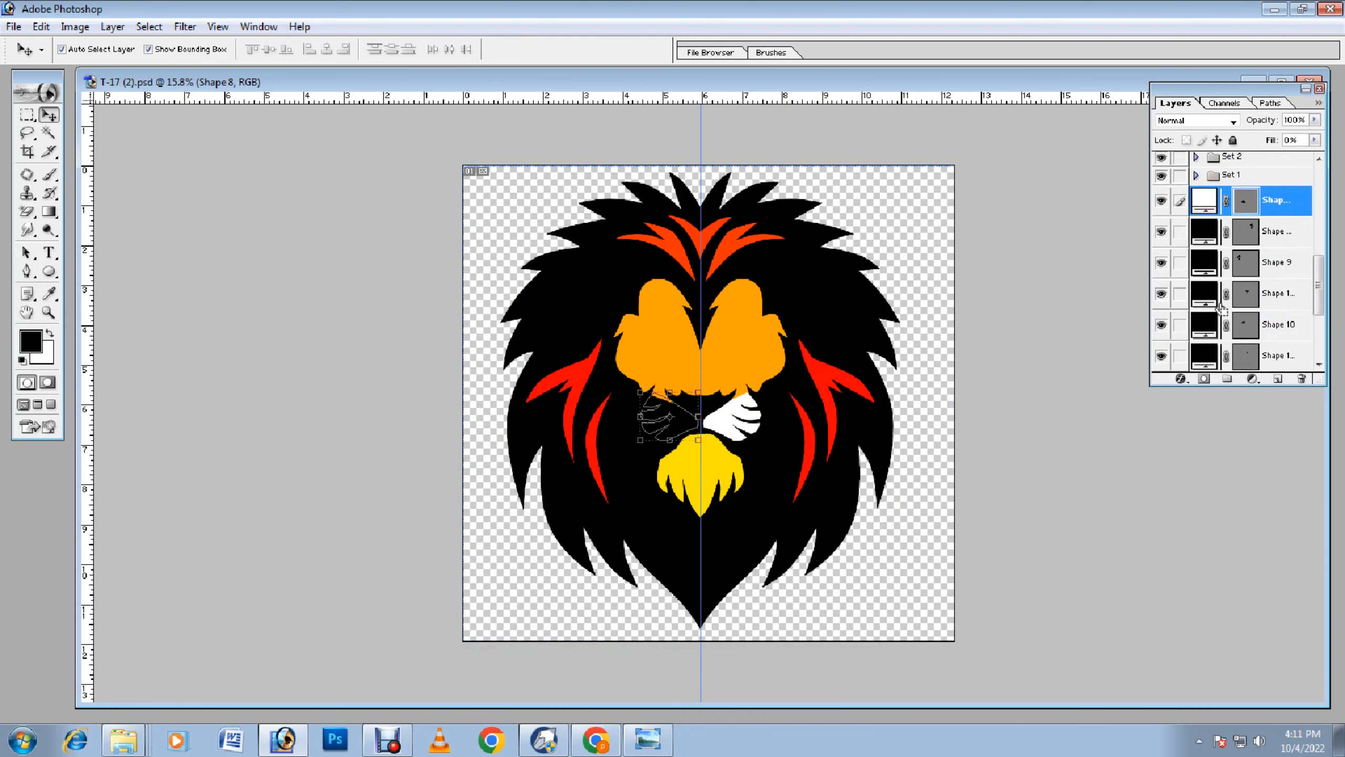
# Step: Bring the left muzzle shape to the front of the layer stack and set its fill to 100%
pyautogui.hotkey('ctrl', 'shift', ']')
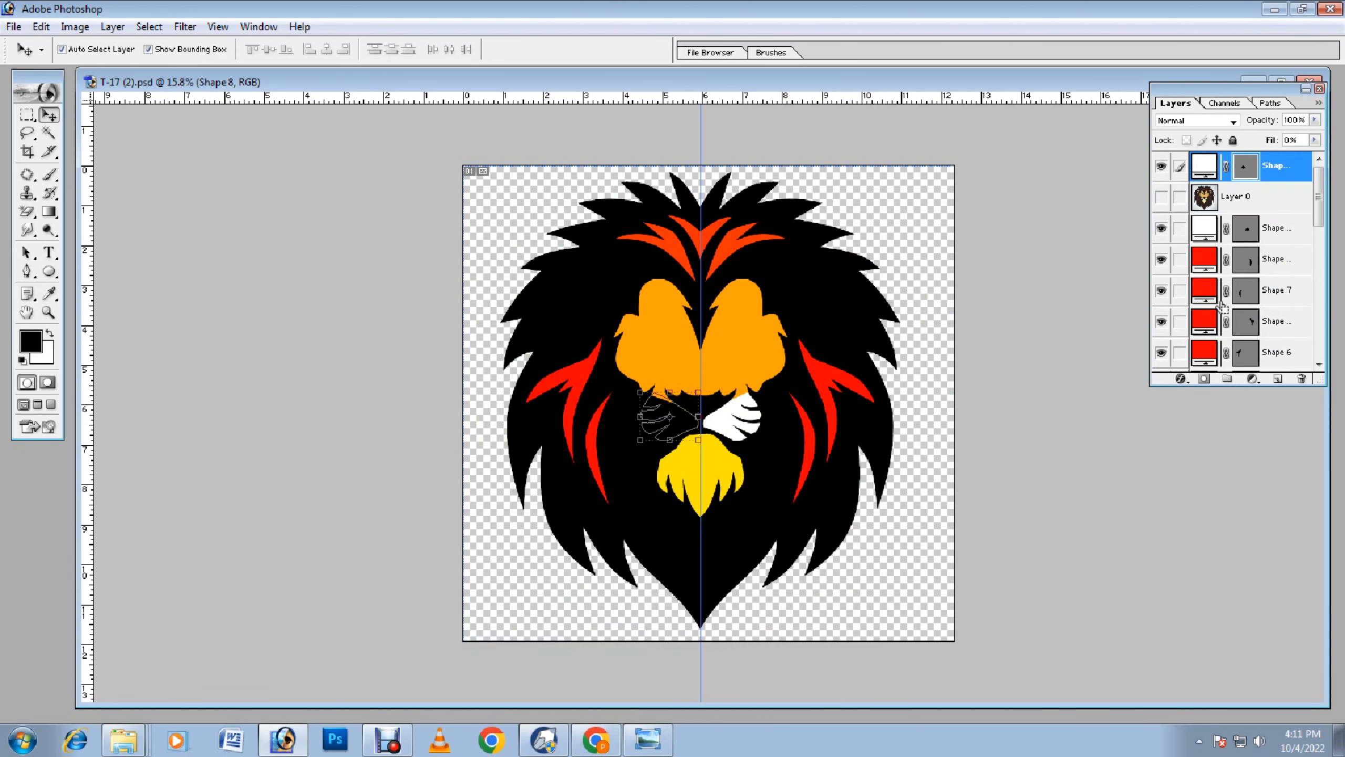
pyautogui.click(1317, 141)
pyautogui.moveTo(1232, 156); pyautogui.dragTo(1317, 156)
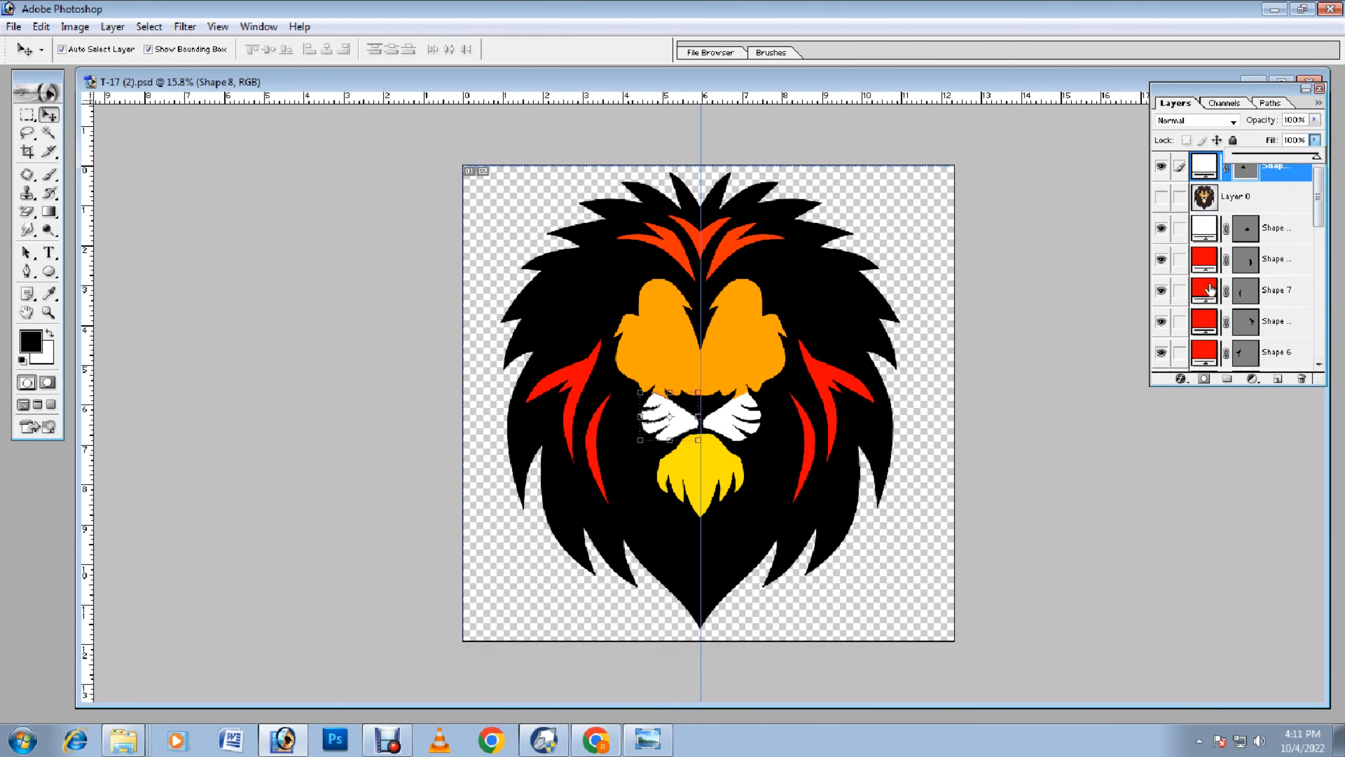
# Step: Set the fill of the right ear shape, Shape 9 copy, to 100%
pyautogui.click(1286, 225)
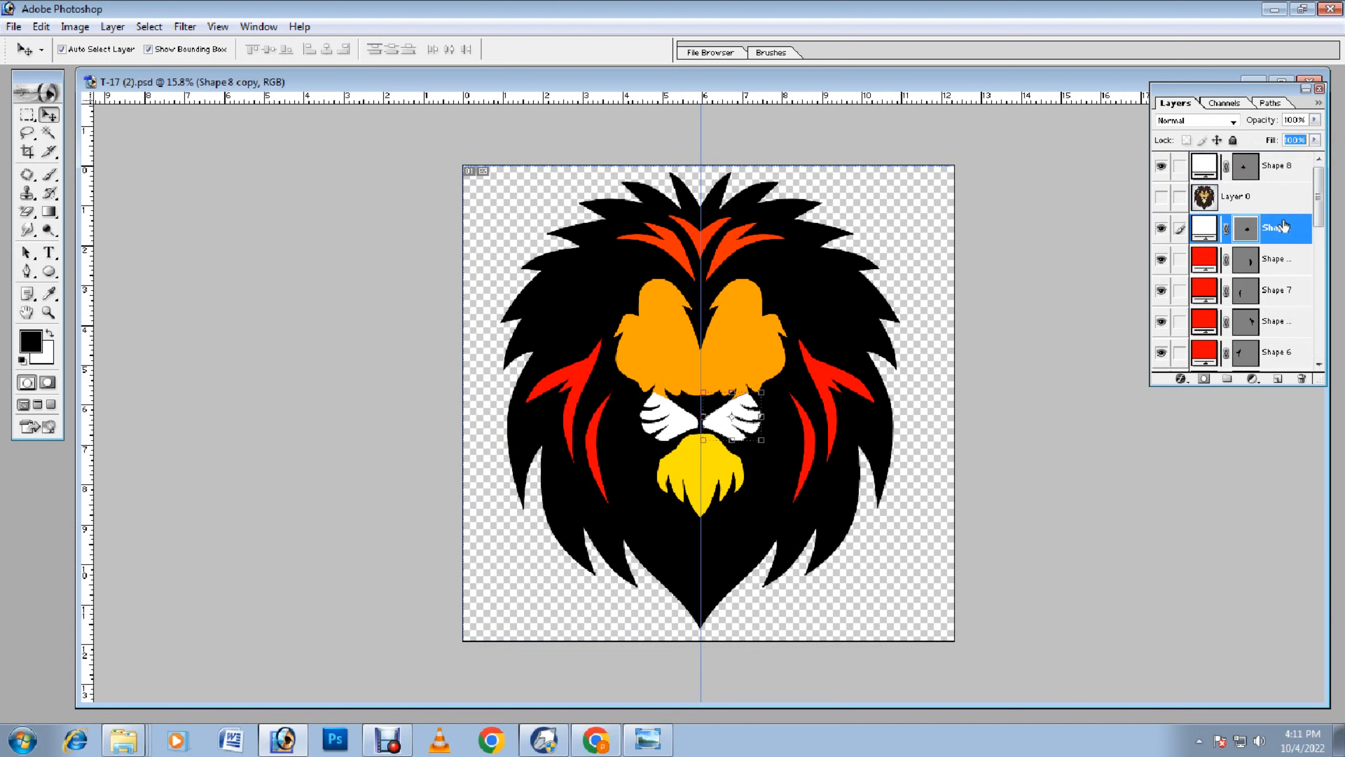
pyautogui.click(1274, 269)
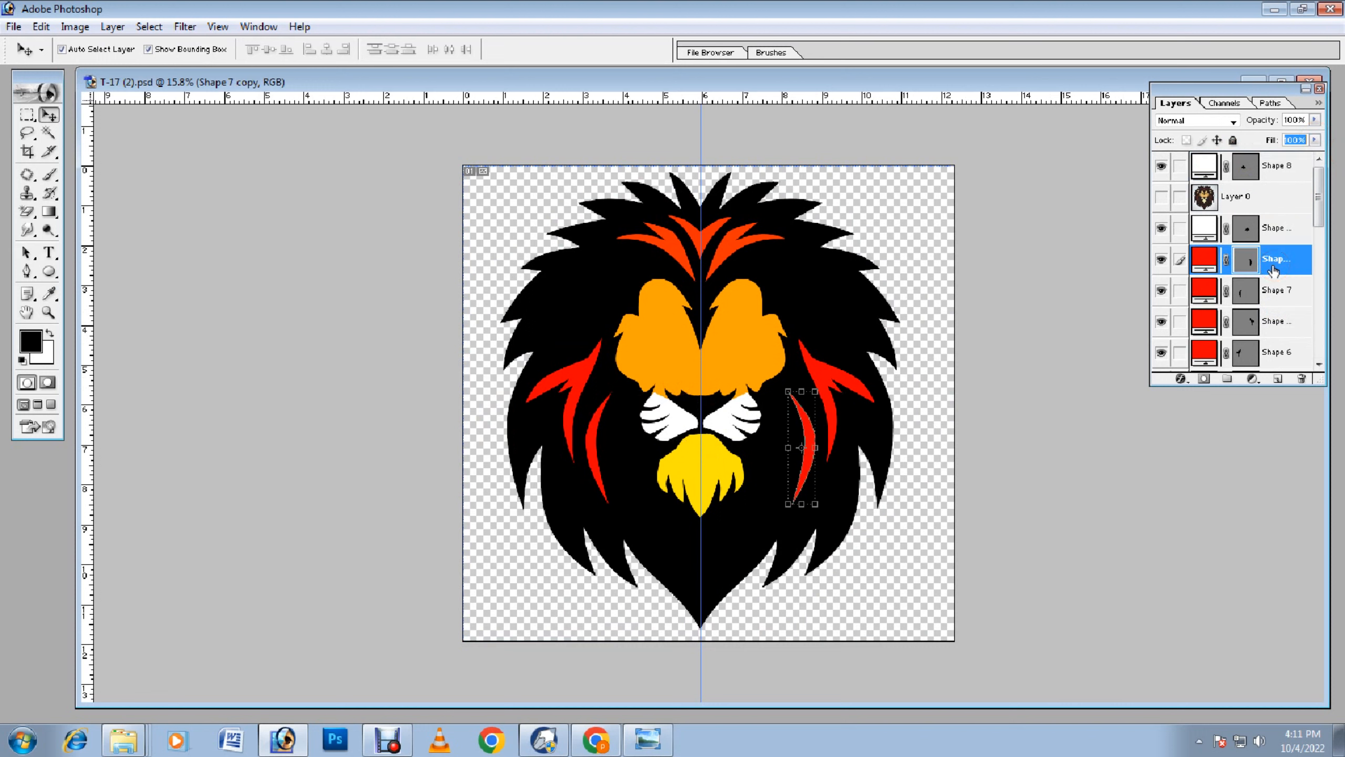
pyautogui.scroll(-5, 1274, 269)
pyautogui.click(1275, 222)
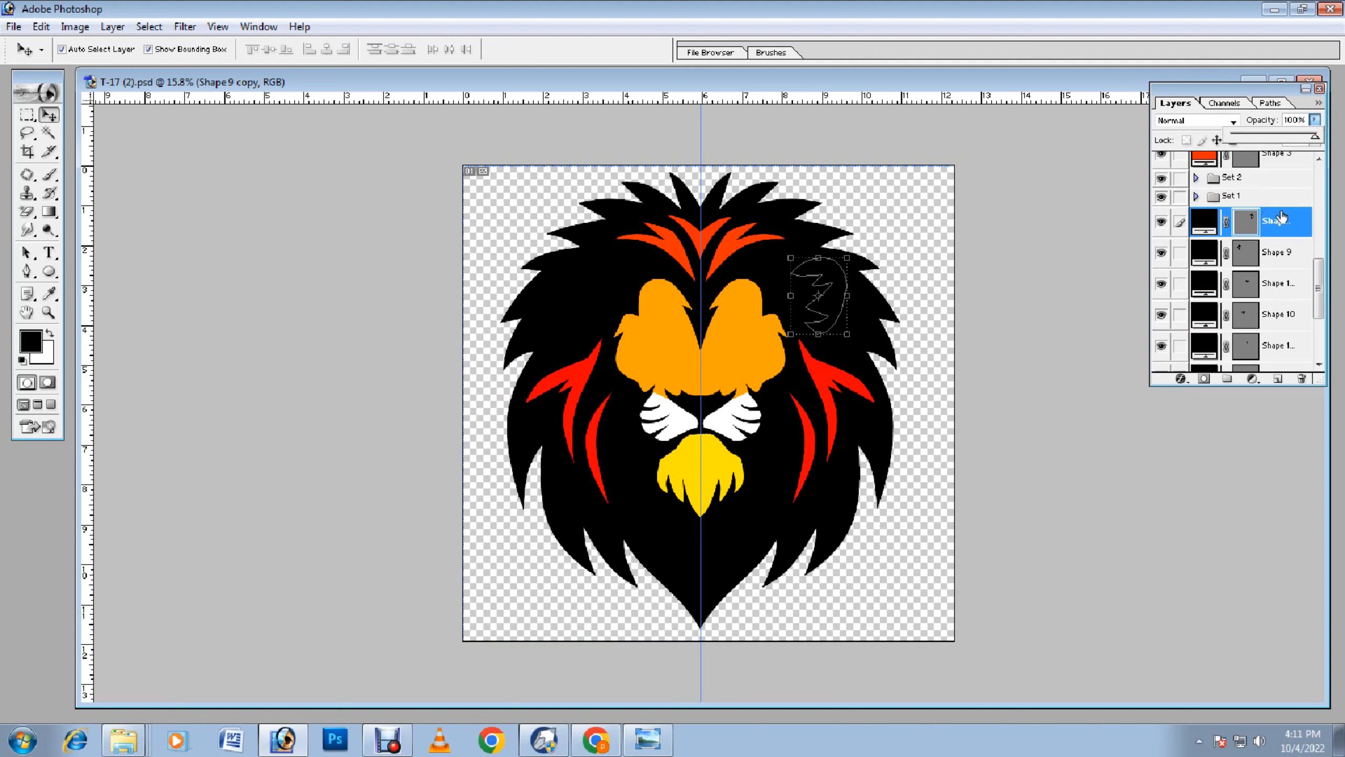
pyautogui.click(1276, 226)
pyautogui.click(1316, 140)
pyautogui.moveTo(1233, 157); pyautogui.dragTo(1340, 150)
# Step: Recolour the right ear shape white and bring it to the front of the layer stack
pyautogui.doubleClick(1212, 228)
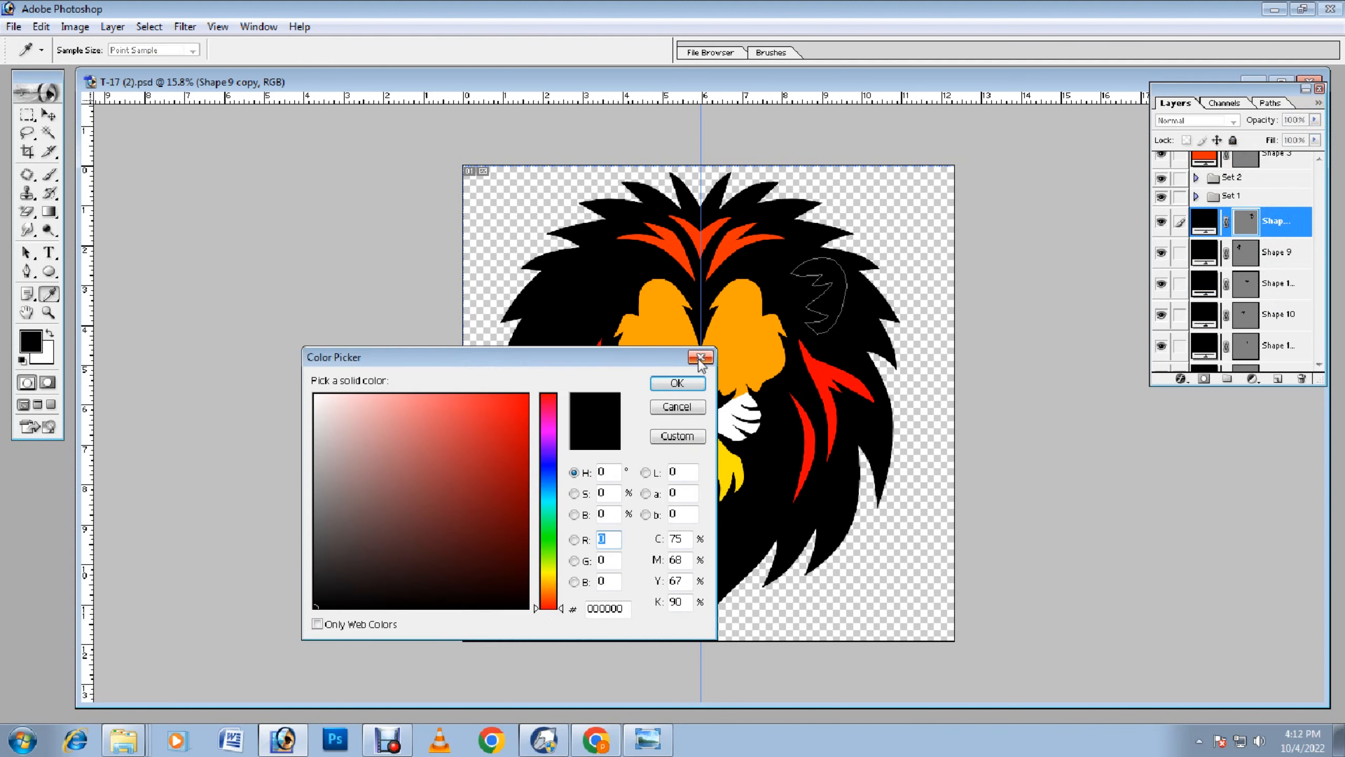
pyautogui.moveTo(390, 426); pyautogui.dragTo(199, 307)
pyautogui.click(677, 382)
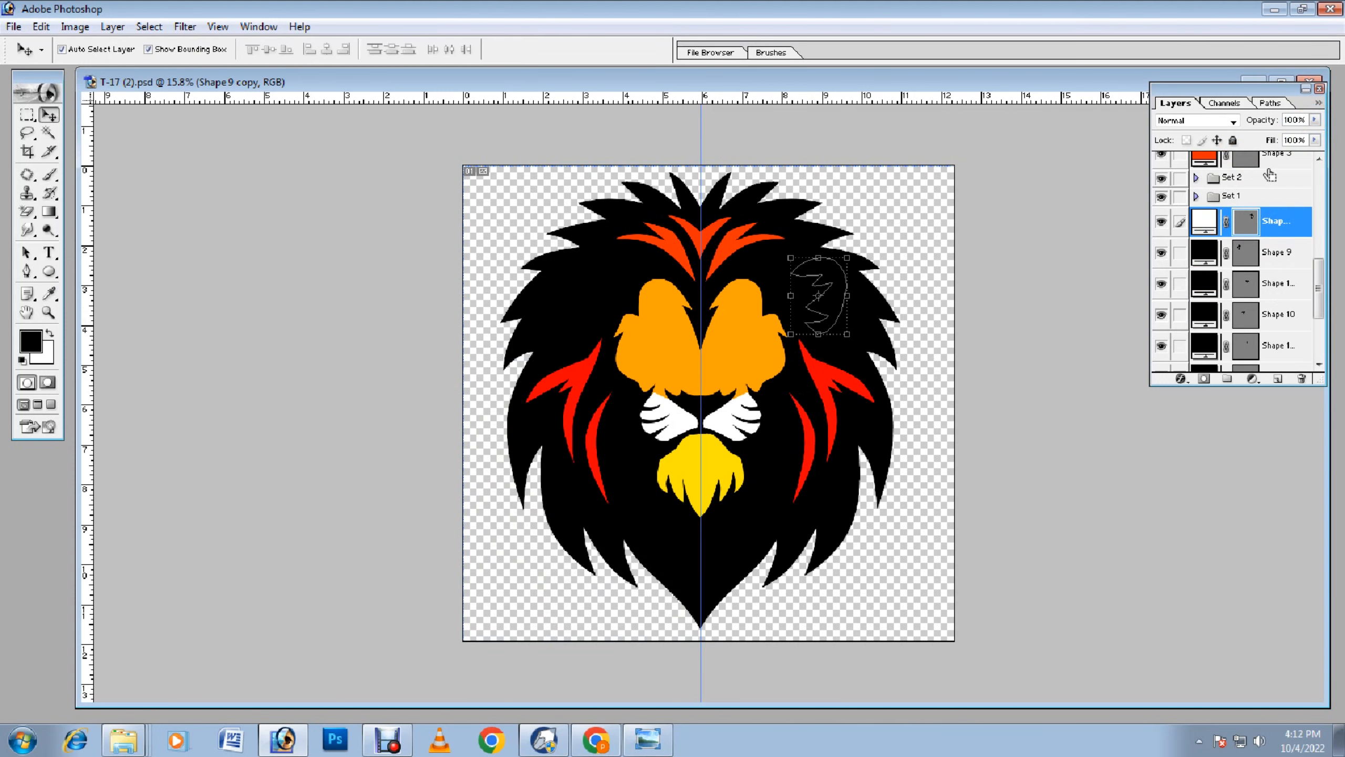
pyautogui.moveTo(1270, 176); pyautogui.dragTo(1265, 175)
pyautogui.scroll(-3, 1229, 235)
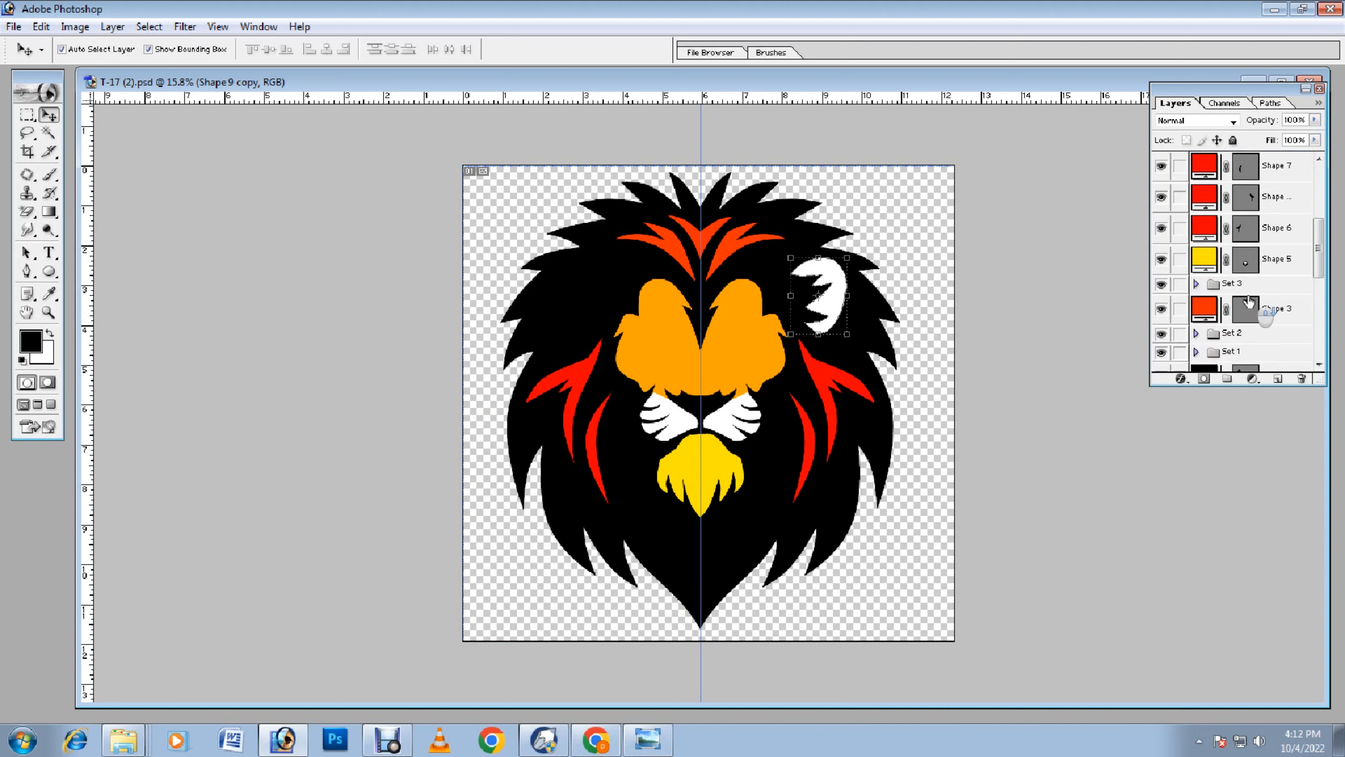
# Step: Identify the black mane group, Set 1, by toggling its visibility, and send it to the back of the layer stack
pyautogui.click(1255, 334)
pyautogui.scroll(-2, 1253, 314)
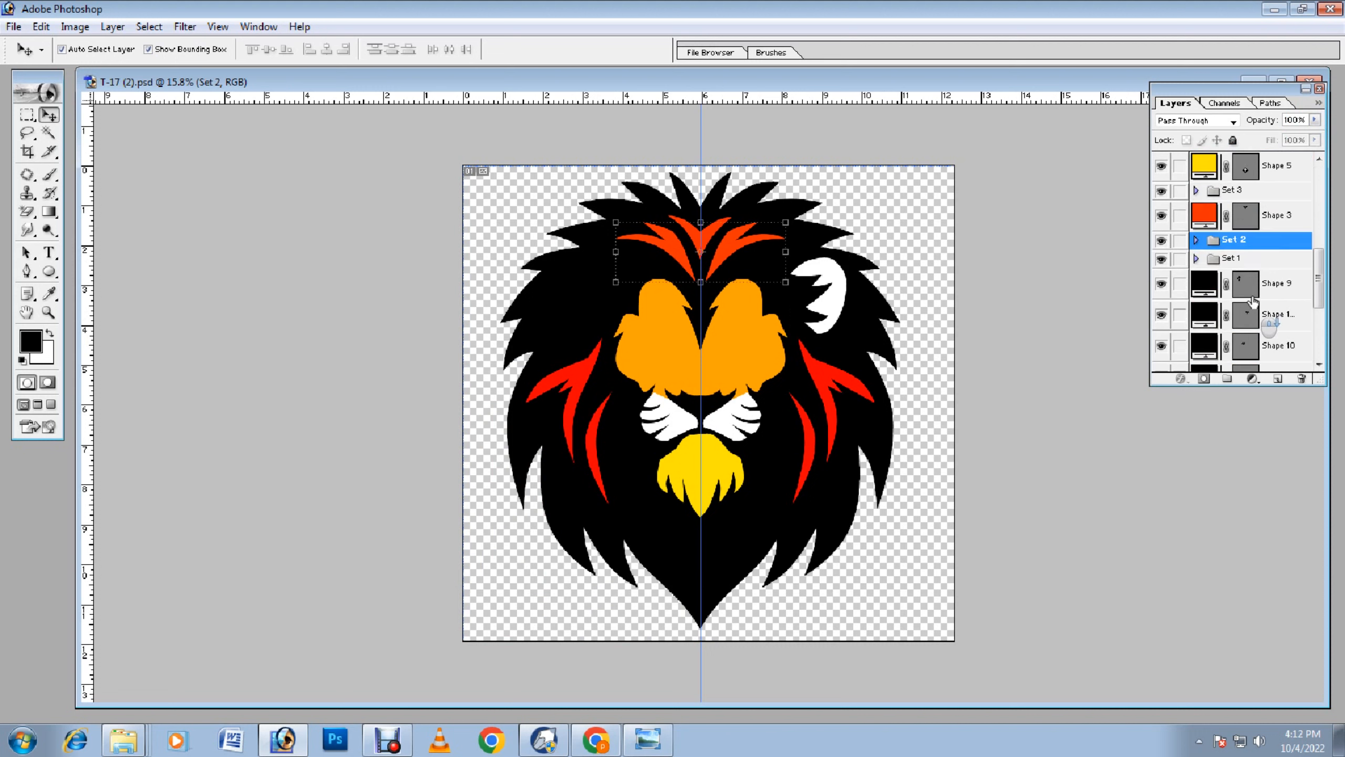
pyautogui.click(1257, 260)
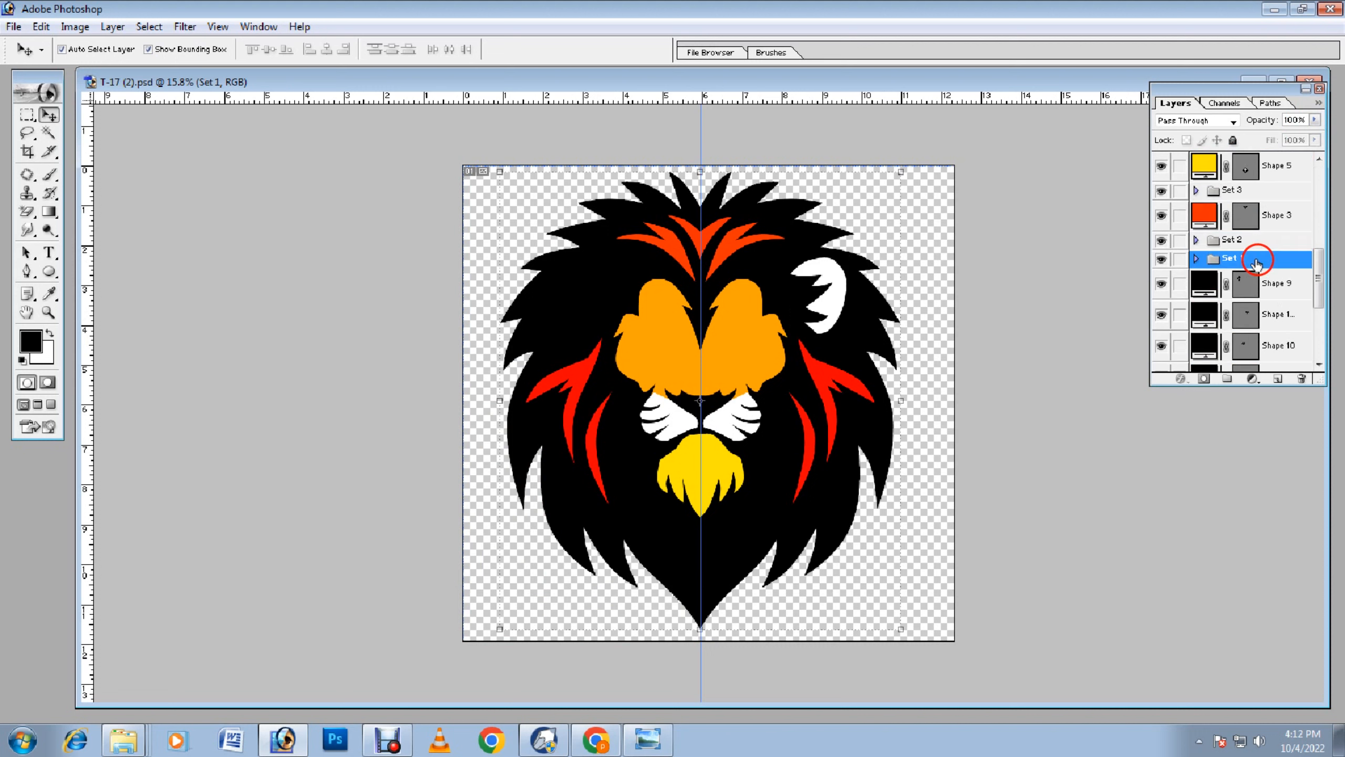
pyautogui.click(1160, 258)
pyautogui.click(1159, 258)
pyautogui.hotkey('ctrl', 'shift', '[')
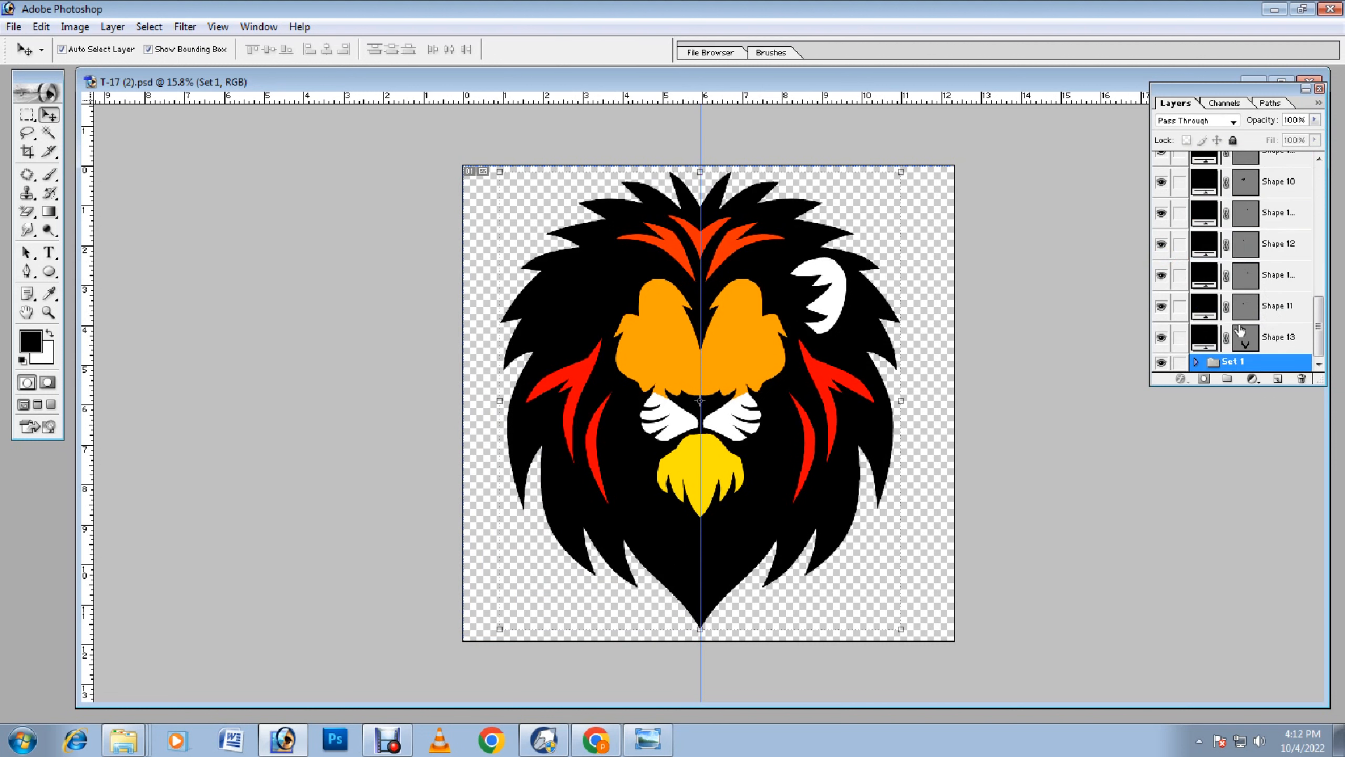
# Step: Set the lower mane marking, Shape 13, to 100% fill and recolour it red (FF0000) to match the other mane stripes
pyautogui.click(1276, 339)
pyautogui.moveTo(1315, 139); pyautogui.dragTo(1343, 151)
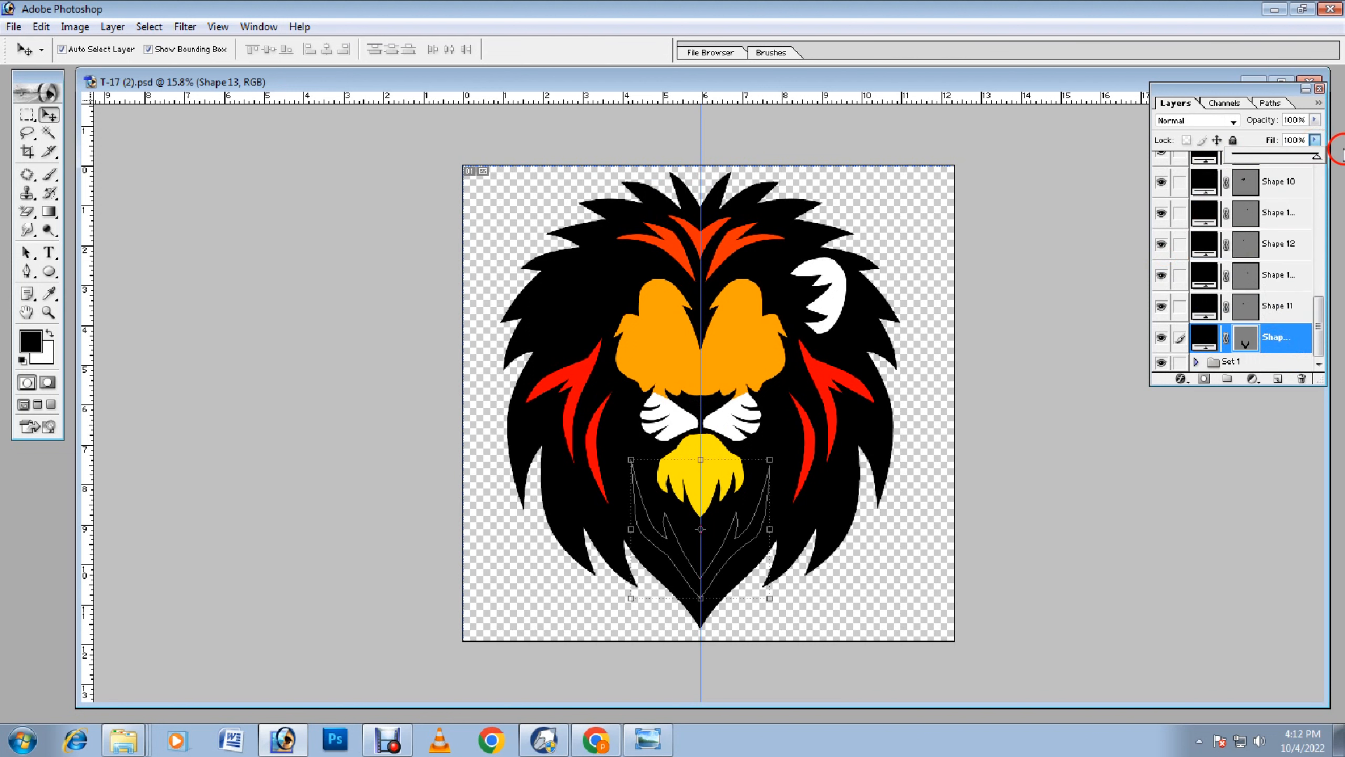
pyautogui.doubleClick(1209, 341)
pyautogui.click(827, 374)
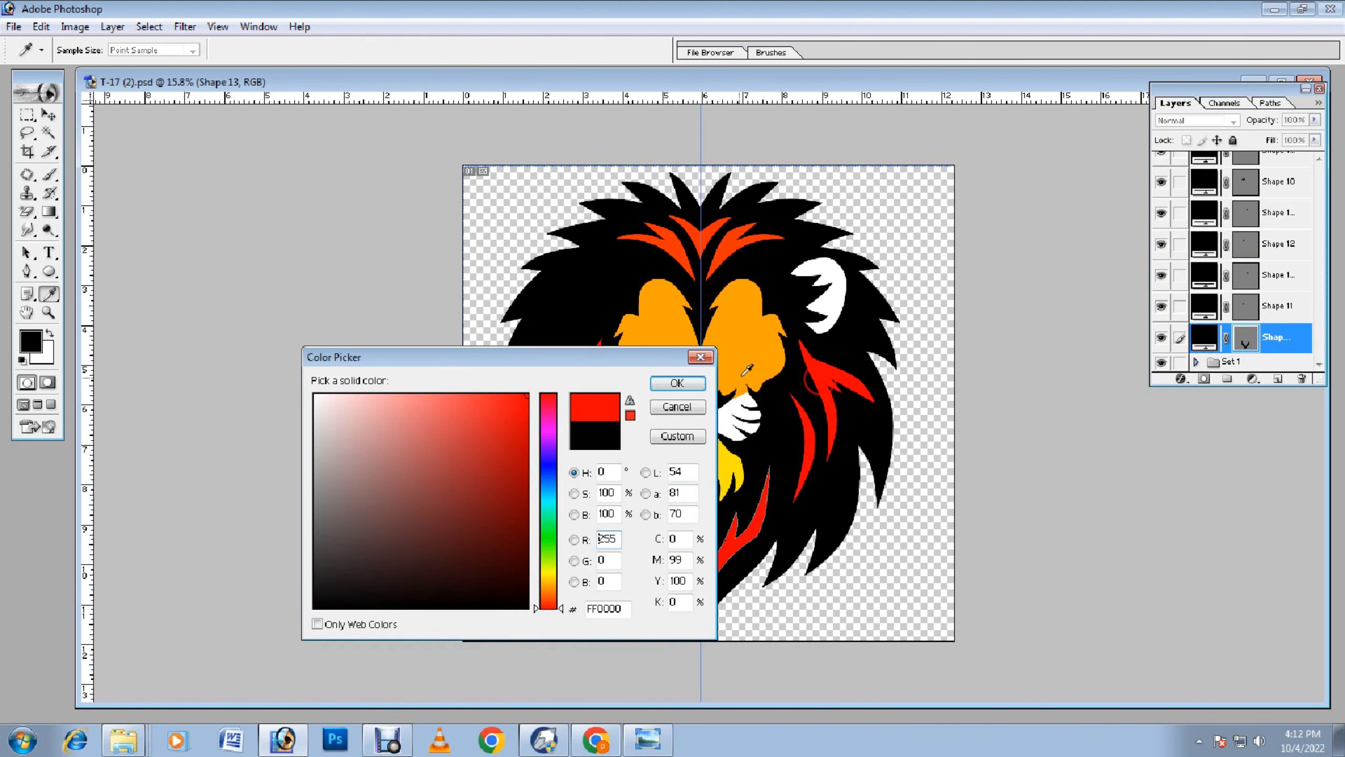
pyautogui.click(679, 382)
# Step: Set the fill of the left eye shape, Shape 11, to 100%
pyautogui.click(1280, 305)
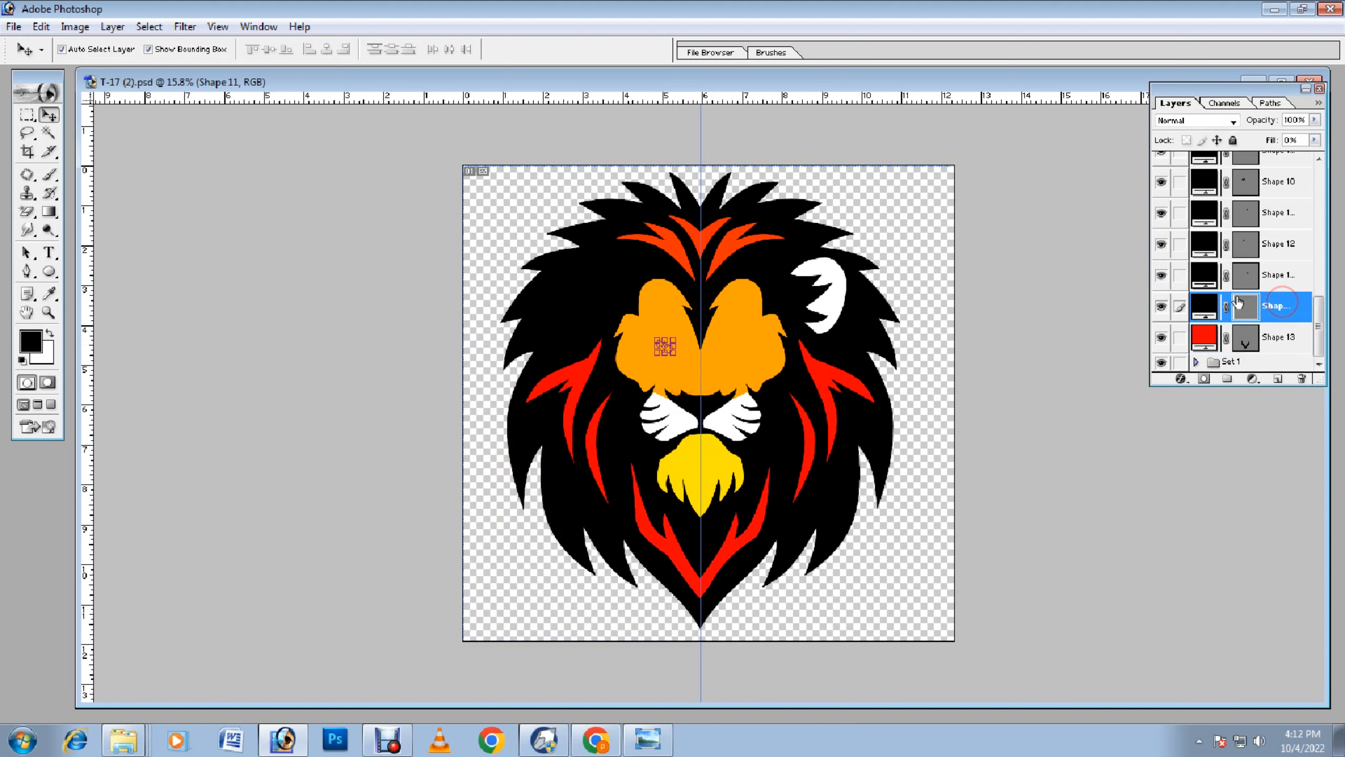
pyautogui.click(1315, 139)
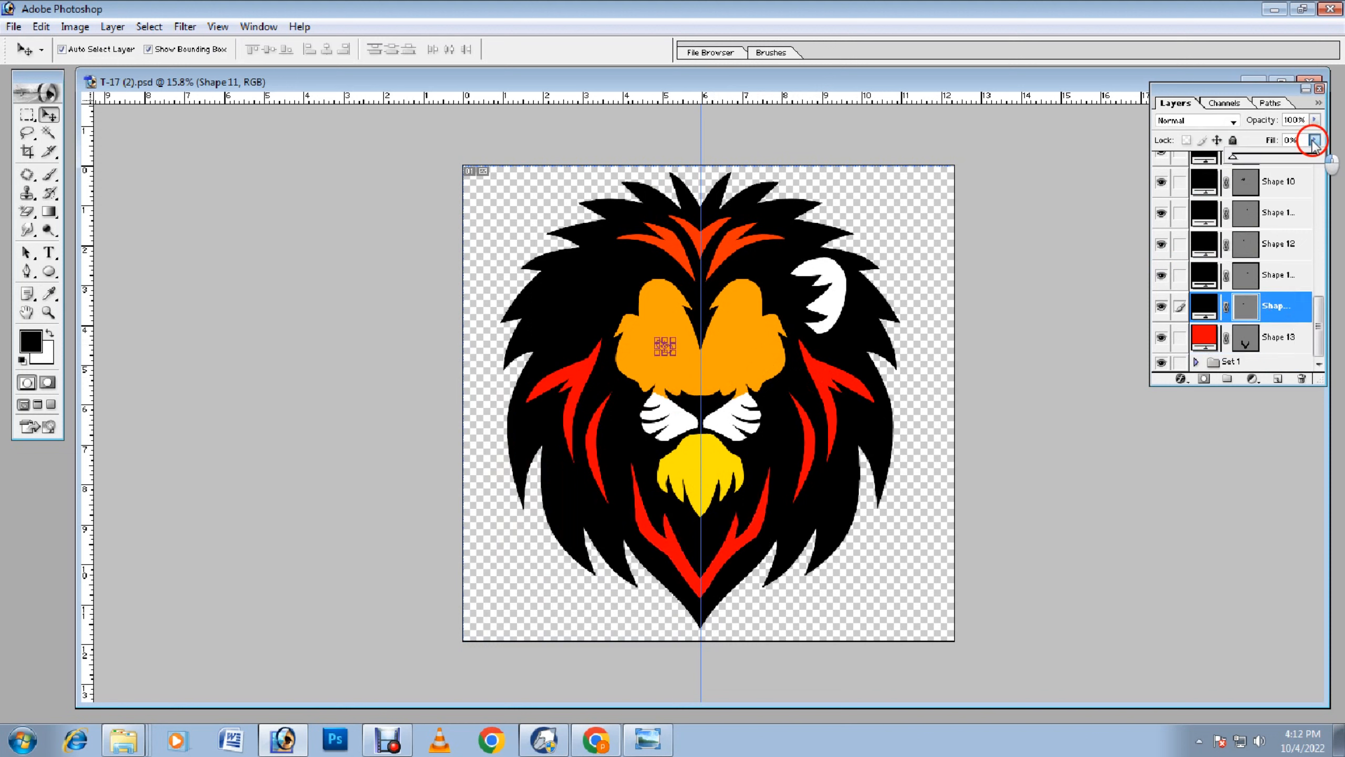
pyautogui.click(1237, 159)
pyautogui.moveTo(1237, 158); pyautogui.dragTo(1324, 157)
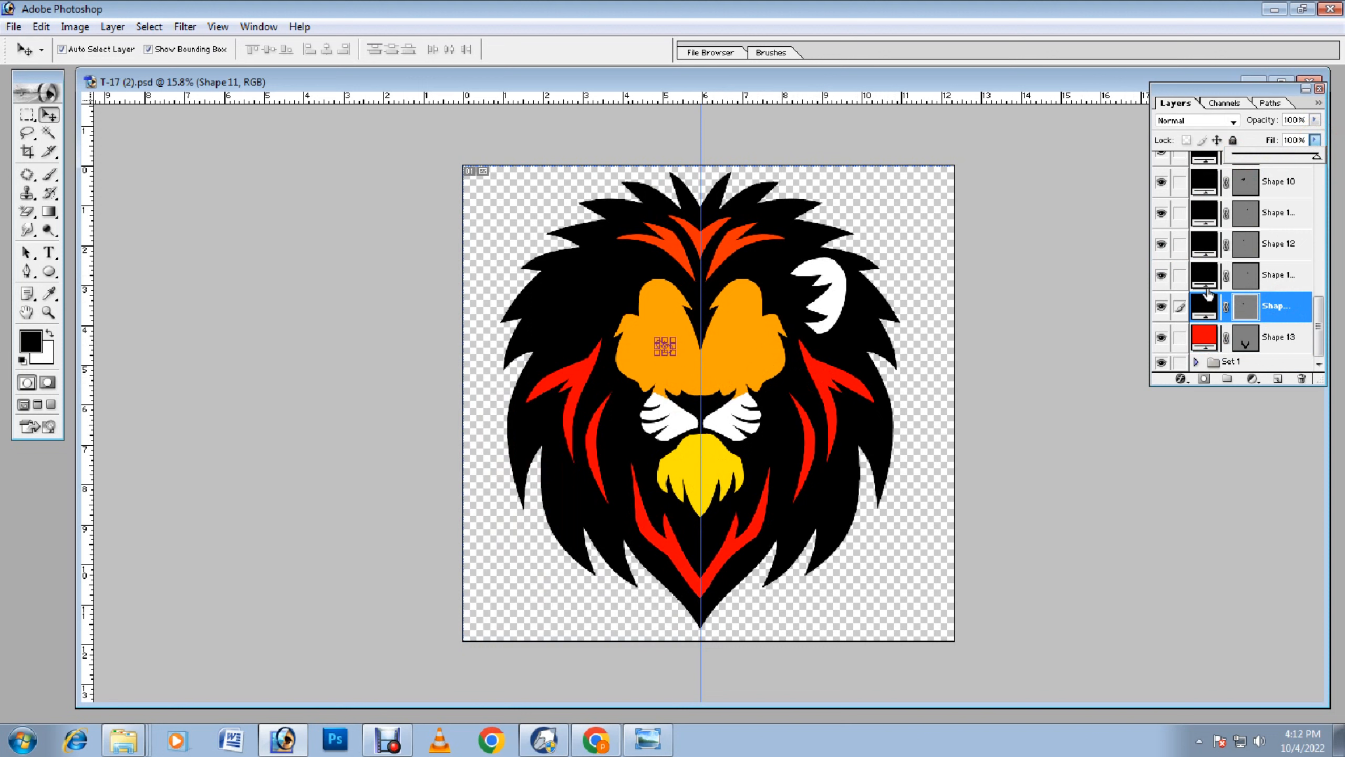
# Step: Recolour the left eye shape with the yellow sampled from the chin and bring it to the front of the layer stack
pyautogui.doubleClick(1198, 306)
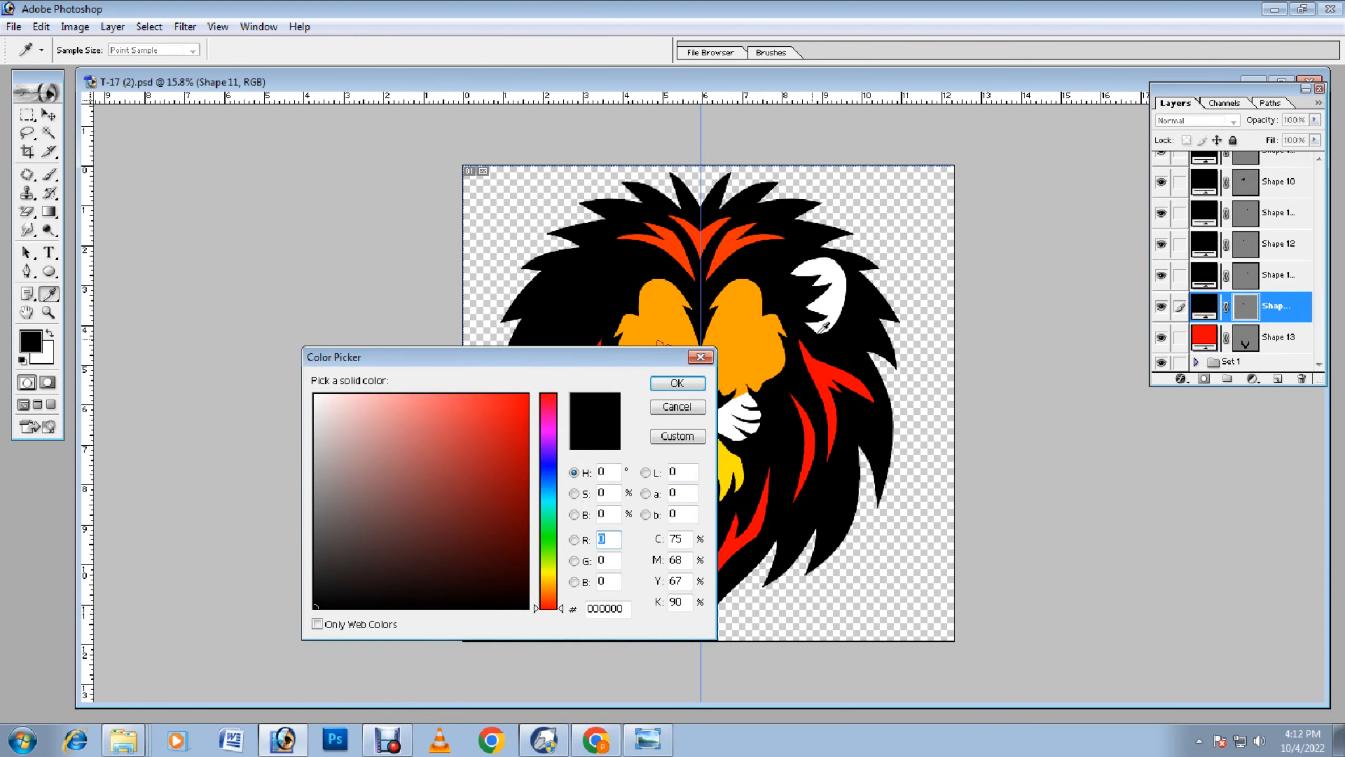
pyautogui.click(734, 465)
pyautogui.click(678, 383)
pyautogui.press('v')
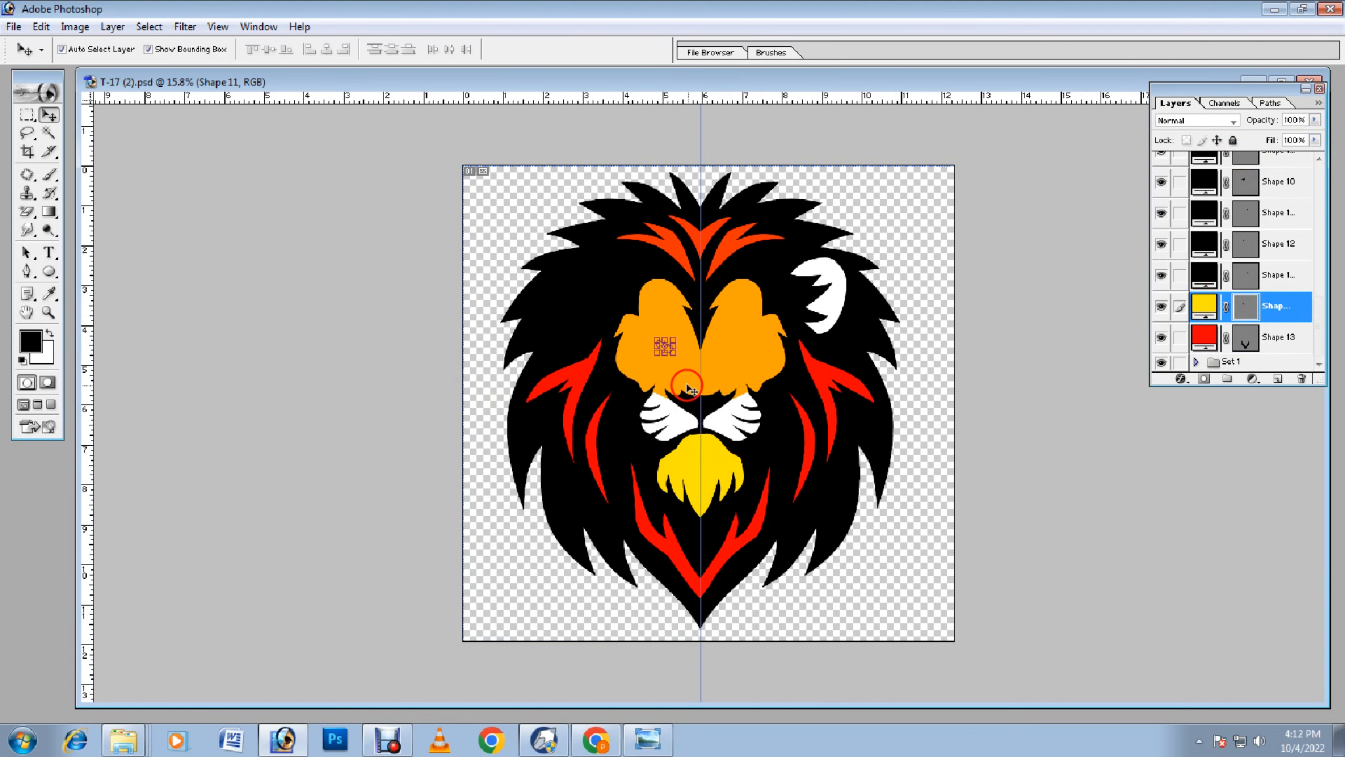
pyautogui.scroll(-1, 826, 358)
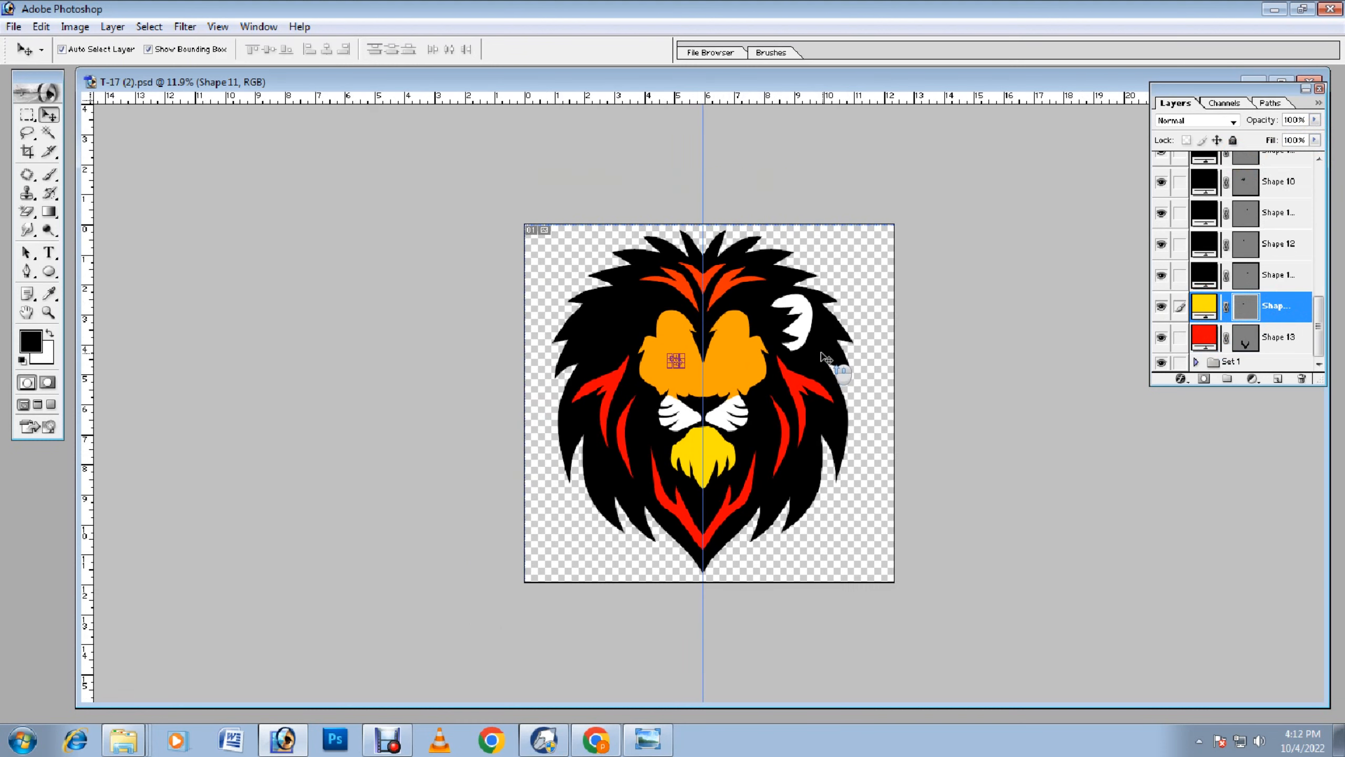
pyautogui.hotkey('ctrl', 'shift', ']')
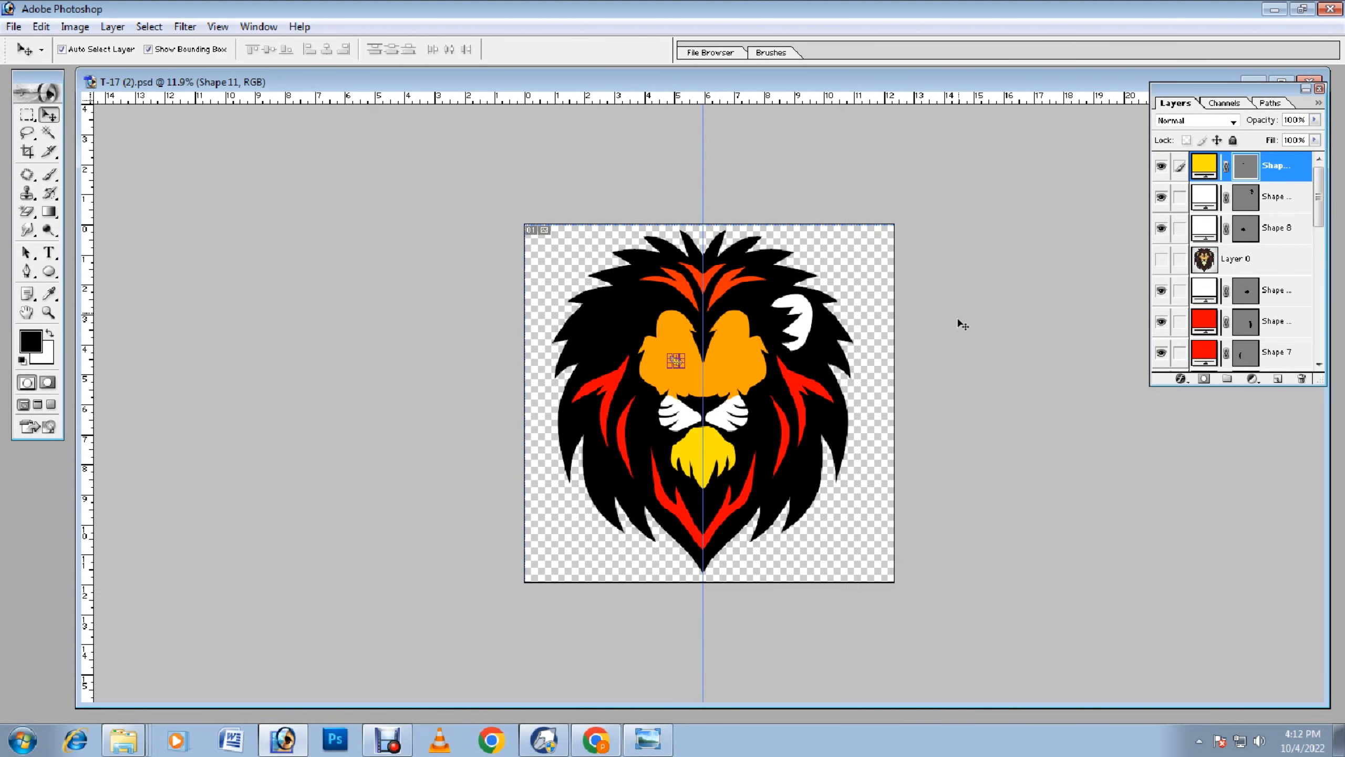
# Step: Recolour the right eye shape, Shape 11 copy, with the yellow sampled from the chin
pyautogui.scroll(-6, 1219, 279)
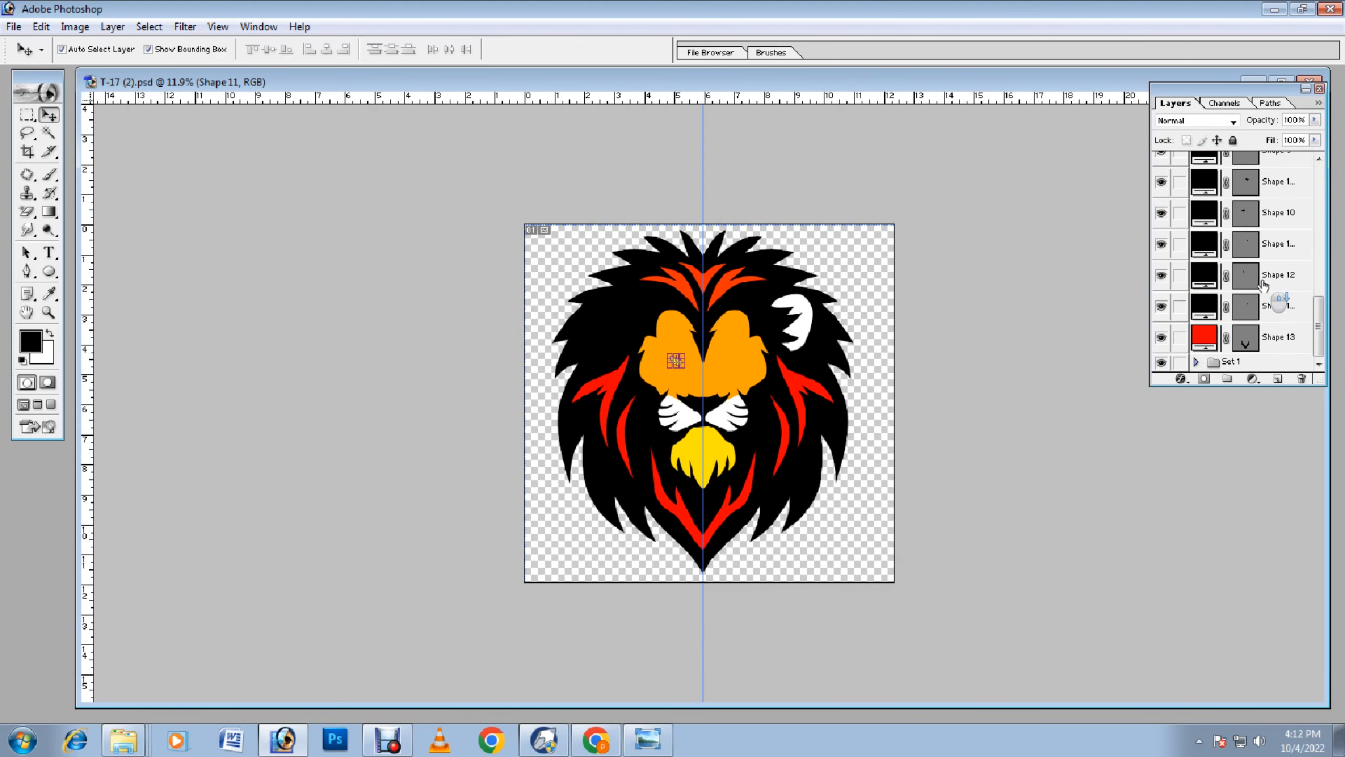
pyautogui.click(1276, 306)
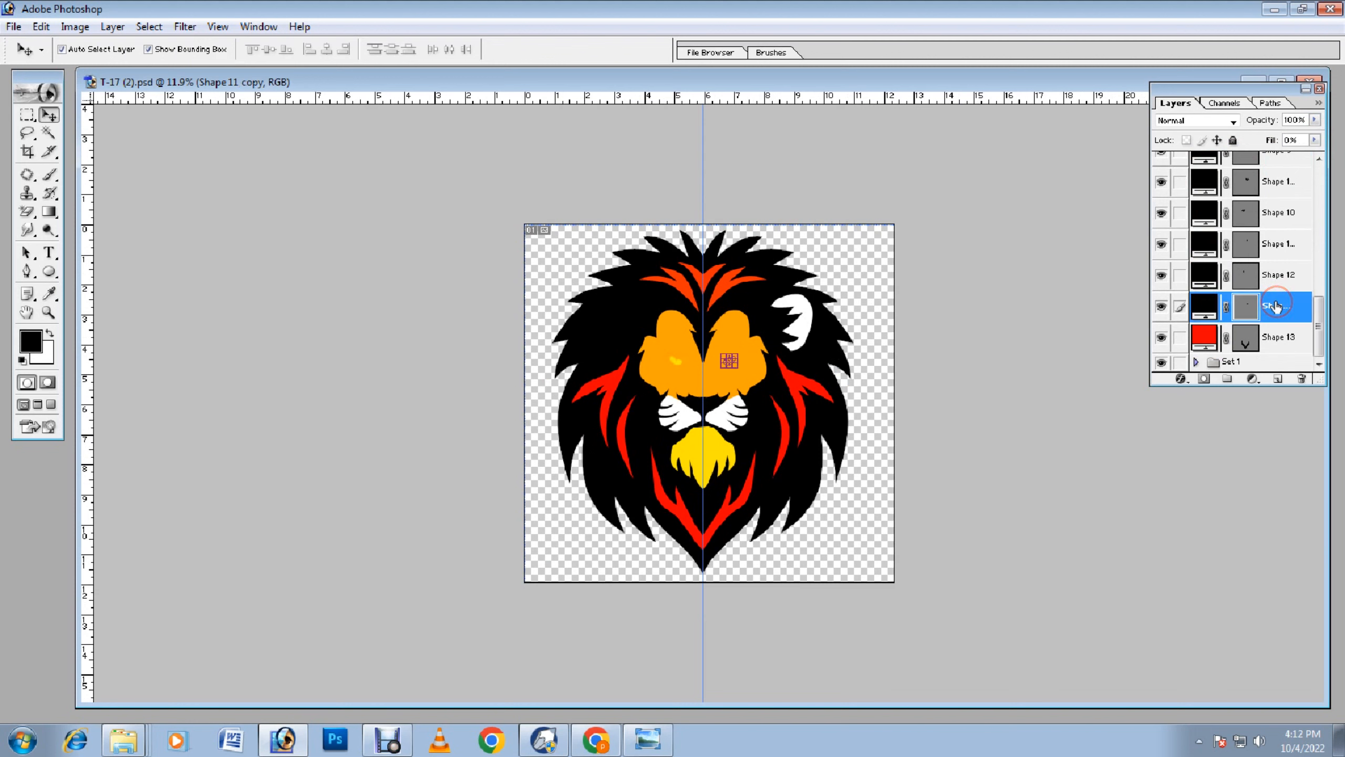
pyautogui.doubleClick(1205, 306)
pyautogui.click(734, 446)
pyautogui.click(678, 383)
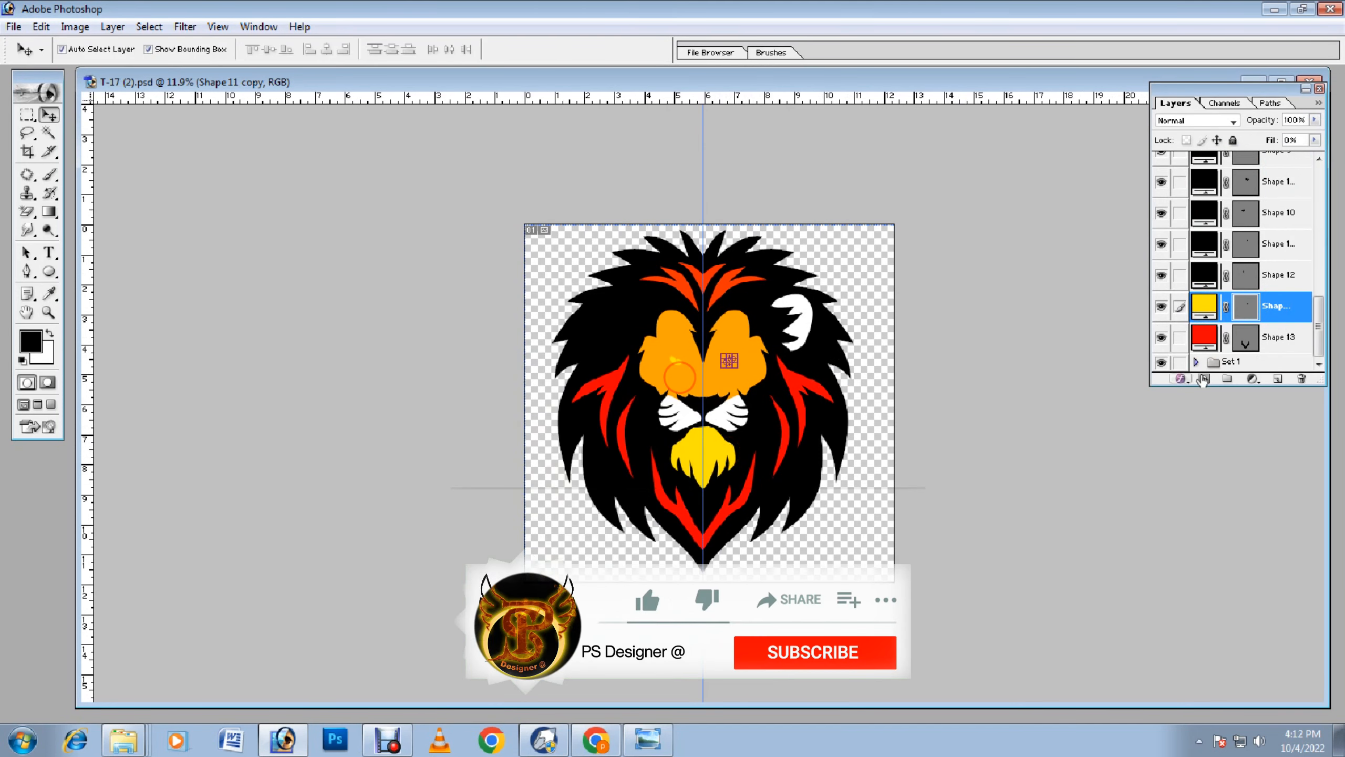
# Step: Bring the right eye shape to the front of the layer stack and set its fill to 100%
pyautogui.scroll(6, 1234, 265)
pyautogui.click(1315, 139)
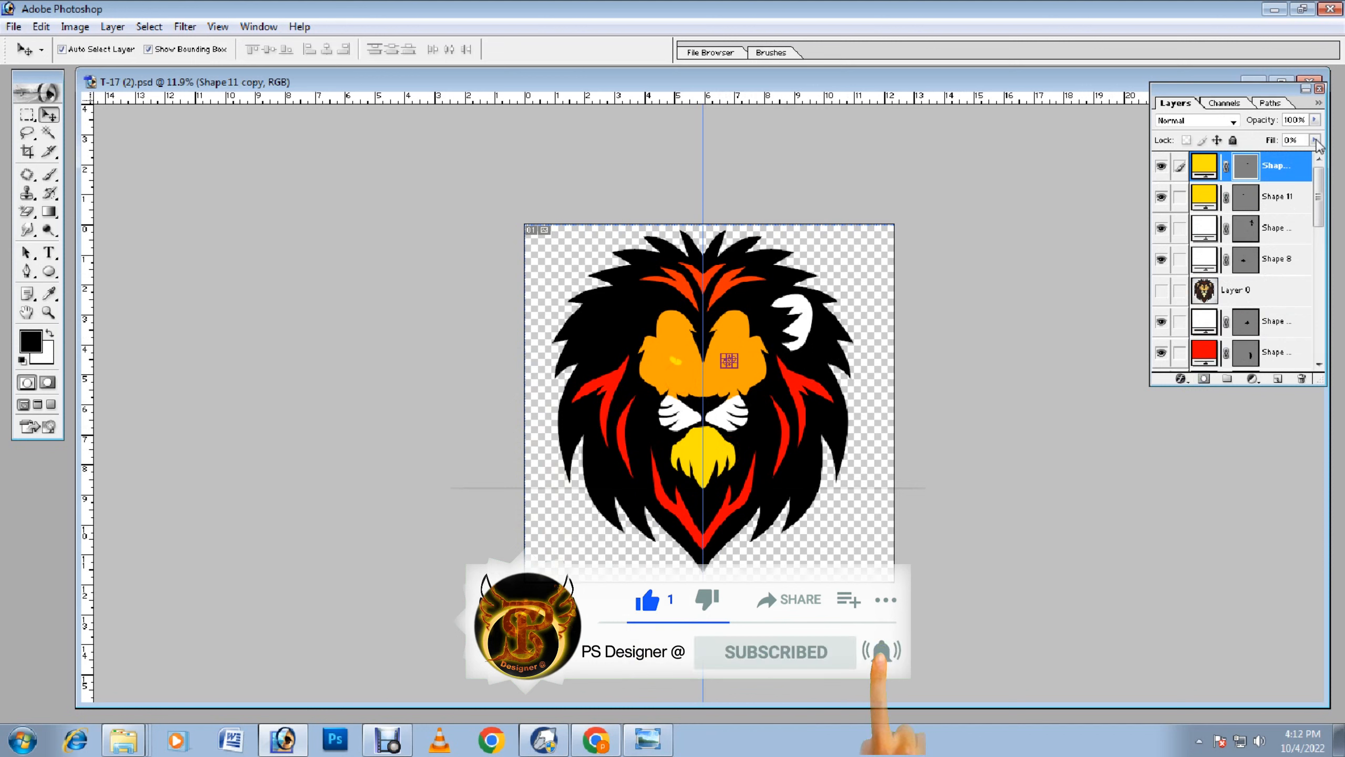
pyautogui.moveTo(1250, 158); pyautogui.dragTo(1319, 157)
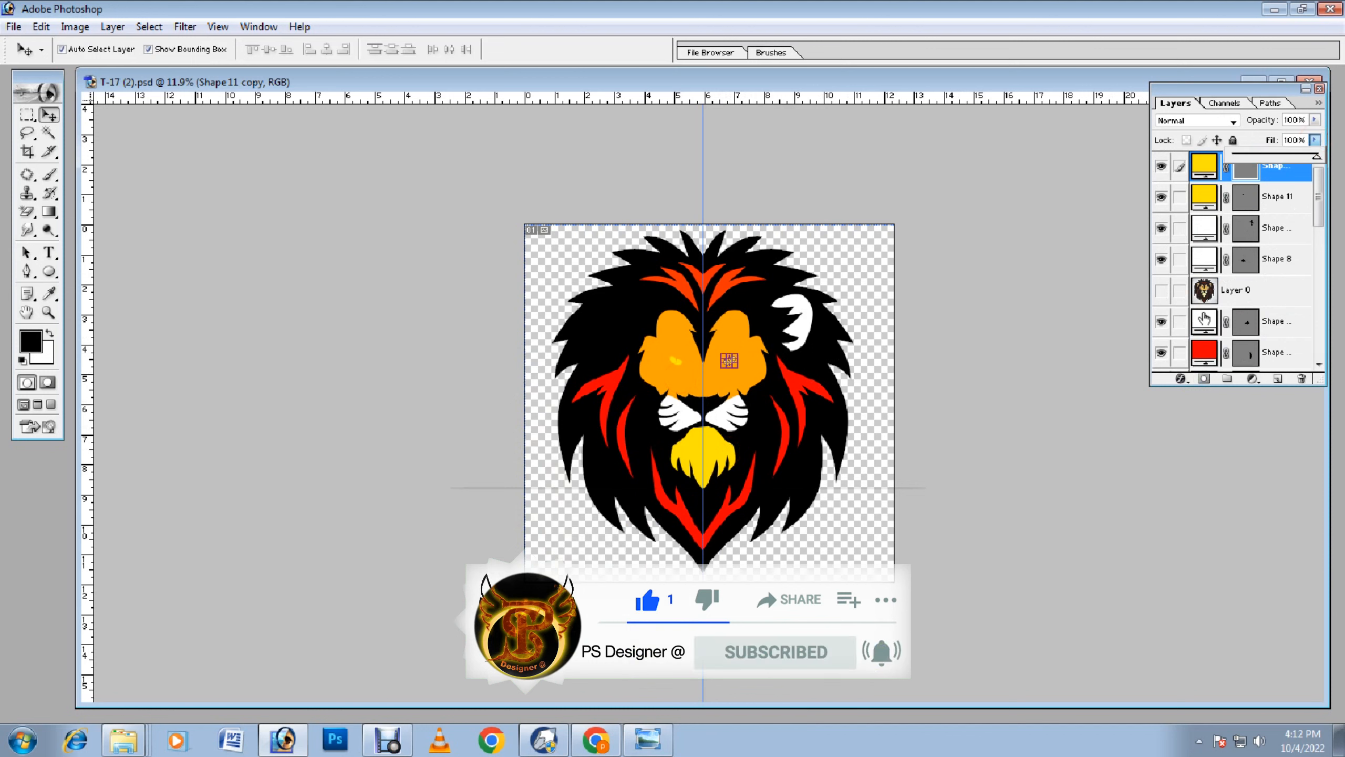
# Step: Recolour the left ear shape, Shape 9, with the white sampled from the right ear
pyautogui.click(1269, 325)
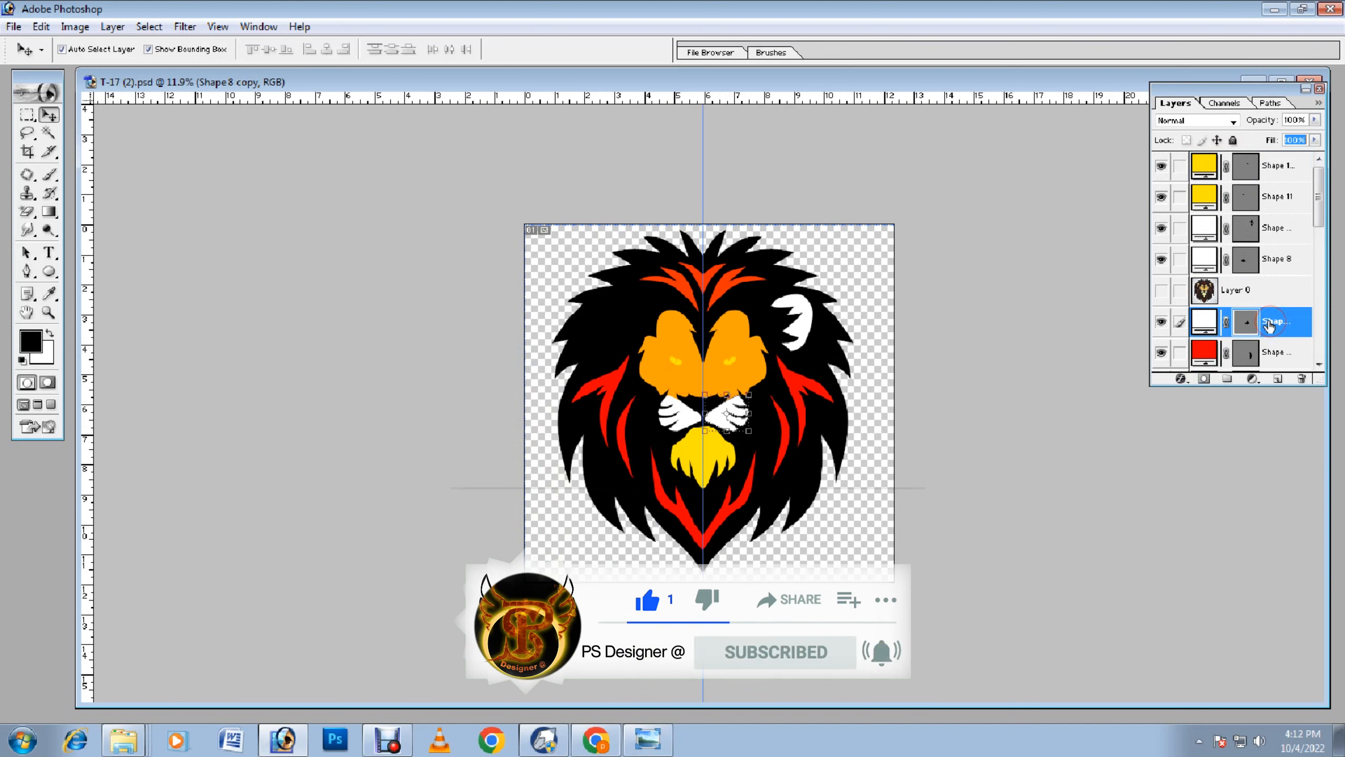
pyautogui.click(1269, 352)
pyautogui.scroll(-3, 1271, 344)
pyautogui.scroll(-4, 1267, 339)
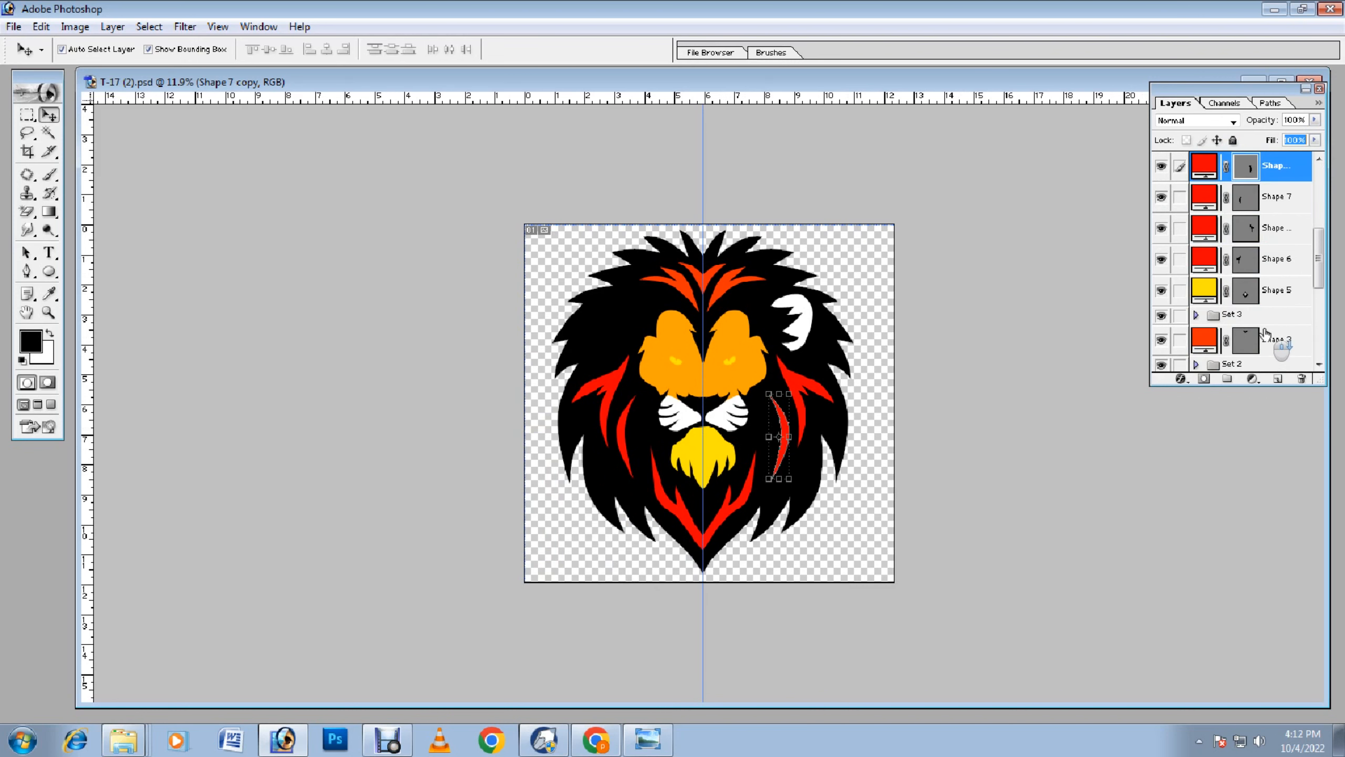
pyautogui.click(1274, 309)
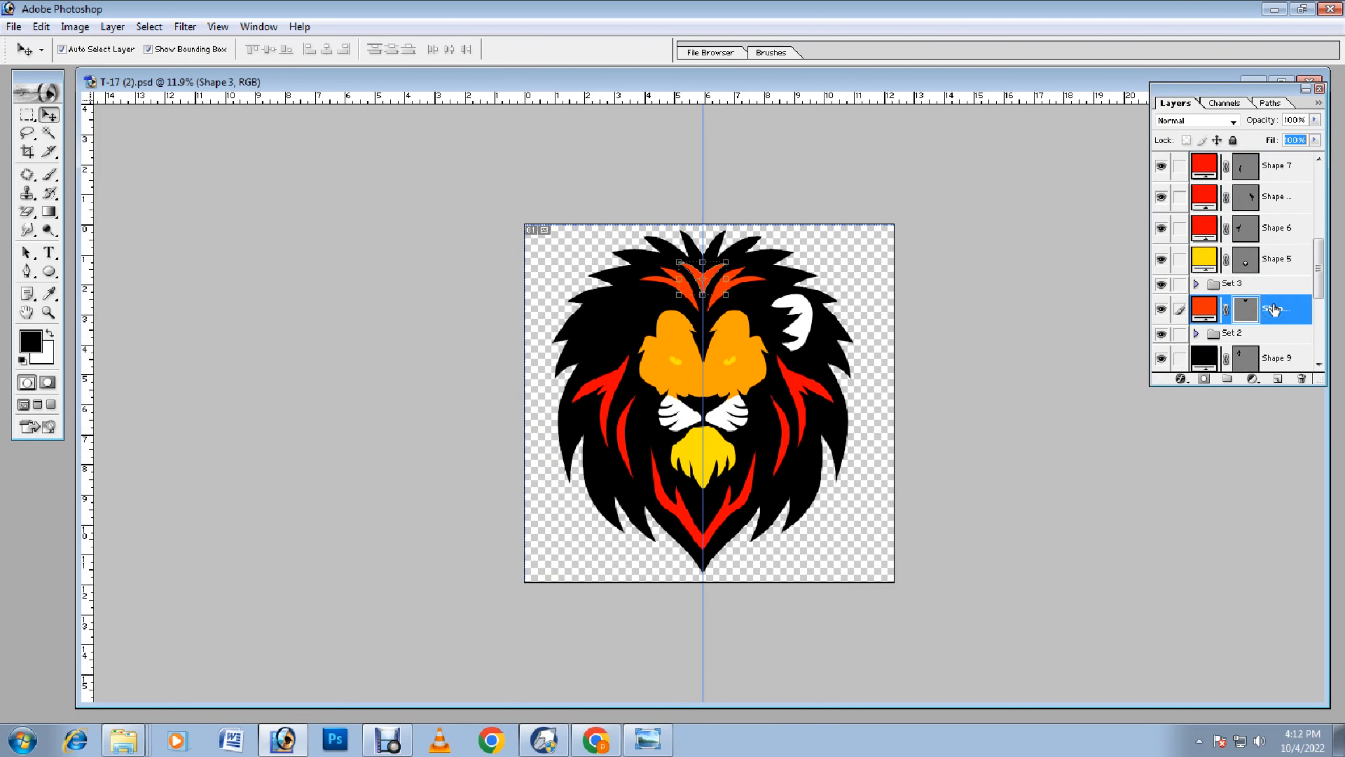
pyautogui.scroll(-4, 1274, 307)
pyautogui.click(1281, 236)
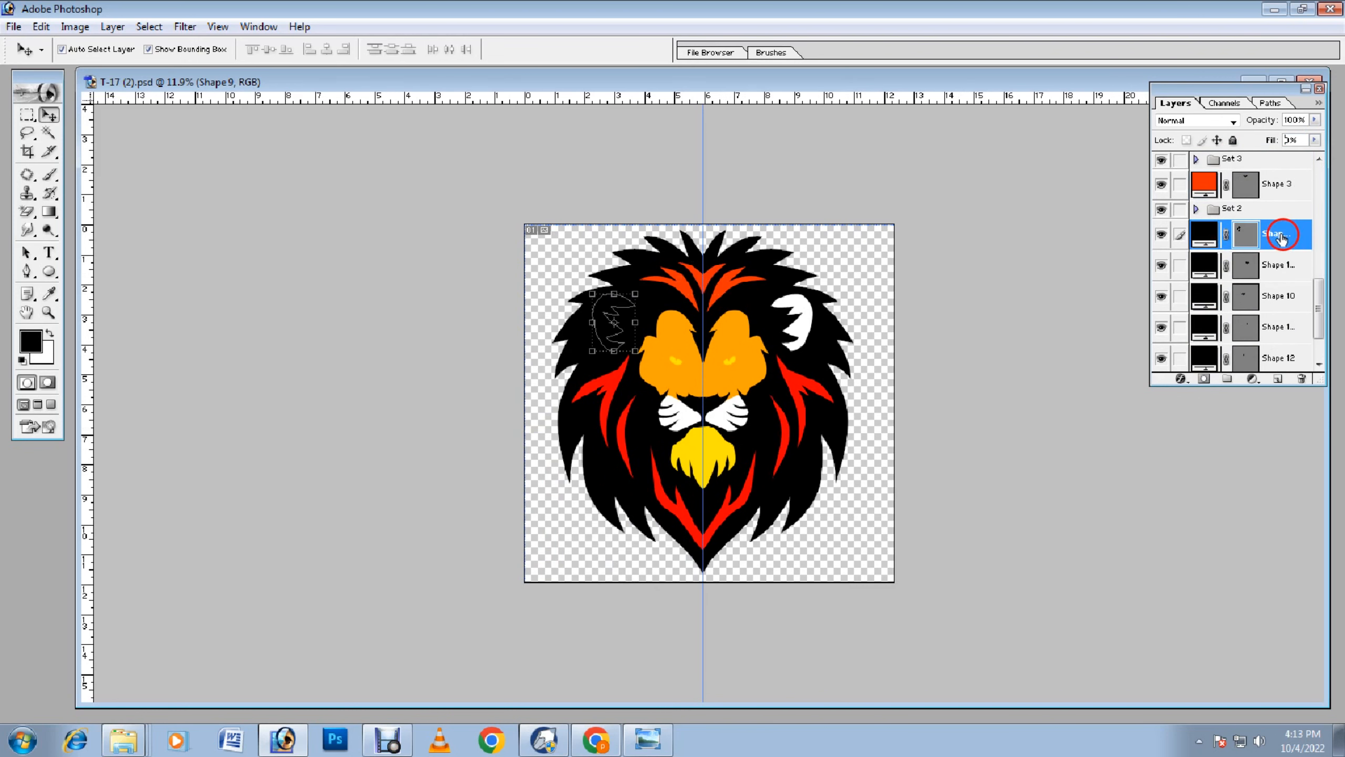
pyautogui.doubleClick(1203, 237)
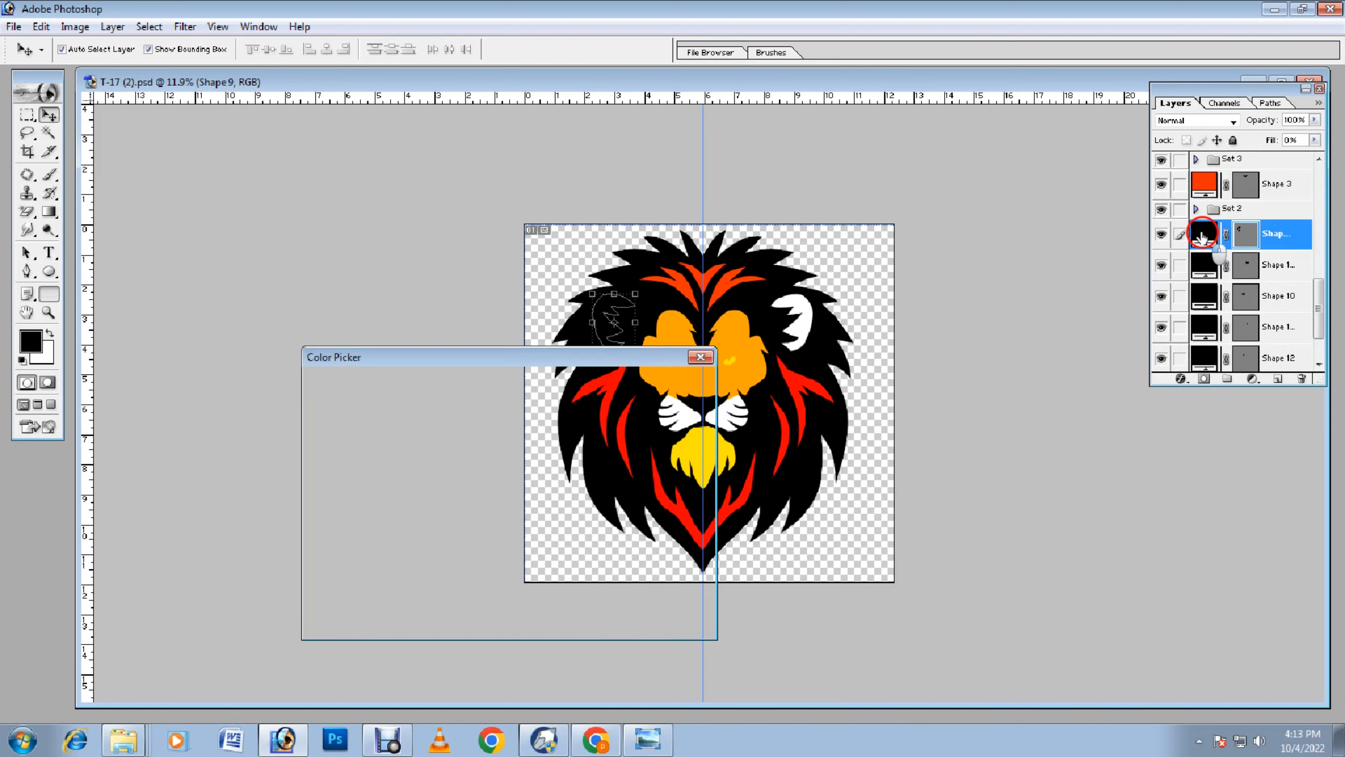
pyautogui.click(797, 311)
pyautogui.click(662, 385)
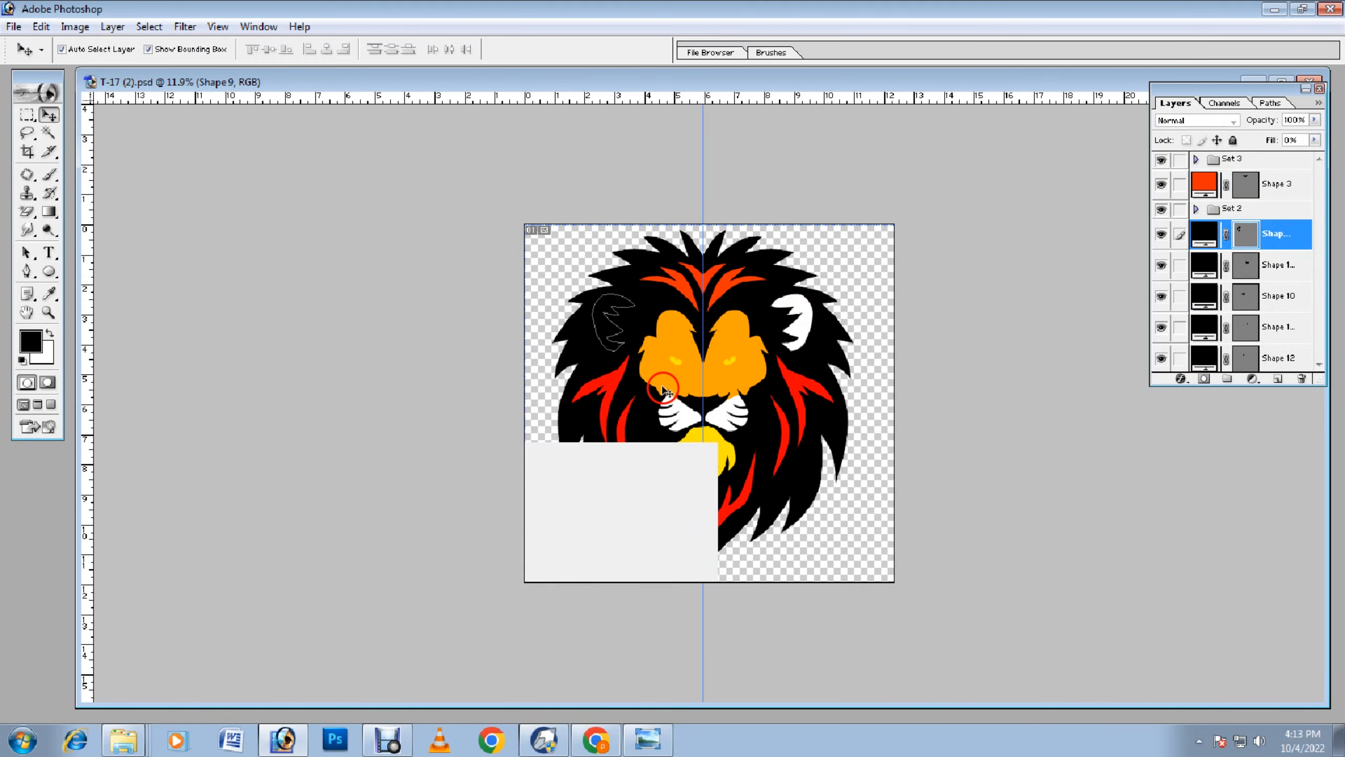
# Step: Set the left ear shape's fill to 100% and bring it to the front of the layer stack
pyautogui.click(1316, 140)
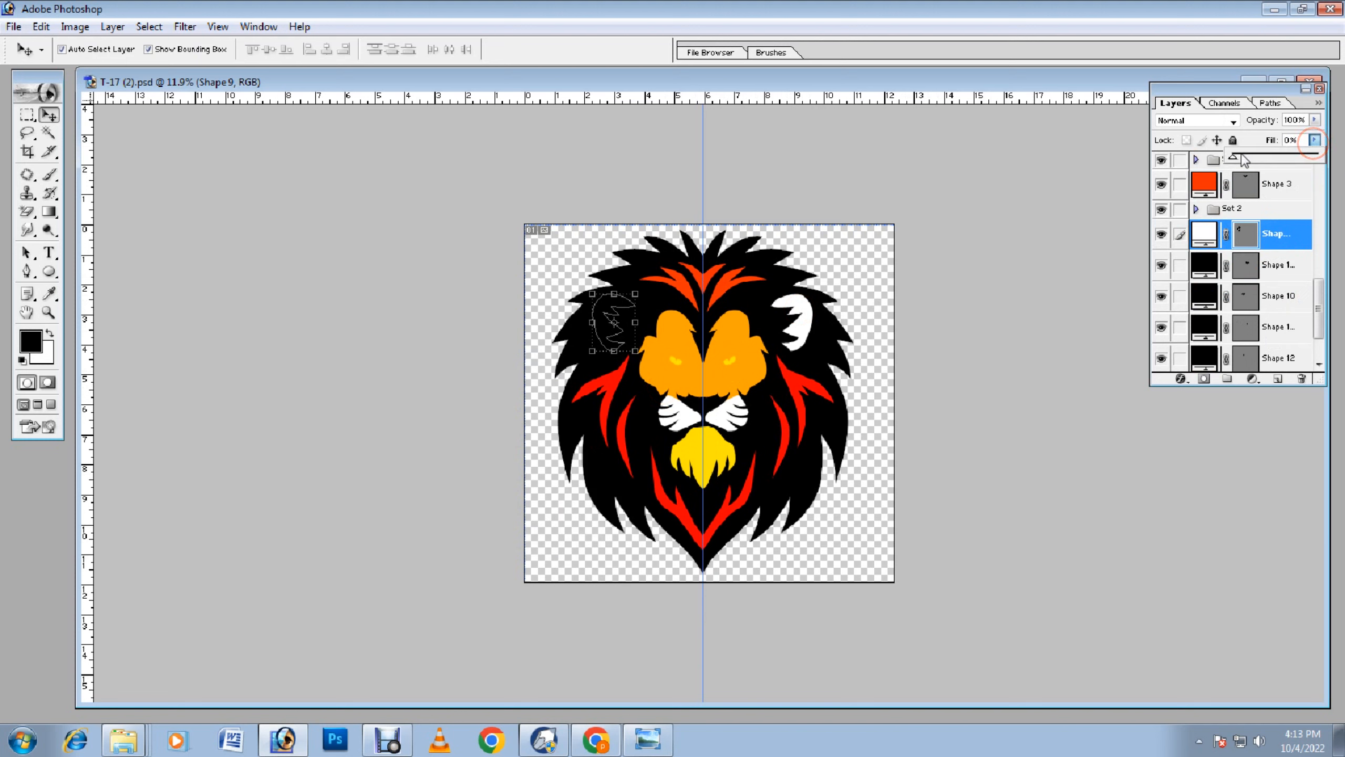
pyautogui.moveTo(1293, 153); pyautogui.dragTo(1329, 154)
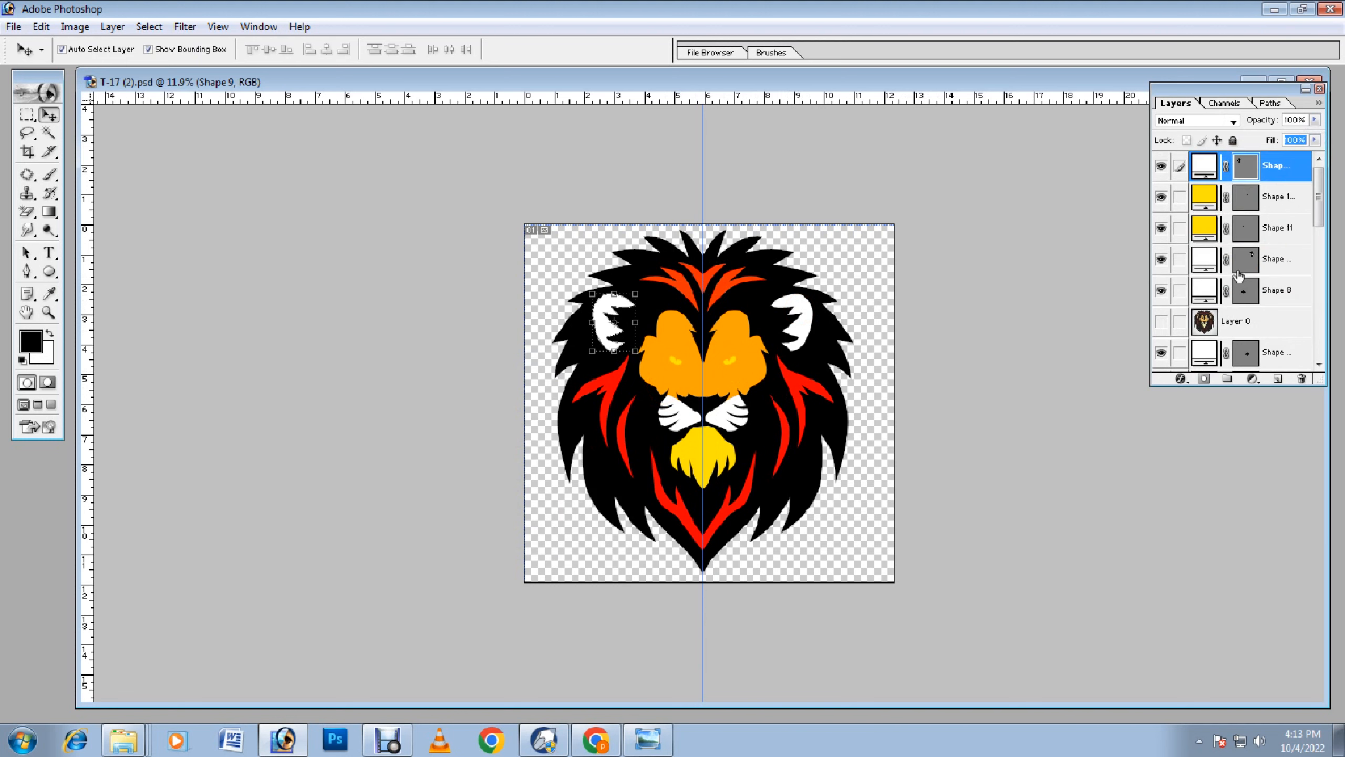
# Step: Bring the mark above the left eye, Shape 12, to the front of the layer stack and set its fill to 100%
pyautogui.scroll(-10, 1263, 331)
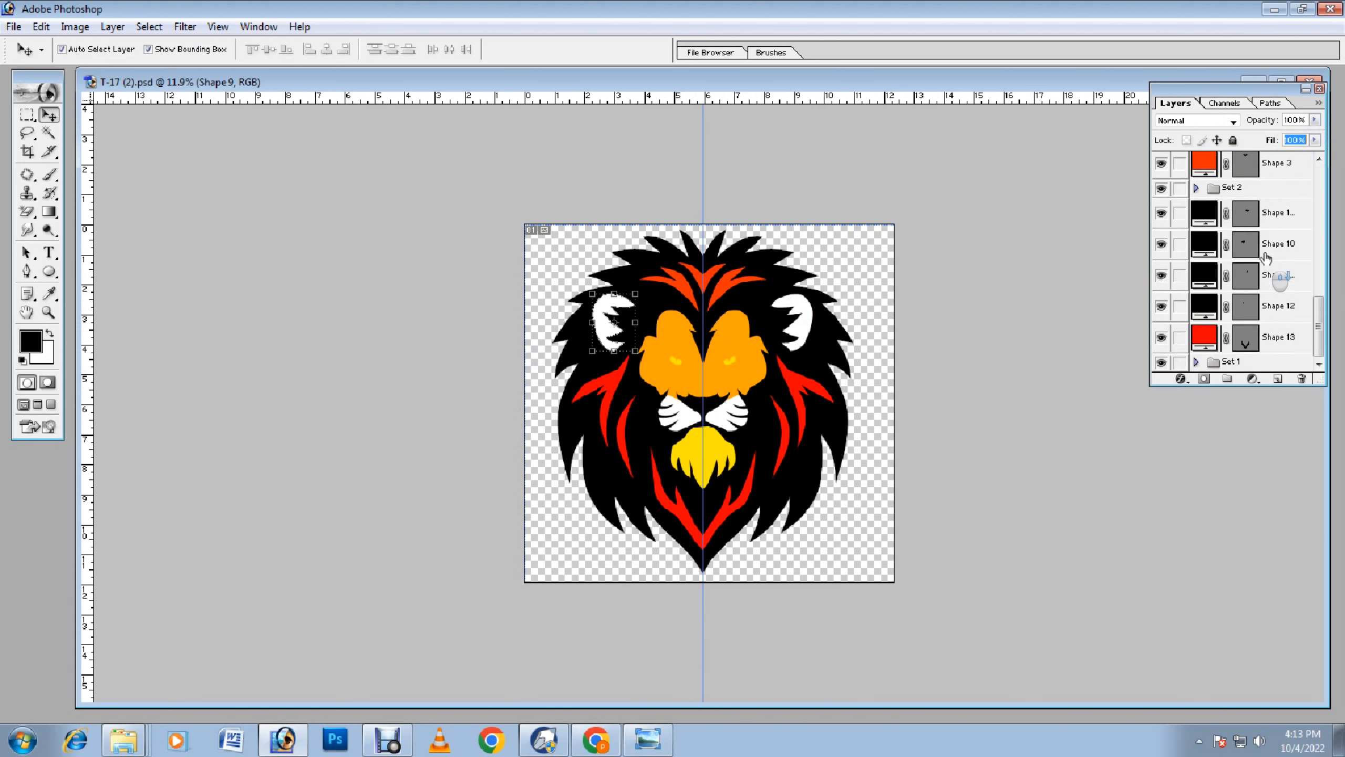
pyautogui.moveTo(1326, 385); pyautogui.dragTo(1292, 669)
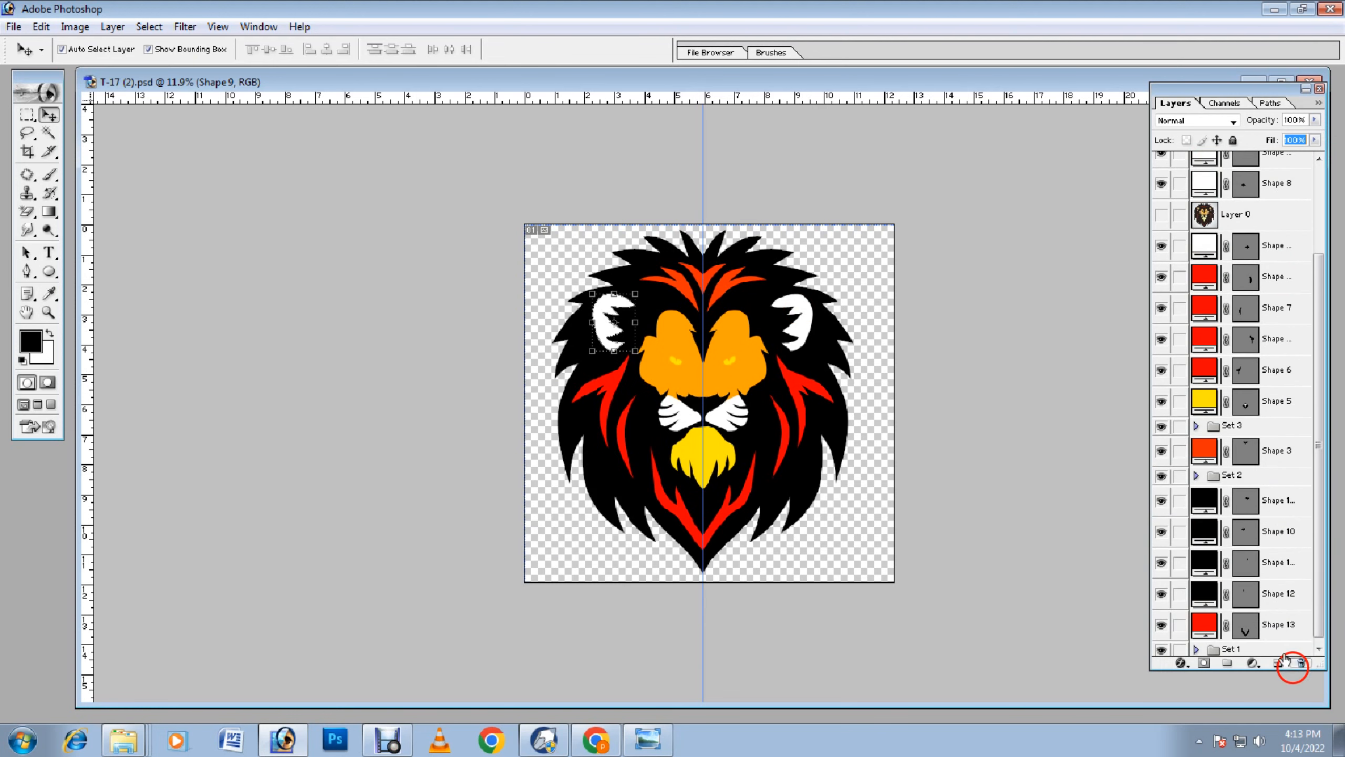
pyautogui.click(1274, 592)
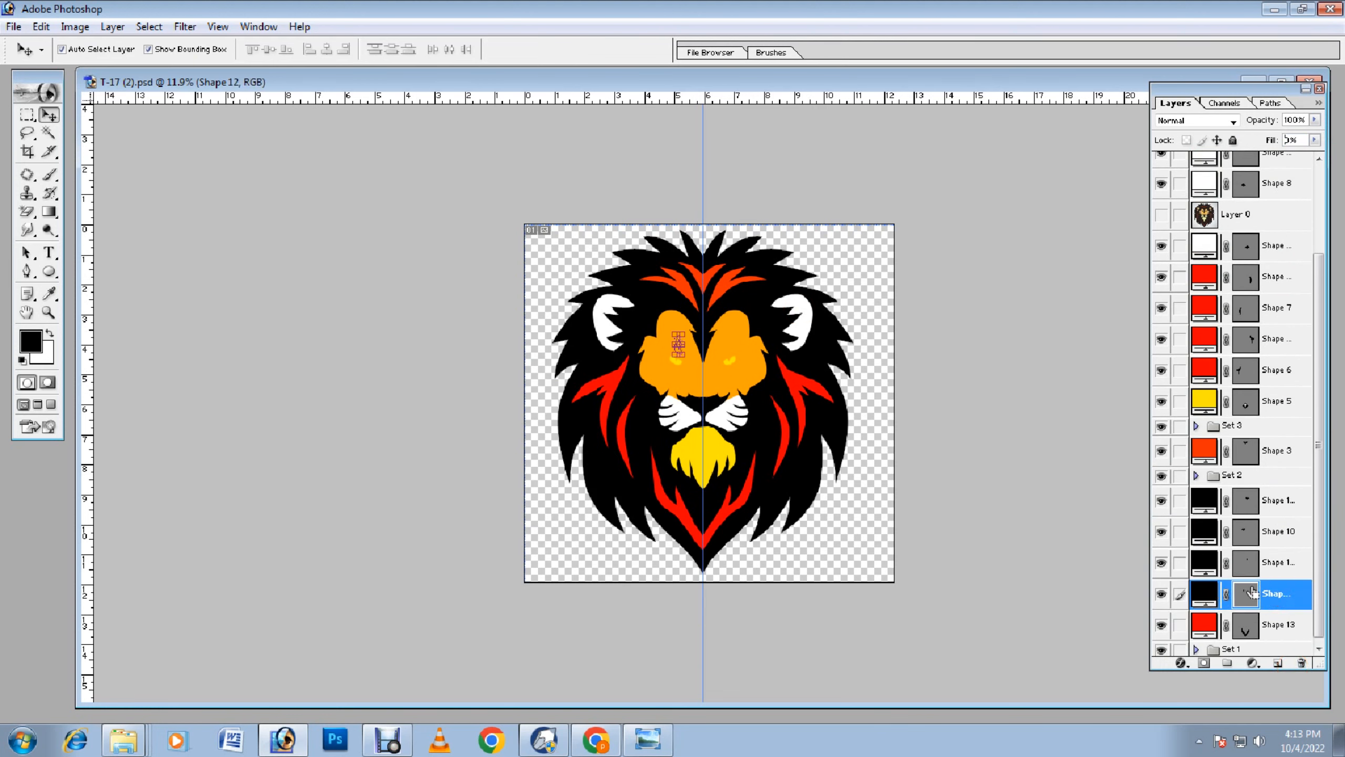
pyautogui.hotkey('ctrl', 'shift', ']')
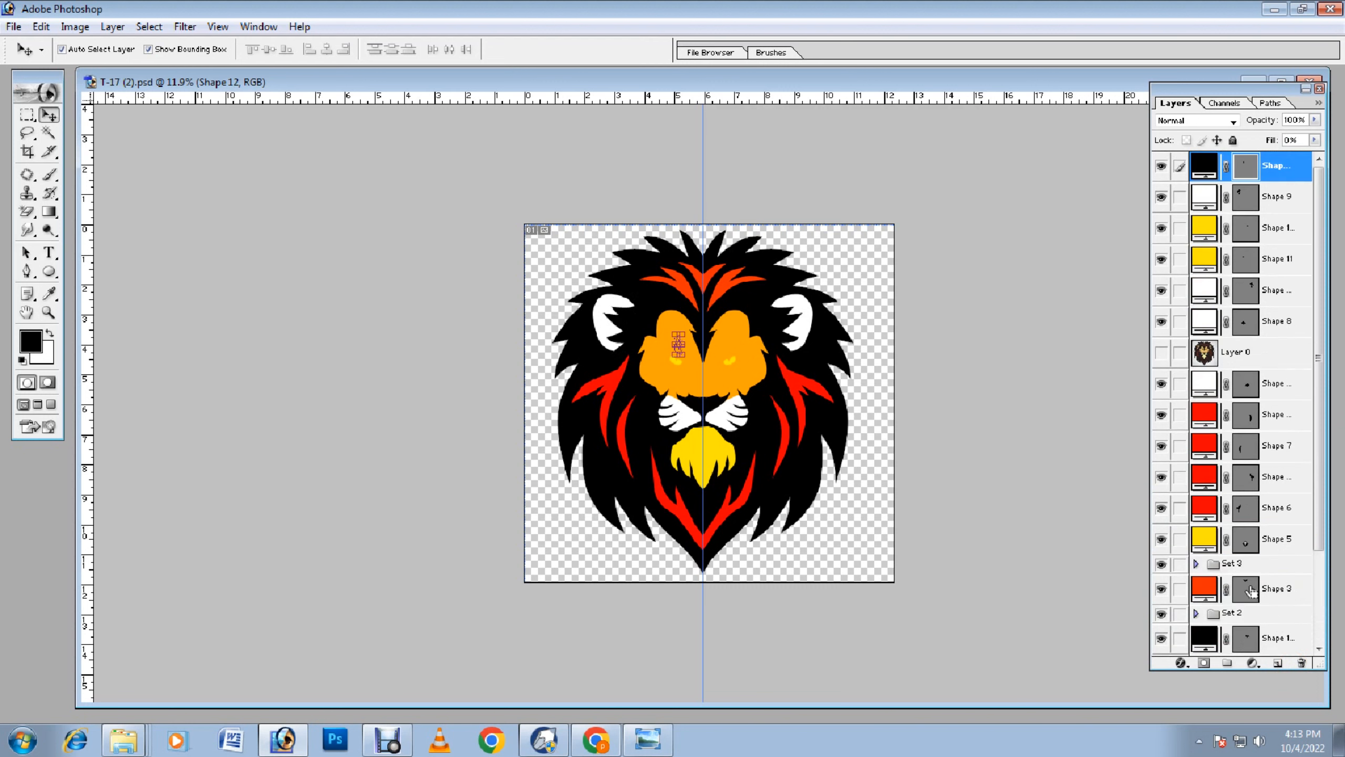
pyautogui.moveTo(1315, 140); pyautogui.dragTo(1343, 153)
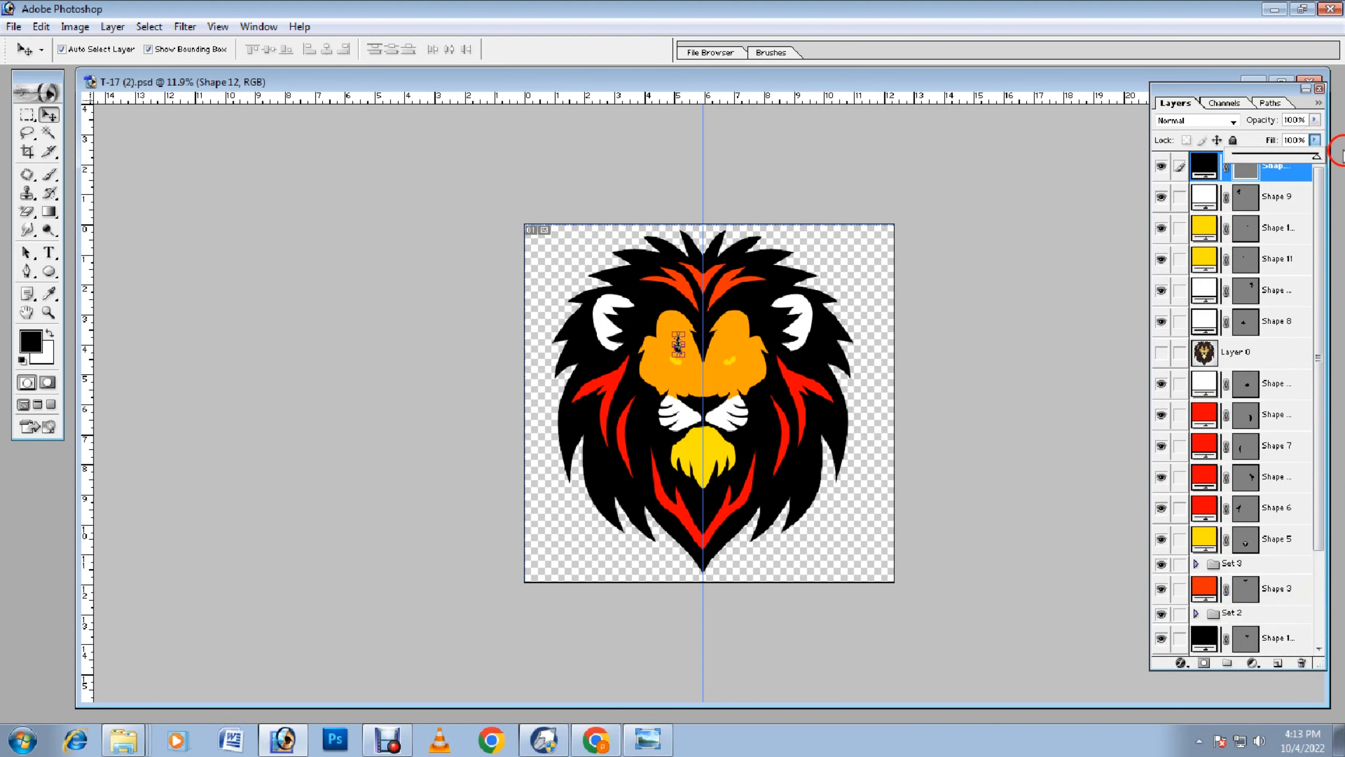
# Step: Bring the mark above the right eye, Shape 12 copy, to the front of the layer stack and set its fill to 100%
pyautogui.scroll(-3, 1268, 592)
pyautogui.click(1273, 595)
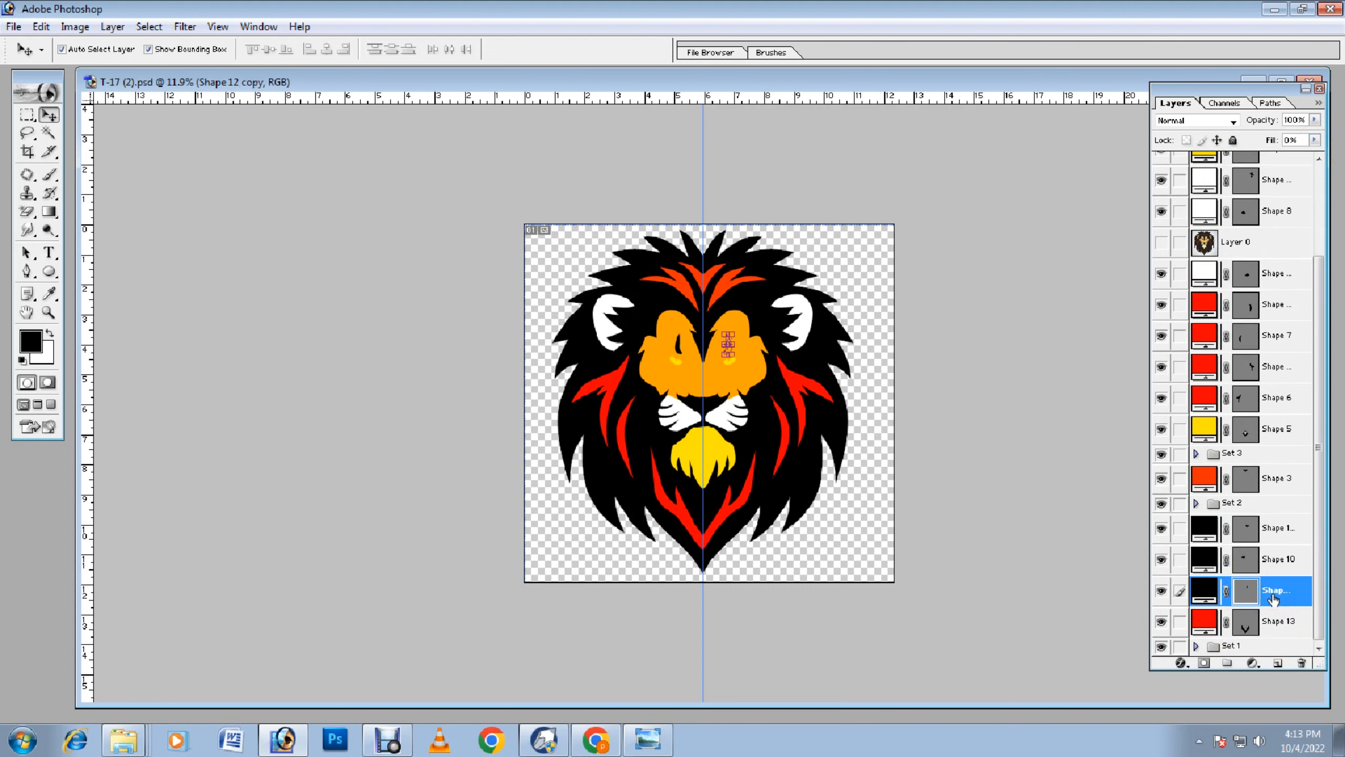
pyautogui.hotkey('ctrl', 'shift', ']')
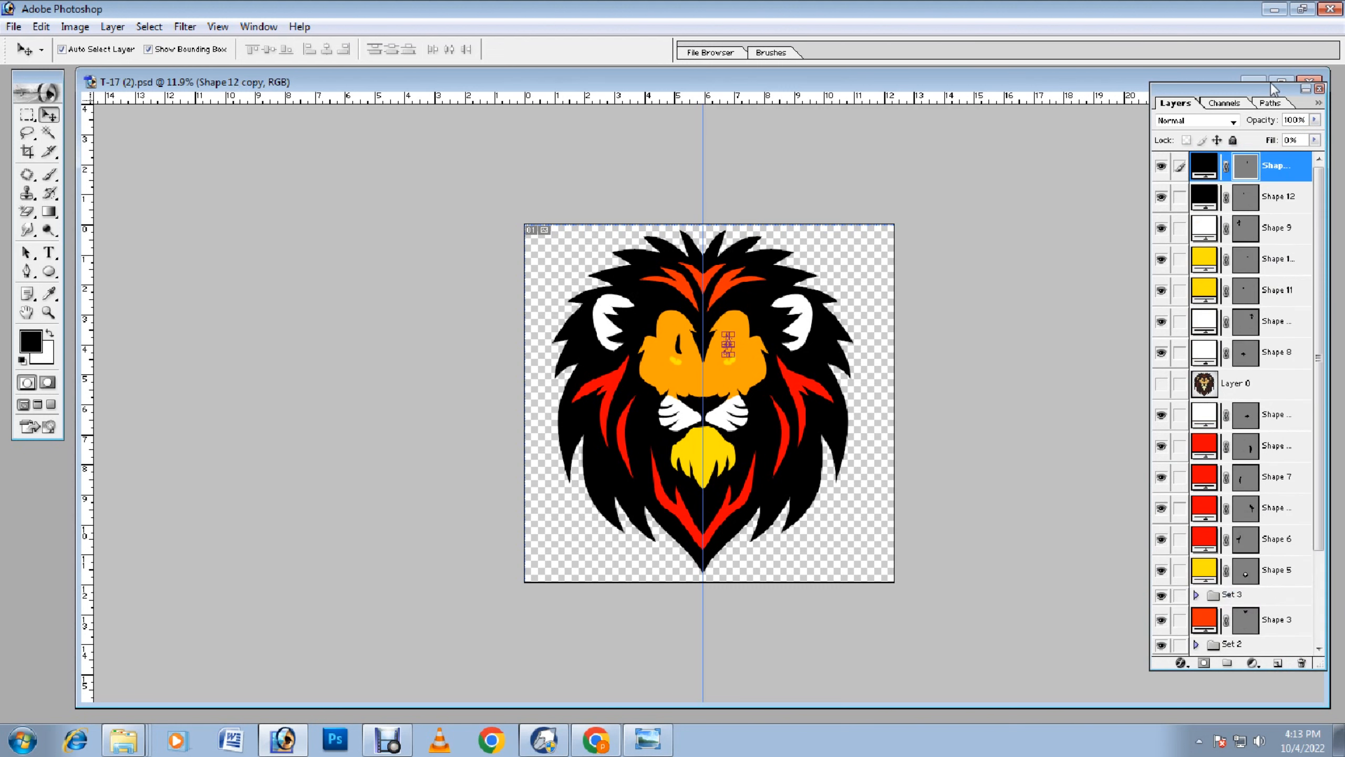
pyautogui.click(1315, 139)
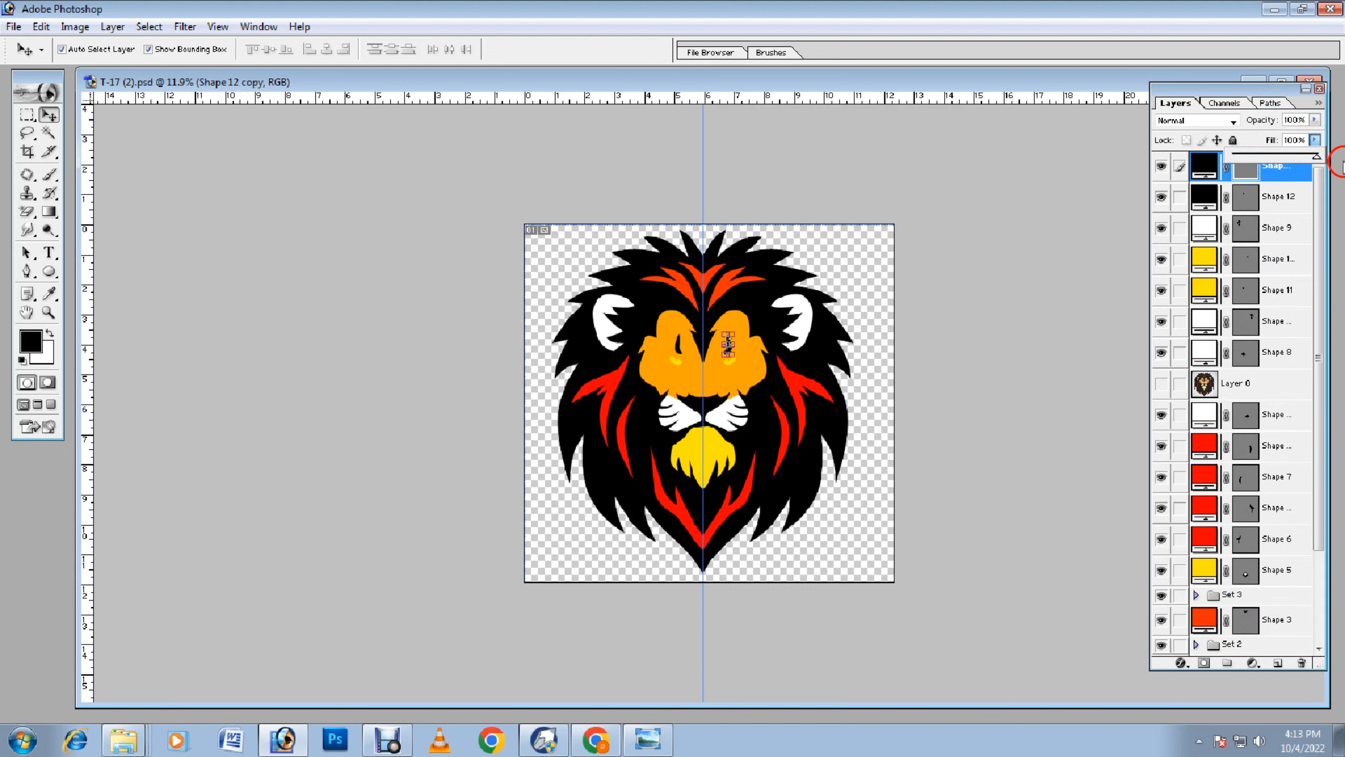
# Step: Move the black left eye outline, Shape 10, directly beneath the yellow Shape 11 in the layer stack and set its fill to 100%
pyautogui.click(1274, 543)
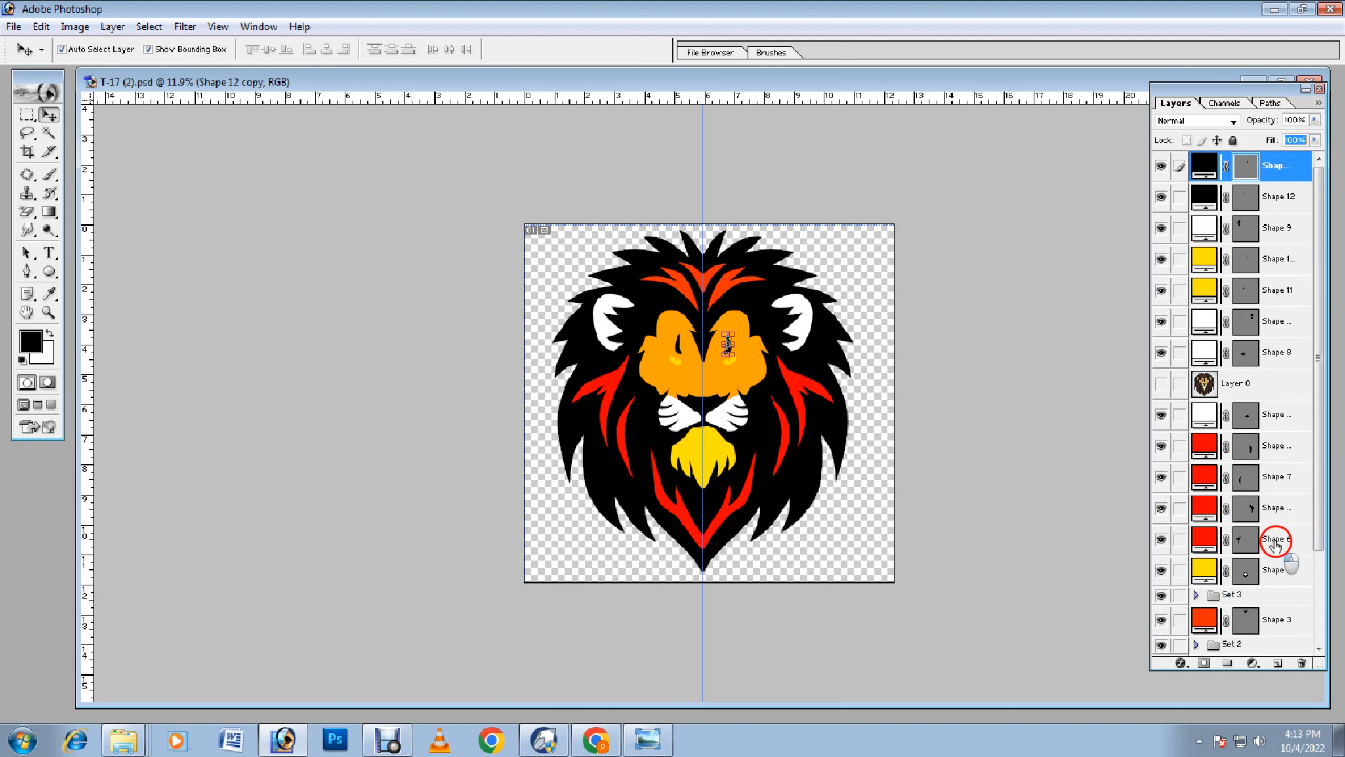
pyautogui.scroll(-4, 1275, 546)
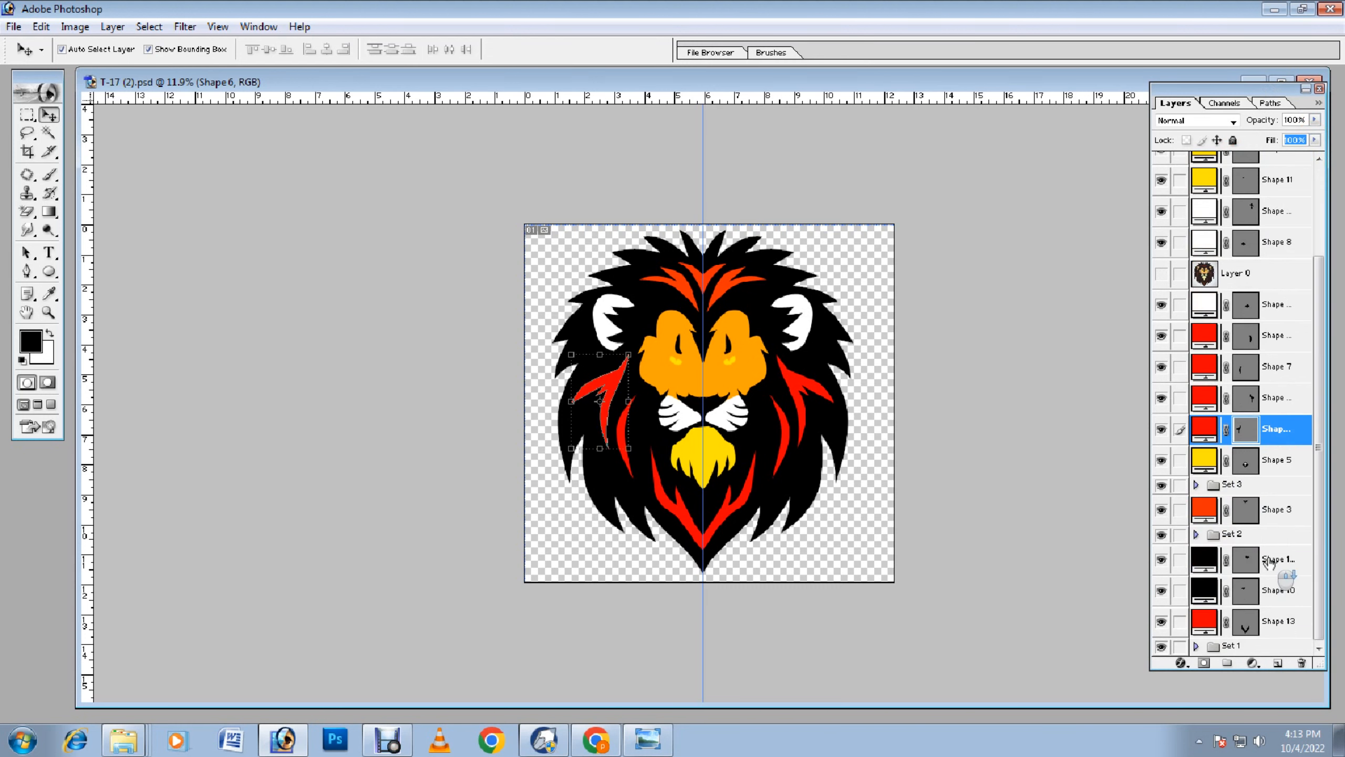
pyautogui.click(1274, 590)
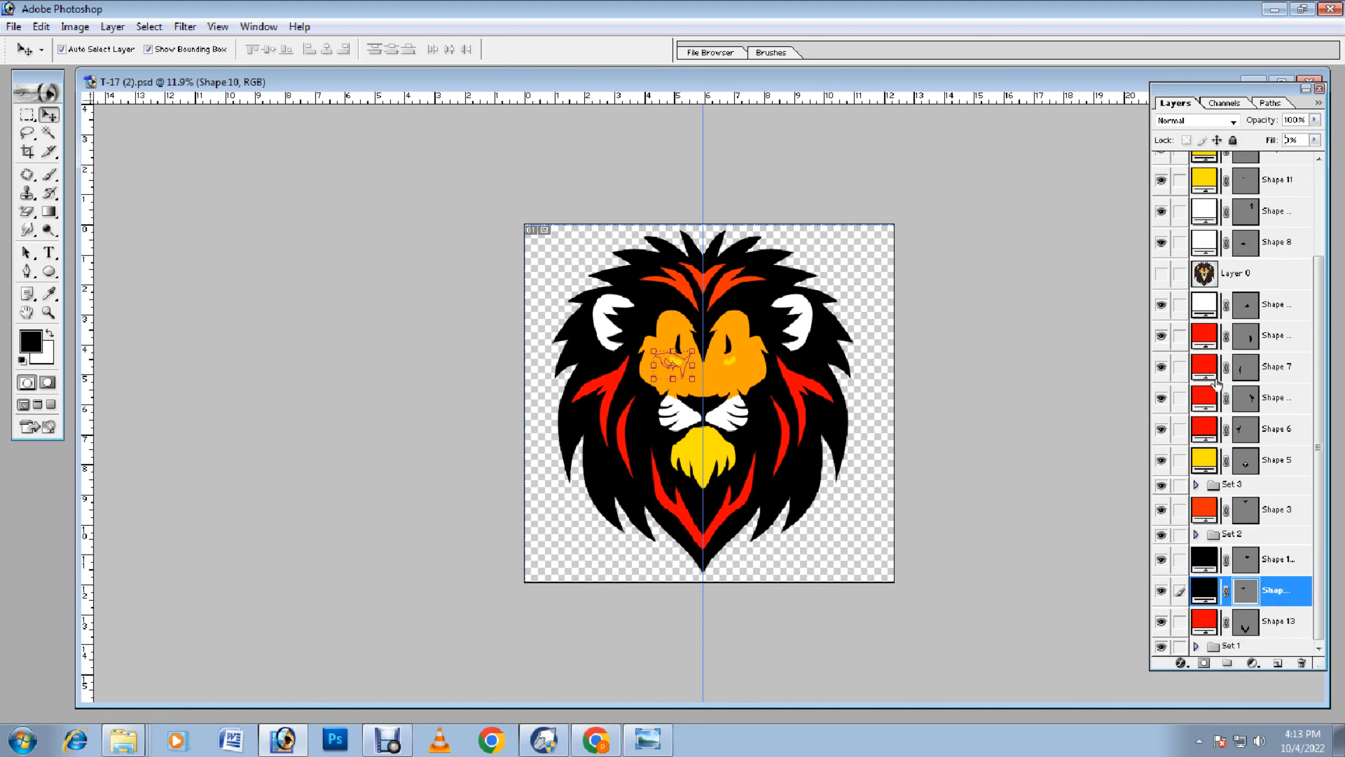
pyautogui.hotkey('ctrl', 'shift', ']')
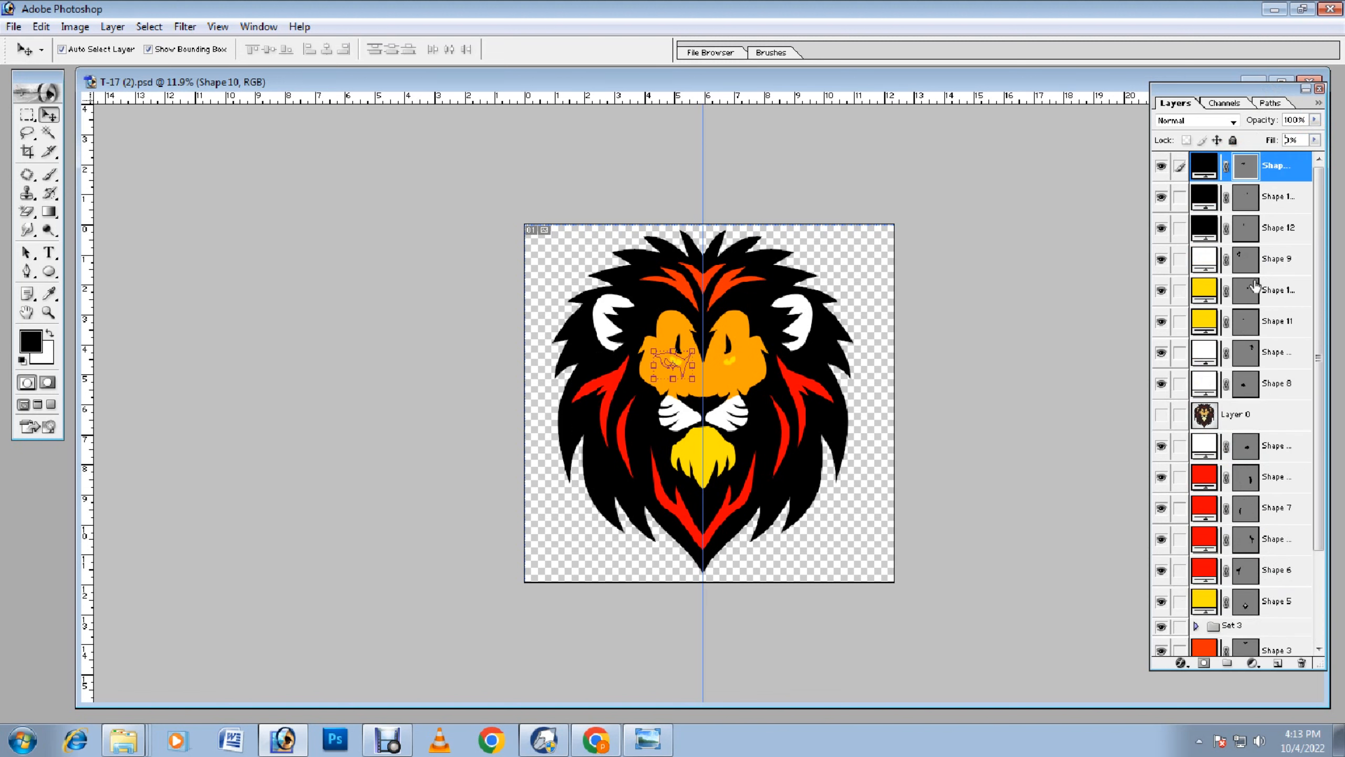
pyautogui.hotkey('ctrl', '[')
pyautogui.hotkey('ctrl', '[')
pyautogui.hotkey('ctrl', '[')
pyautogui.hotkey('ctrl', '[')
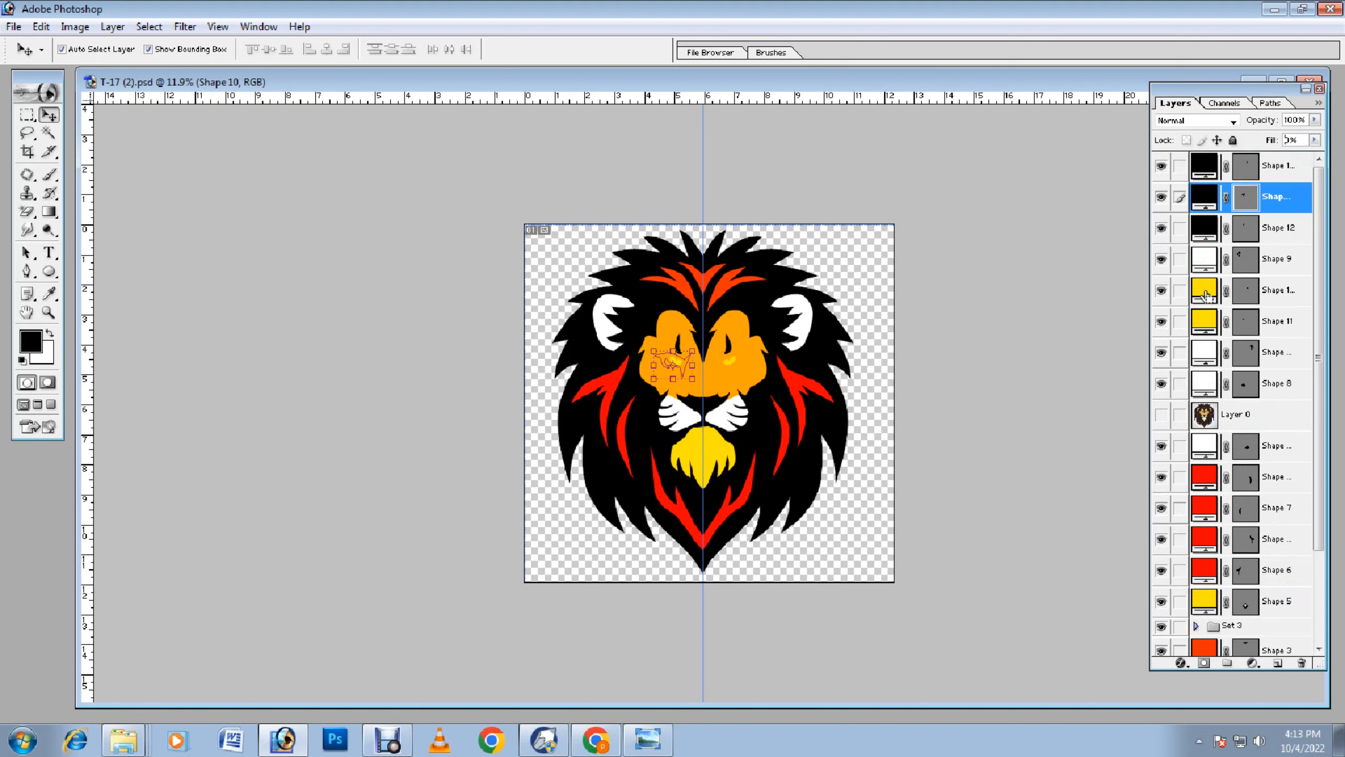
pyautogui.hotkey('ctrl', '[')
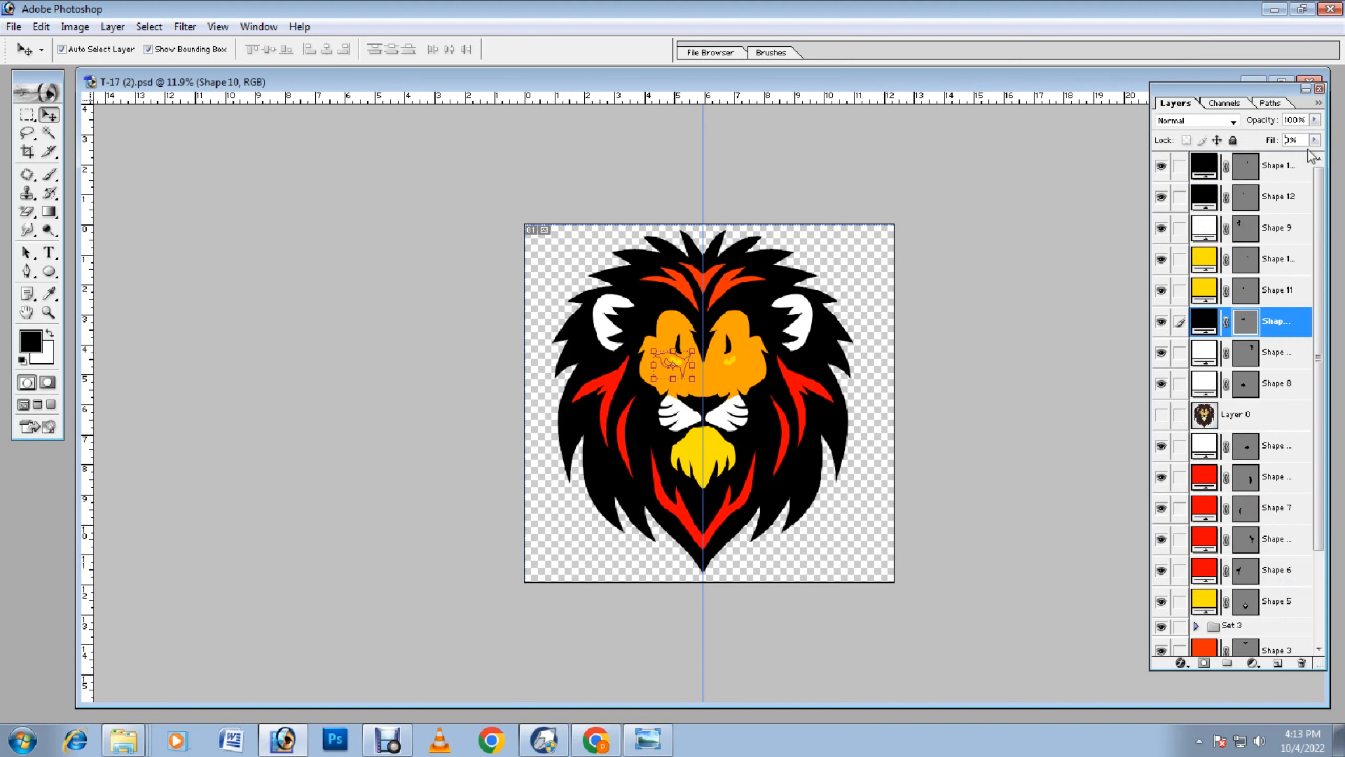
pyautogui.click(1315, 140)
pyautogui.moveTo(1300, 158); pyautogui.dragTo(1343, 150)
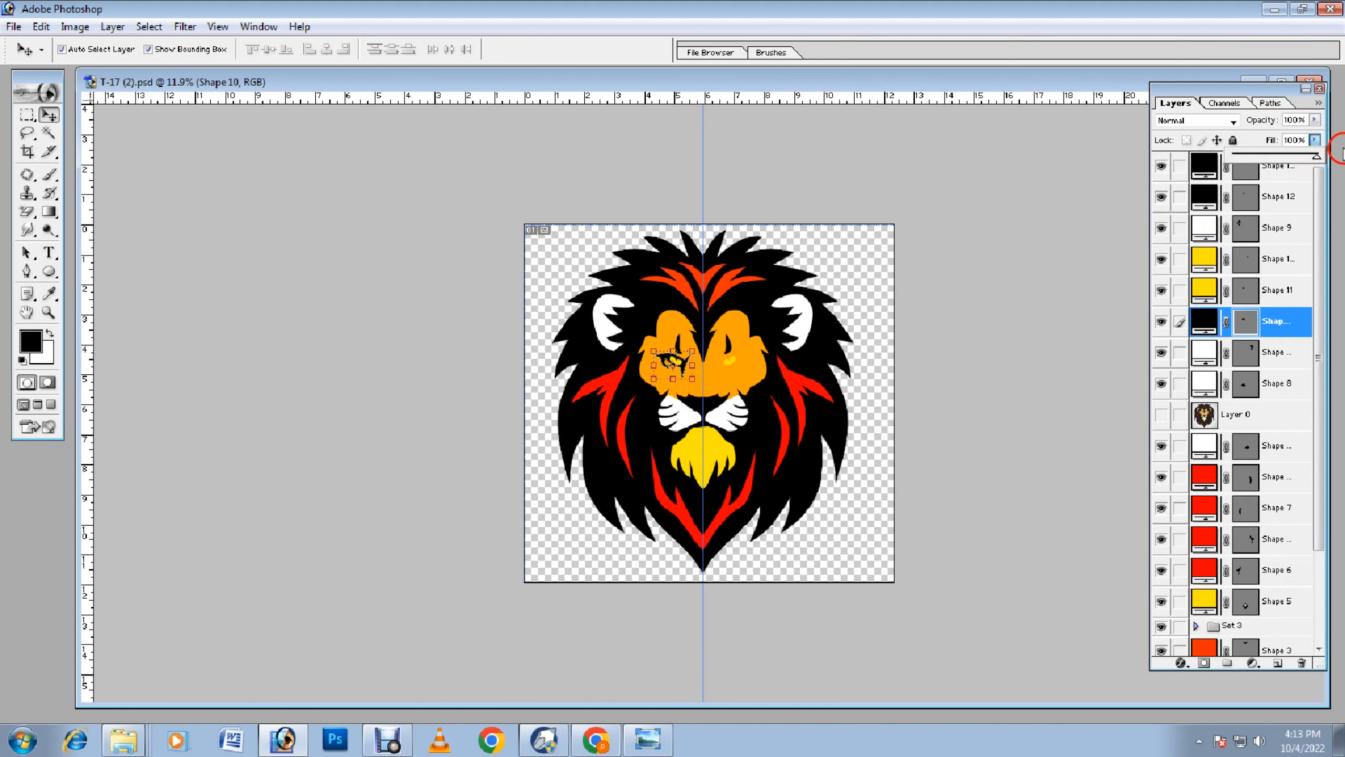
# Step: Move the black right eye outline, Shape 10 copy, directly beneath the yellow Shape 11 in the layer stack and set its fill to 100%
pyautogui.scroll(-3, 1268, 604)
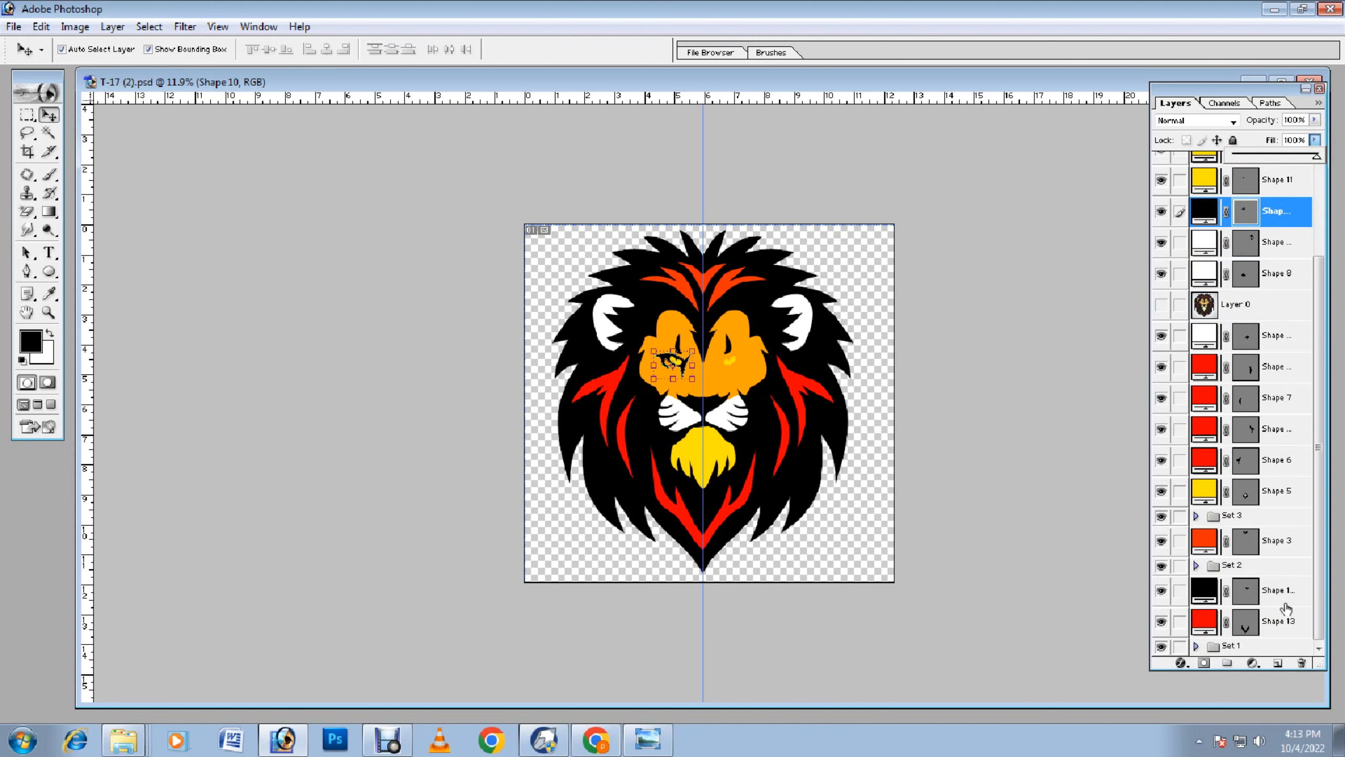
pyautogui.click(1280, 593)
pyautogui.hotkey('ctrl', 'shift', ']')
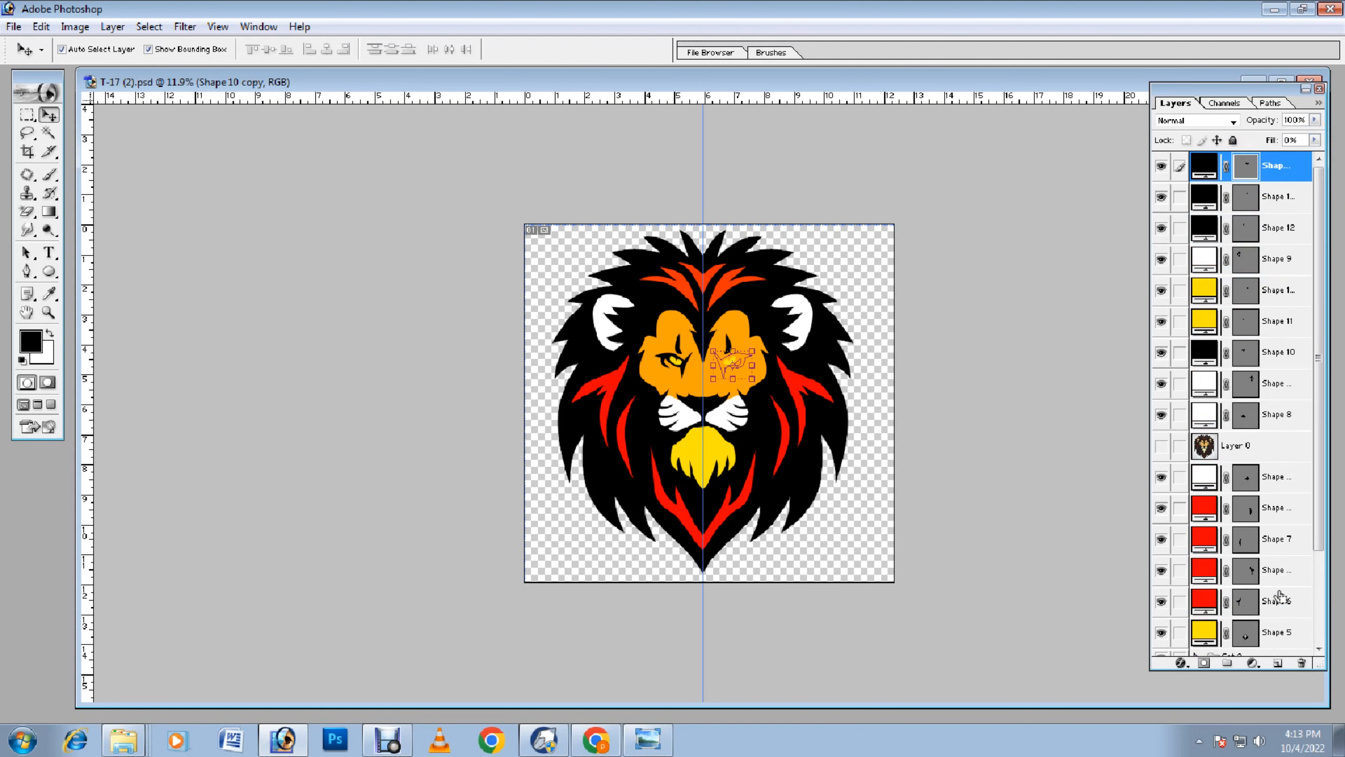
pyautogui.hotkey('ctrl', '[')
pyautogui.hotkey('ctrl', '[')
pyautogui.hotkey('ctrl', '[')
pyautogui.hotkey('ctrl', '[')
pyautogui.hotkey('ctrl', '[')
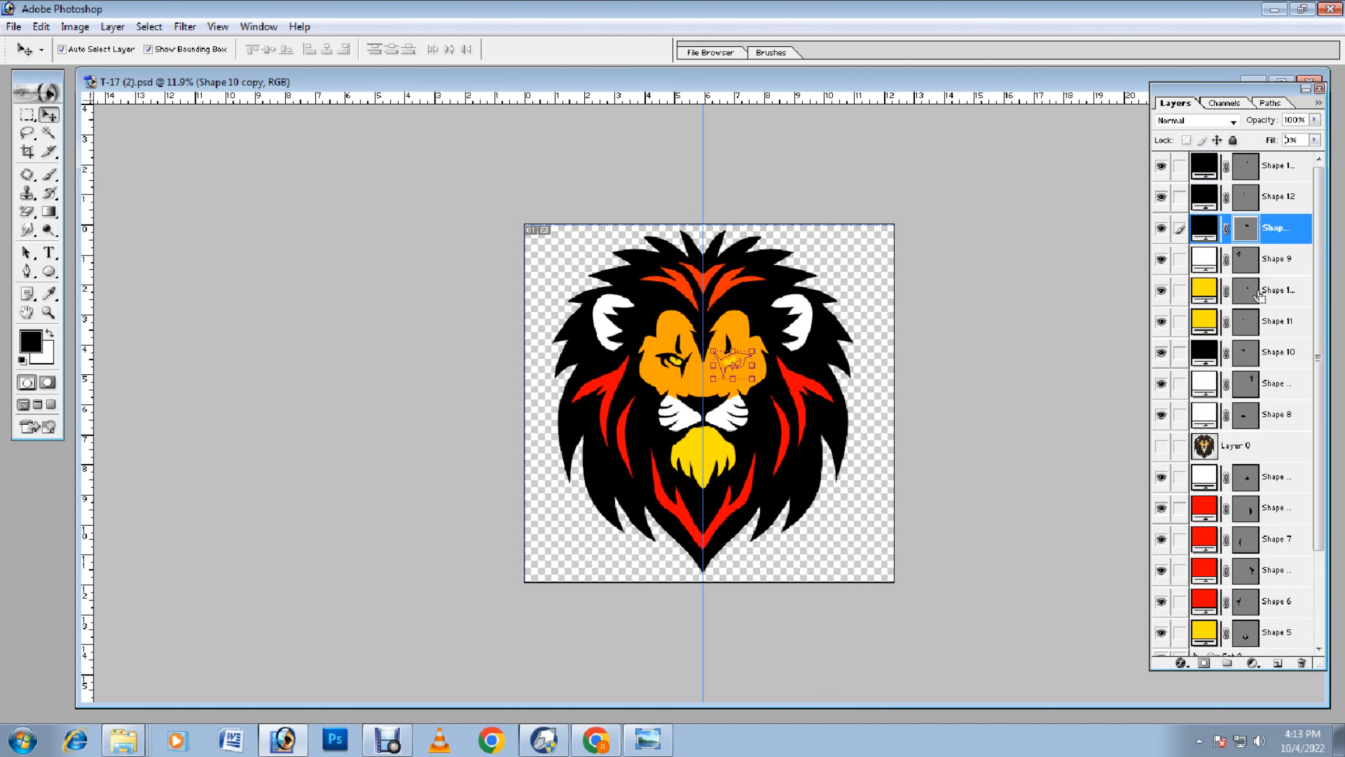
pyautogui.click(1316, 140)
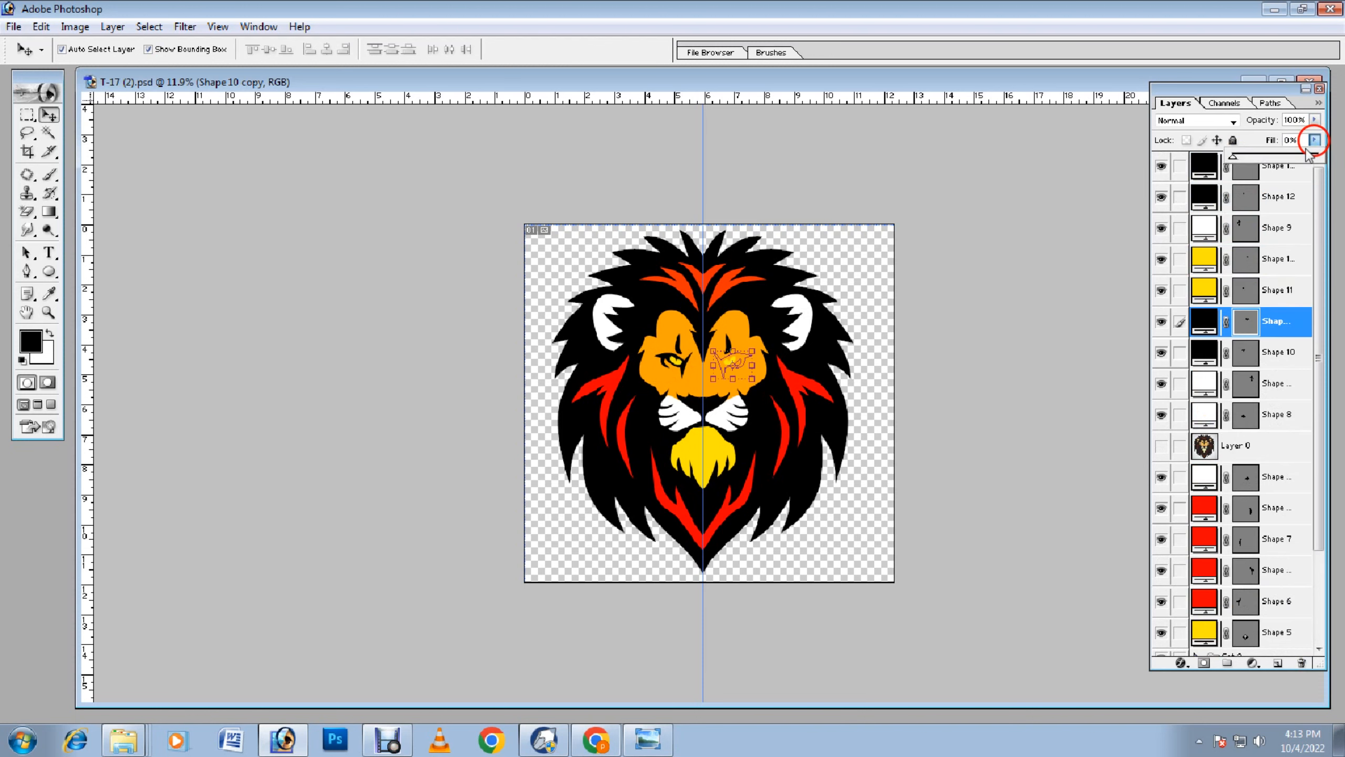
pyautogui.moveTo(1234, 156); pyautogui.dragTo(1343, 154)
pyautogui.click(793, 539)
# Step: Examine the coloured lion head close up around the eyes and muzzle, and as a whole
pyautogui.scroll(-2, 795, 488)
pyautogui.scroll(-3, 791, 481)
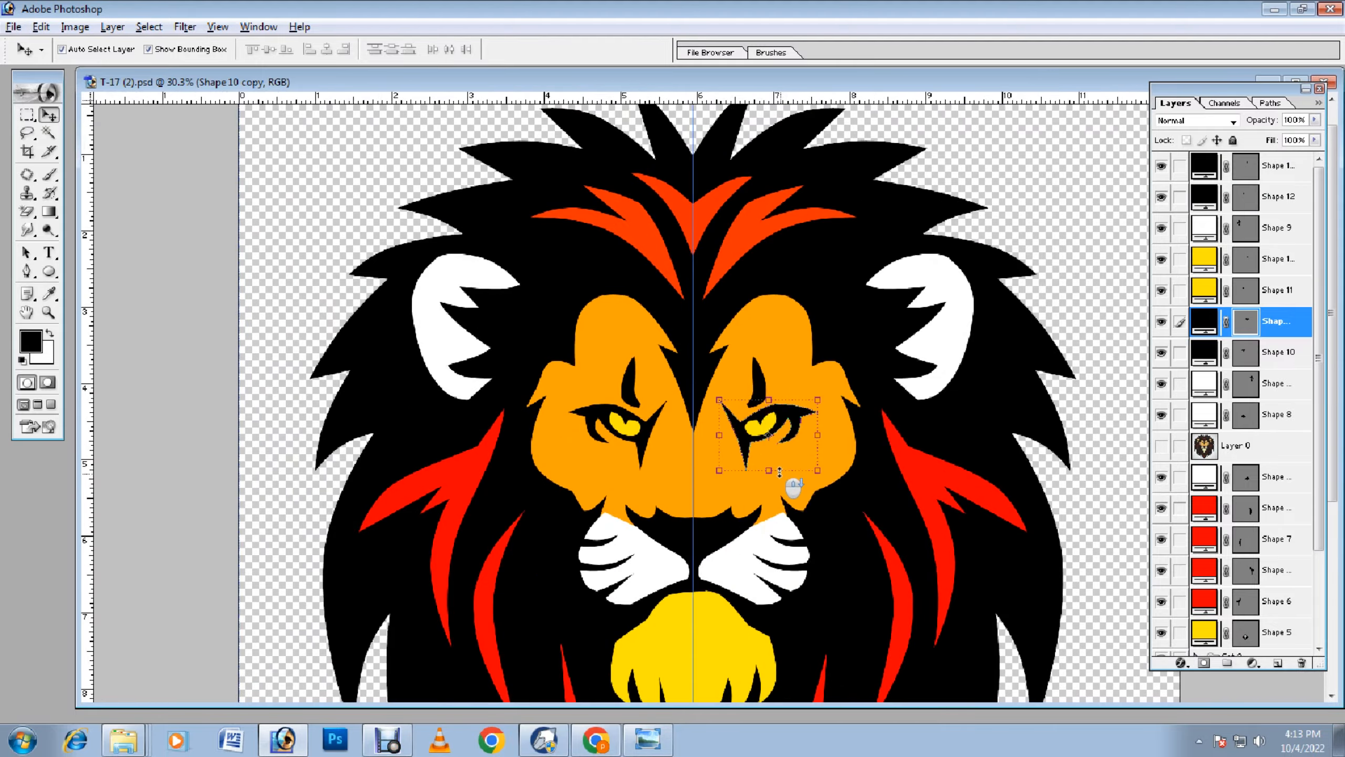
pyautogui.scroll(2, 778, 469)
pyautogui.scroll(1, 773, 469)
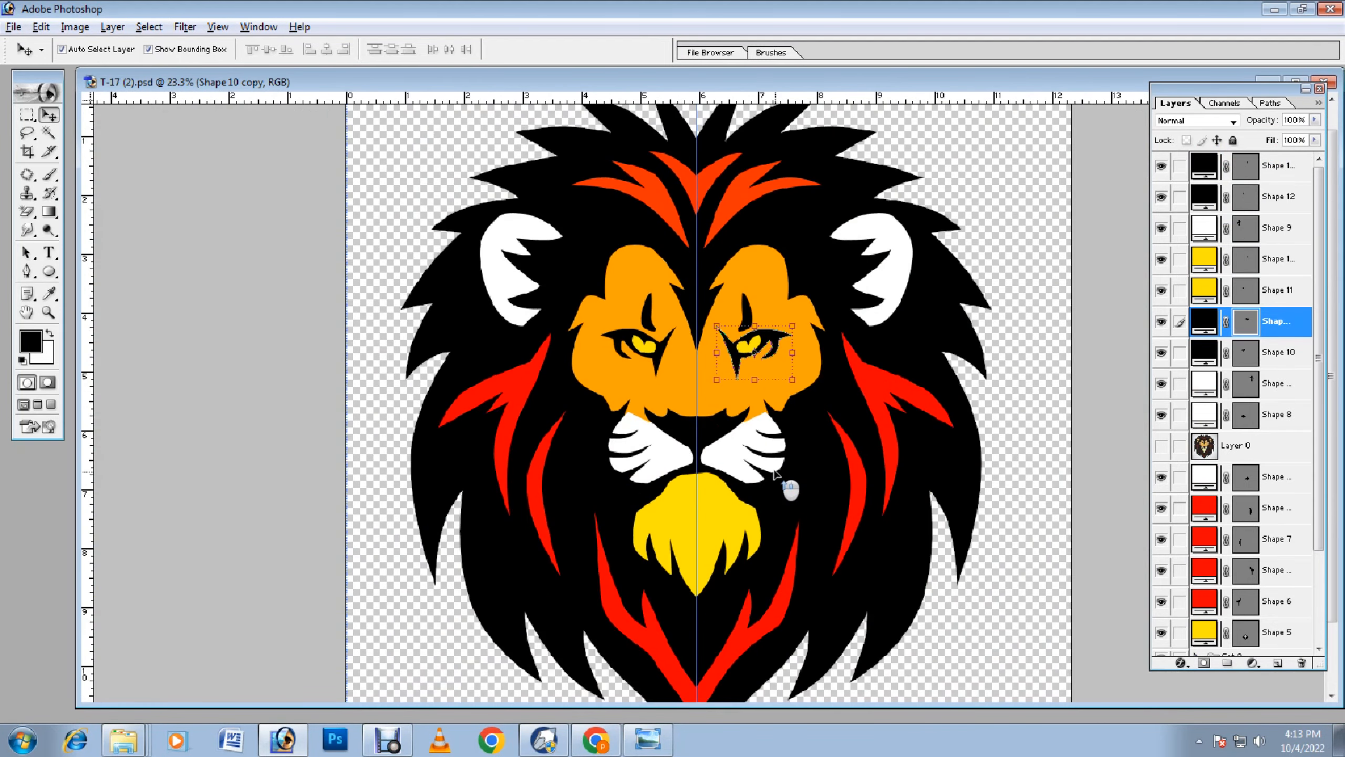
pyautogui.click(889, 324)
pyautogui.scroll(2, 884, 372)
pyautogui.scroll(1, 883, 373)
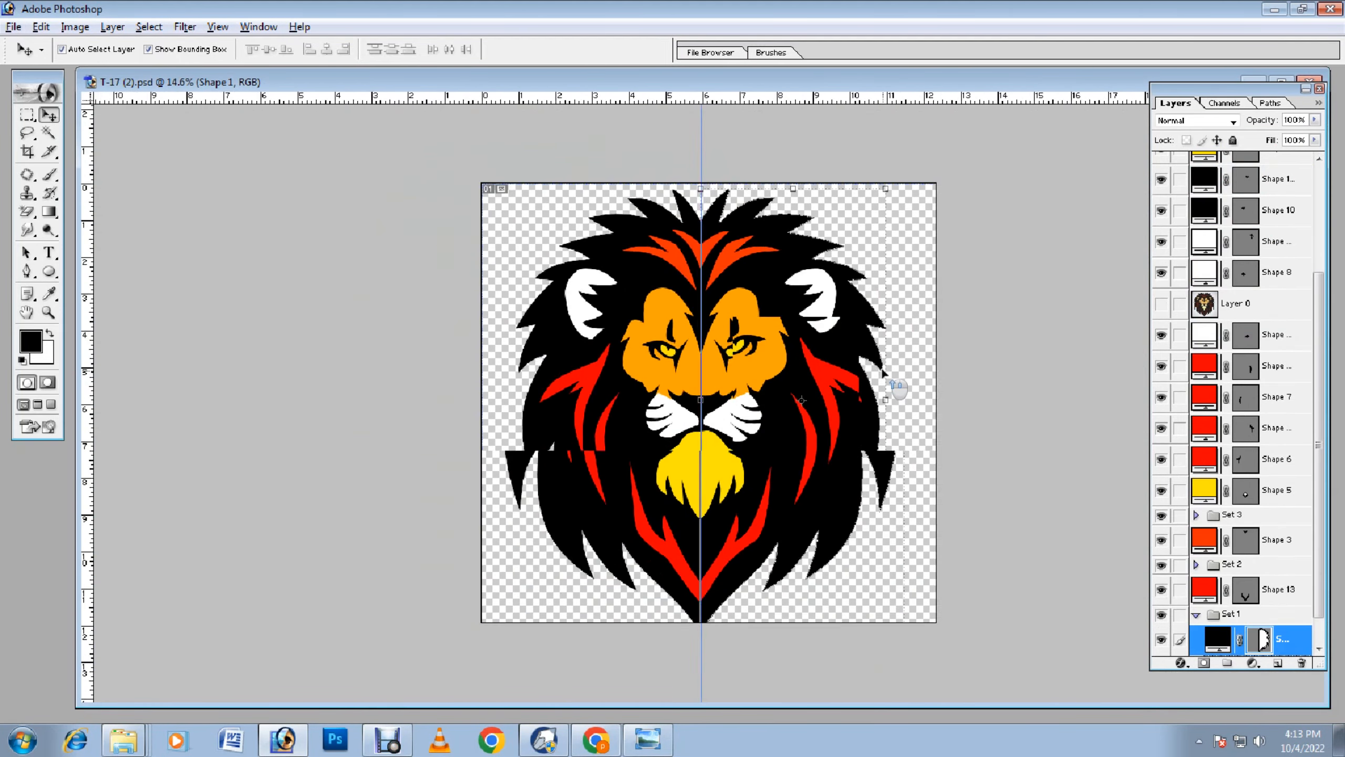
pyautogui.click(898, 321)
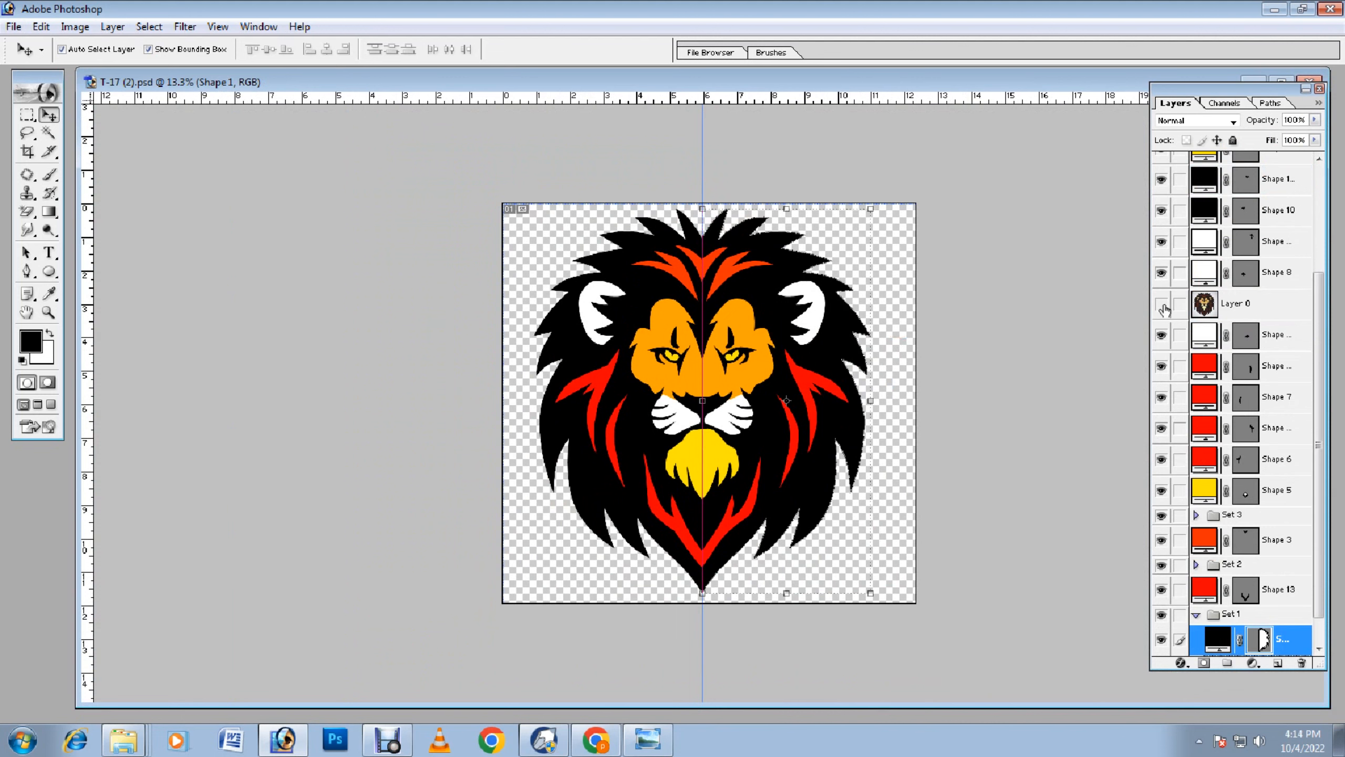
# Step: Compare the vector lion with the reference image by repeatedly showing and hiding Layer 0, leaving it hidden
pyautogui.click(1161, 303)
pyautogui.click(1162, 304)
pyautogui.click(1163, 305)
pyautogui.click(1163, 305)
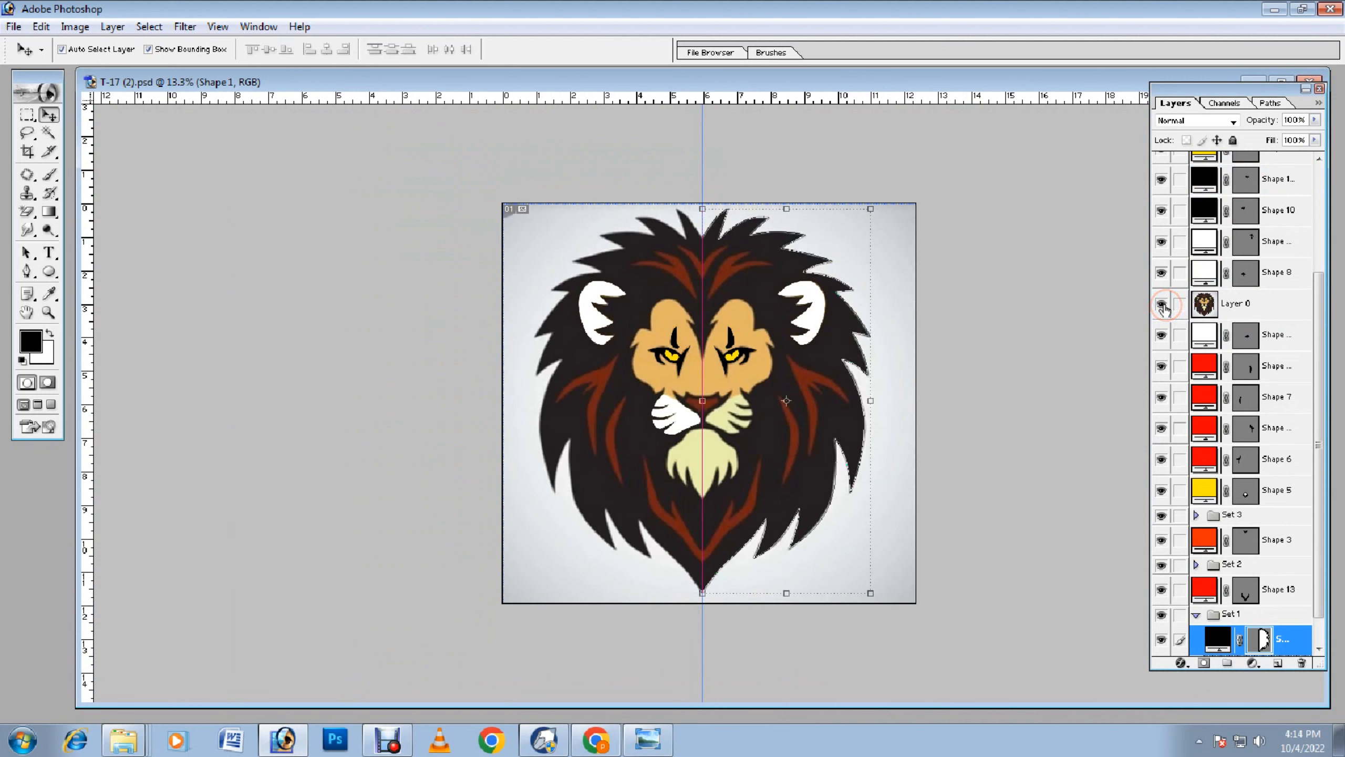
pyautogui.click(1162, 305)
pyautogui.click(1163, 305)
pyautogui.click(1162, 305)
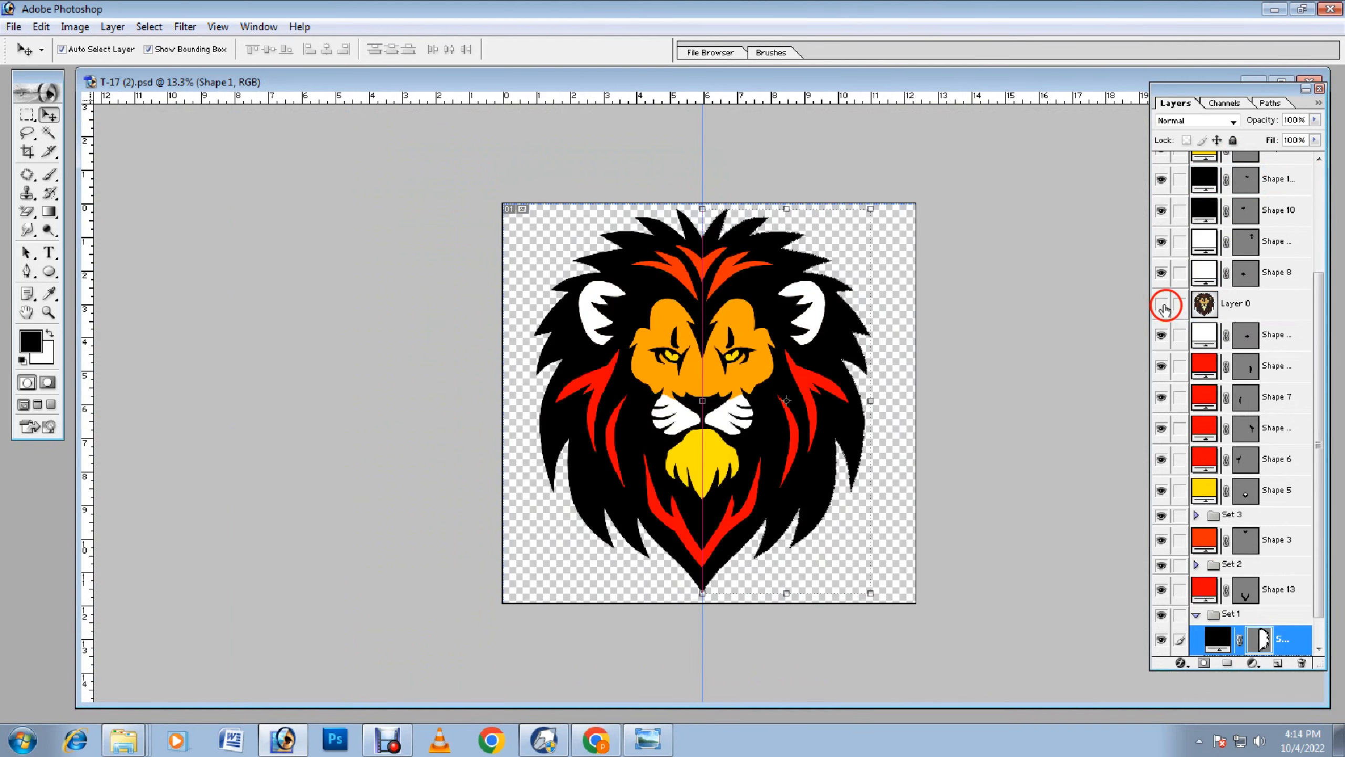
pyautogui.scroll(4, 865, 391)
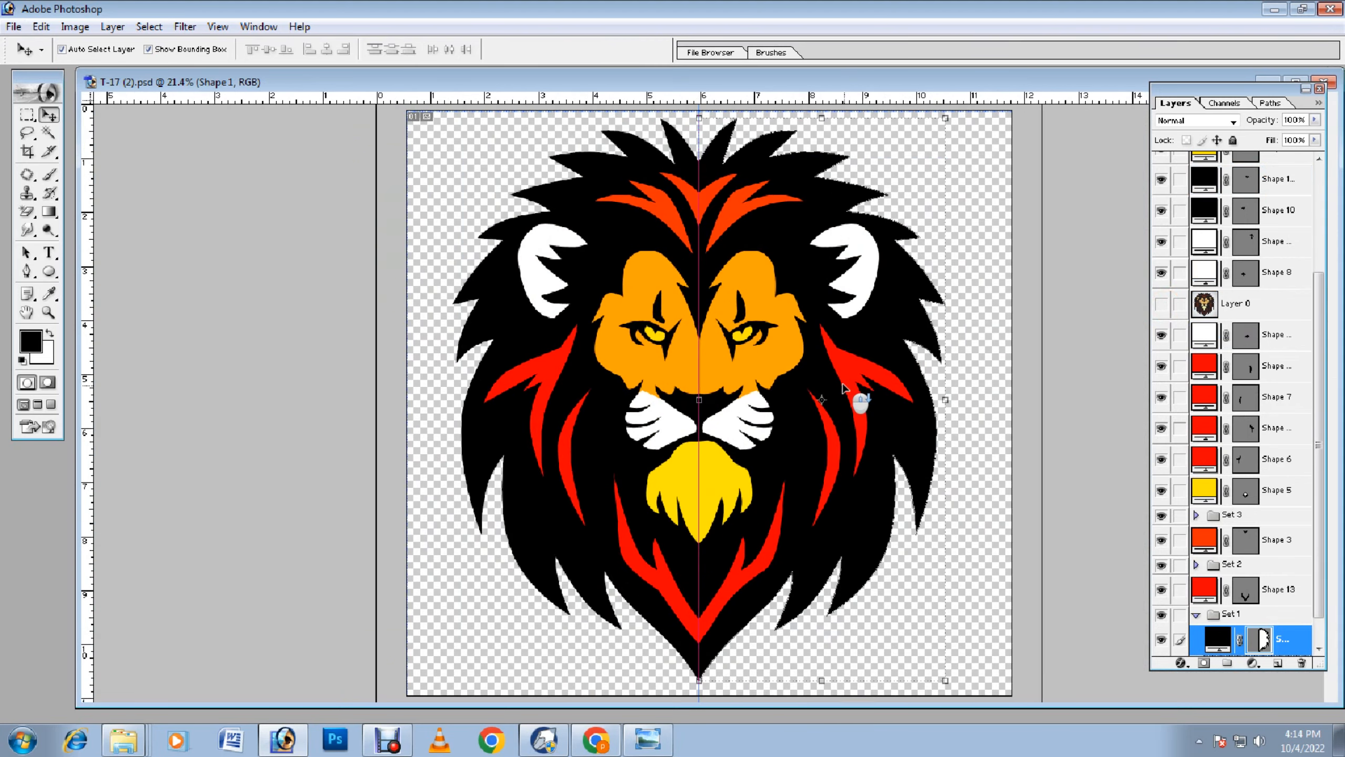